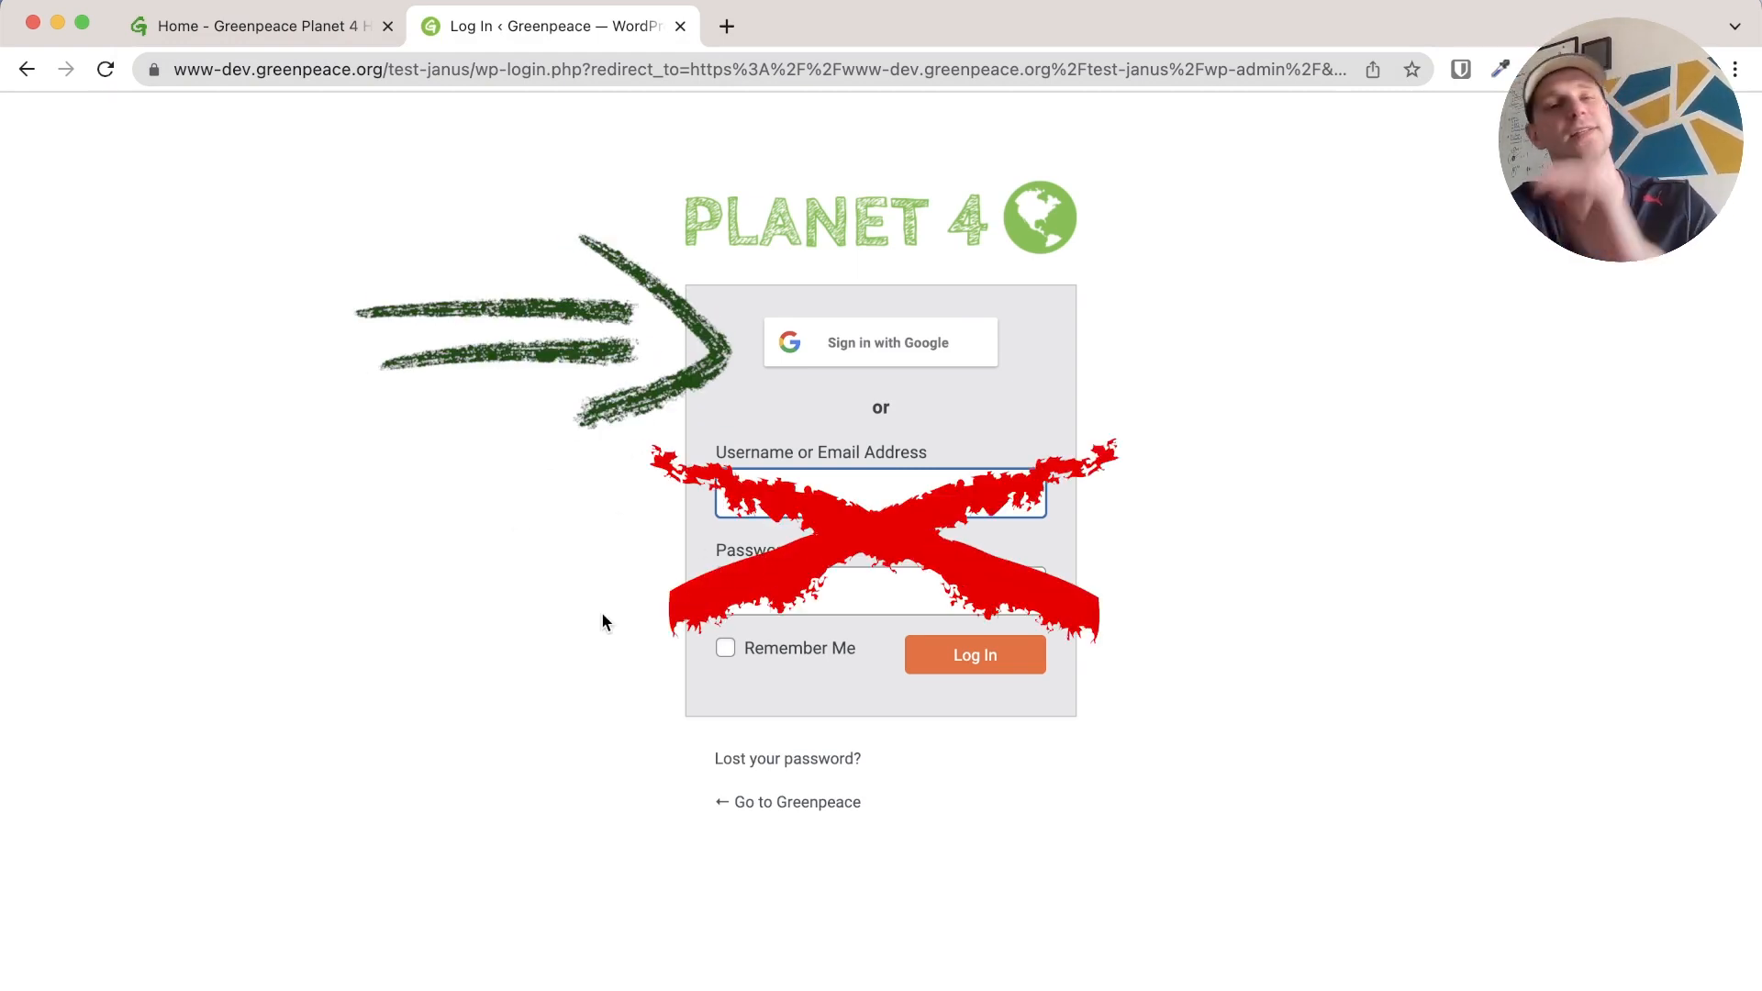
# Sign in to the Planet 4 admin with Google and open the Add New User form
pyautogui.click(894, 351)
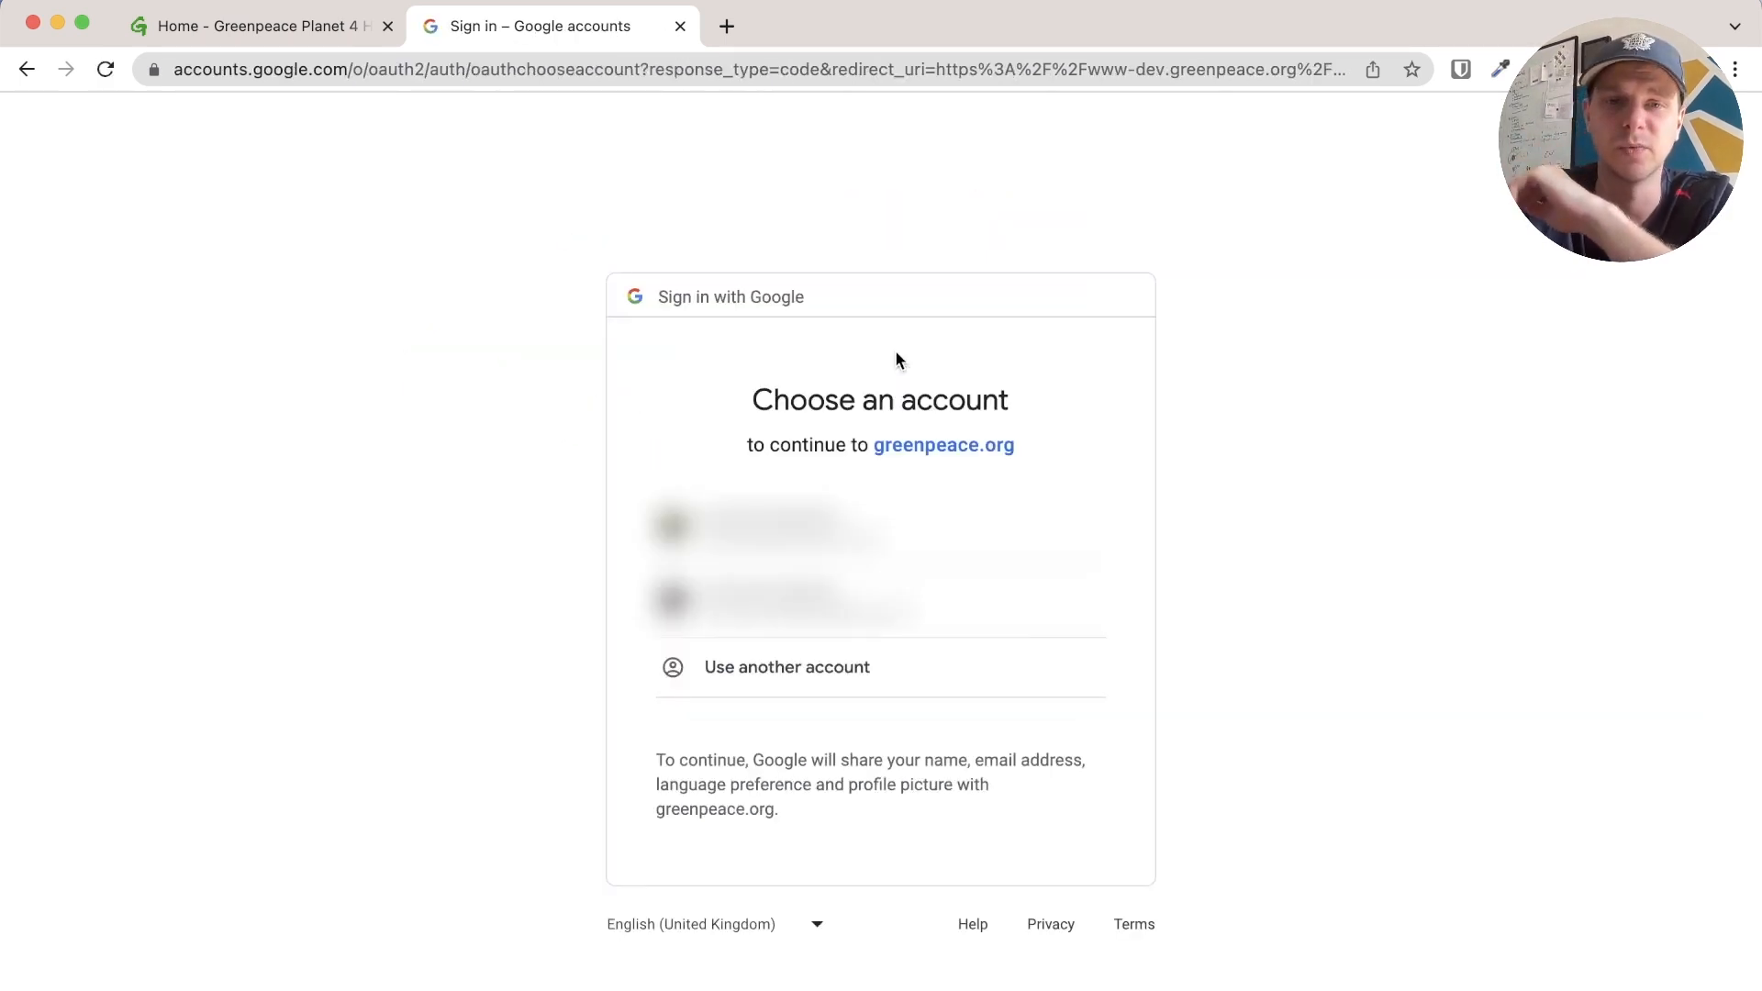
pyautogui.click(827, 549)
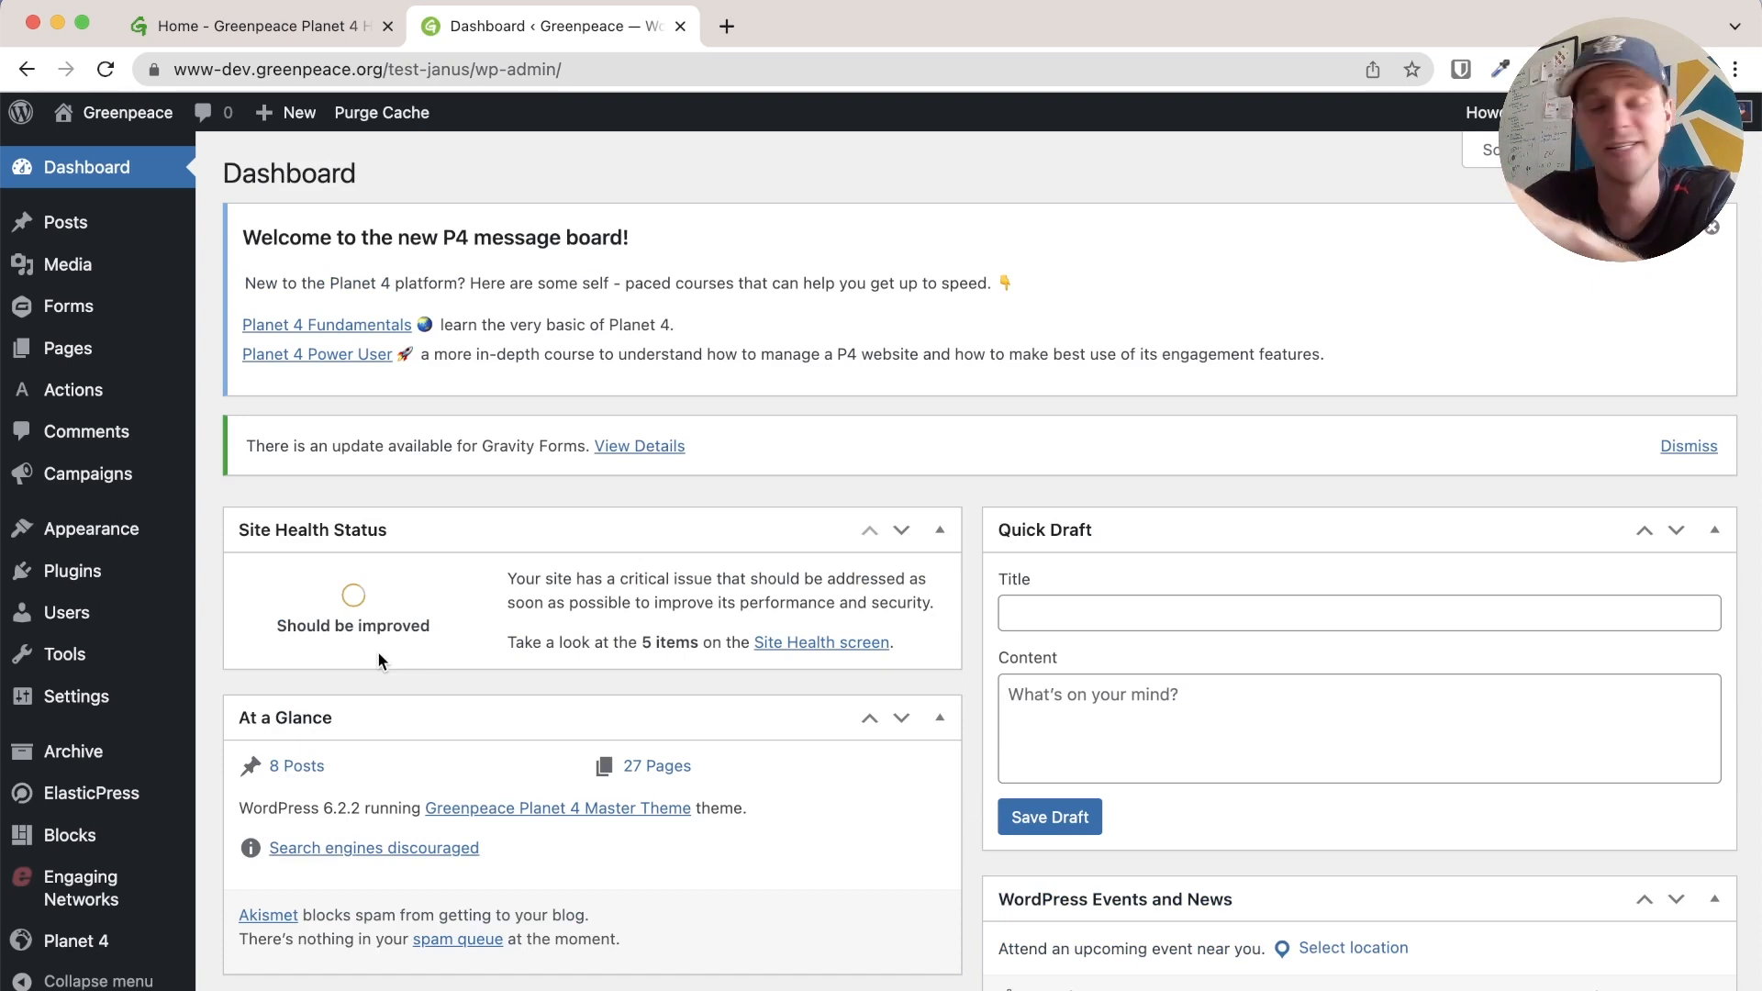
pyautogui.moveTo(87, 622)
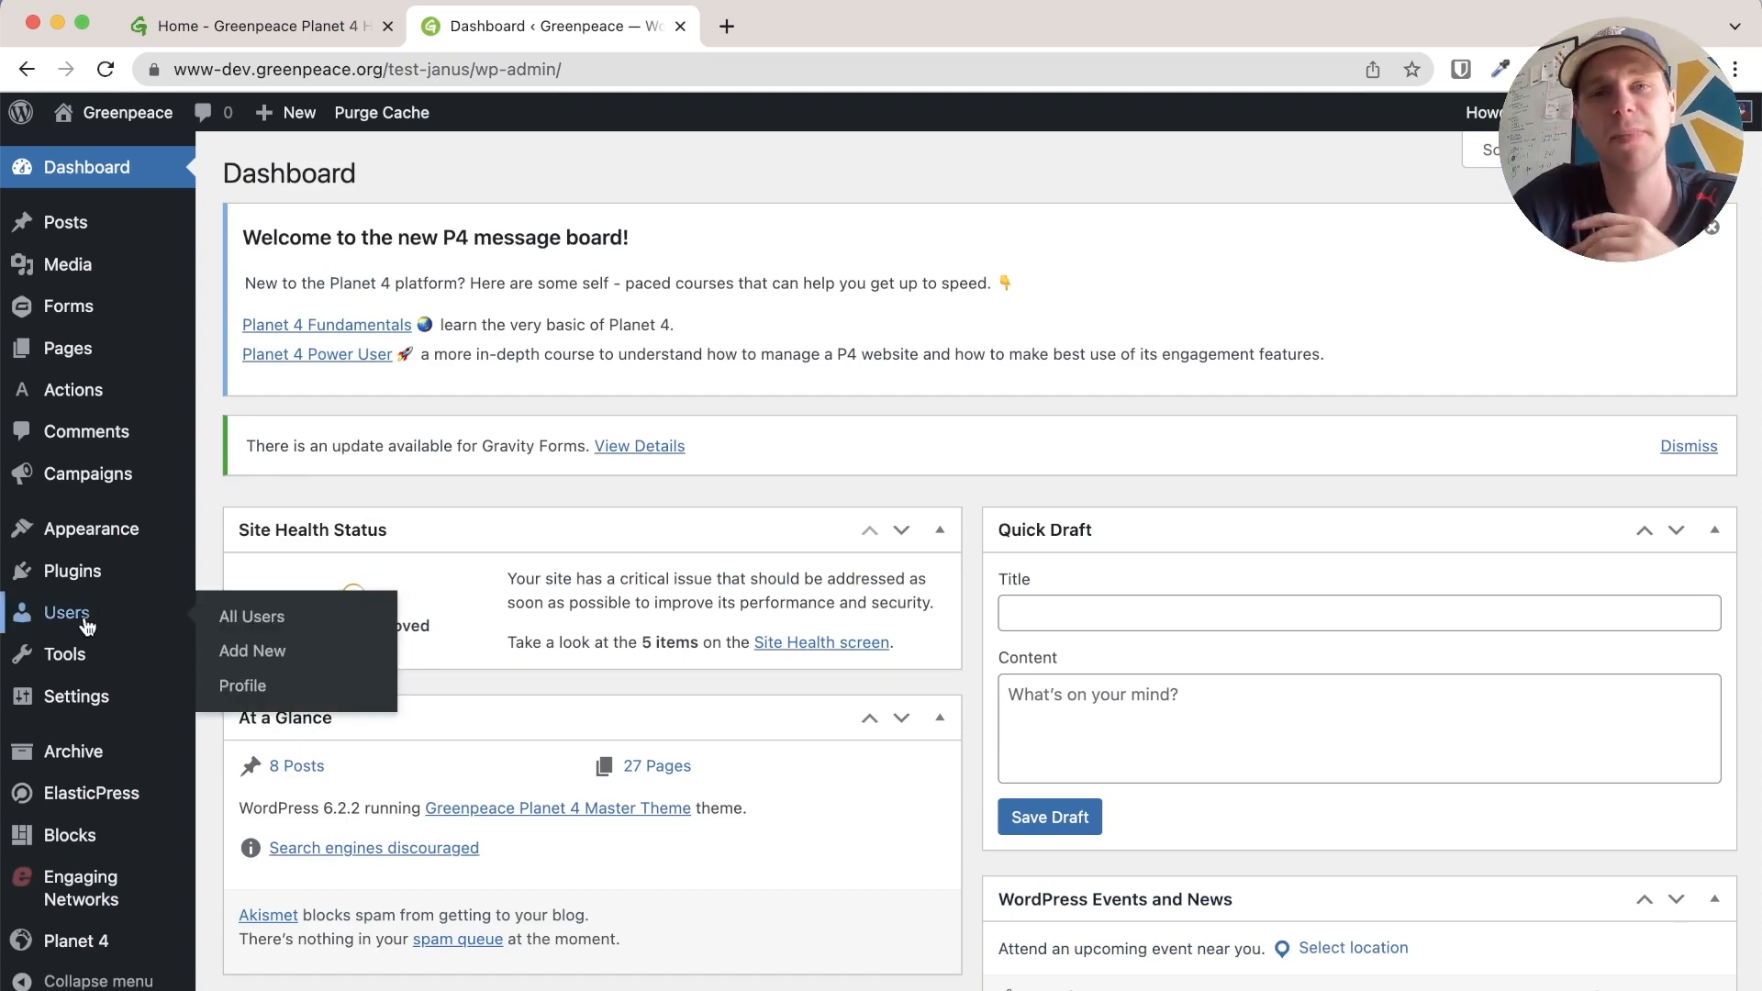
pyautogui.click(88, 624)
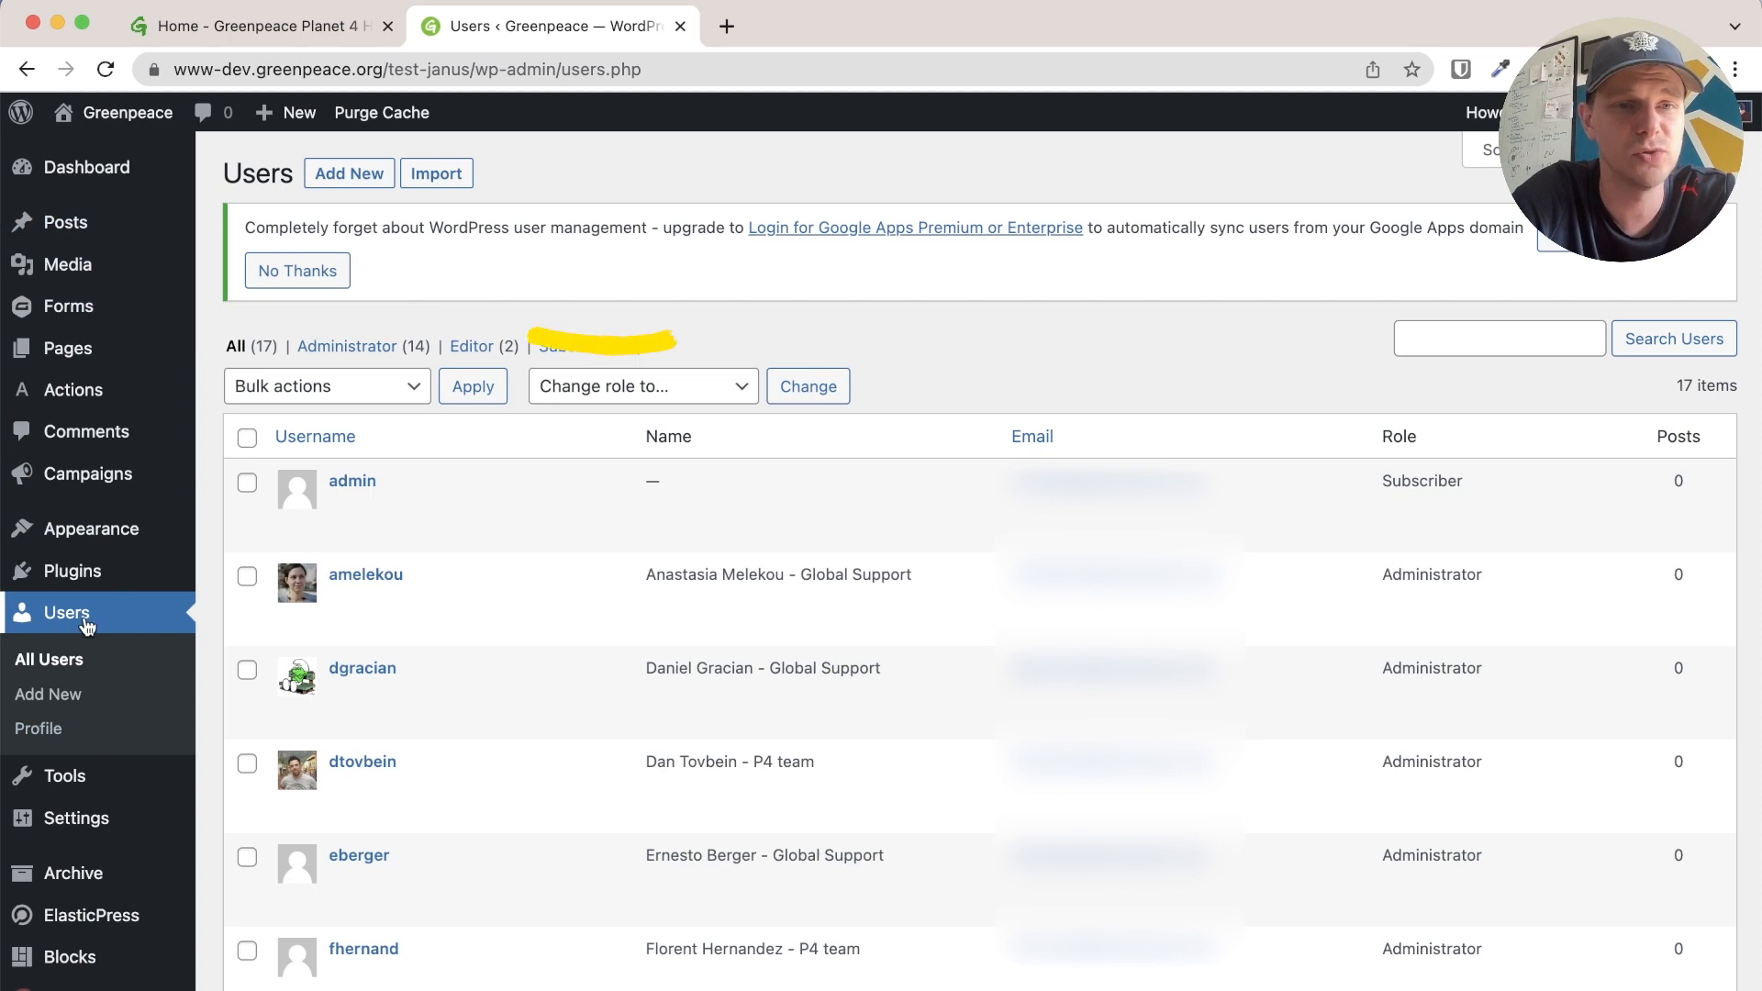
pyautogui.click(350, 174)
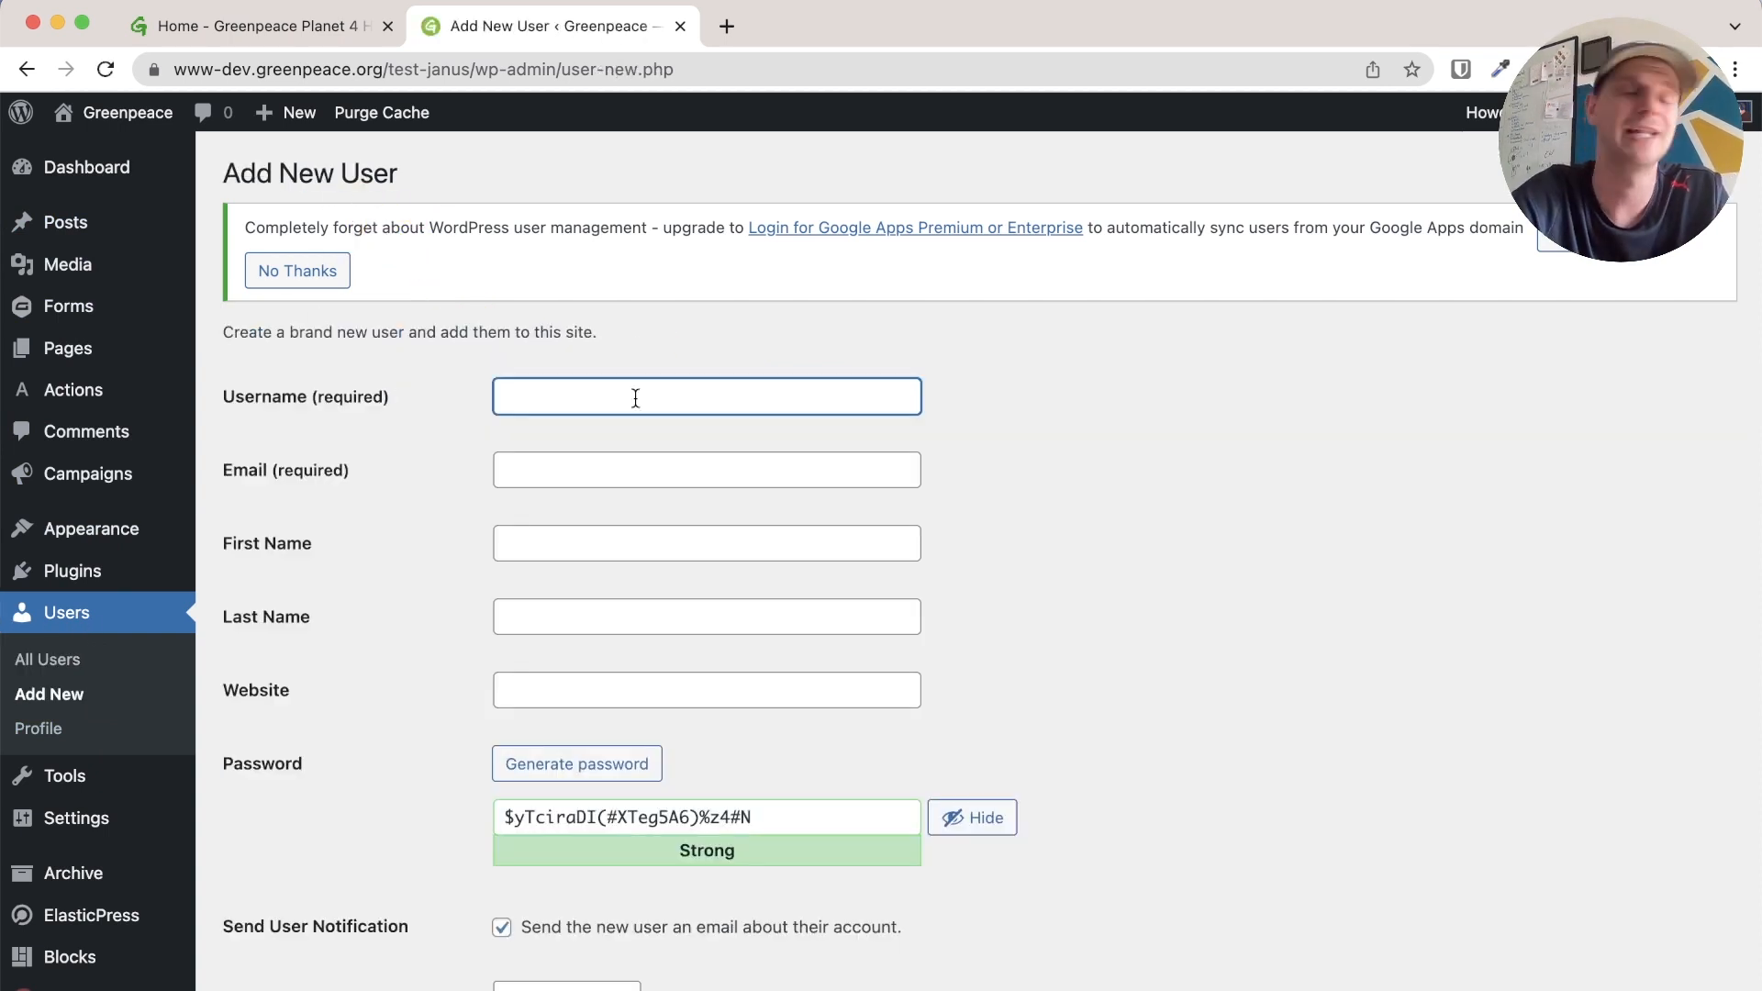
# Enter the new user's username, Greenpeace e-mail address, first name and last name
pyautogui.press('Tab')
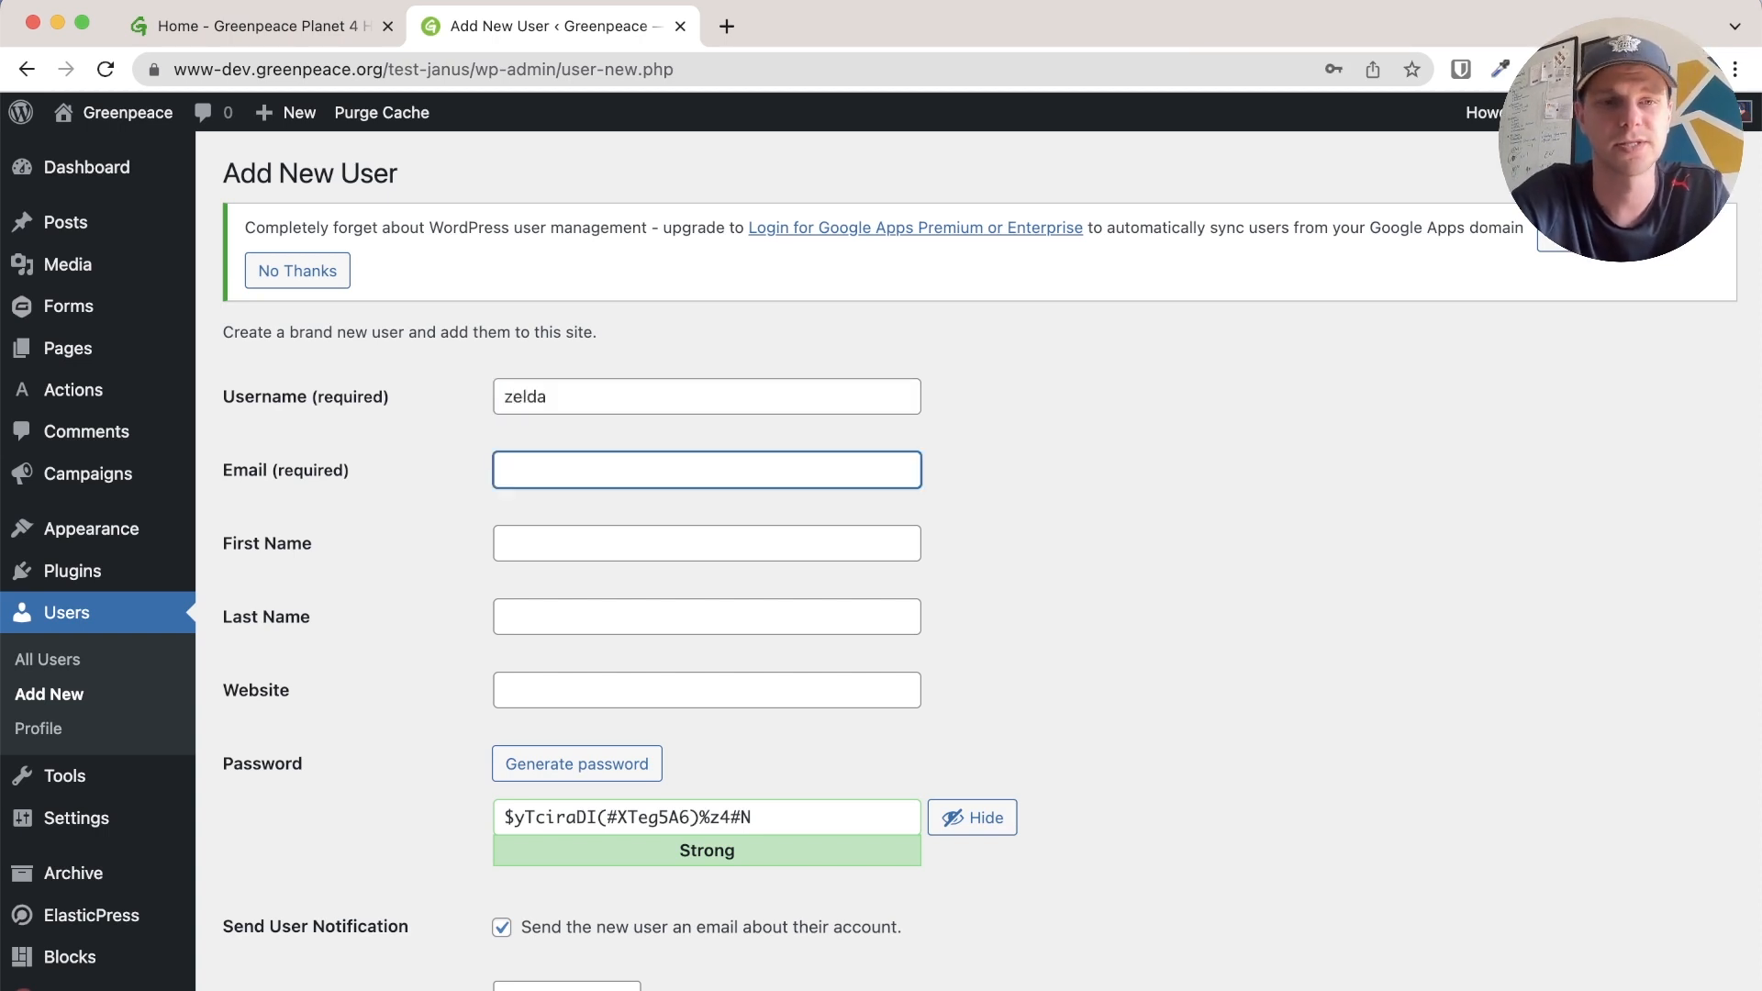
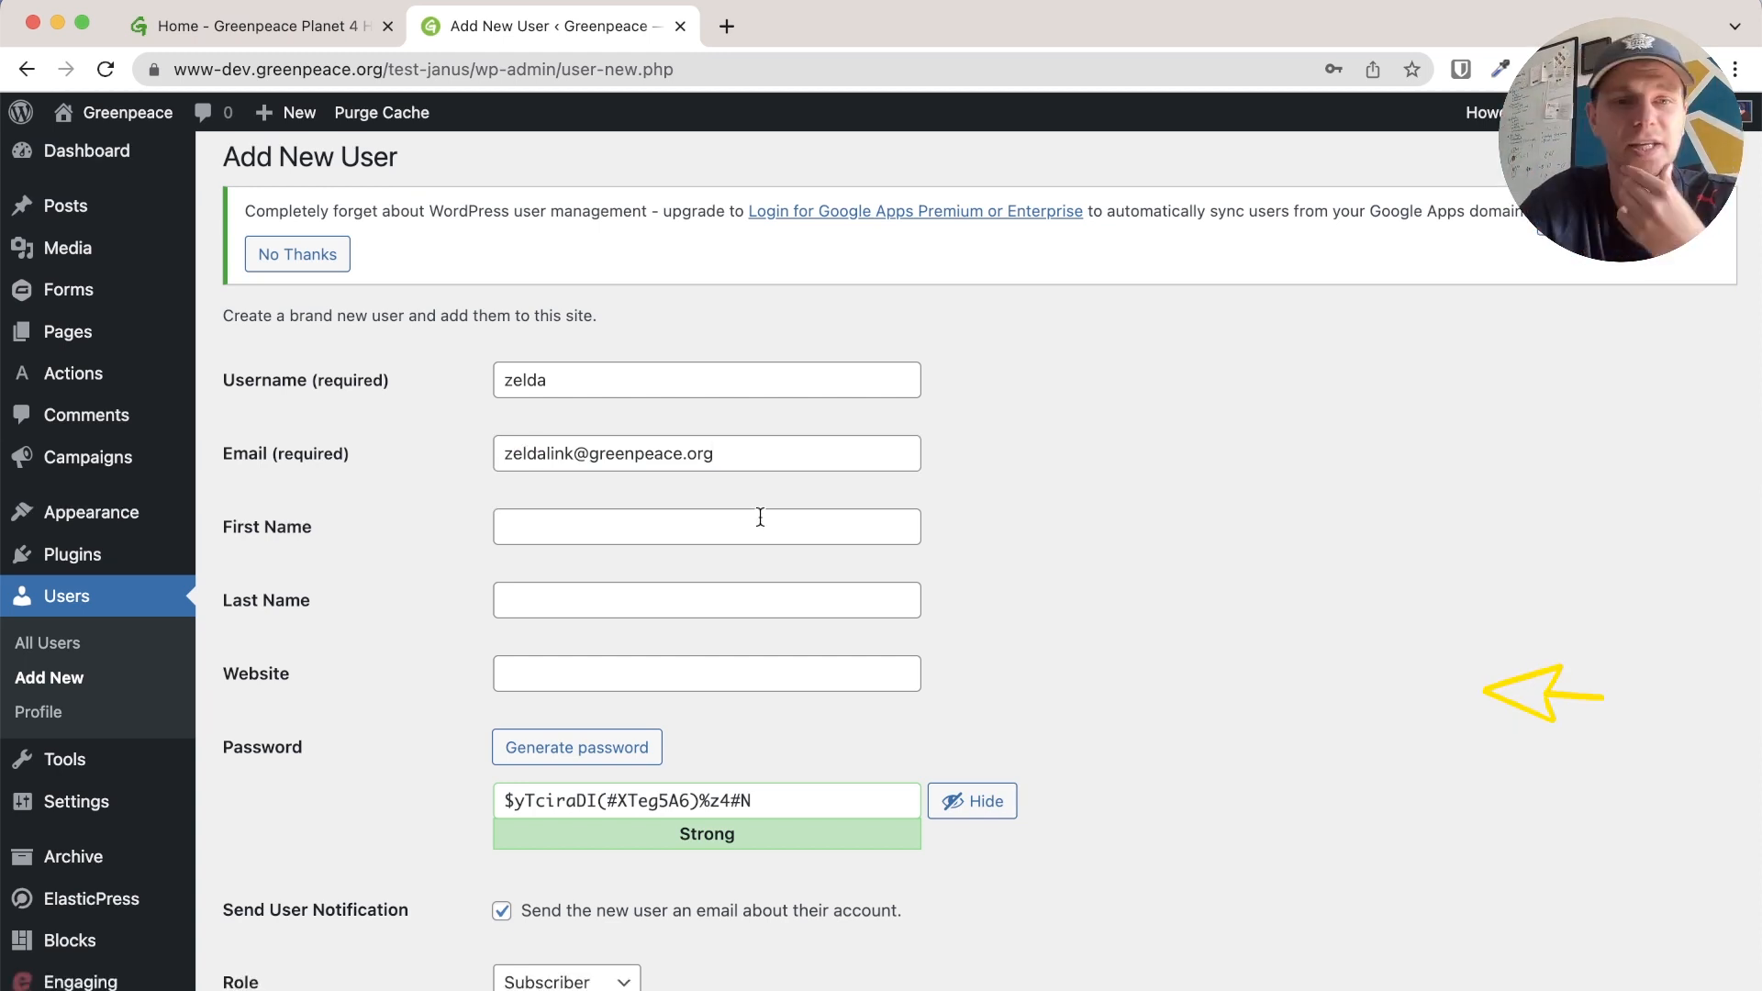
pyautogui.click(760, 519)
pyautogui.write('Zelda')
pyautogui.press('Tab')
pyautogui.write('Zelda')
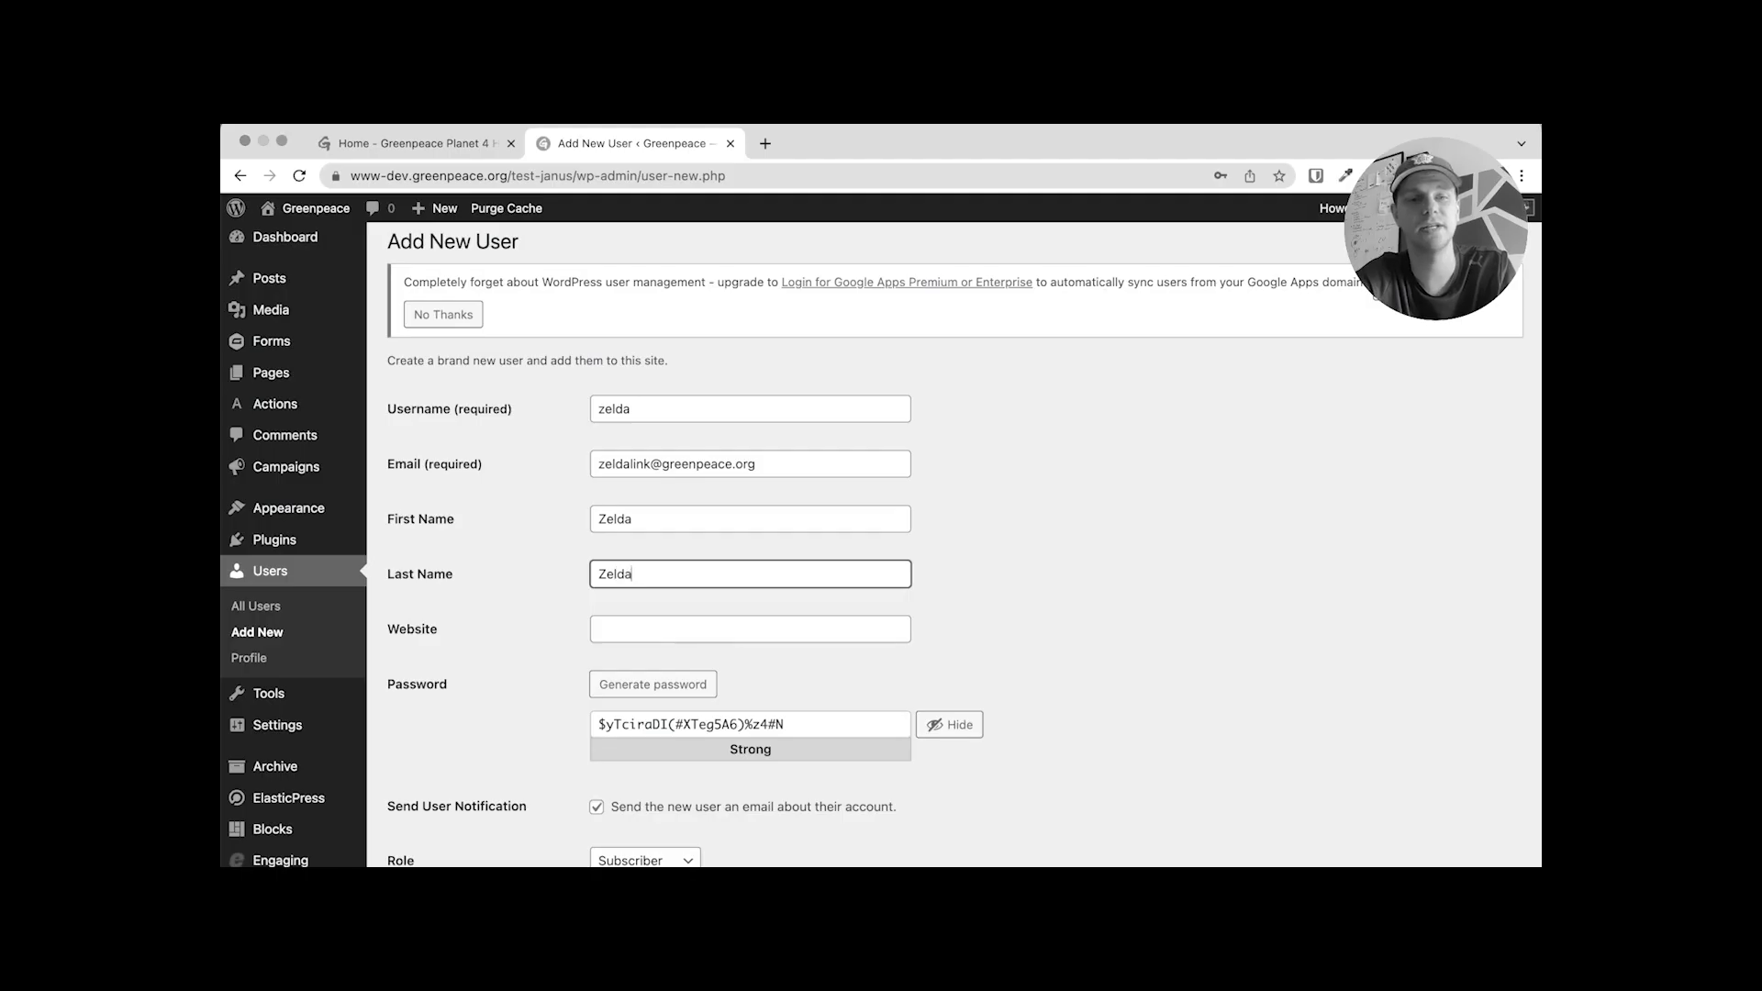
# Set the new user's role to Editor
pyautogui.scroll(-3, 537, 699)
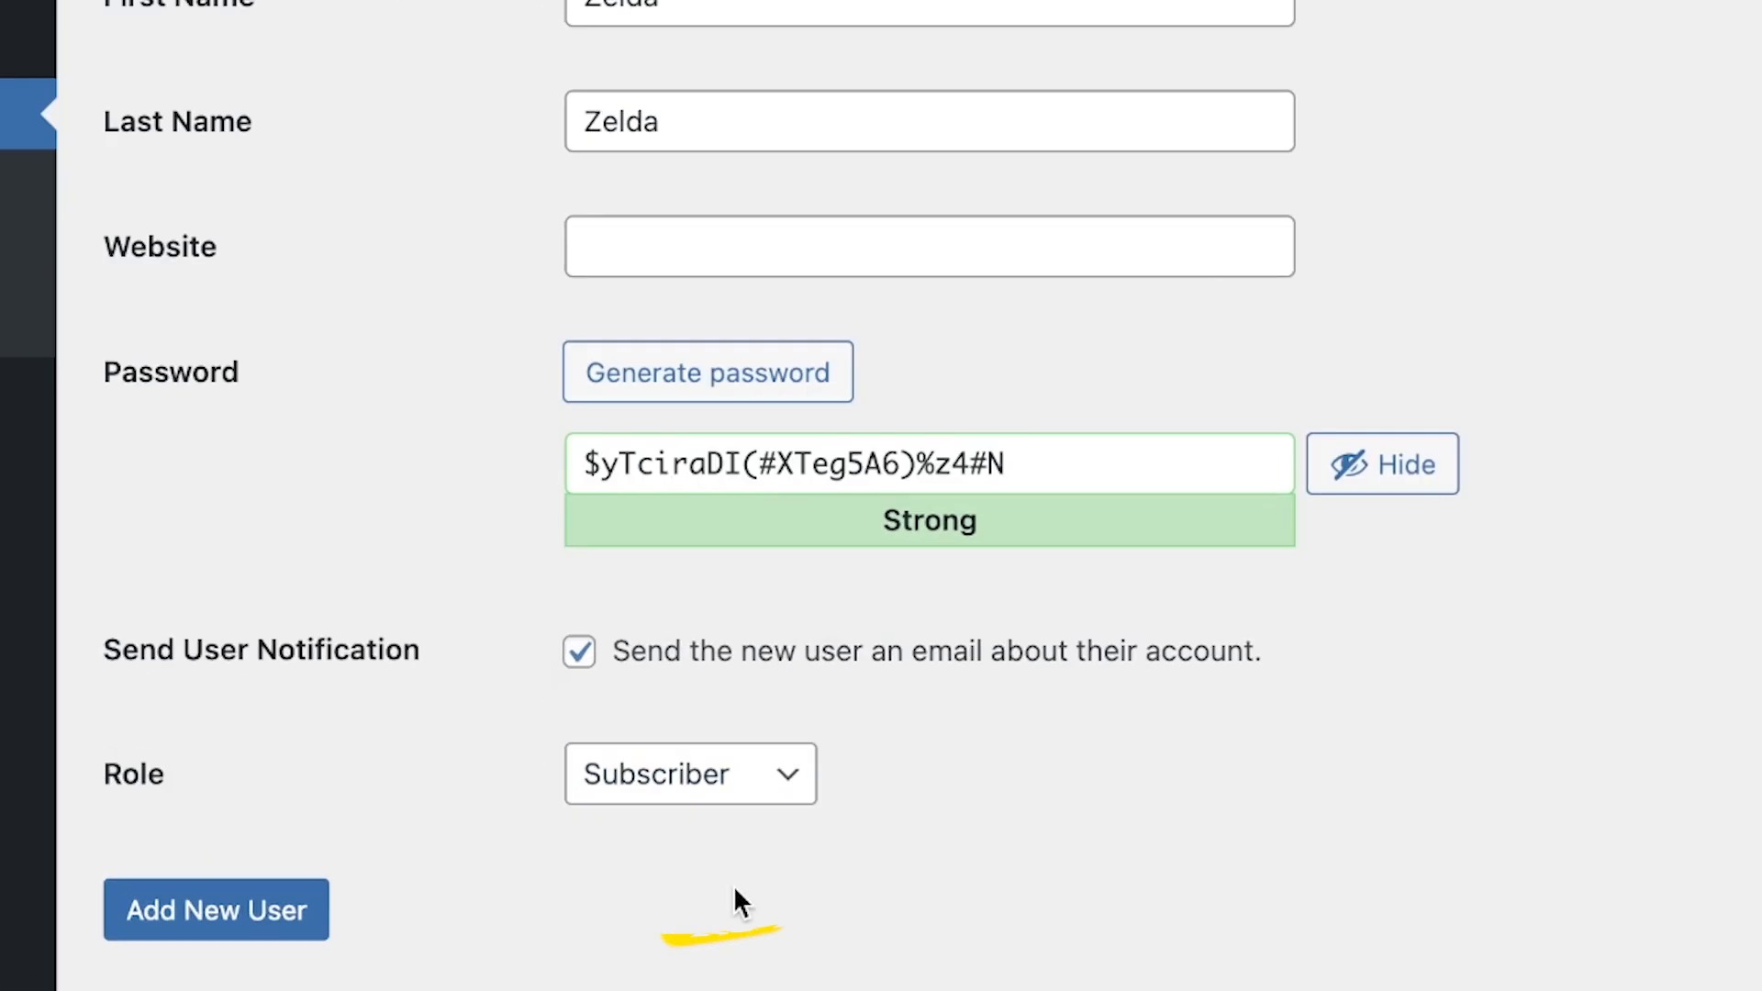
pyautogui.click(697, 742)
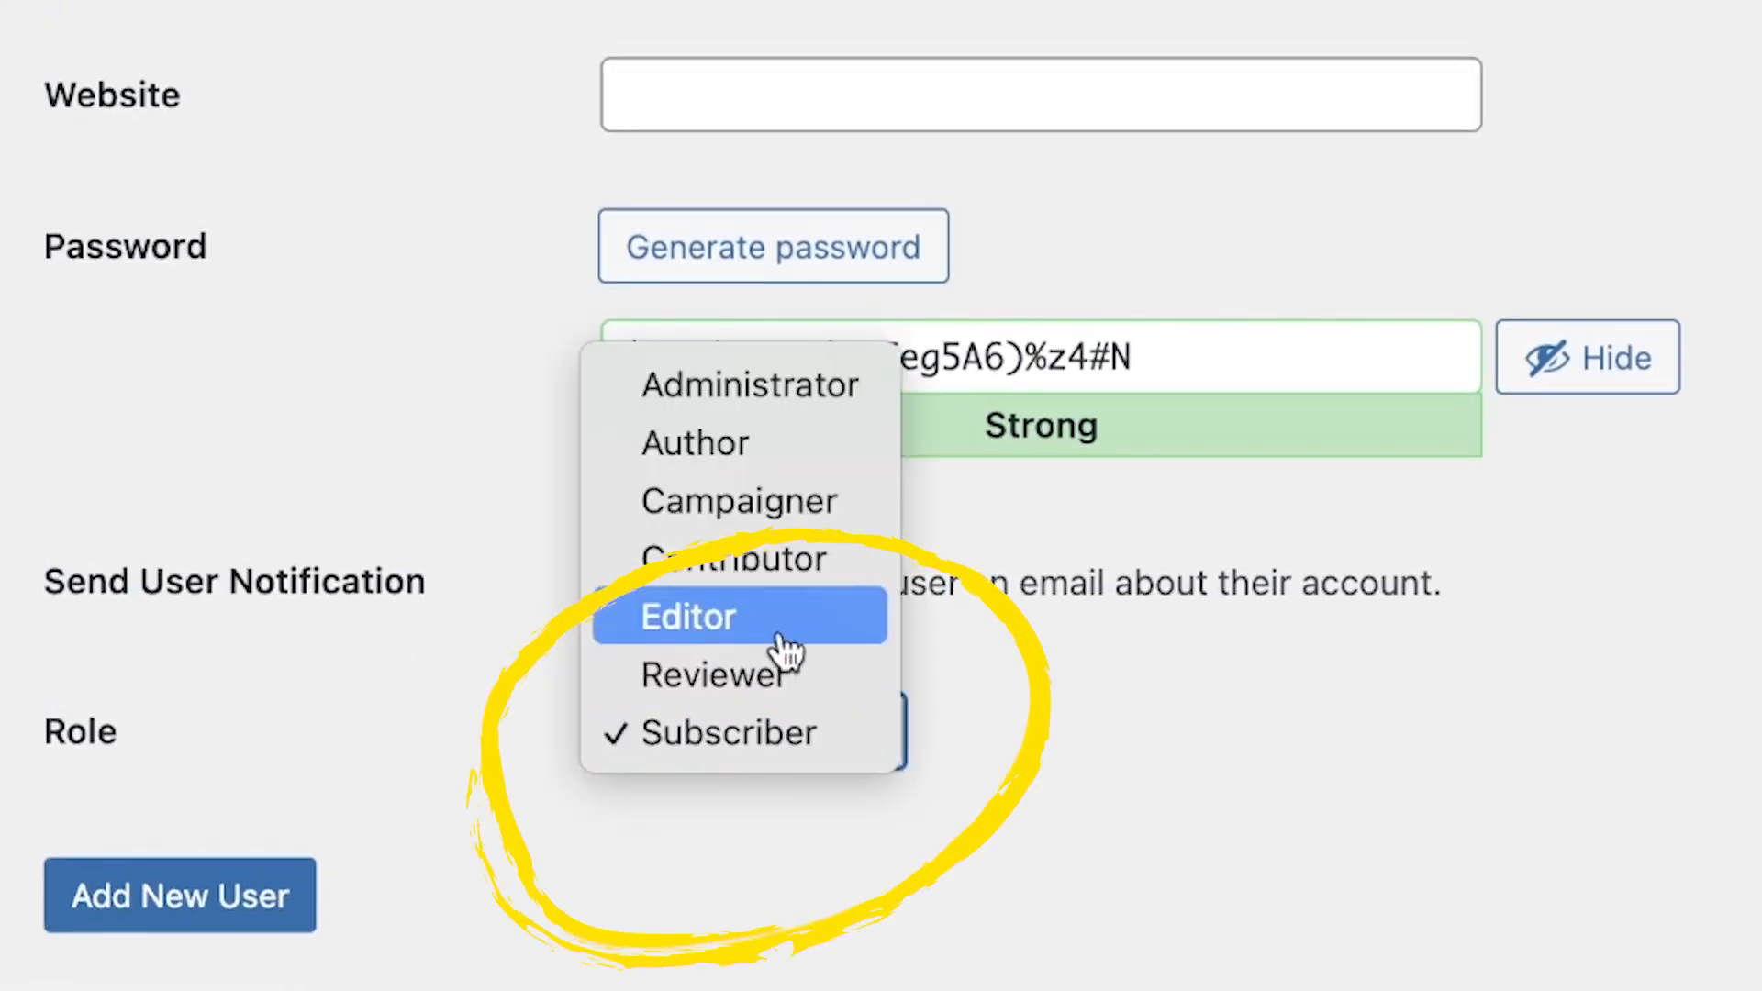
pyautogui.click(783, 645)
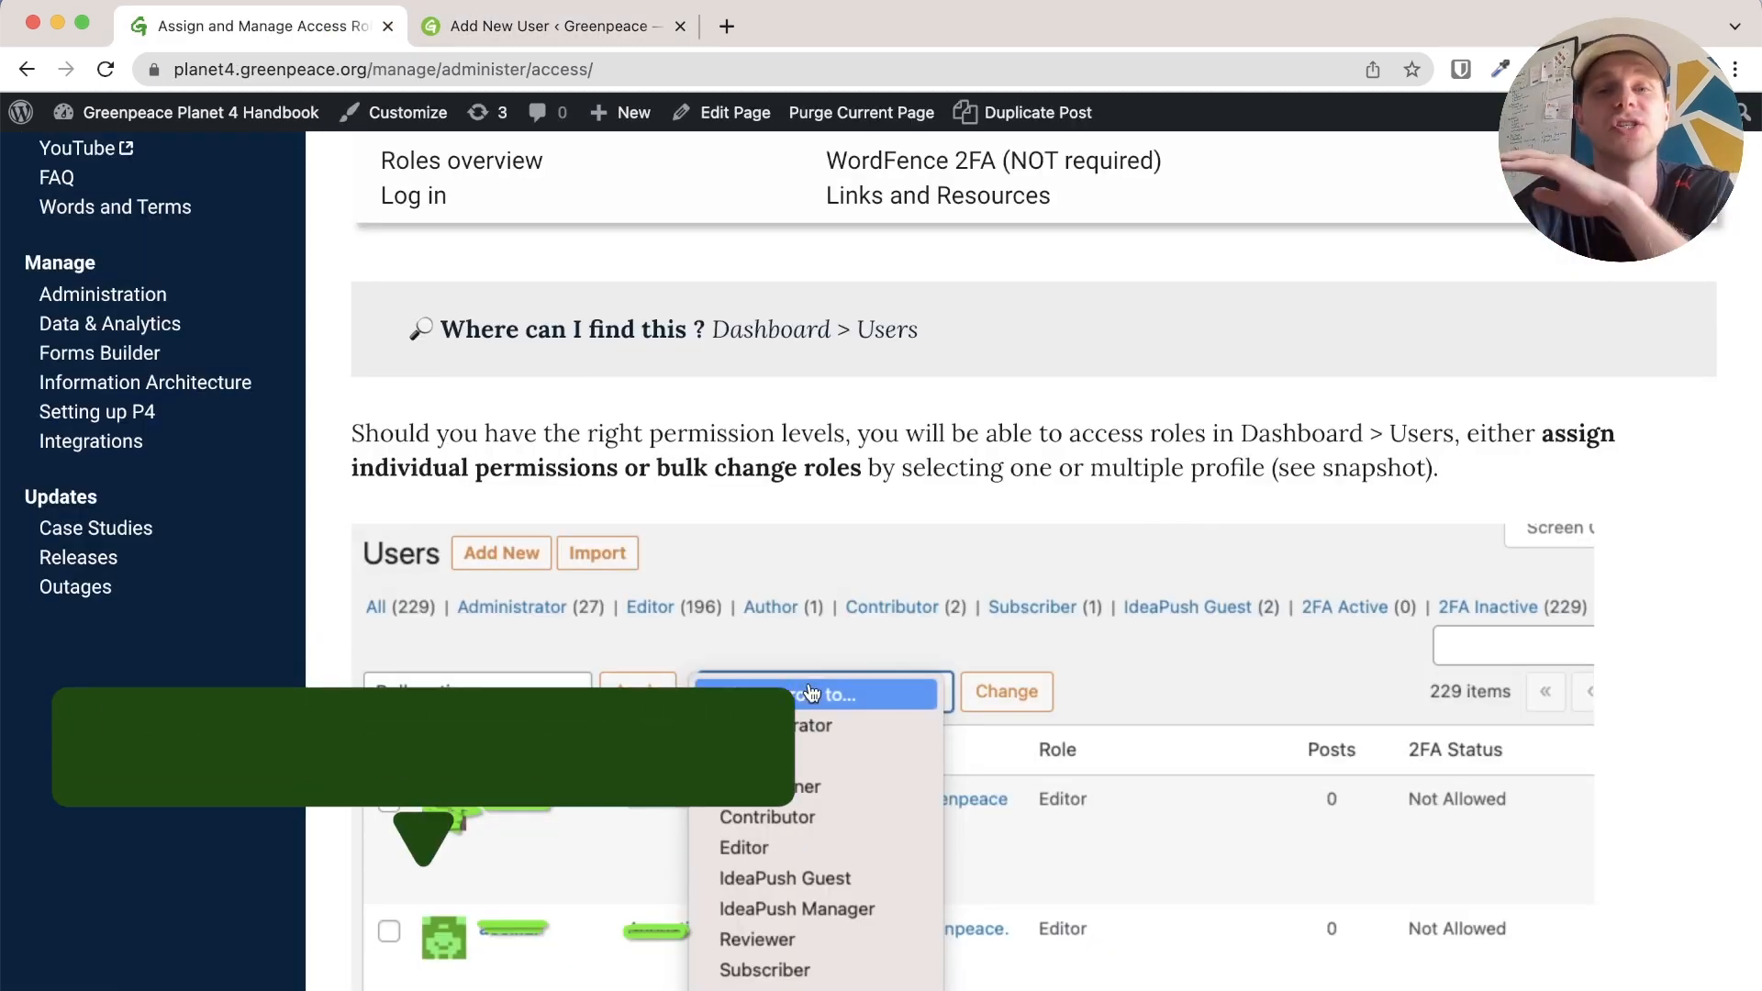
# Scroll the handbook's access-roles page down to the Roles overview section
pyautogui.scroll(-3, 812, 694)
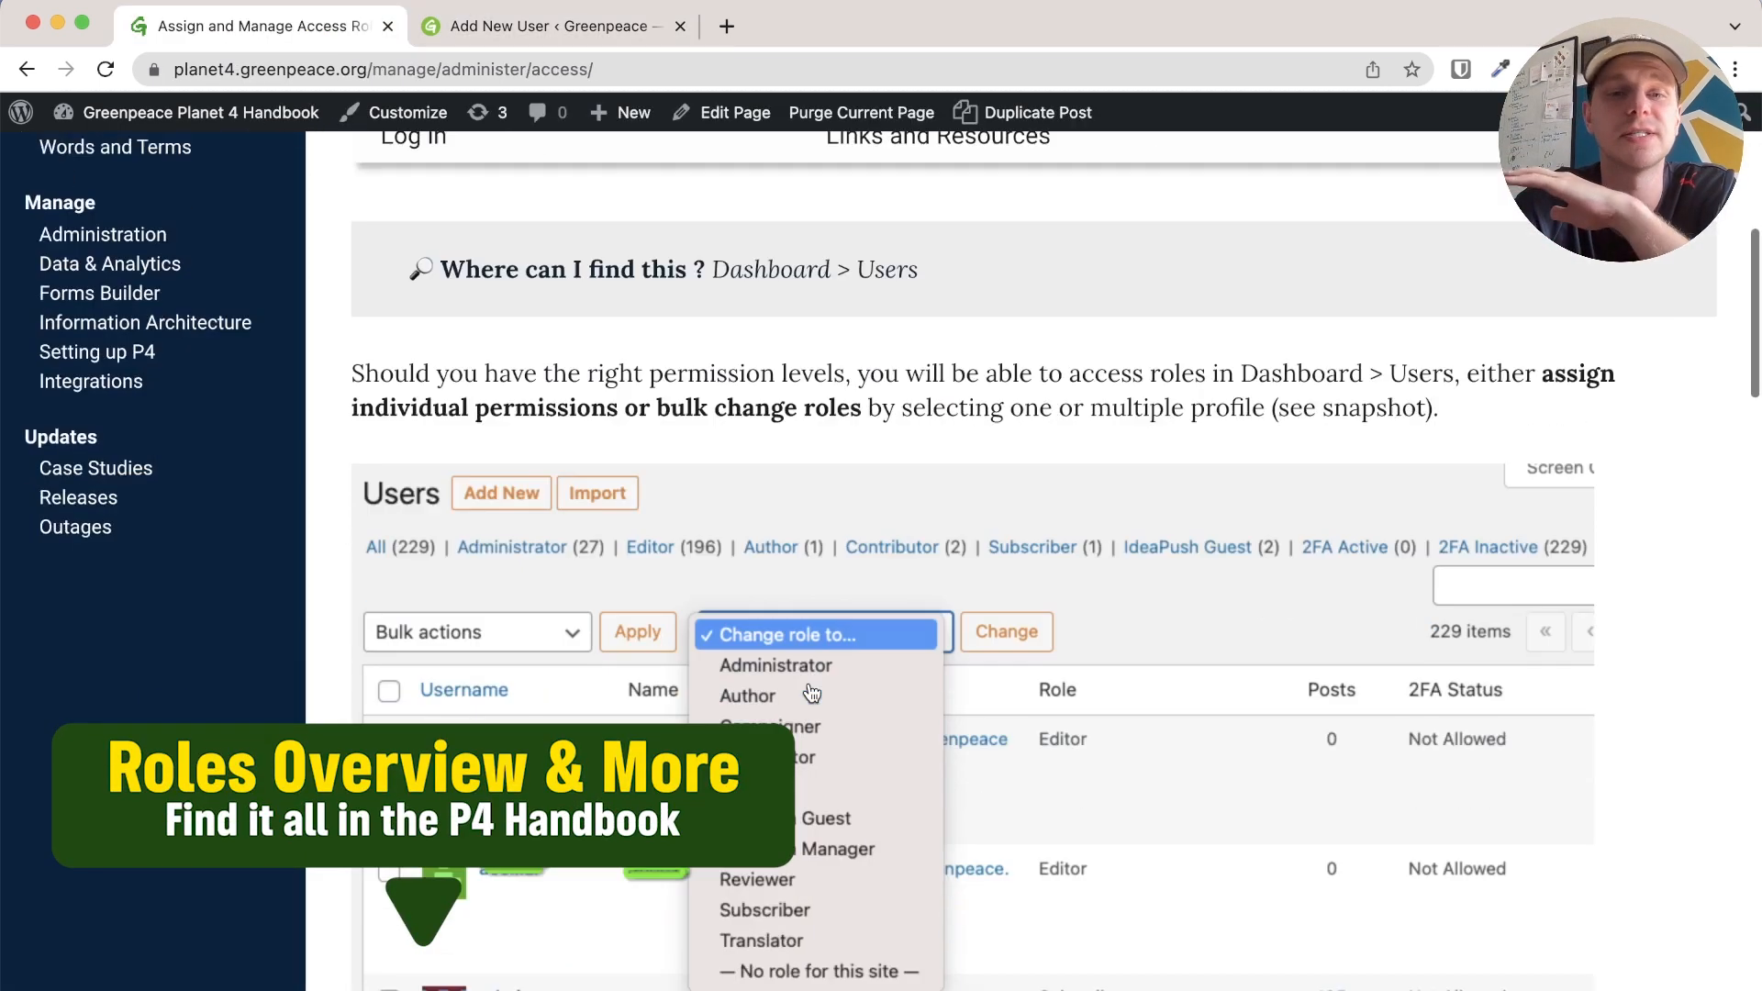
pyautogui.scroll(-3, 811, 695)
pyautogui.scroll(-7, 812, 695)
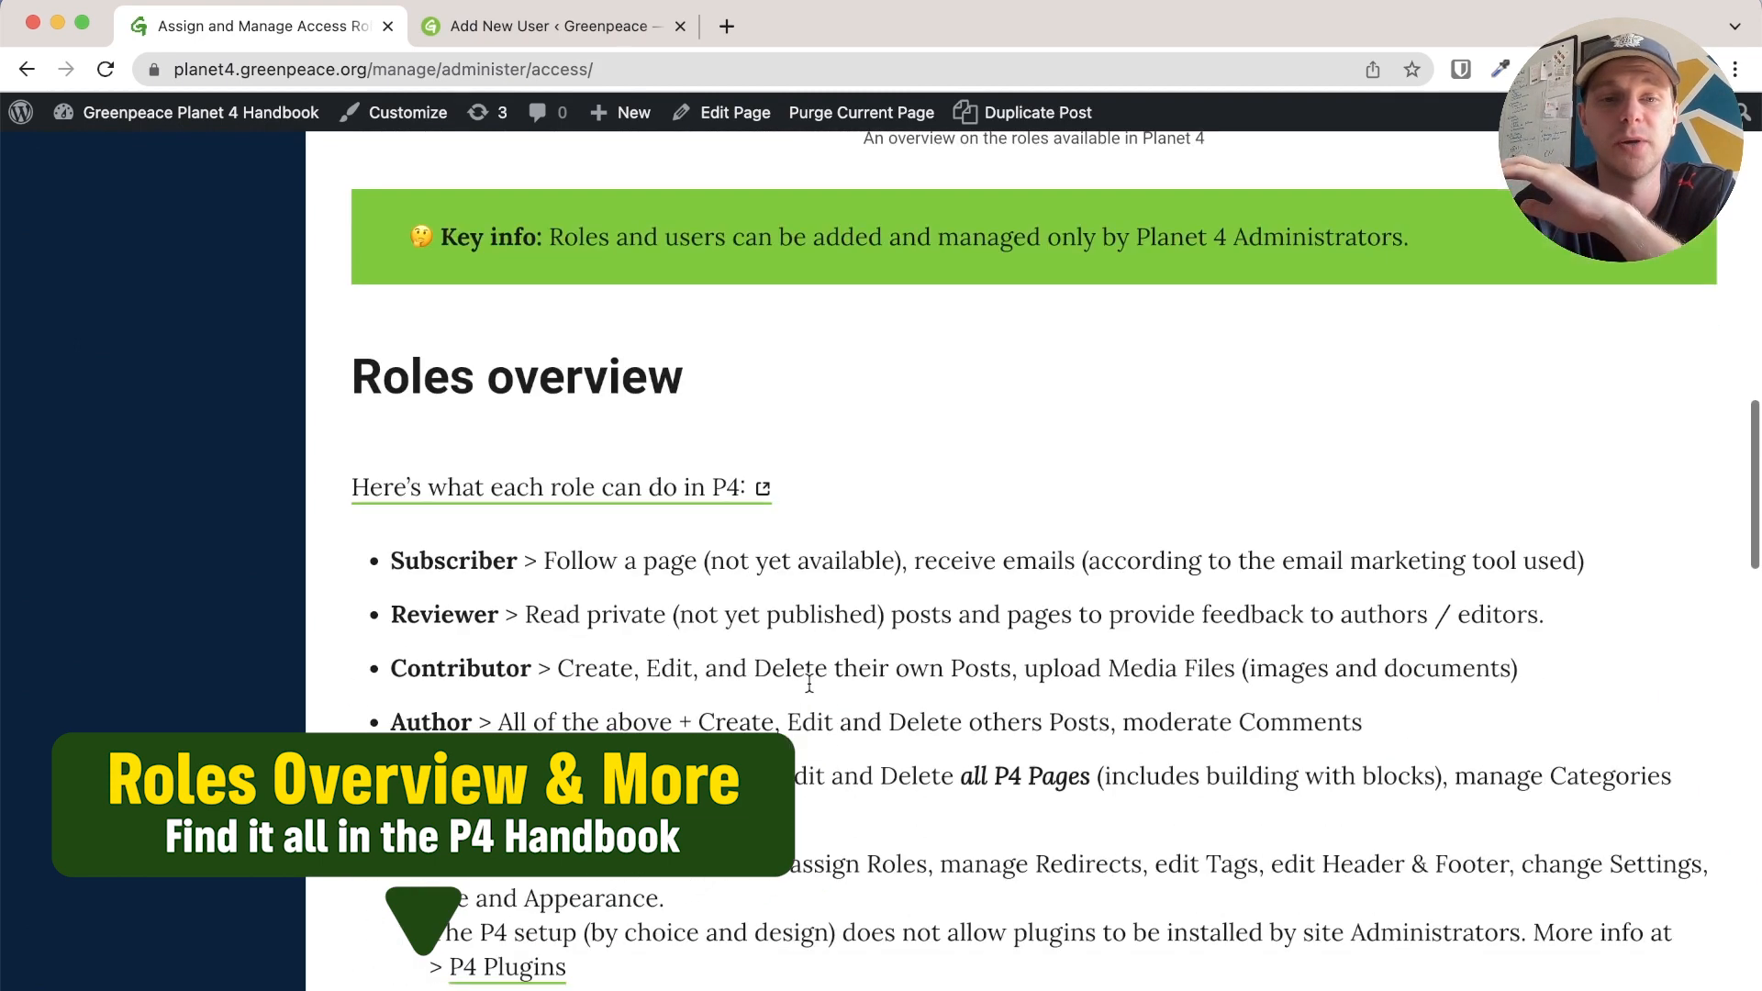
pyautogui.scroll(-3, 809, 684)
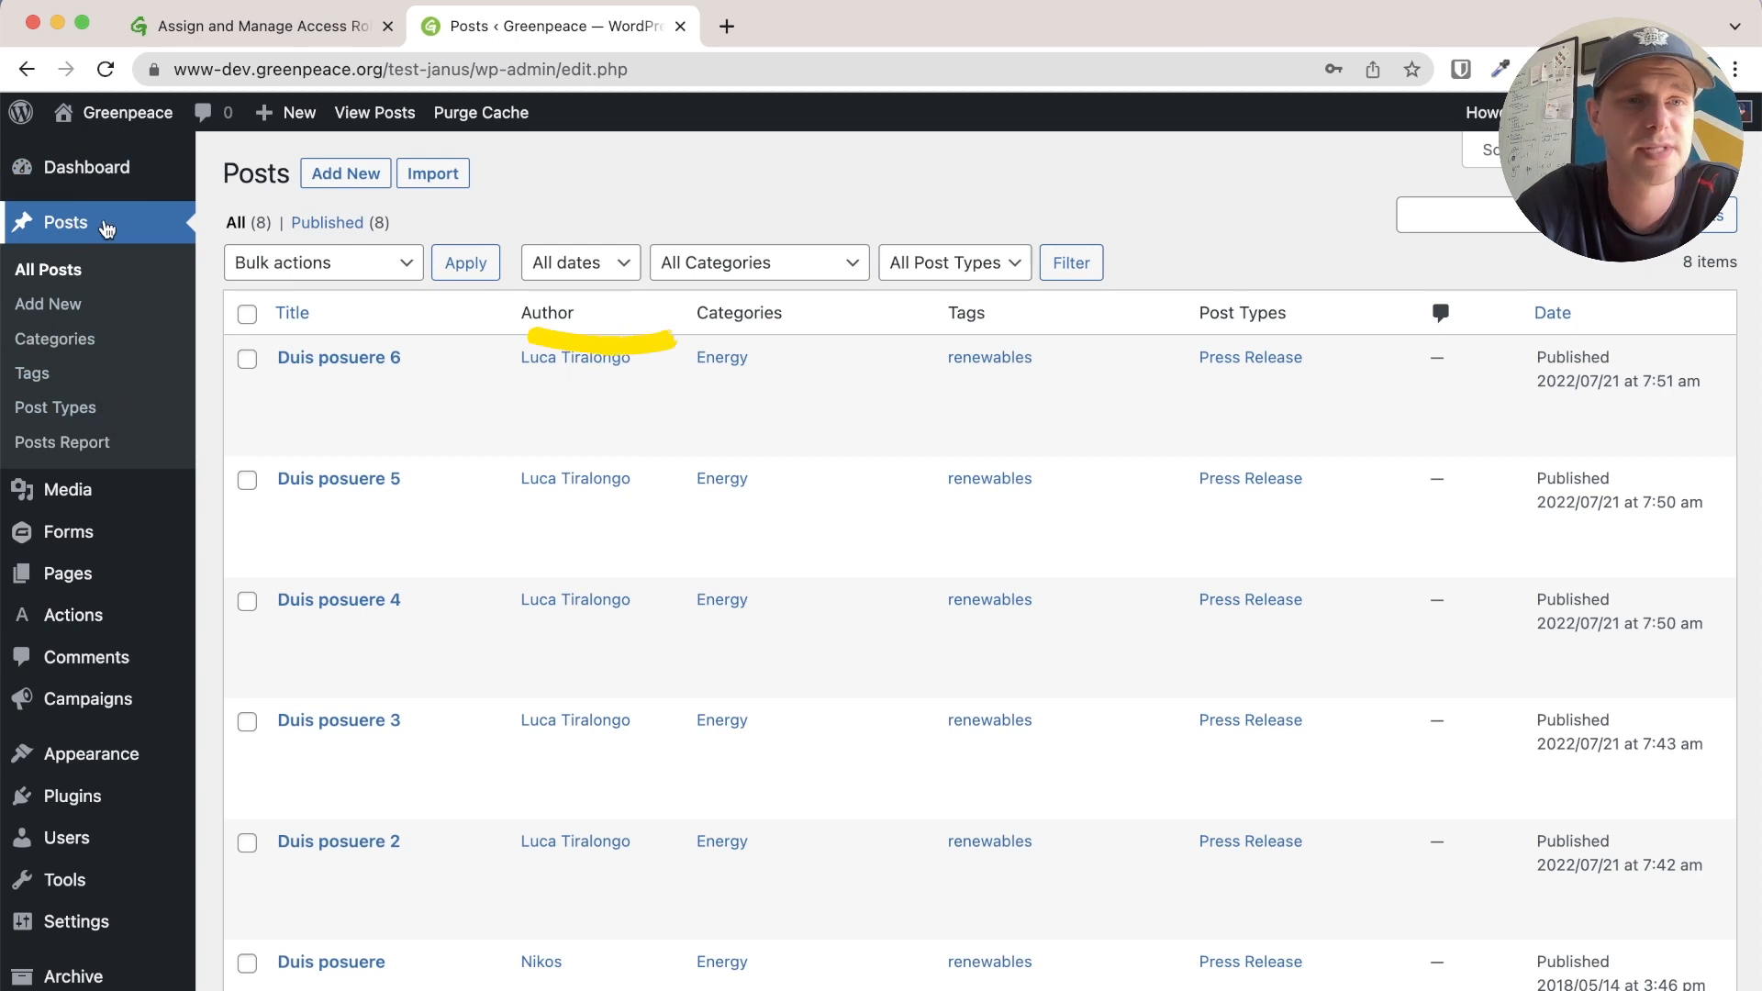
# Create a new post titled 'We are just going to create a awesome title' and enter its body
pyautogui.click(335, 182)
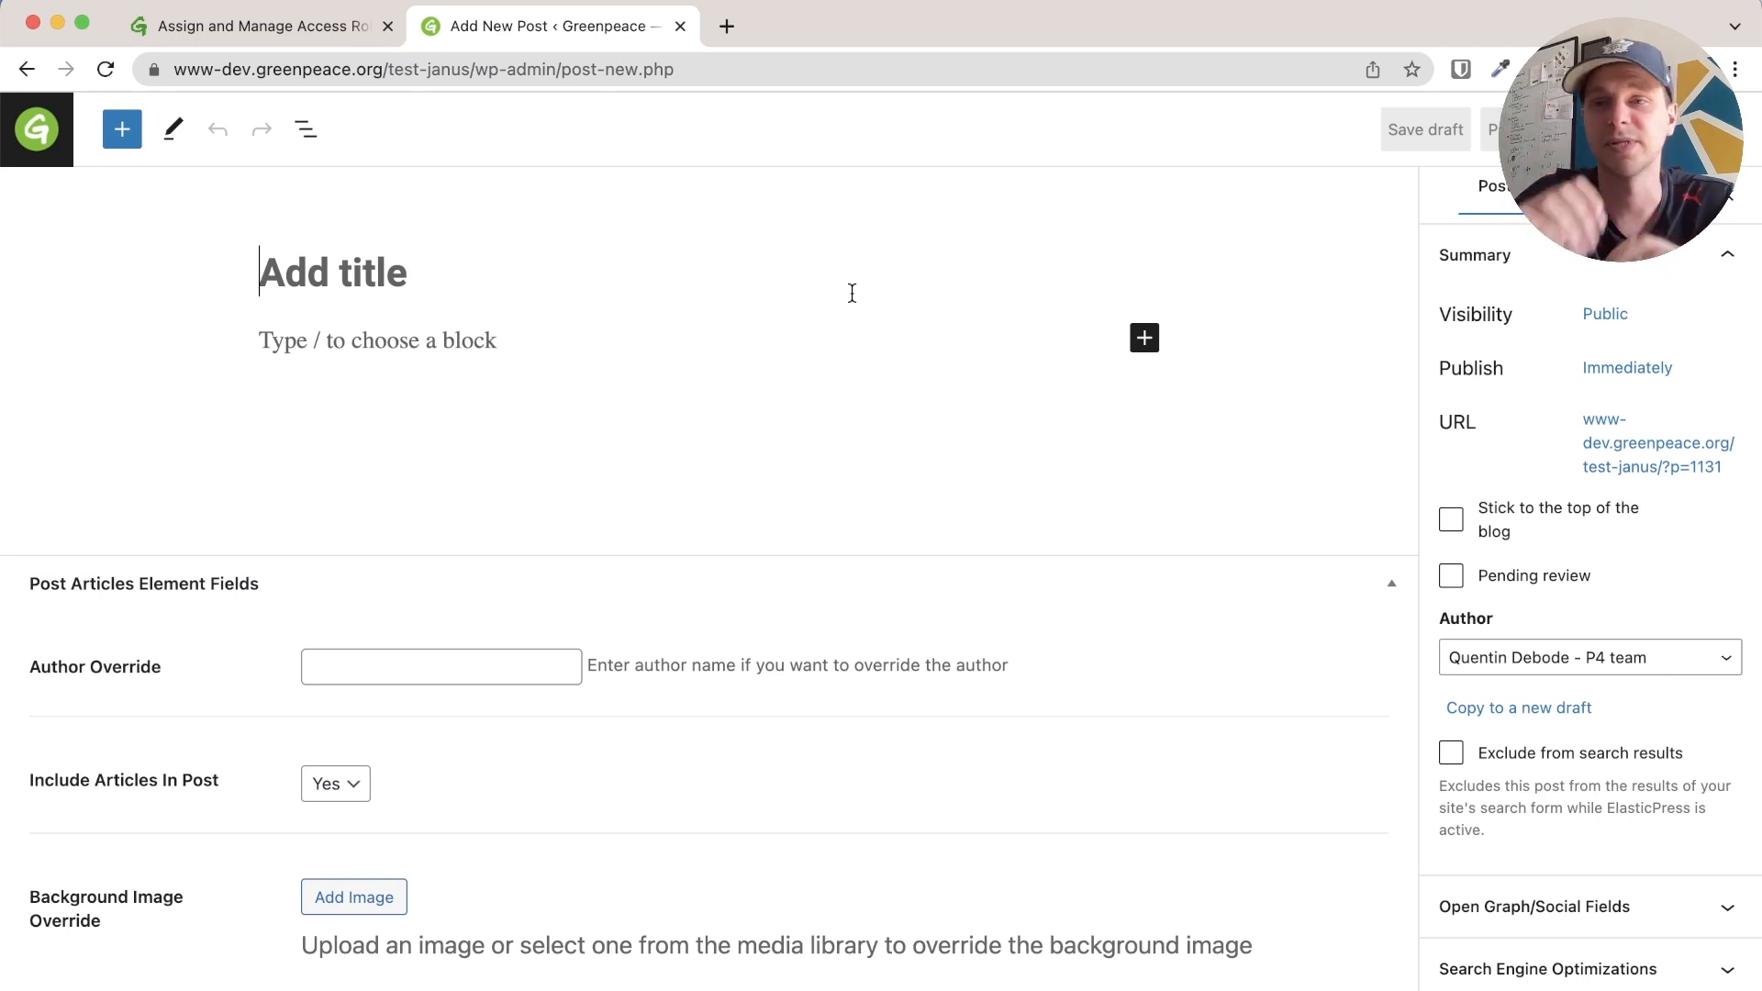
pyautogui.write('We')
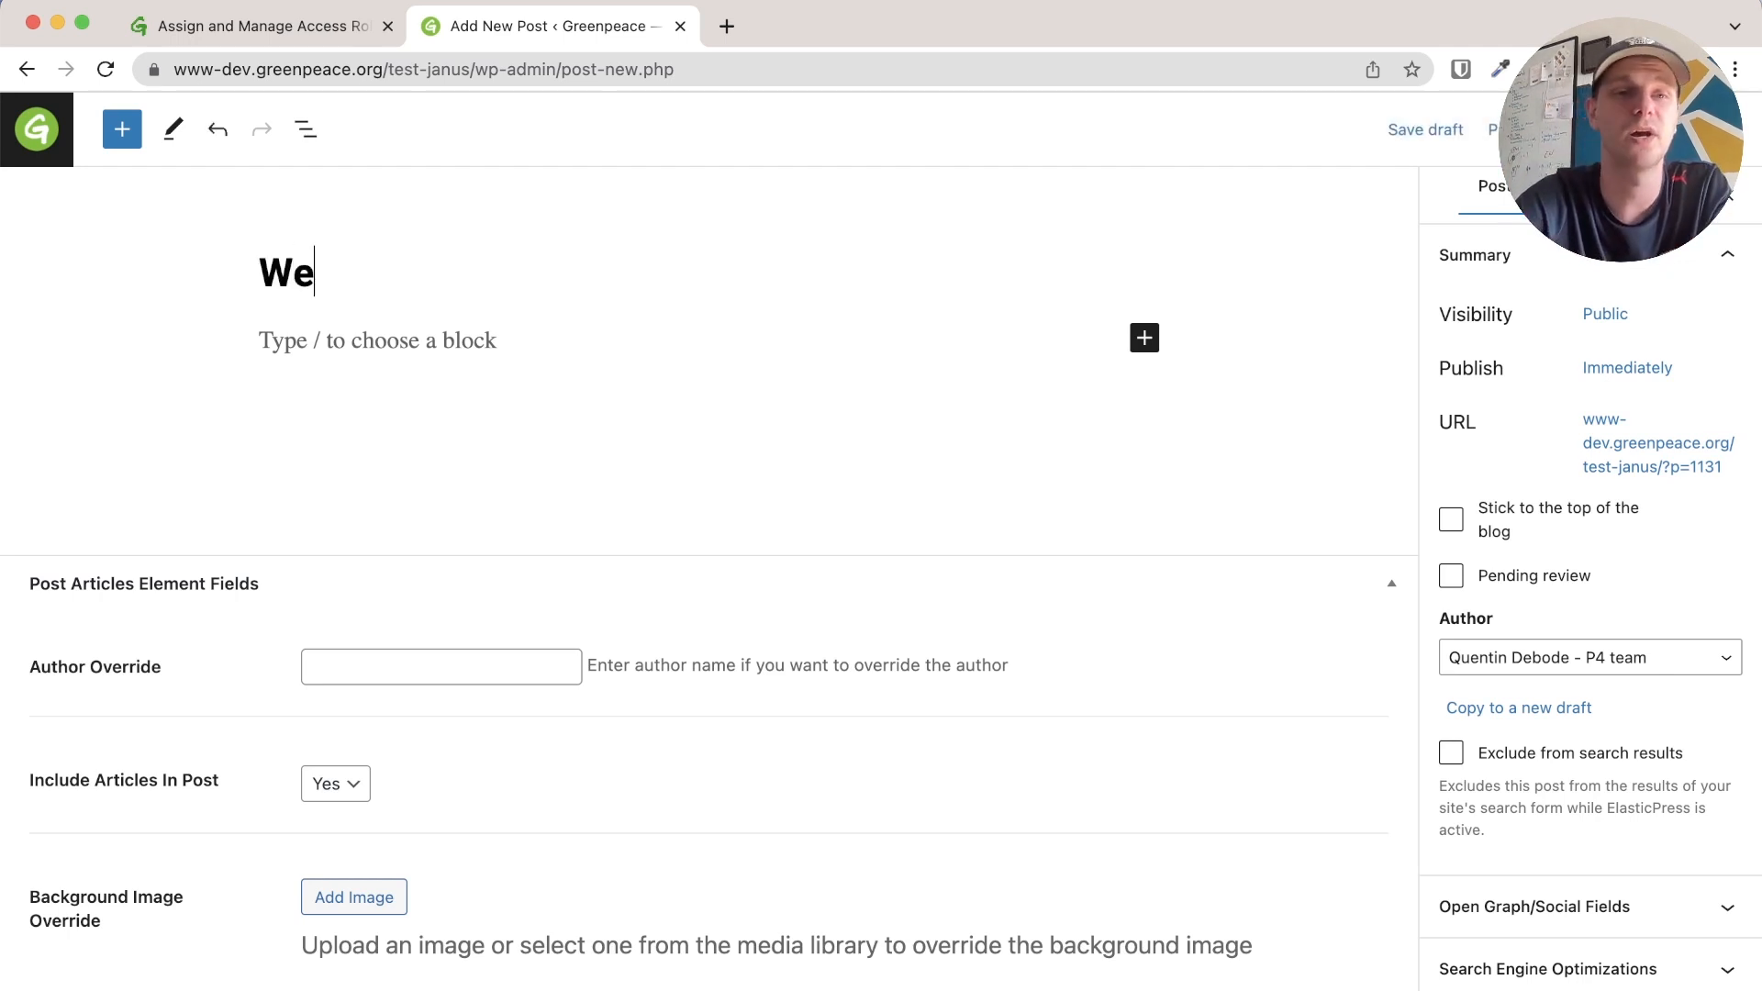
pyautogui.write(' are just going to')
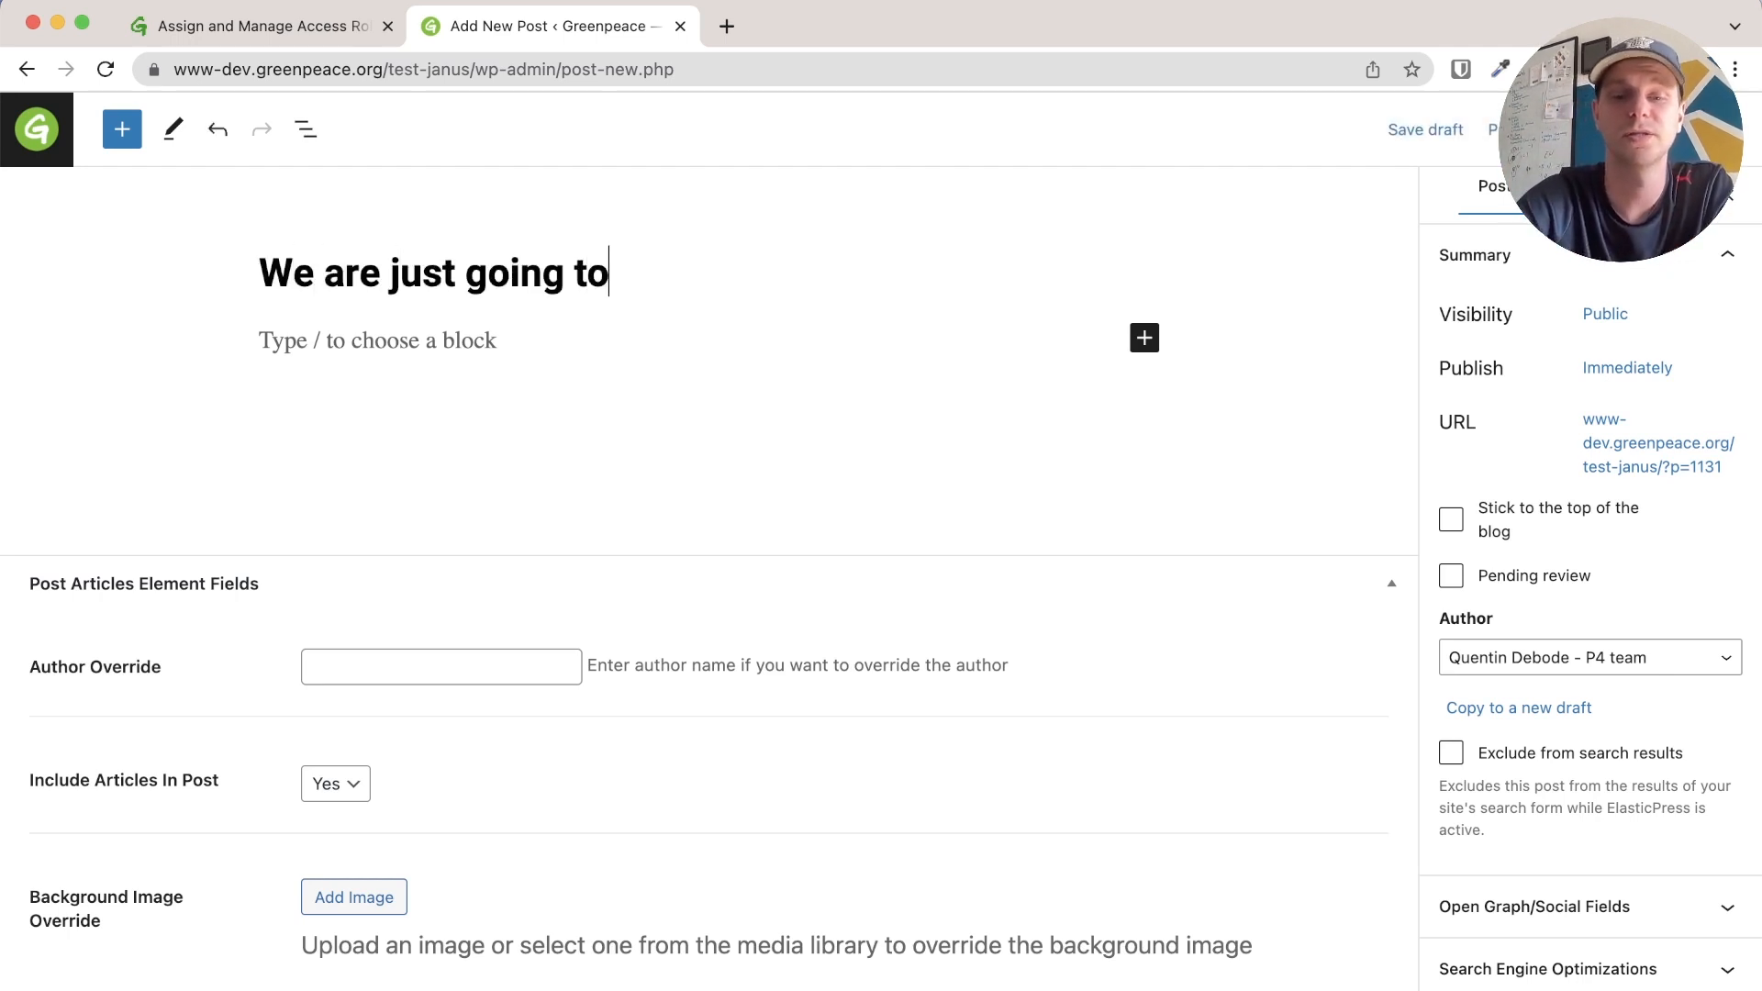
pyautogui.write(' create a awesome title')
pyautogui.click(455, 353)
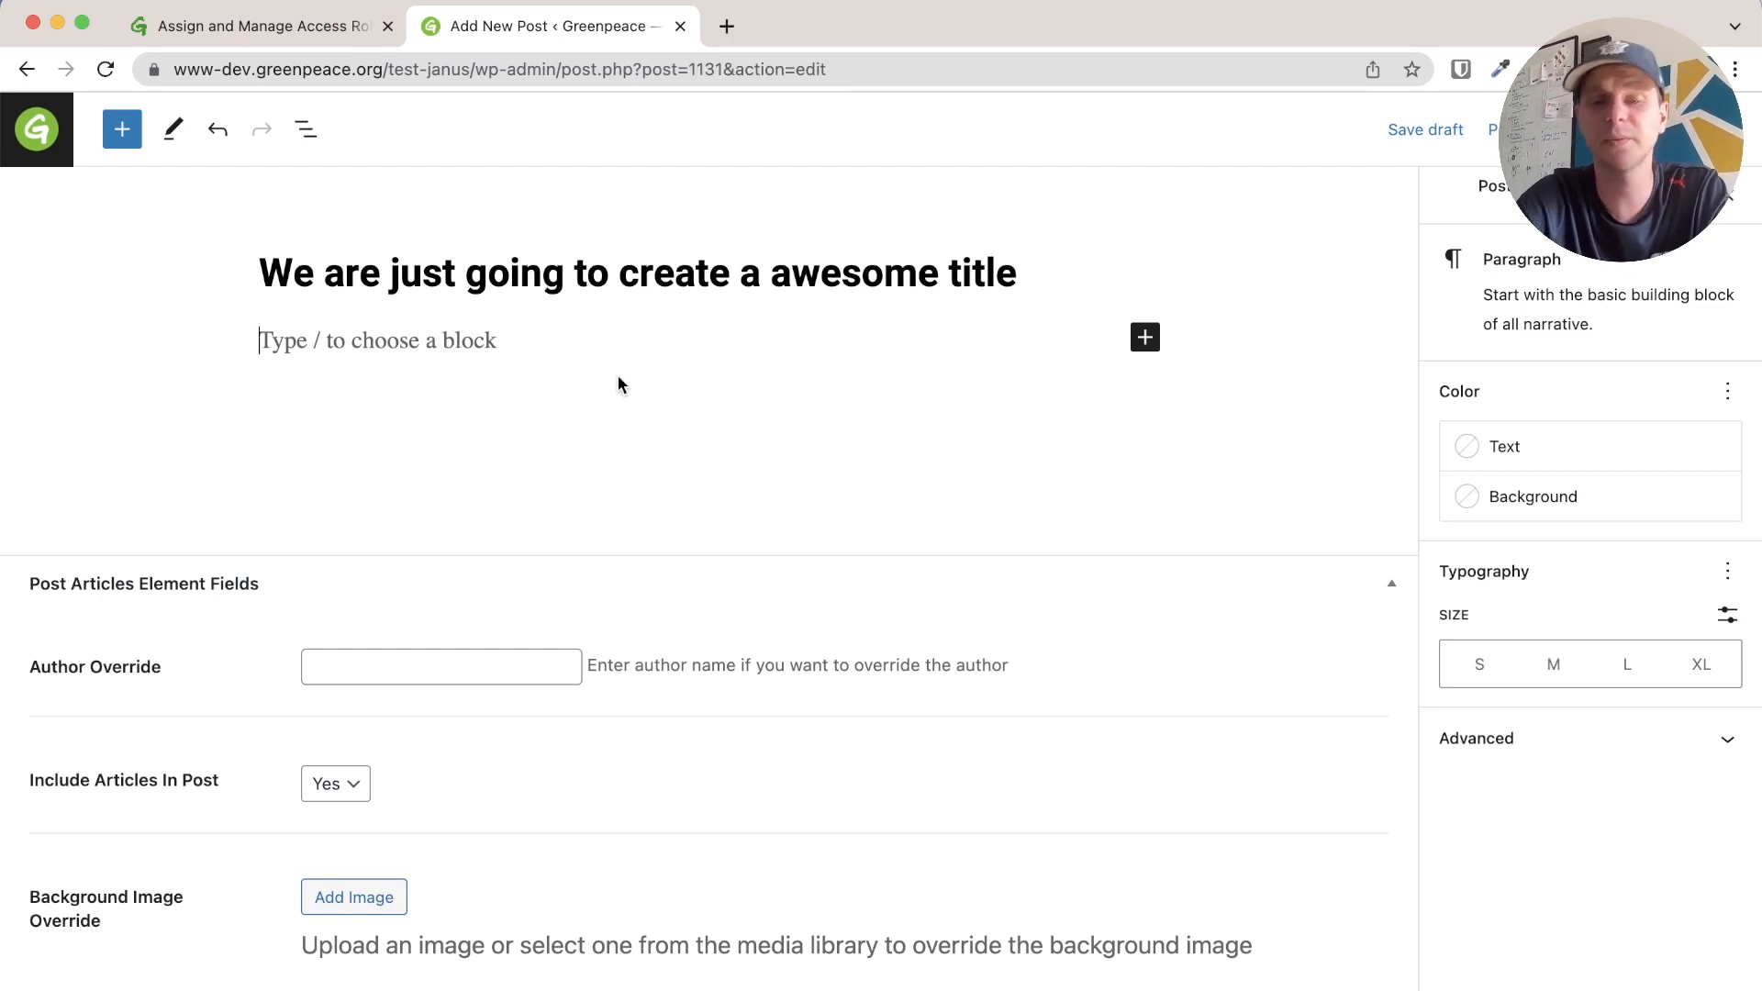
# Paste the song lyrics and add the intro line 'Hey. Here are the song lyrics to the most perfect song ever created.'
pyautogui.hotkey('ctrl', 'v')
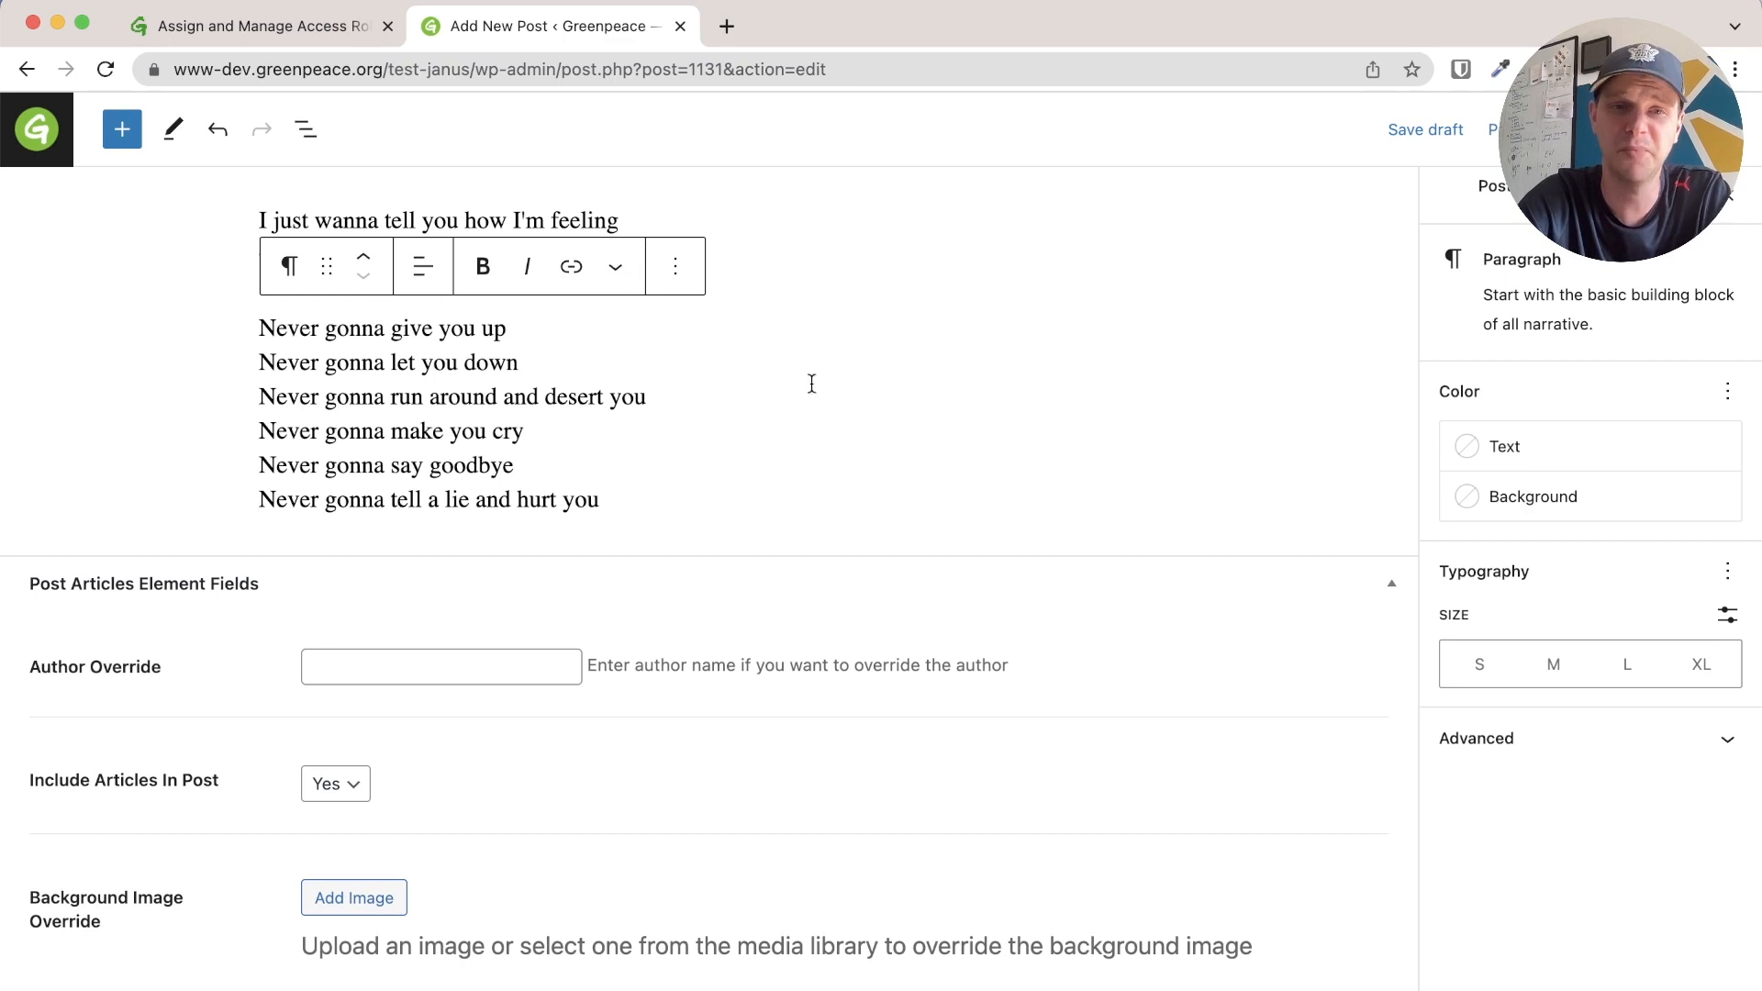
pyautogui.press('Return')
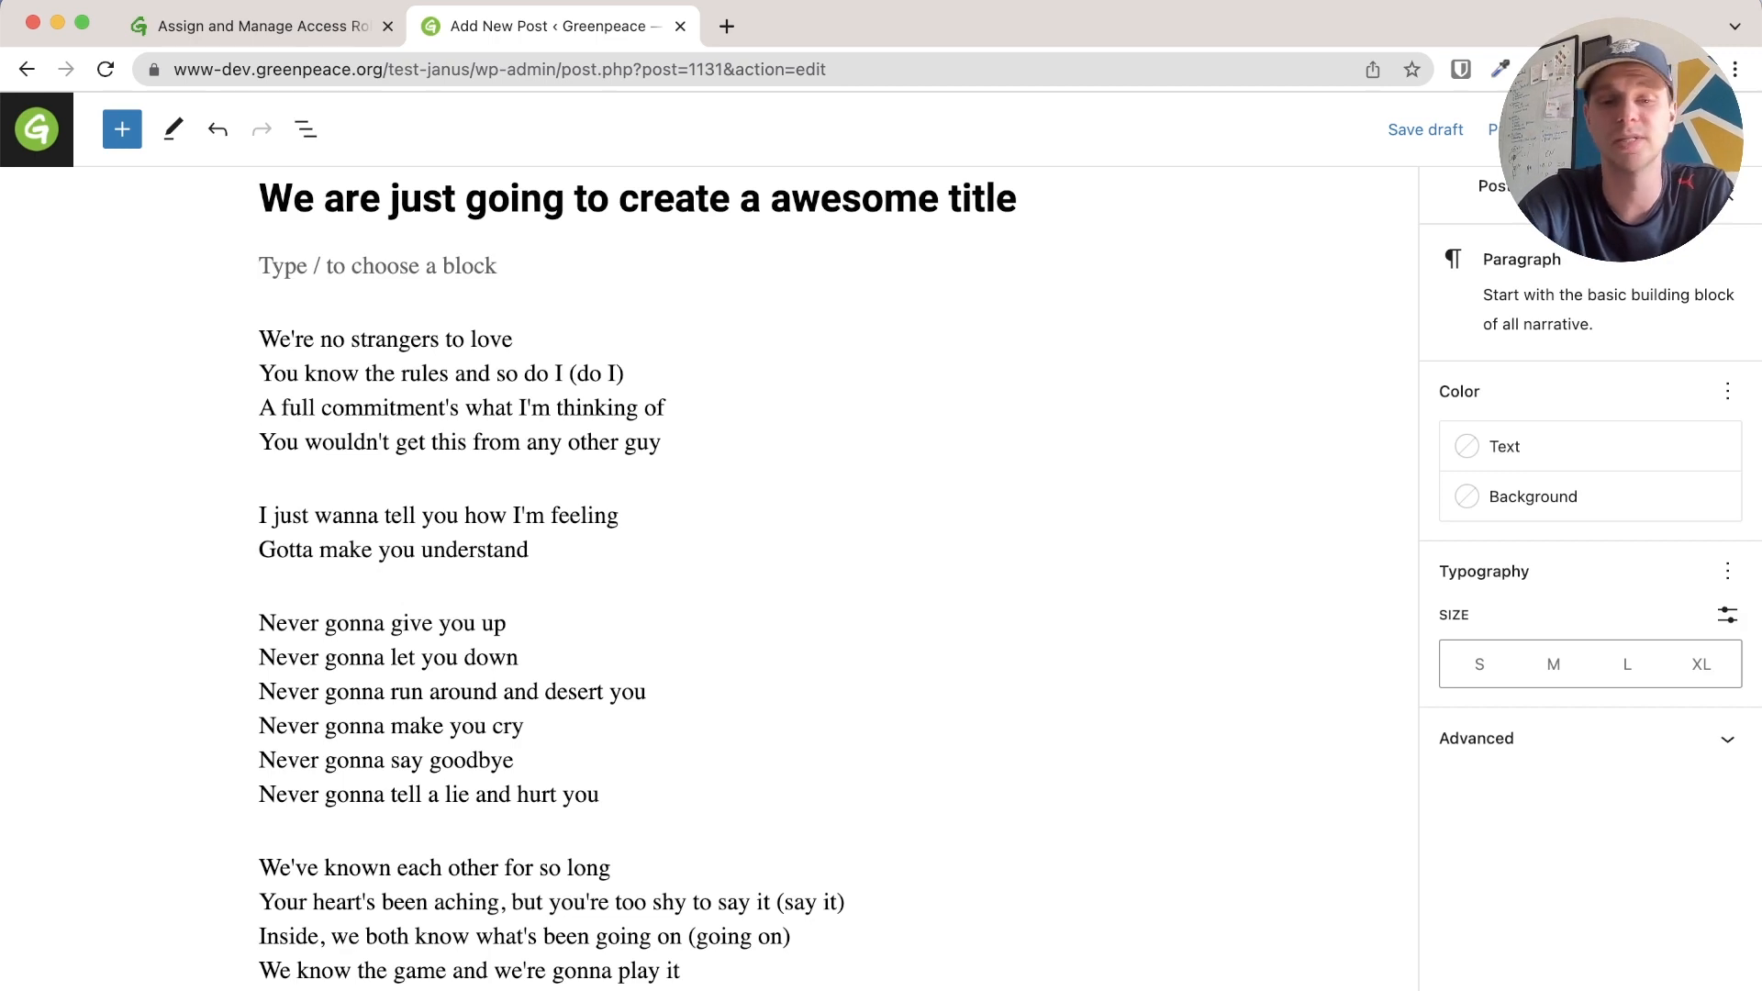
pyautogui.write('Hey. Here are the song ')
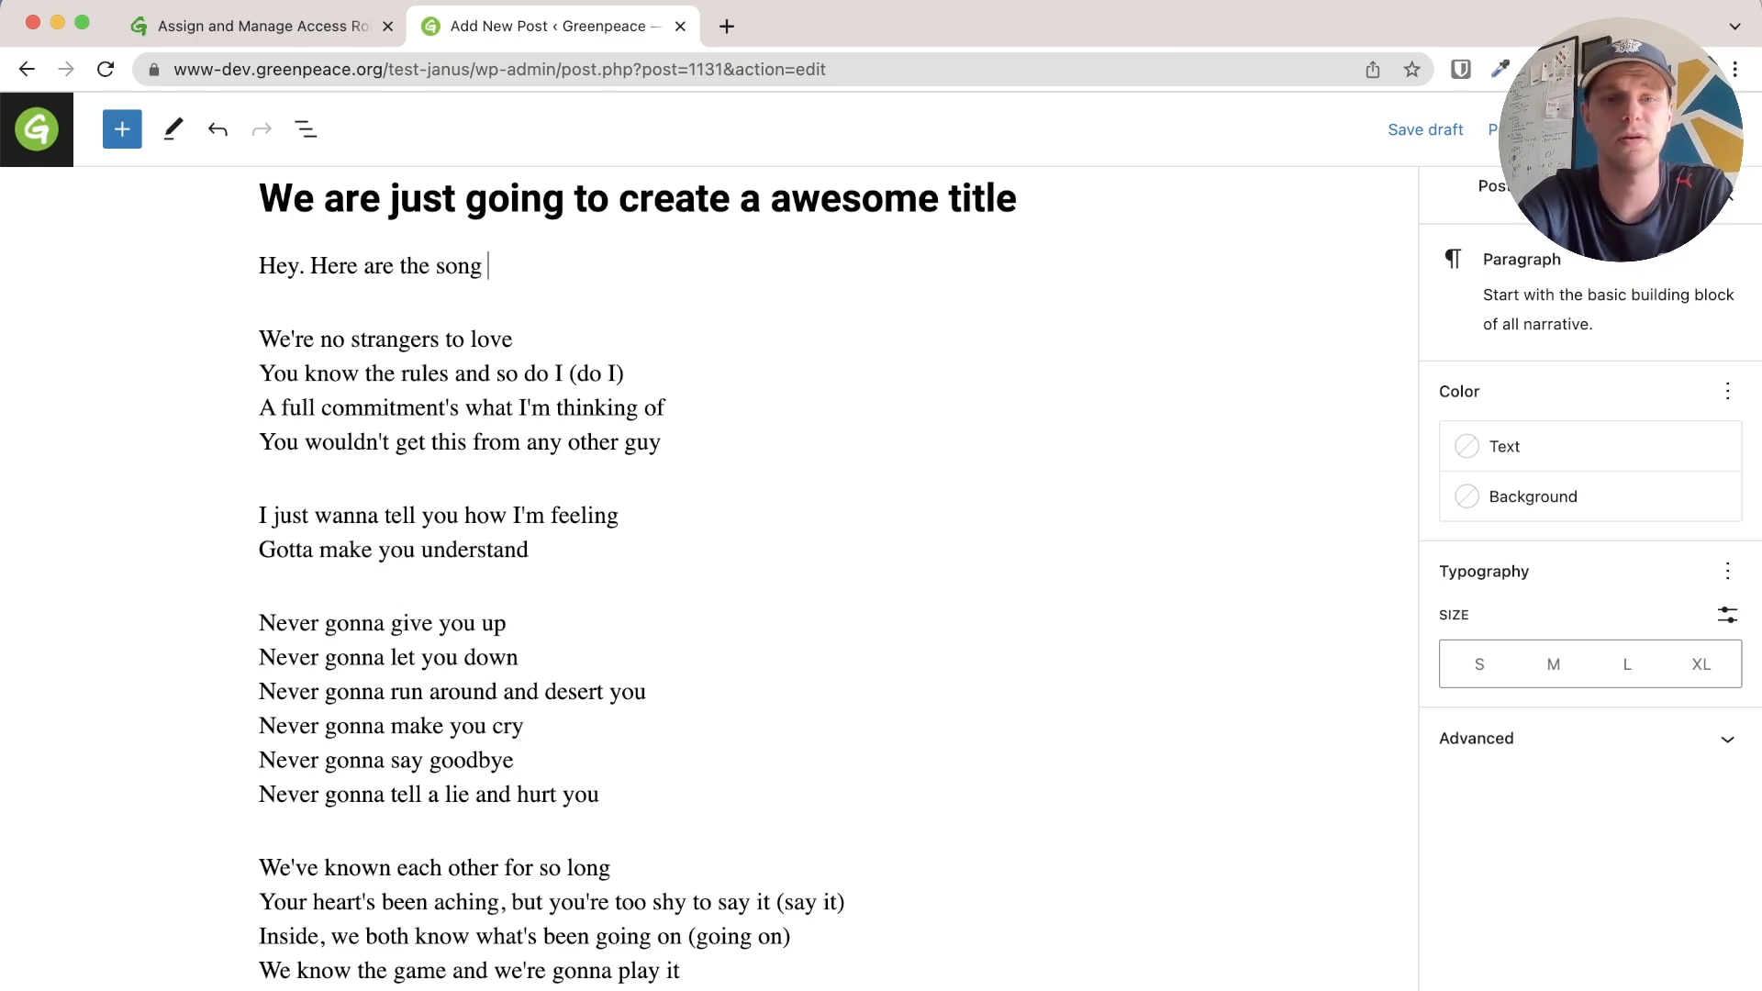
pyautogui.write('lyrics to the mos')
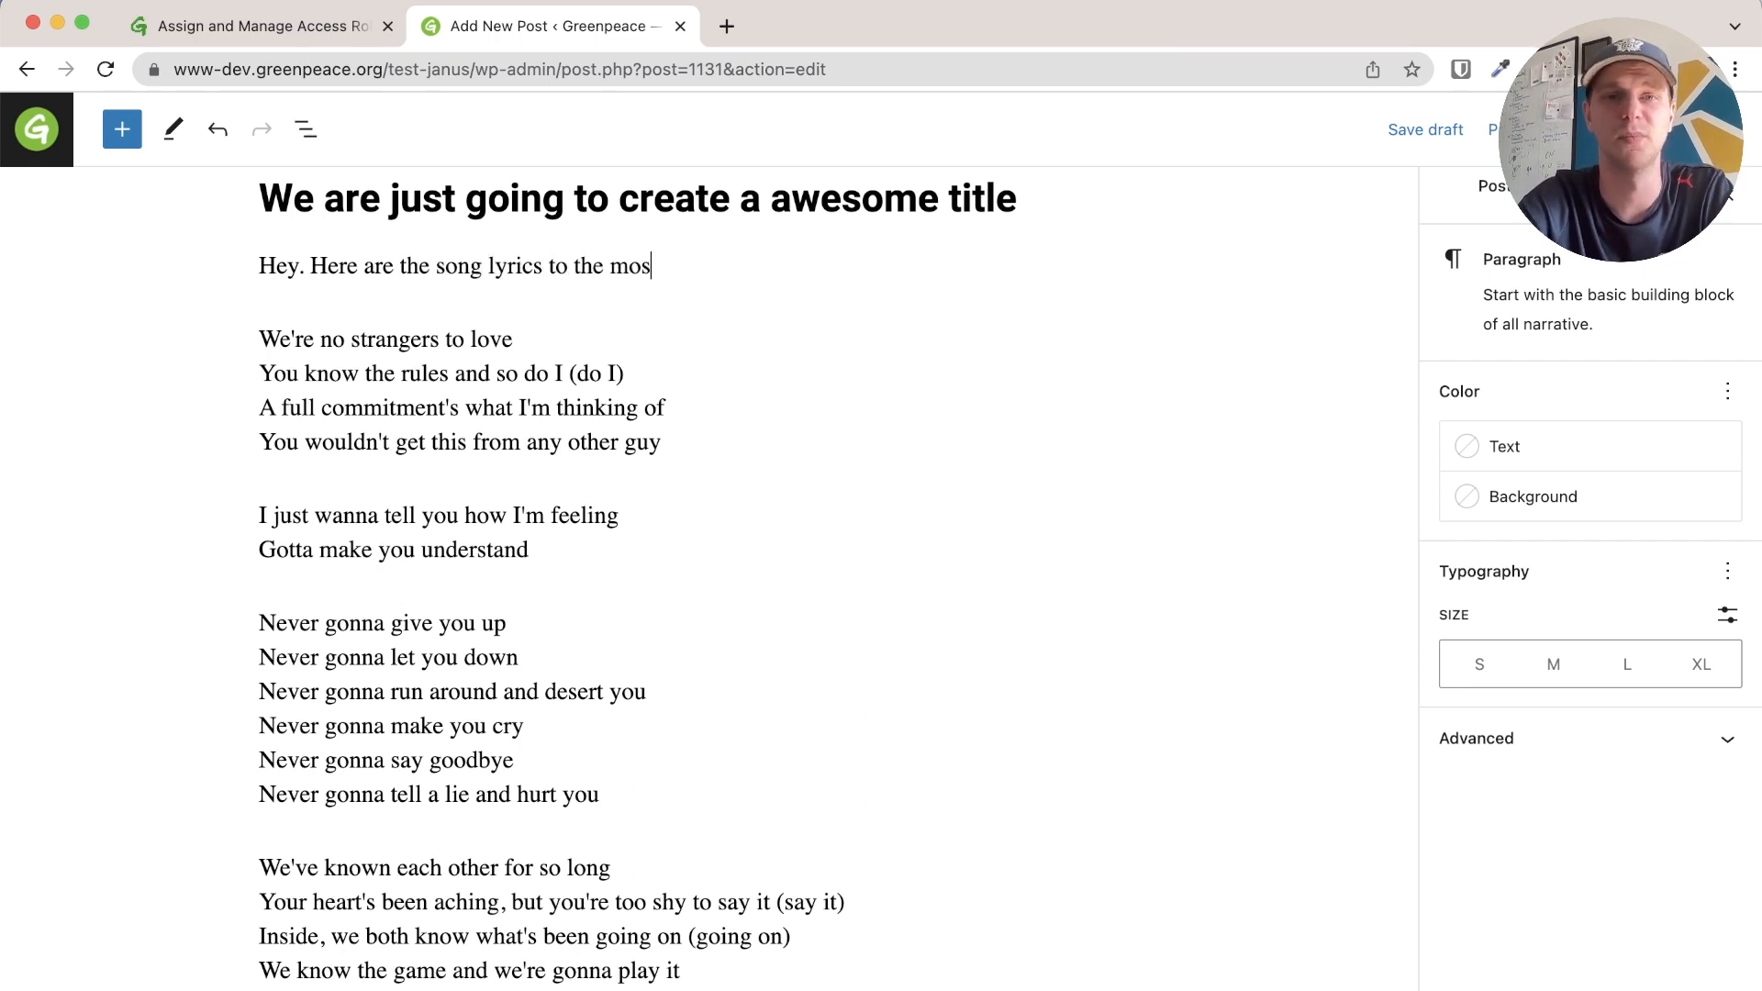
pyautogui.write('t perfect song ever created.')
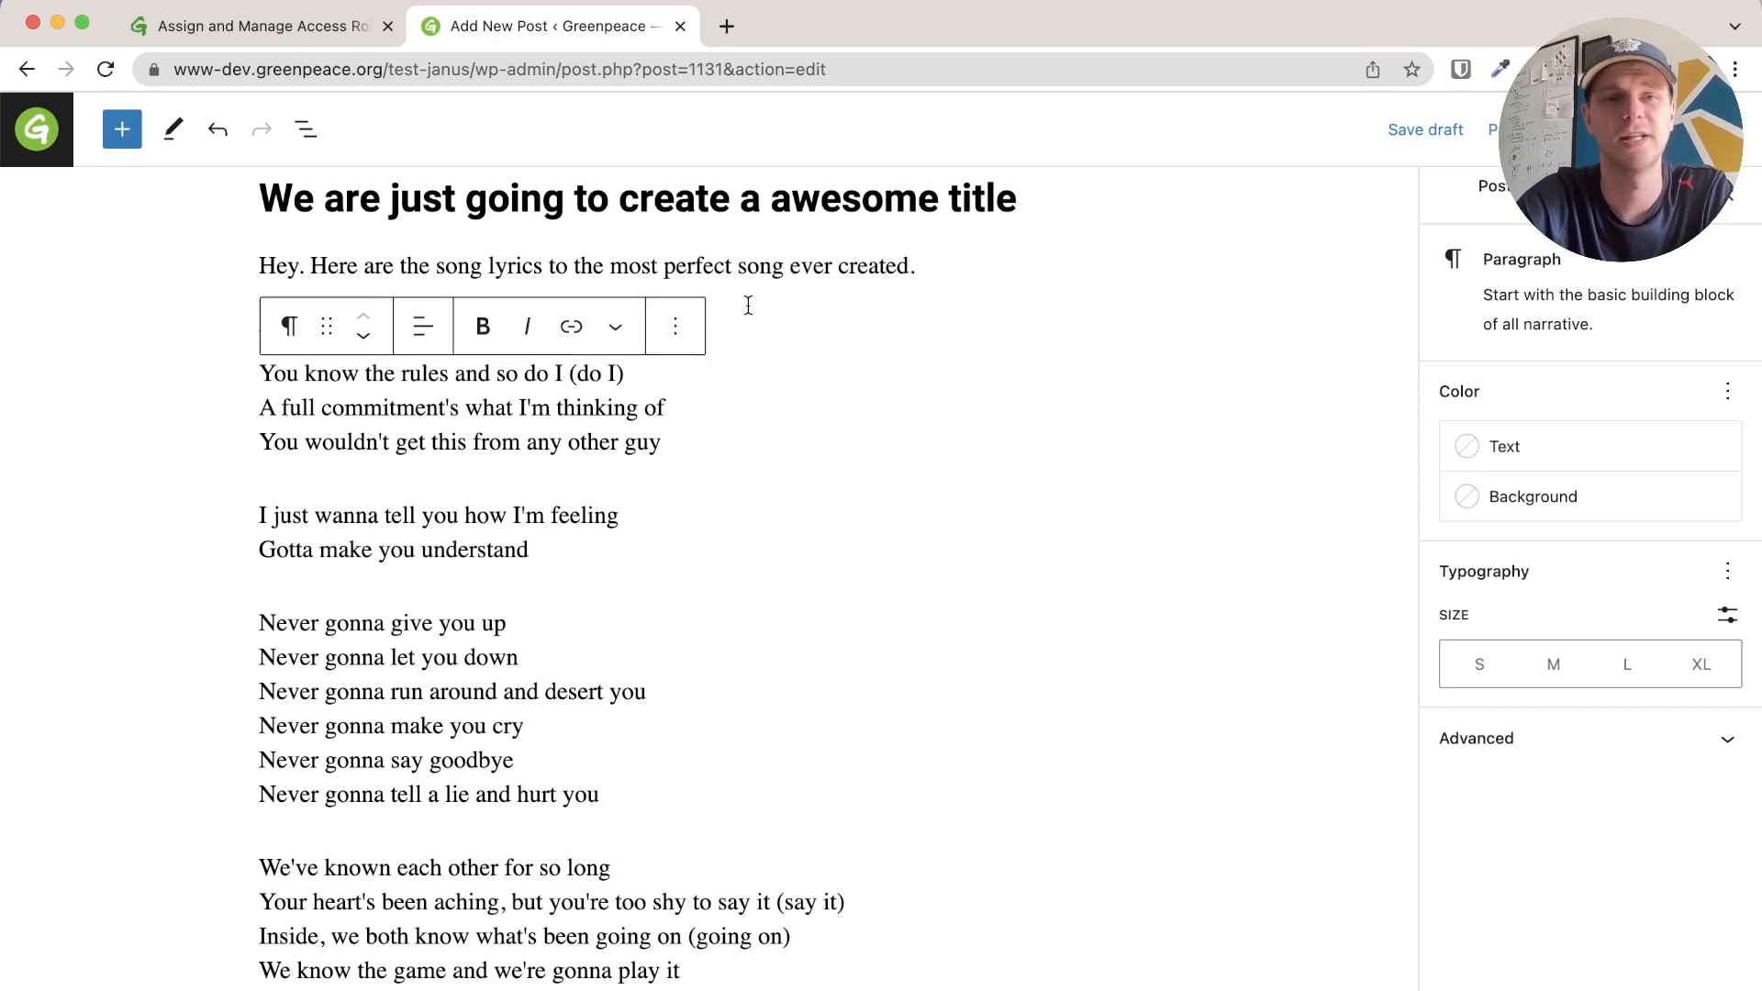
# Make the introductory sentence bold, without italics
pyautogui.tripleClick(815, 271)
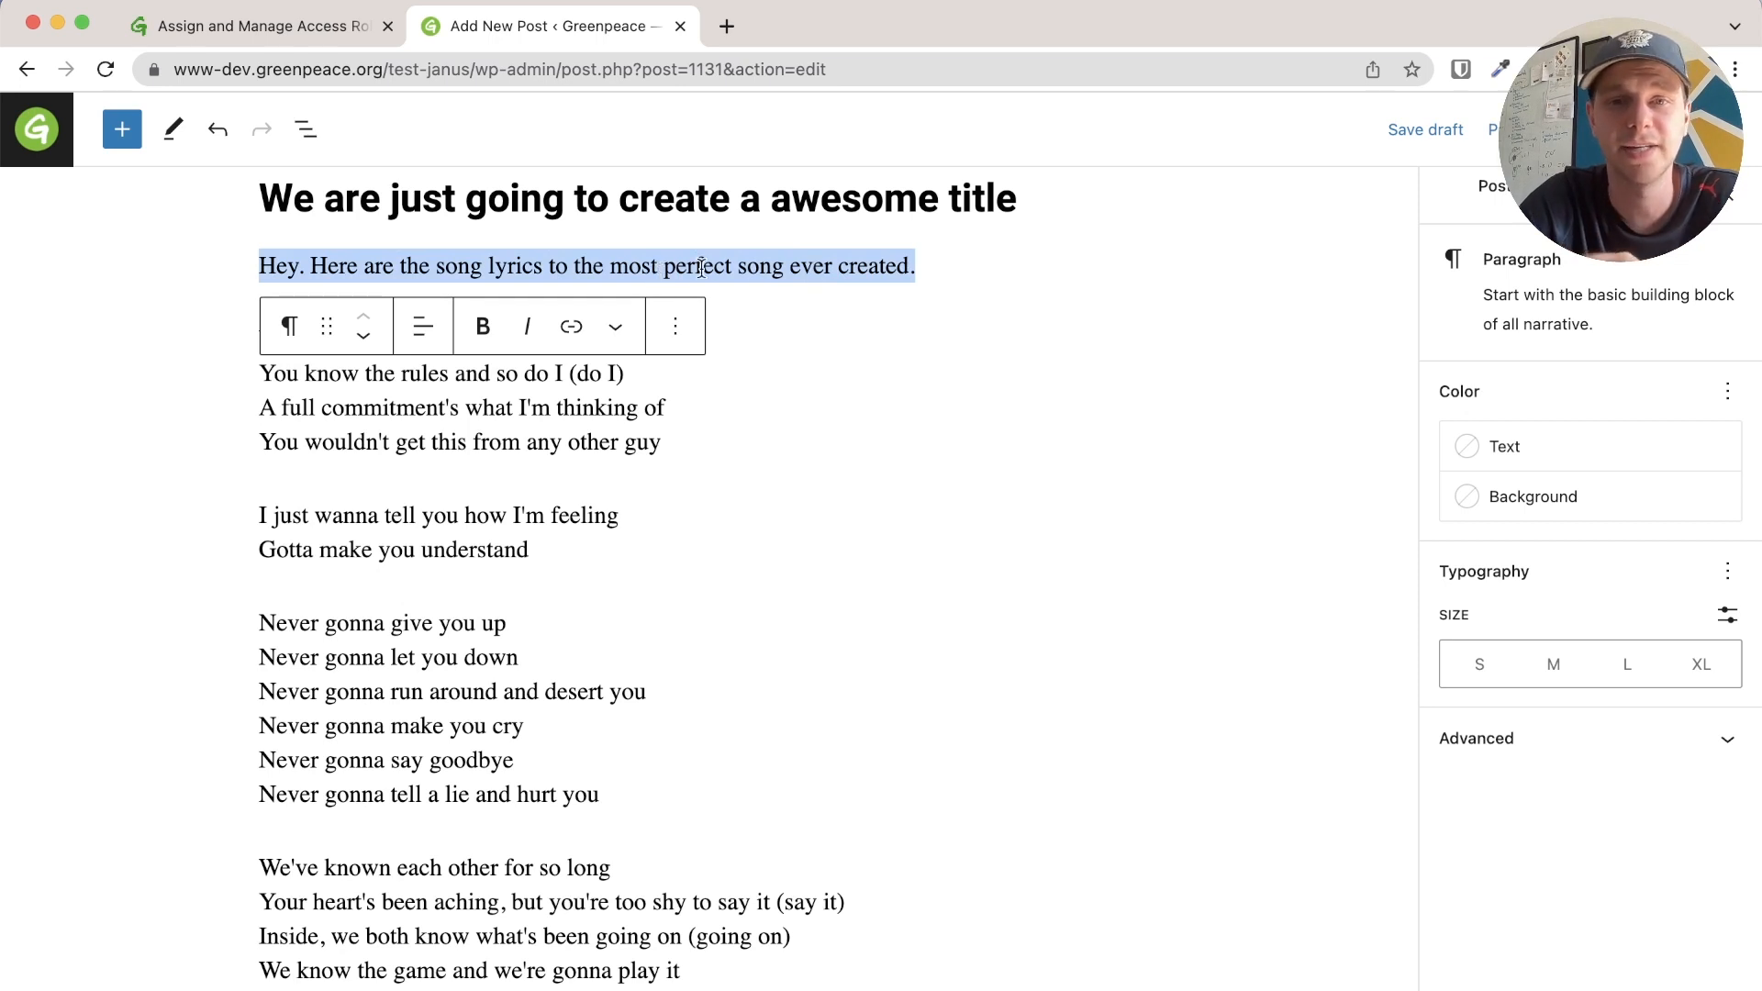
pyautogui.click(506, 265)
pyautogui.moveTo(261, 266); pyautogui.dragTo(939, 271)
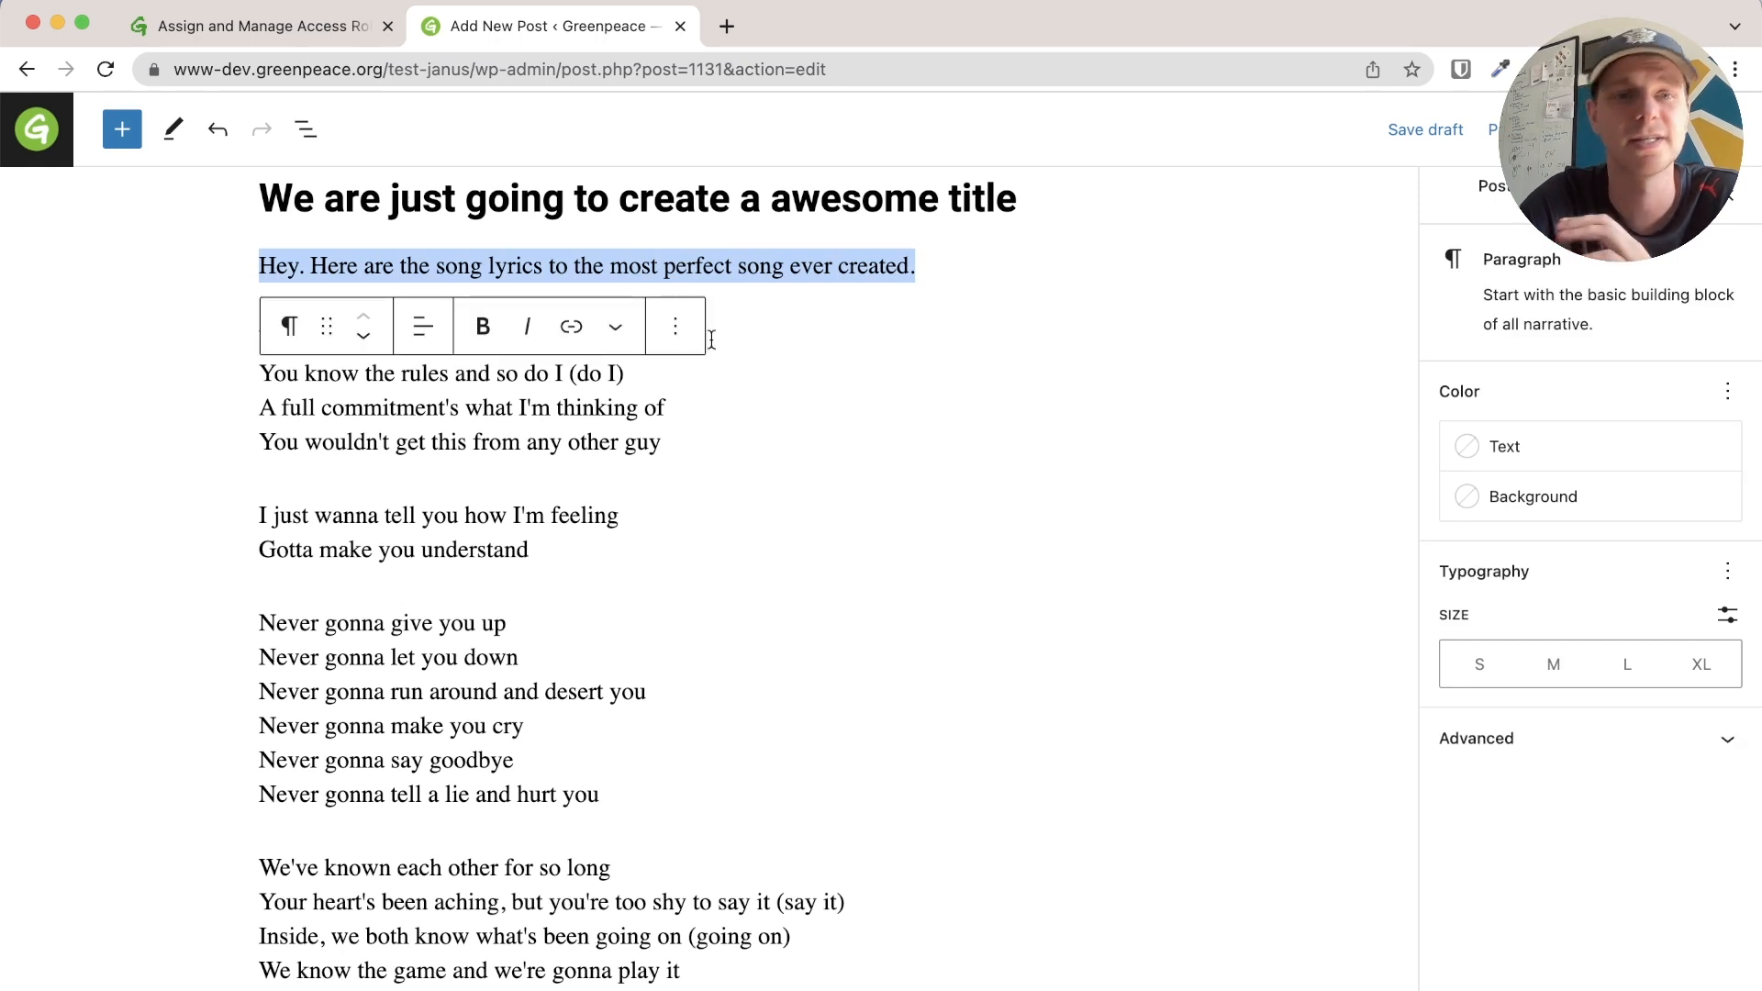
pyautogui.click(483, 329)
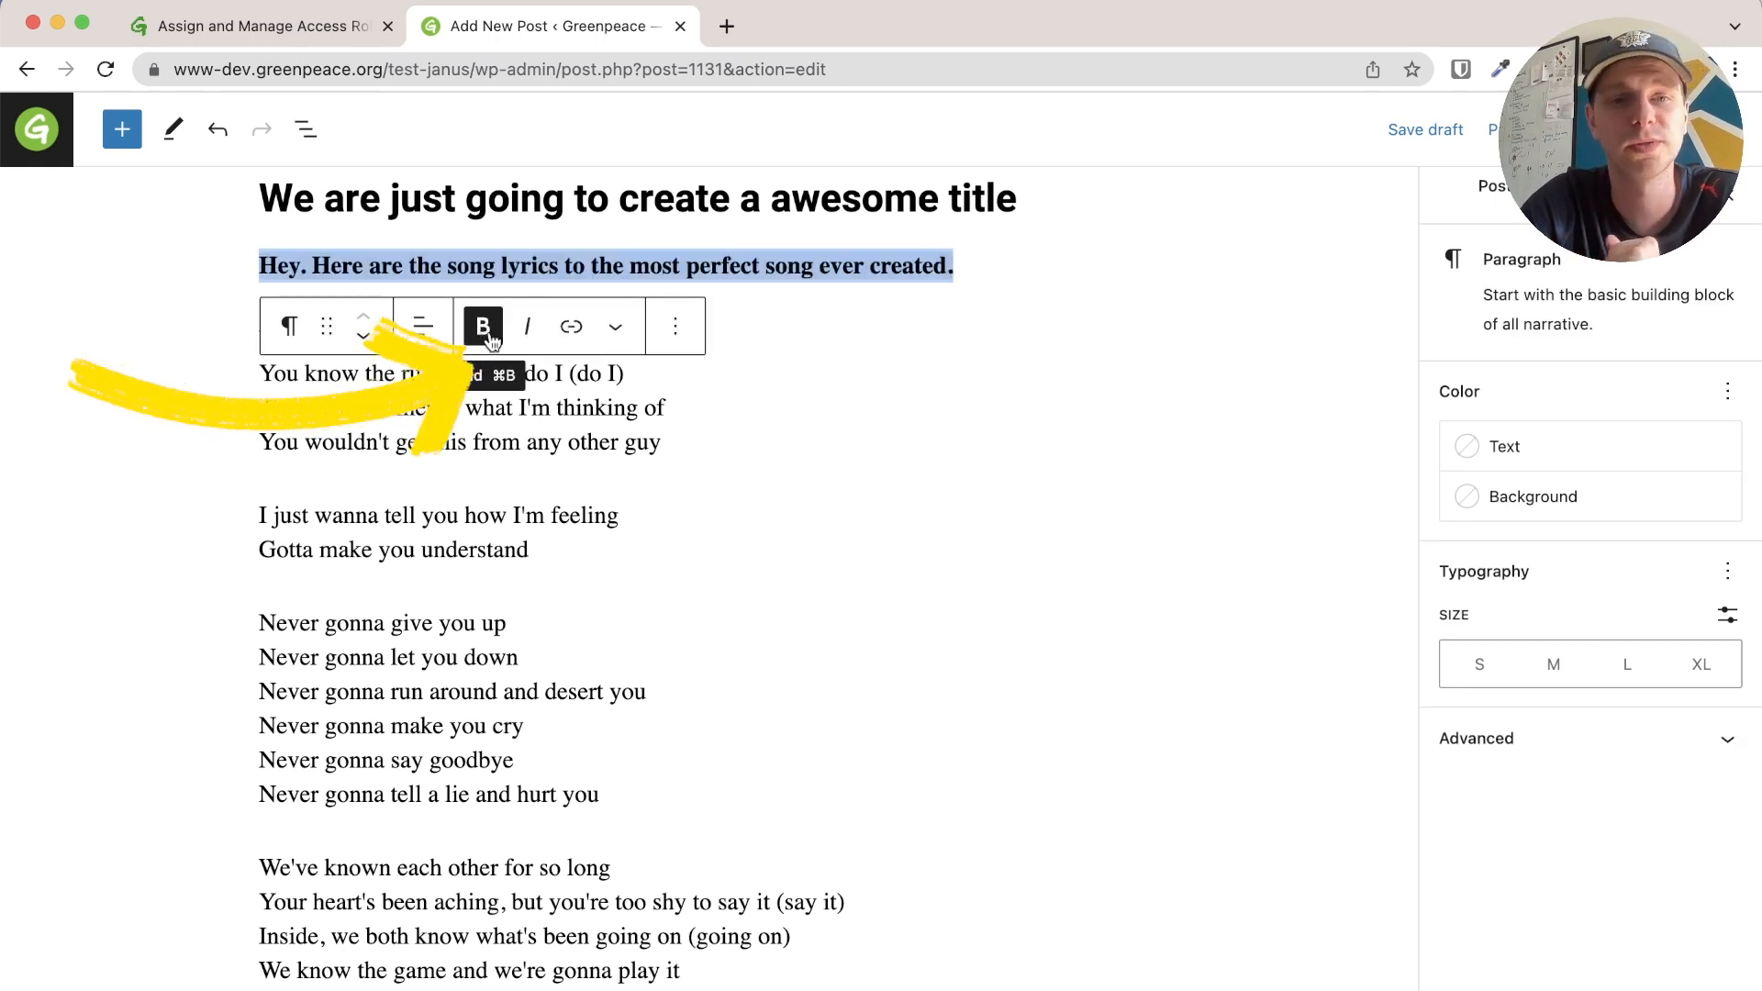
pyautogui.click(519, 336)
pyautogui.click(521, 340)
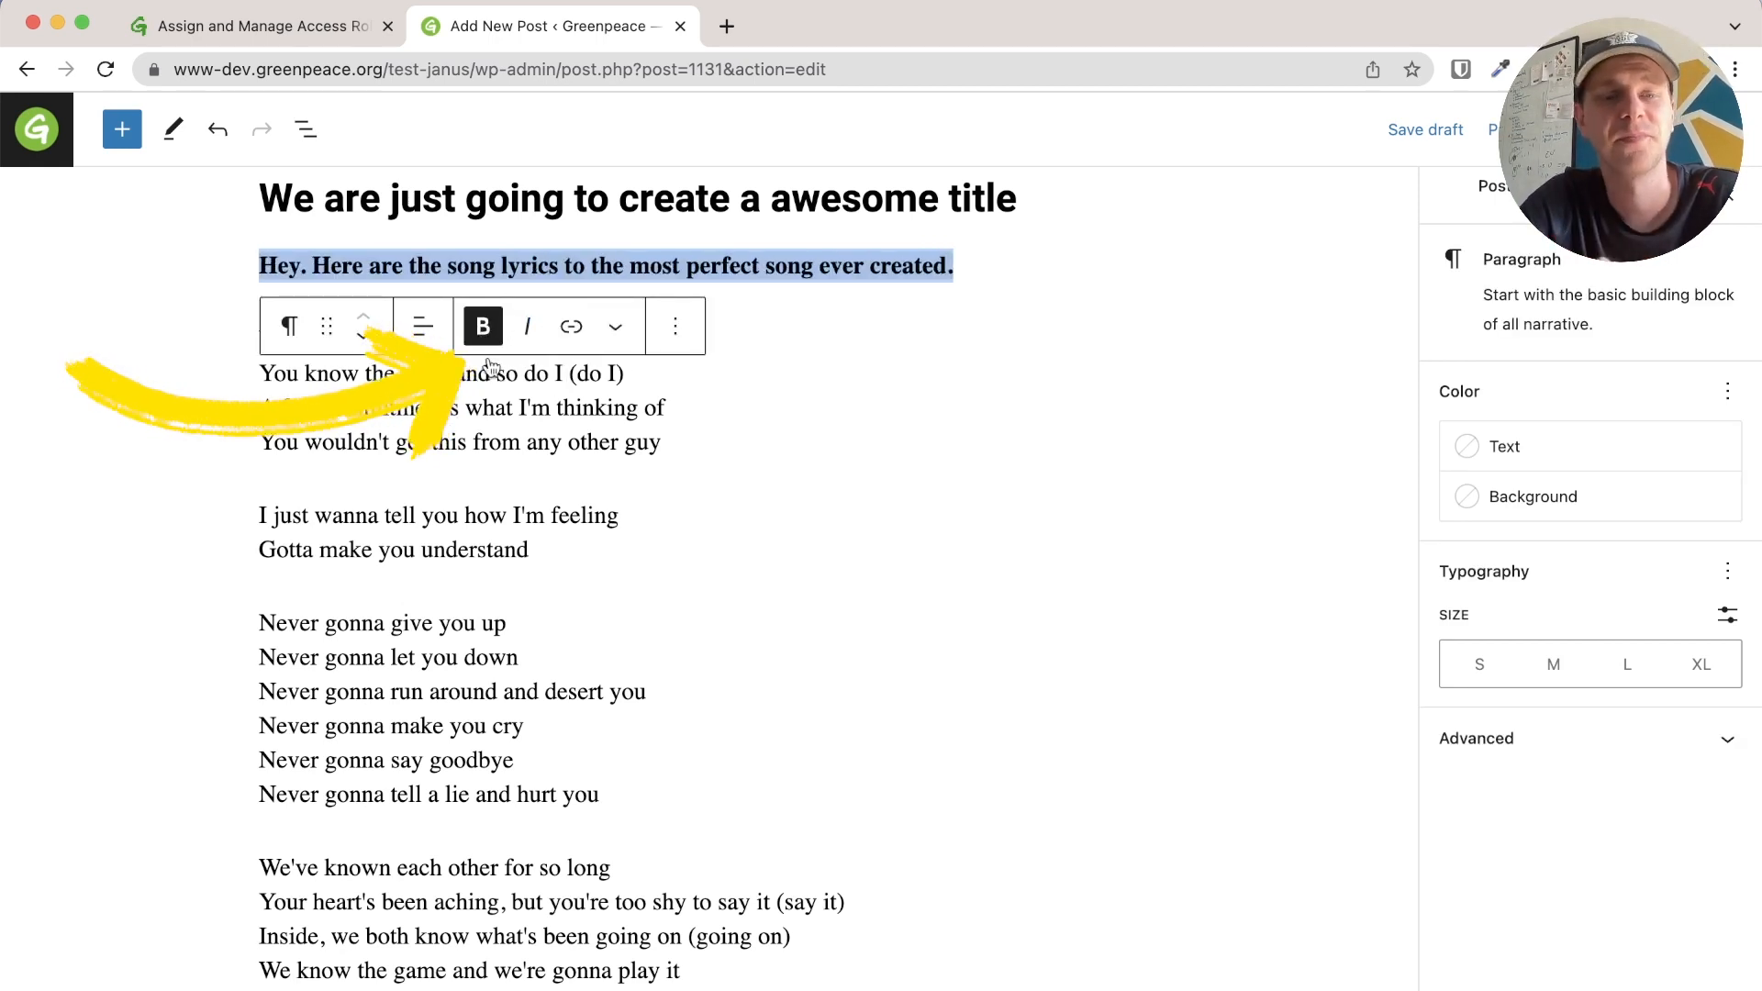
# Add a new line 'Never ever Gonna Give You Up' below the intro sentence
pyautogui.click(976, 265)
pyautogui.press('Return')
pyautogui.write('Lyrics')
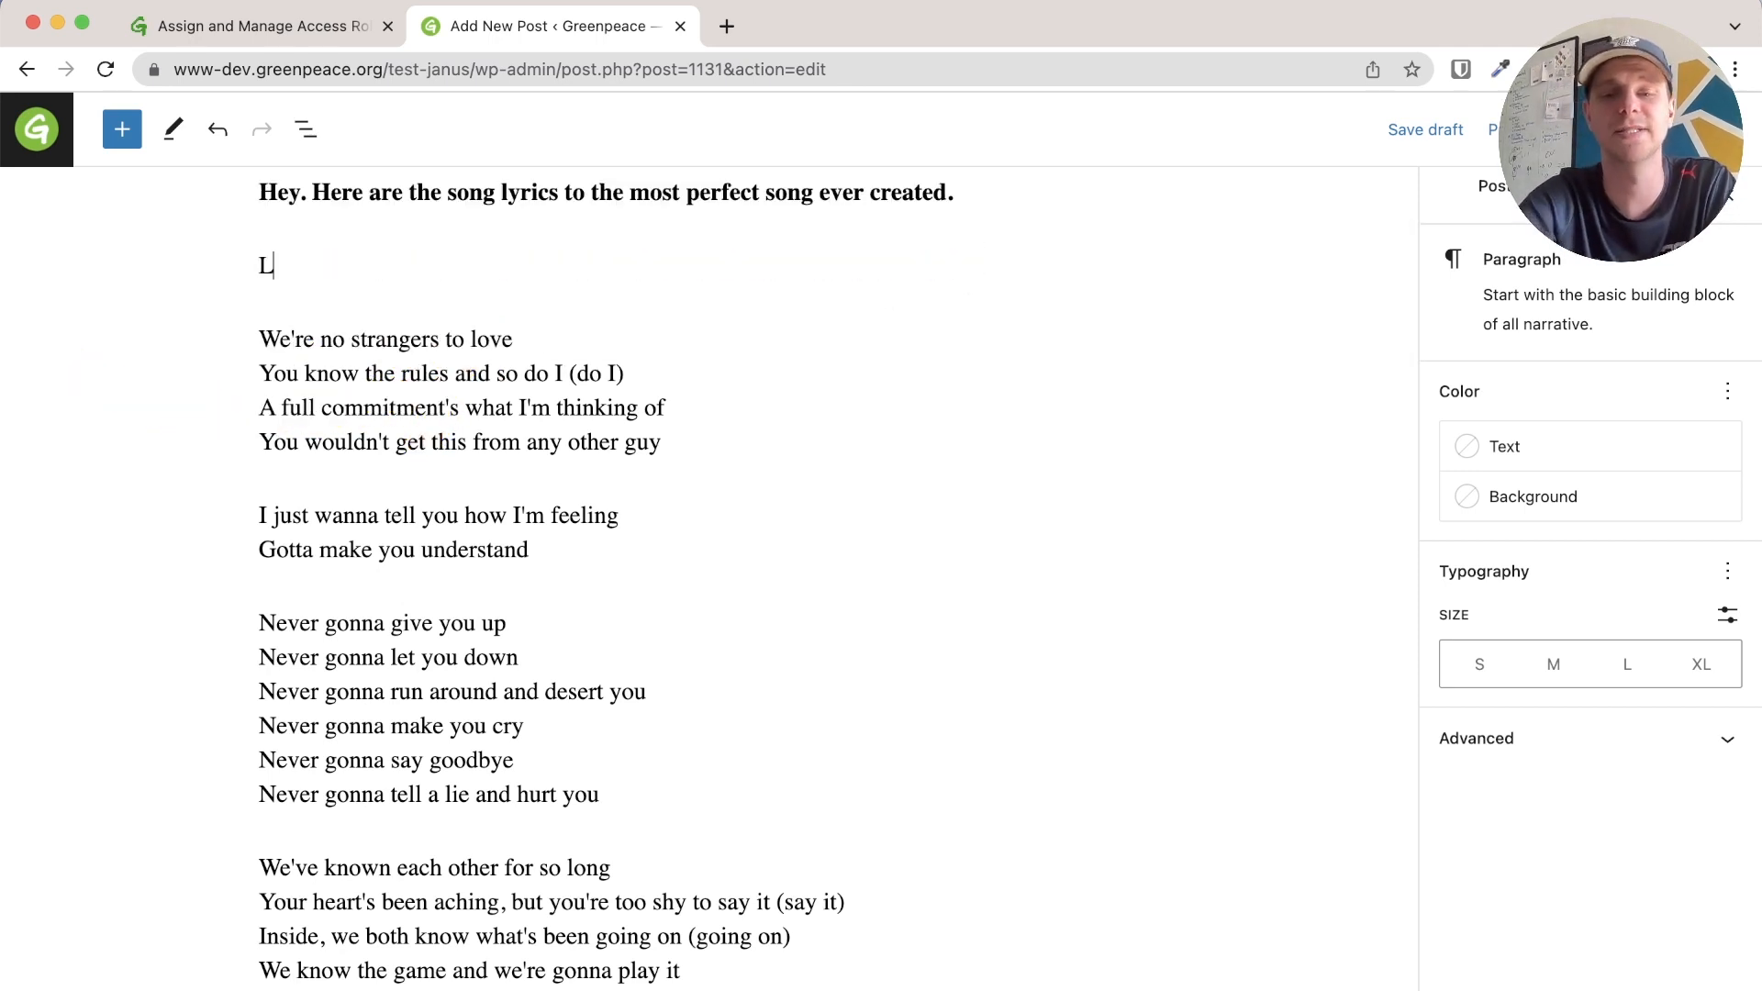
pyautogui.press('BackSpace')
pyautogui.press('BackSpace')
pyautogui.press('BackSpace')
pyautogui.press('BackSpace')
pyautogui.press('BackSpace')
pyautogui.write('Never ever')
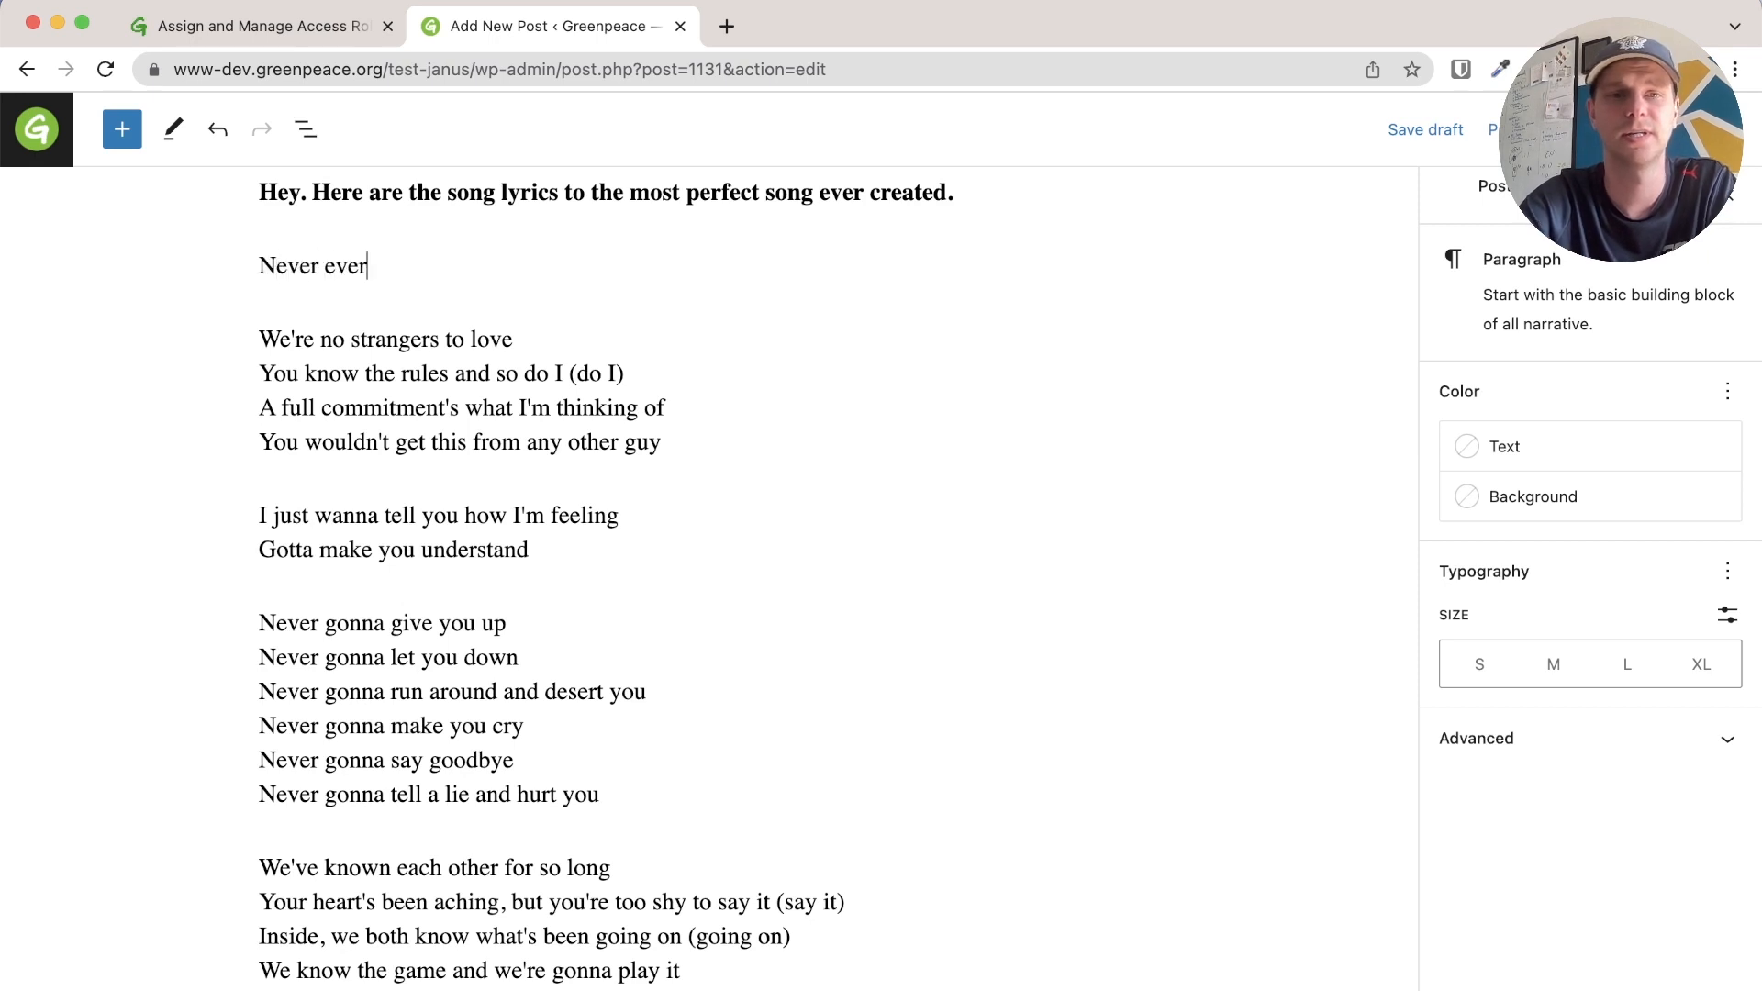
pyautogui.write(' Gonna Give You Up')
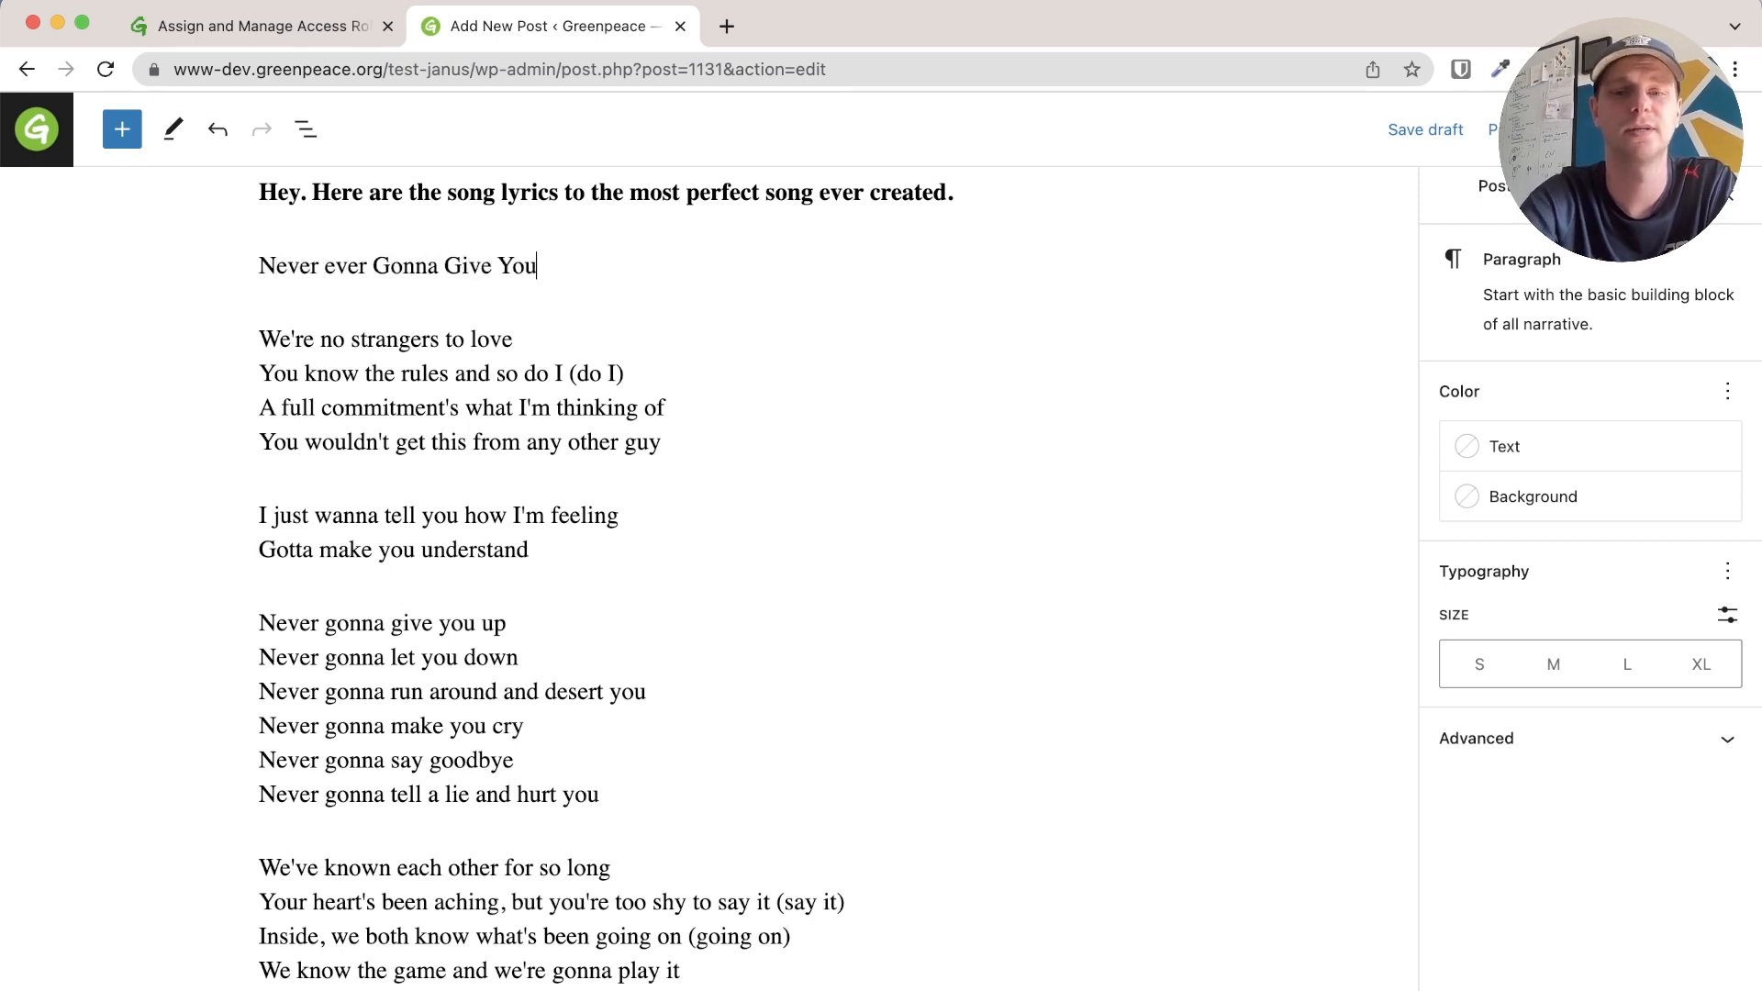
# Convert the 'Never ever Gonna Give You Up' line into an H2 heading
pyautogui.tripleClick(477, 261)
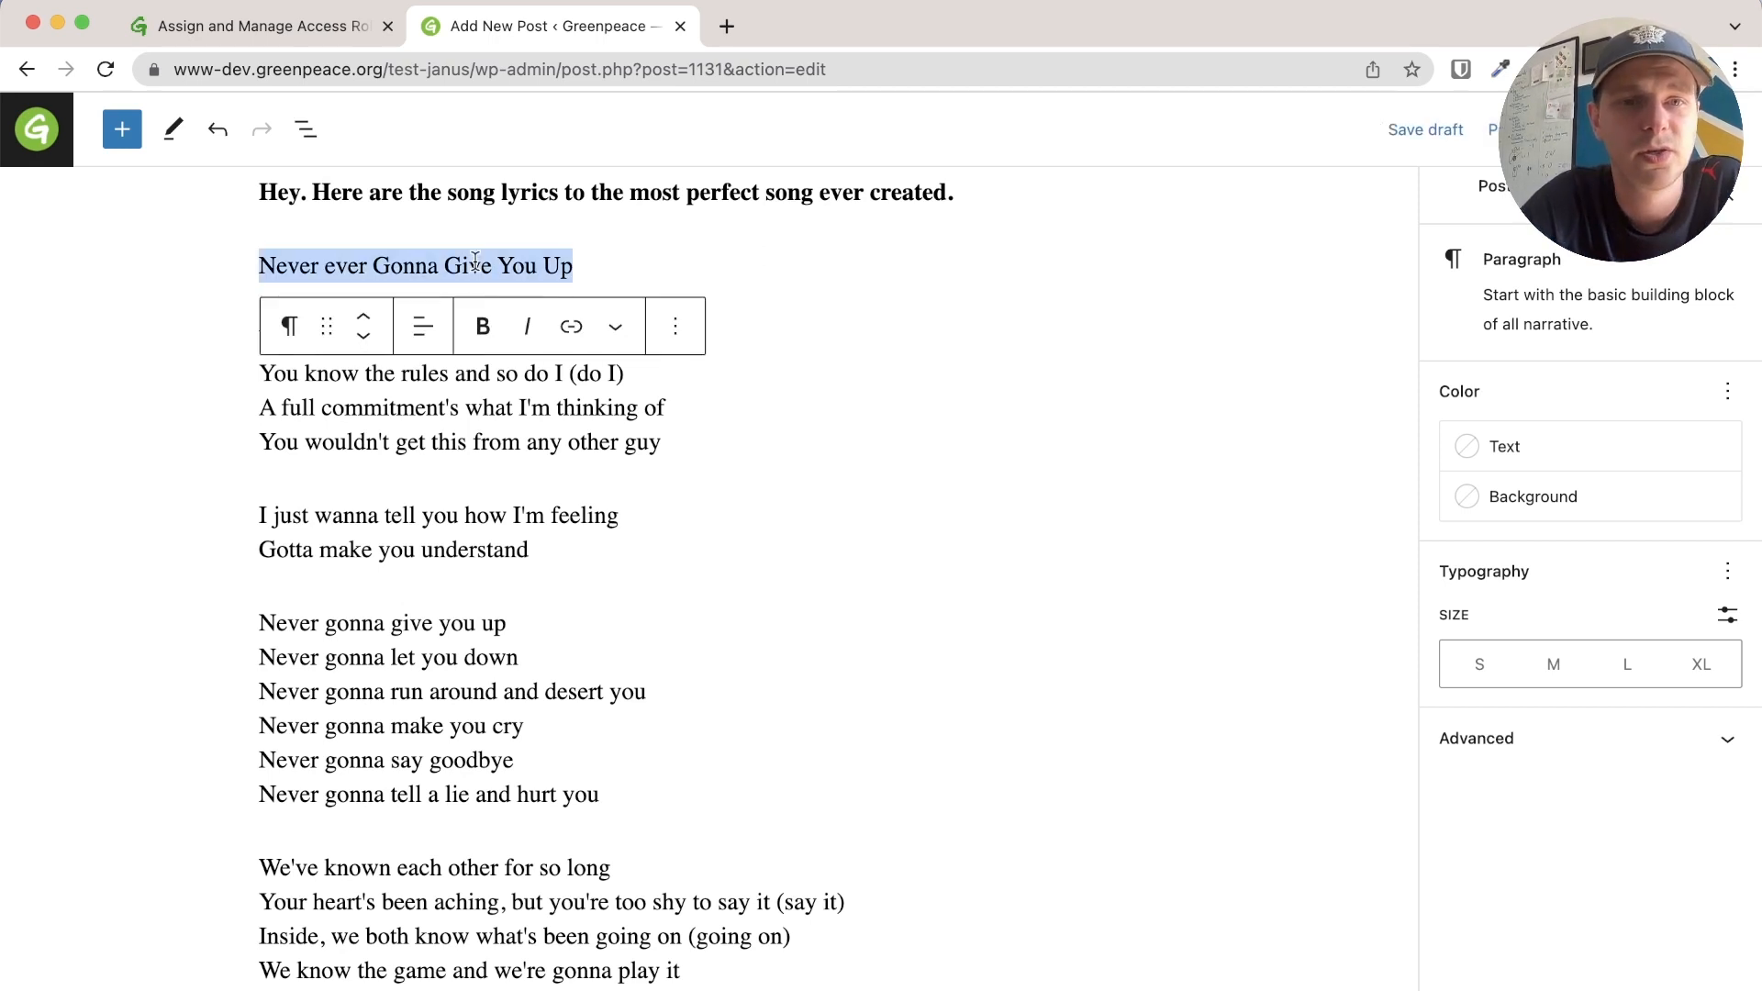
pyautogui.click(290, 330)
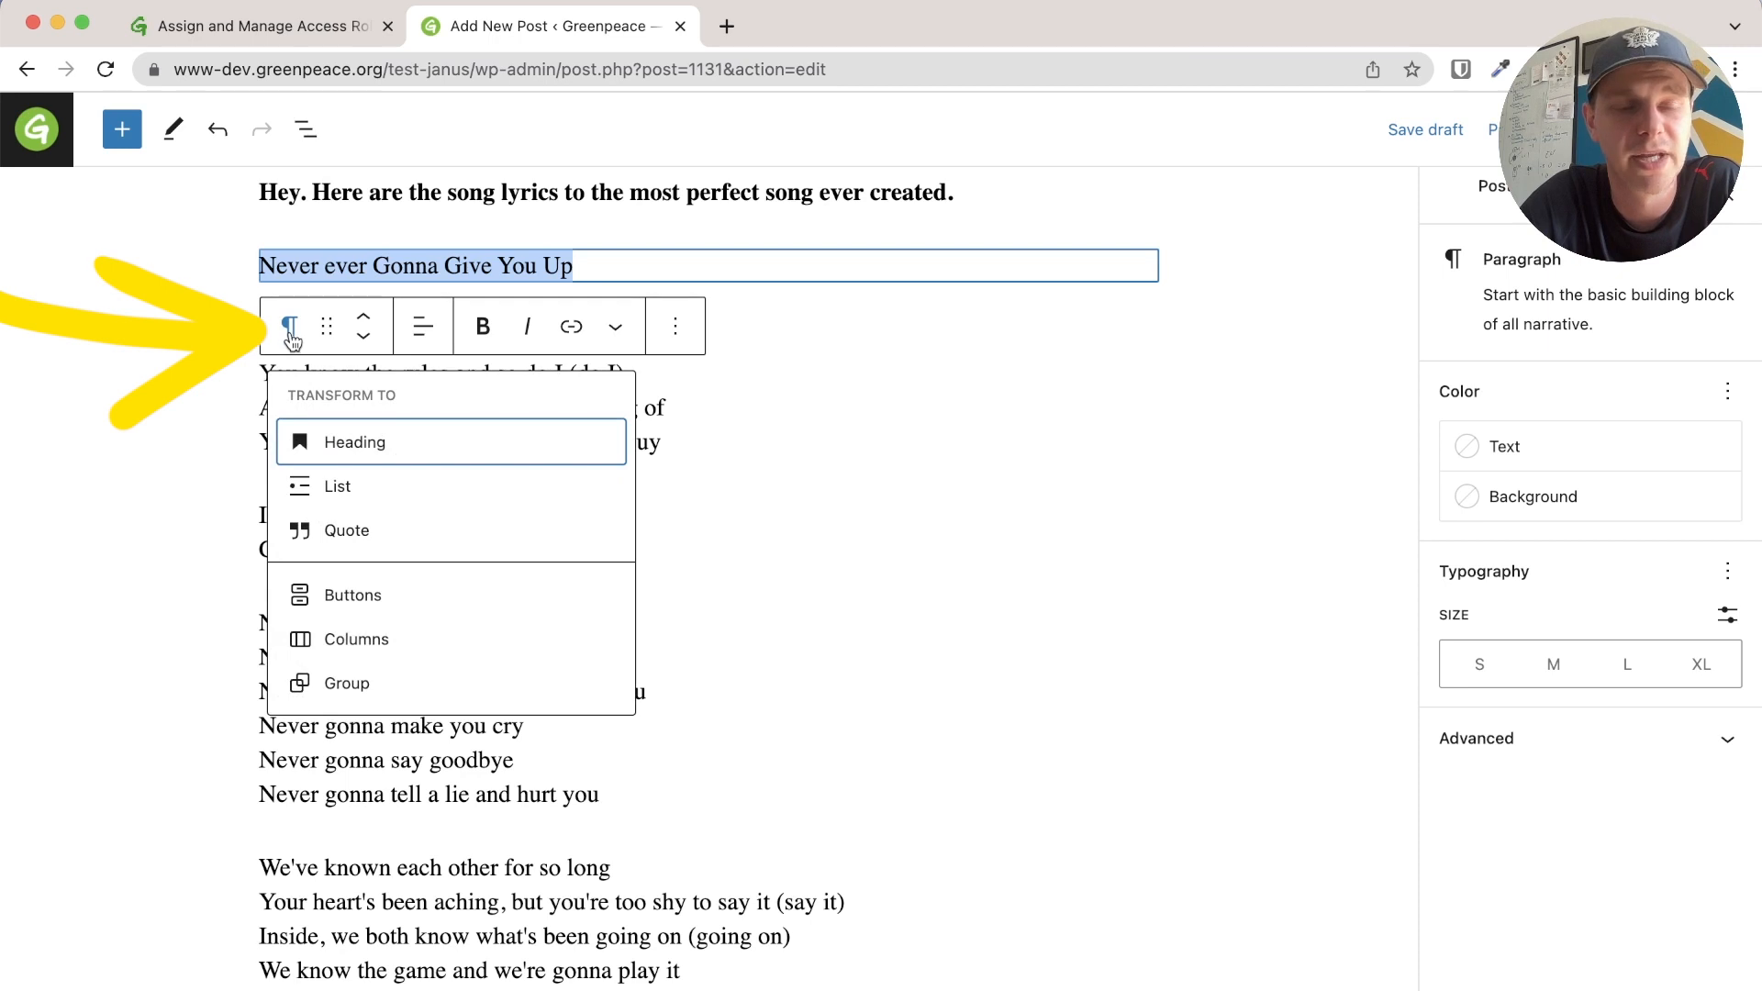
pyautogui.moveTo(439, 458)
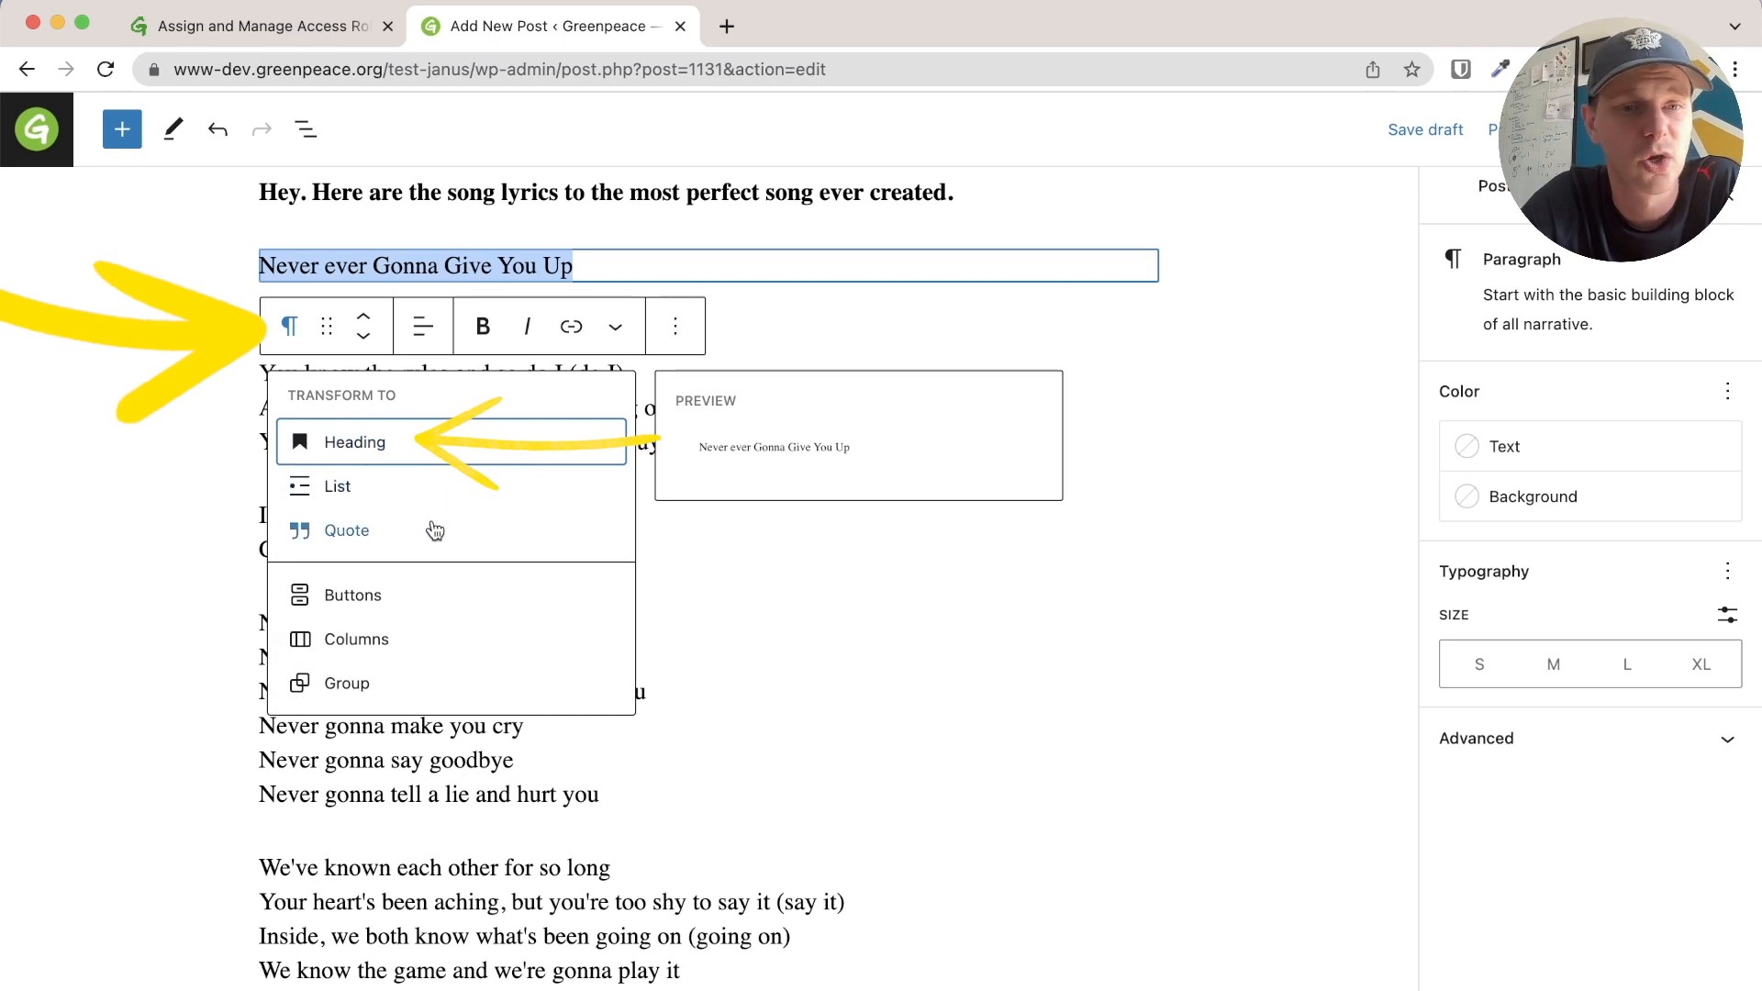
pyautogui.click(386, 459)
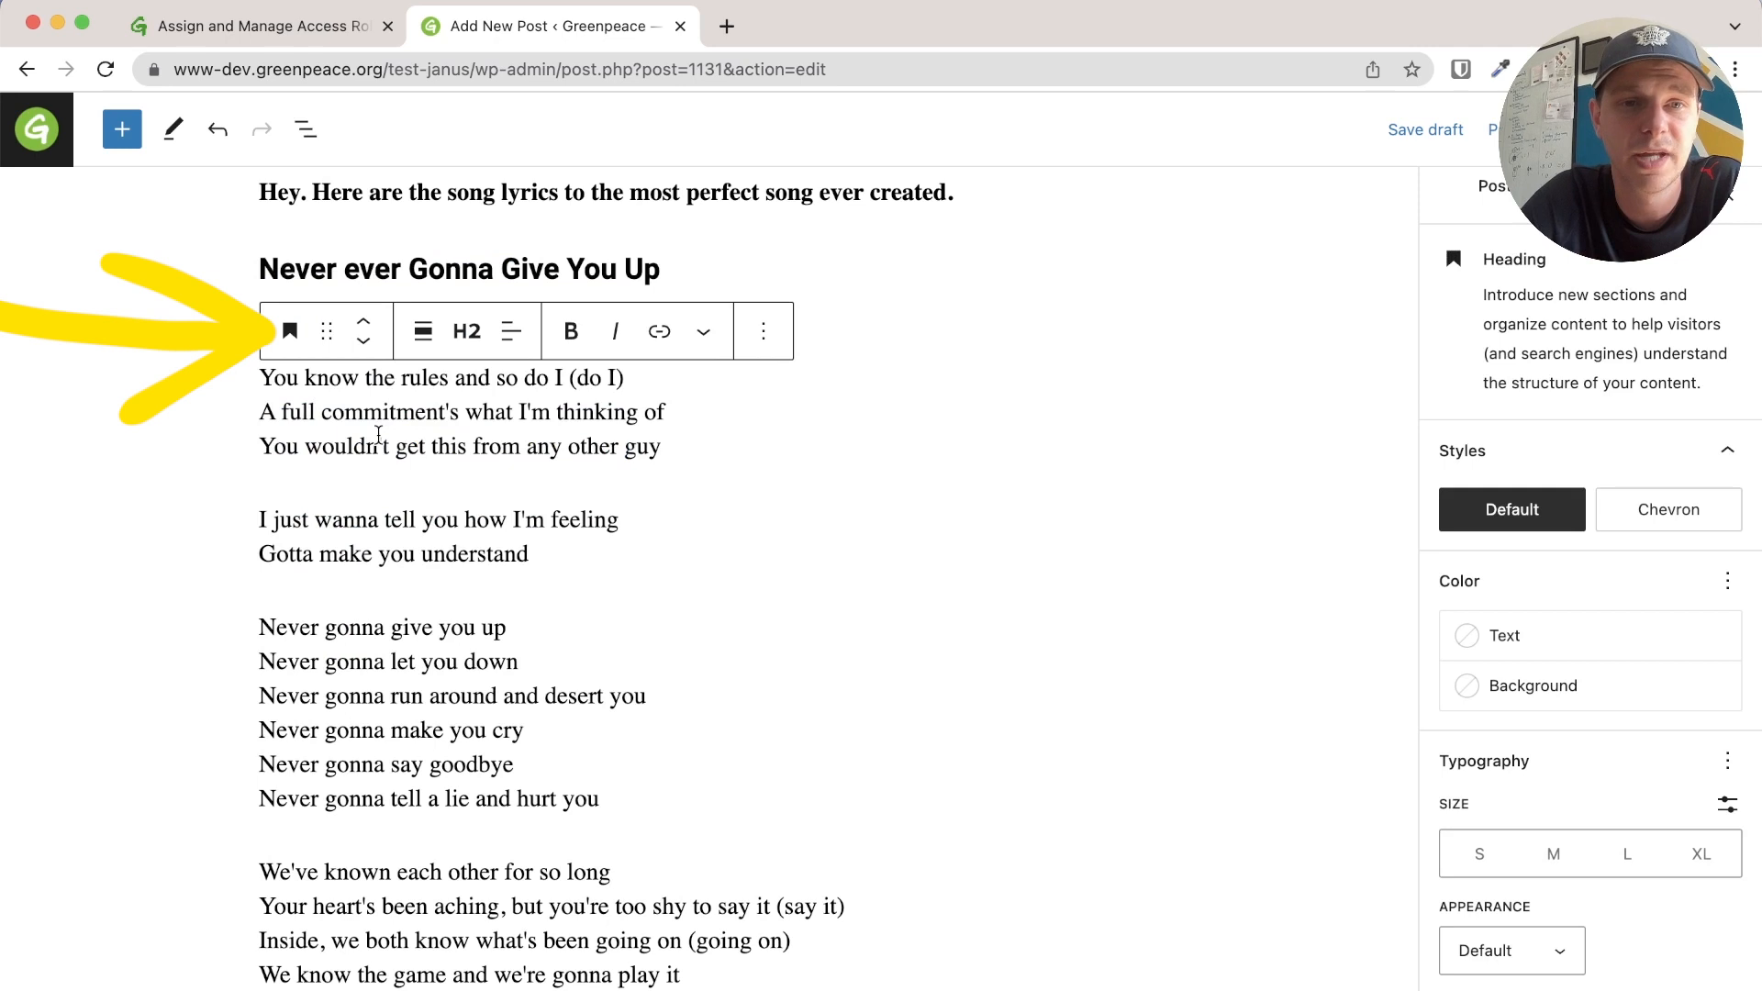
pyautogui.click(467, 332)
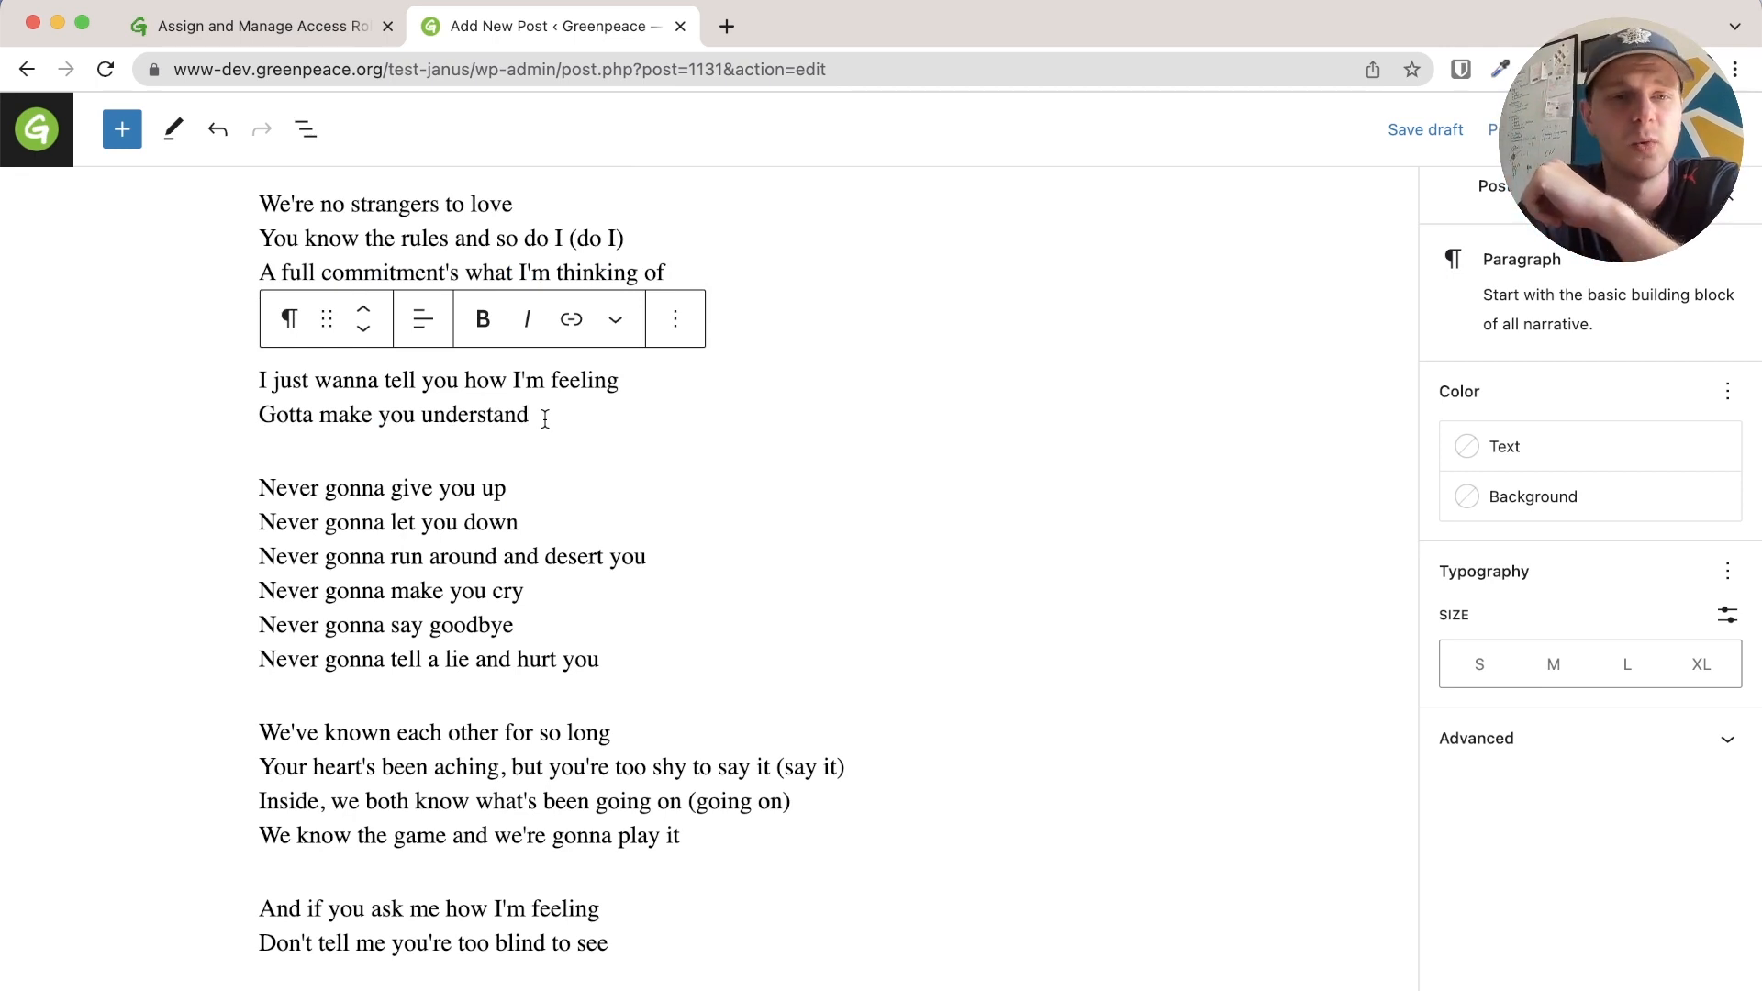
# Insert an Image block after 'Gotta make you understand' and start an upload from the computer
pyautogui.moveTo(301, 458)
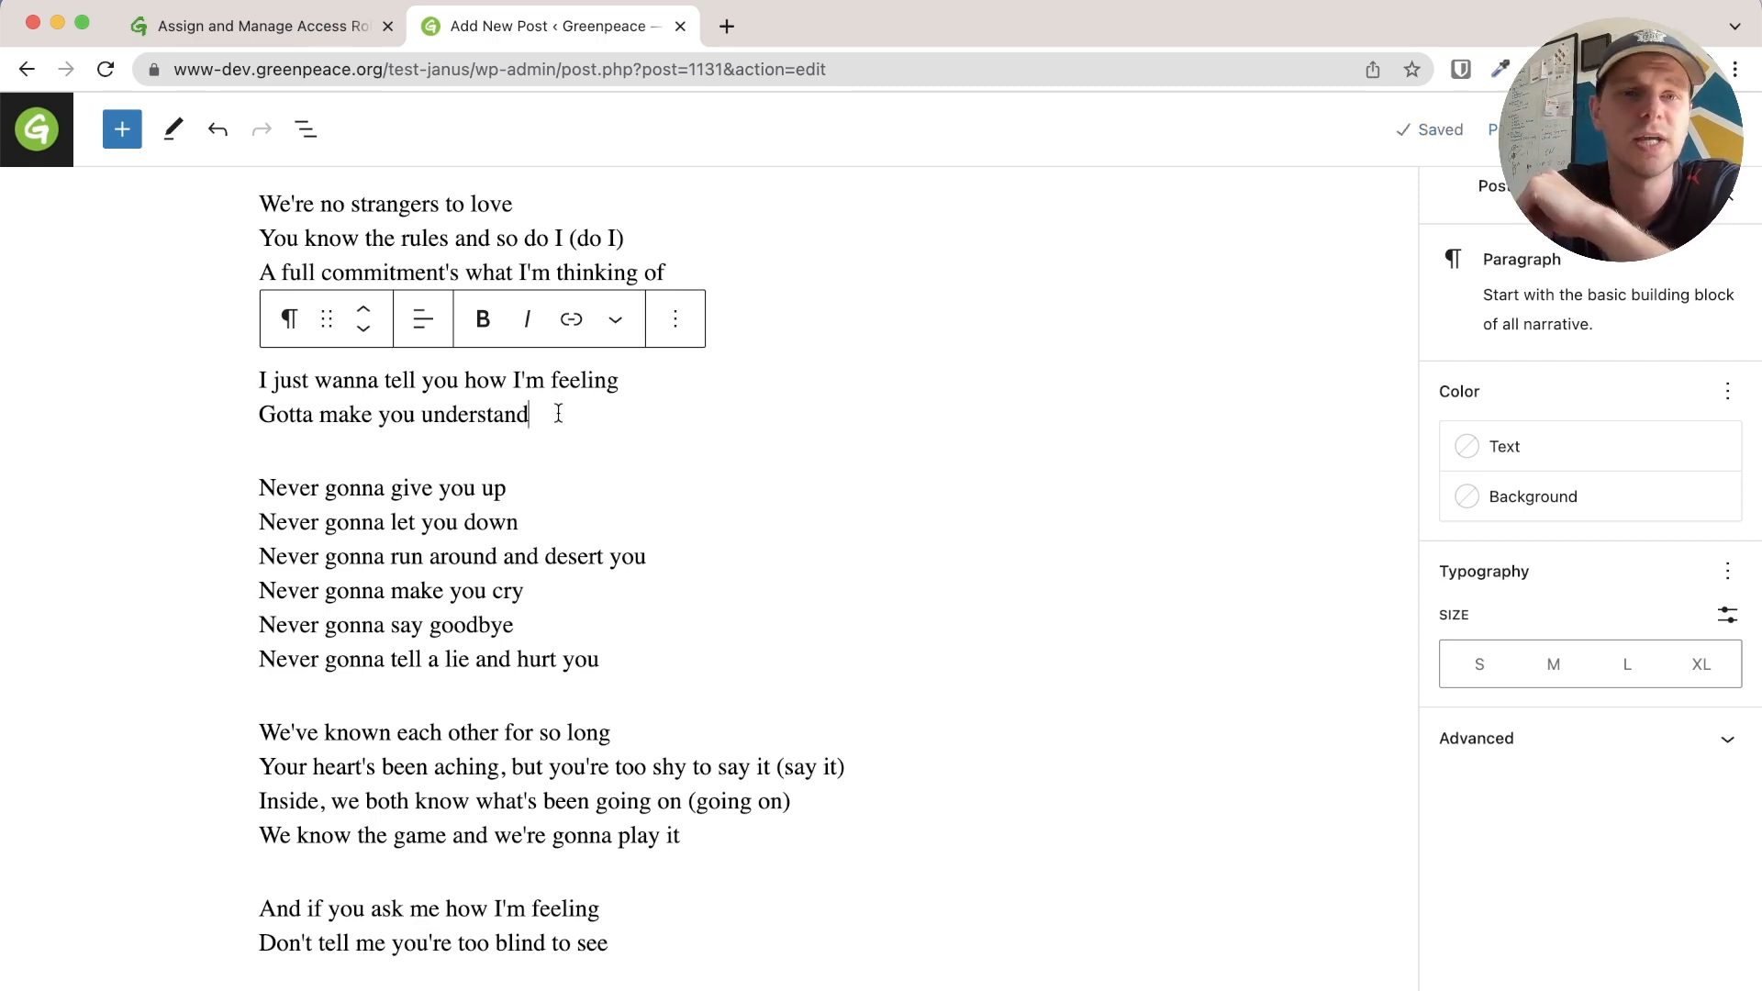
pyautogui.press('Return')
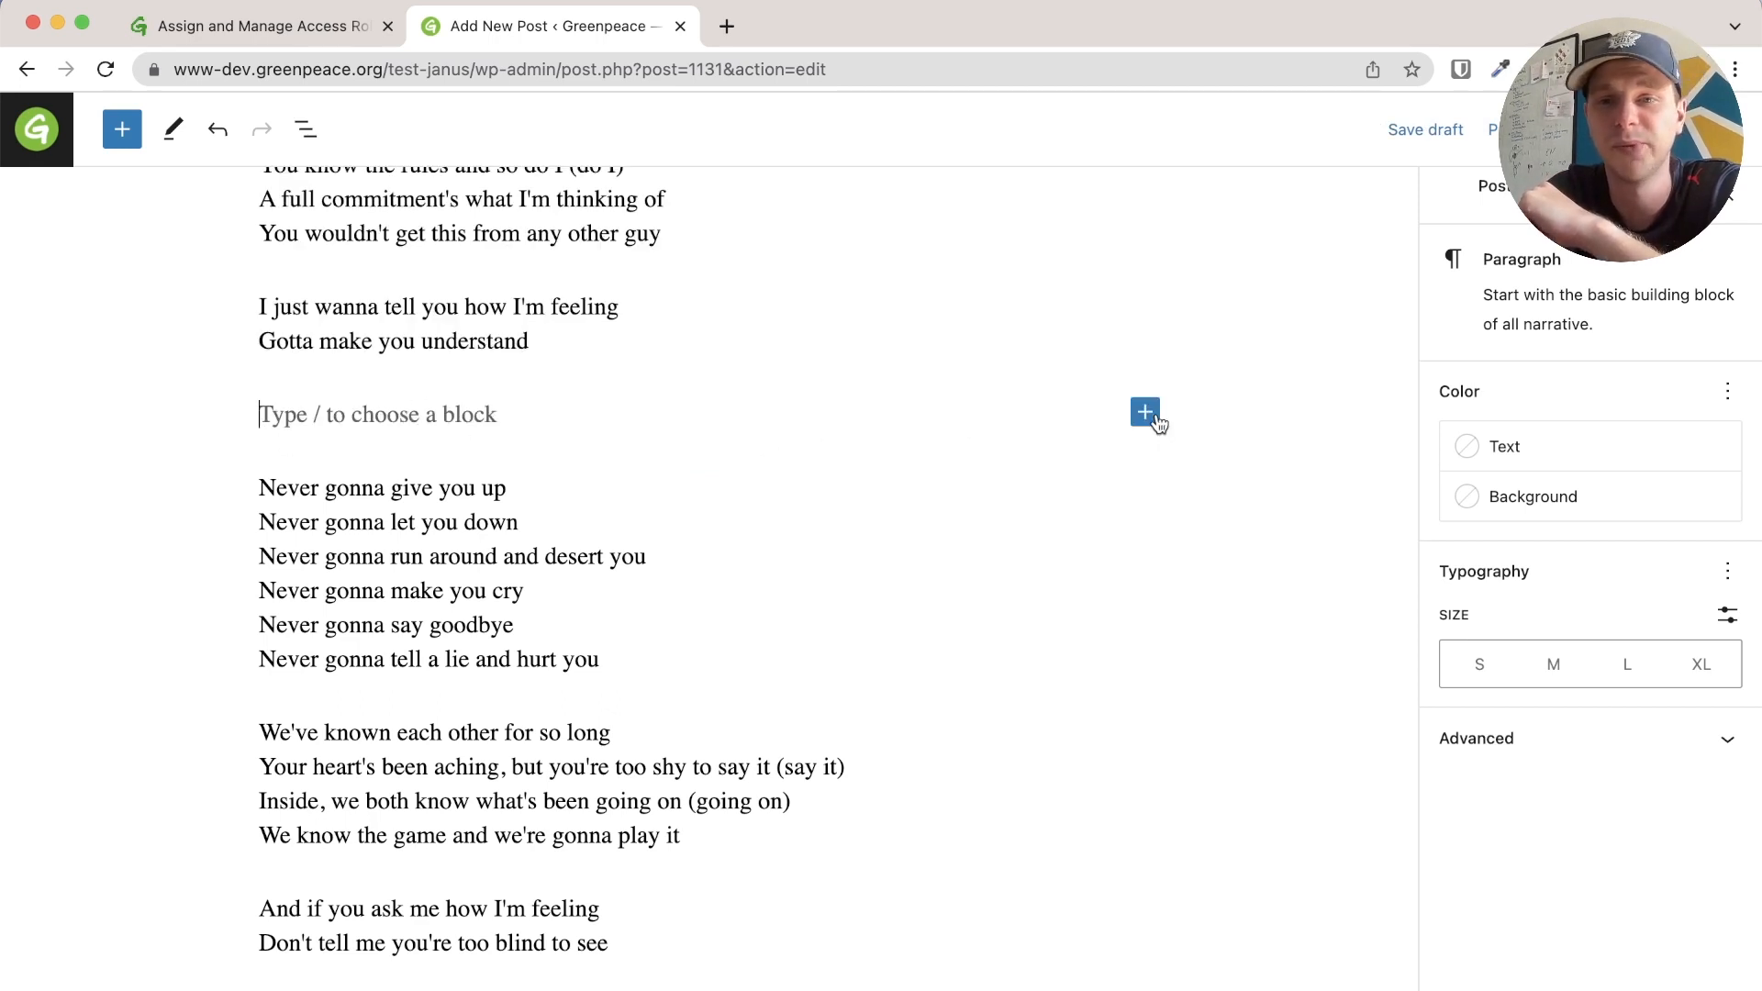
pyautogui.click(1146, 413)
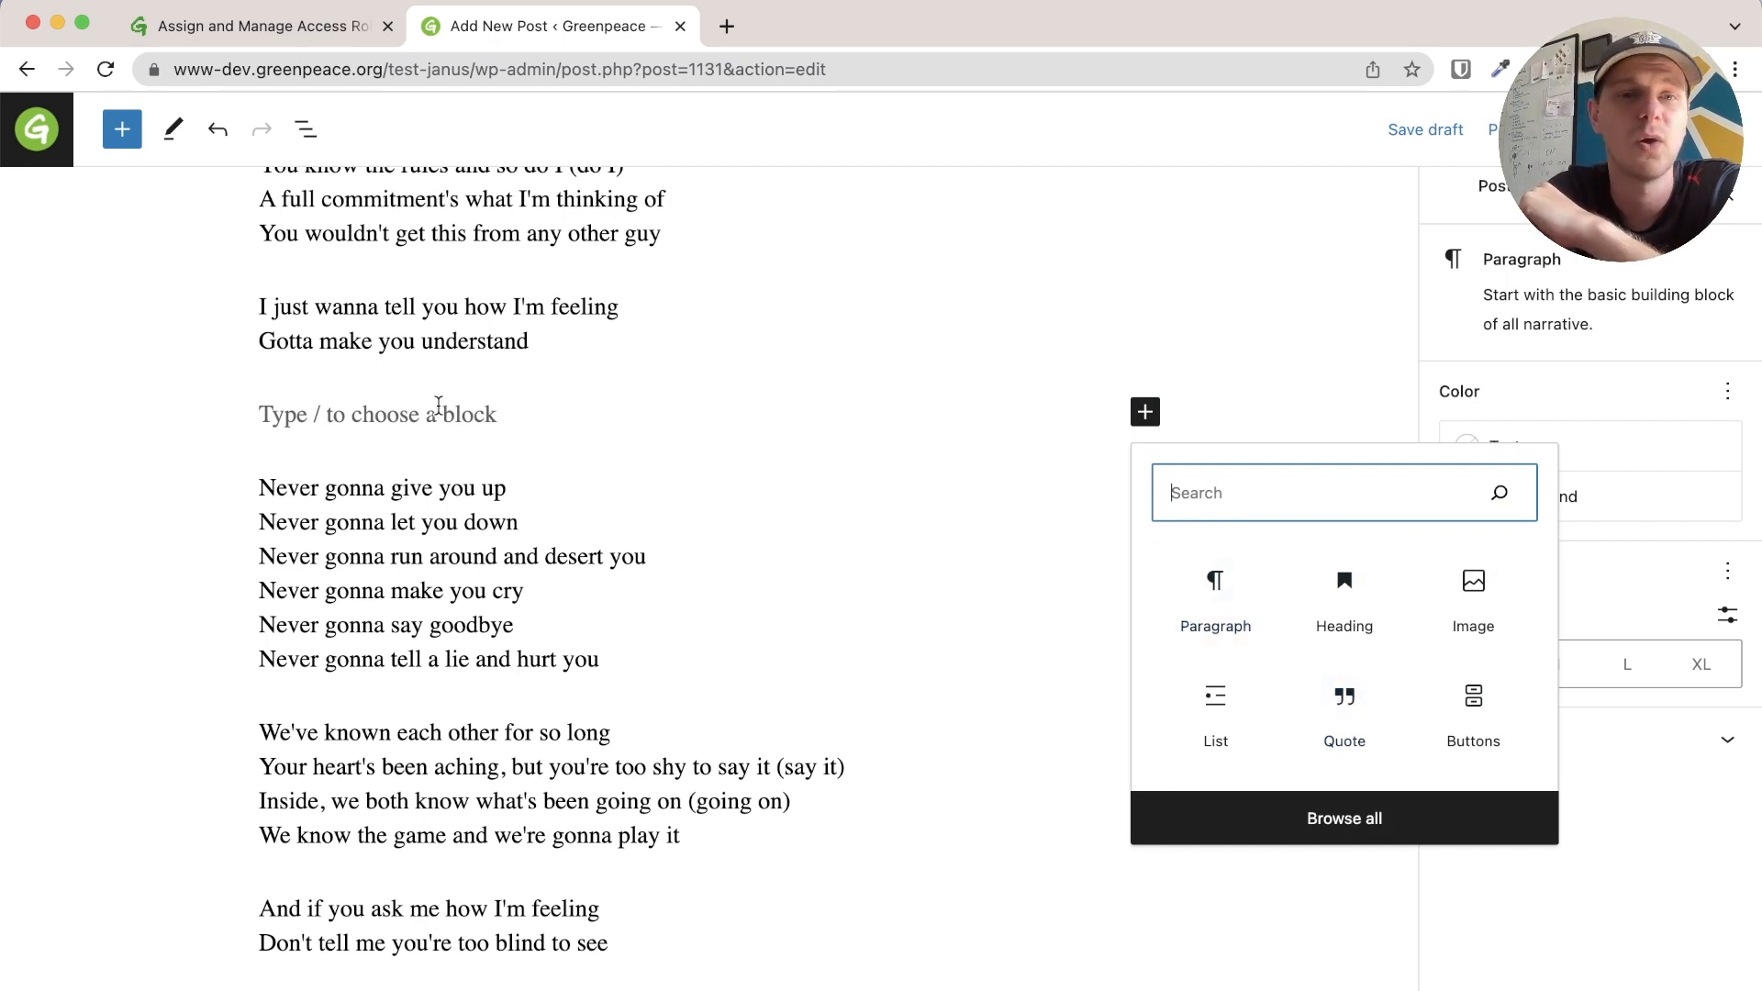
pyautogui.press('Escape')
pyautogui.press('BackSpace')
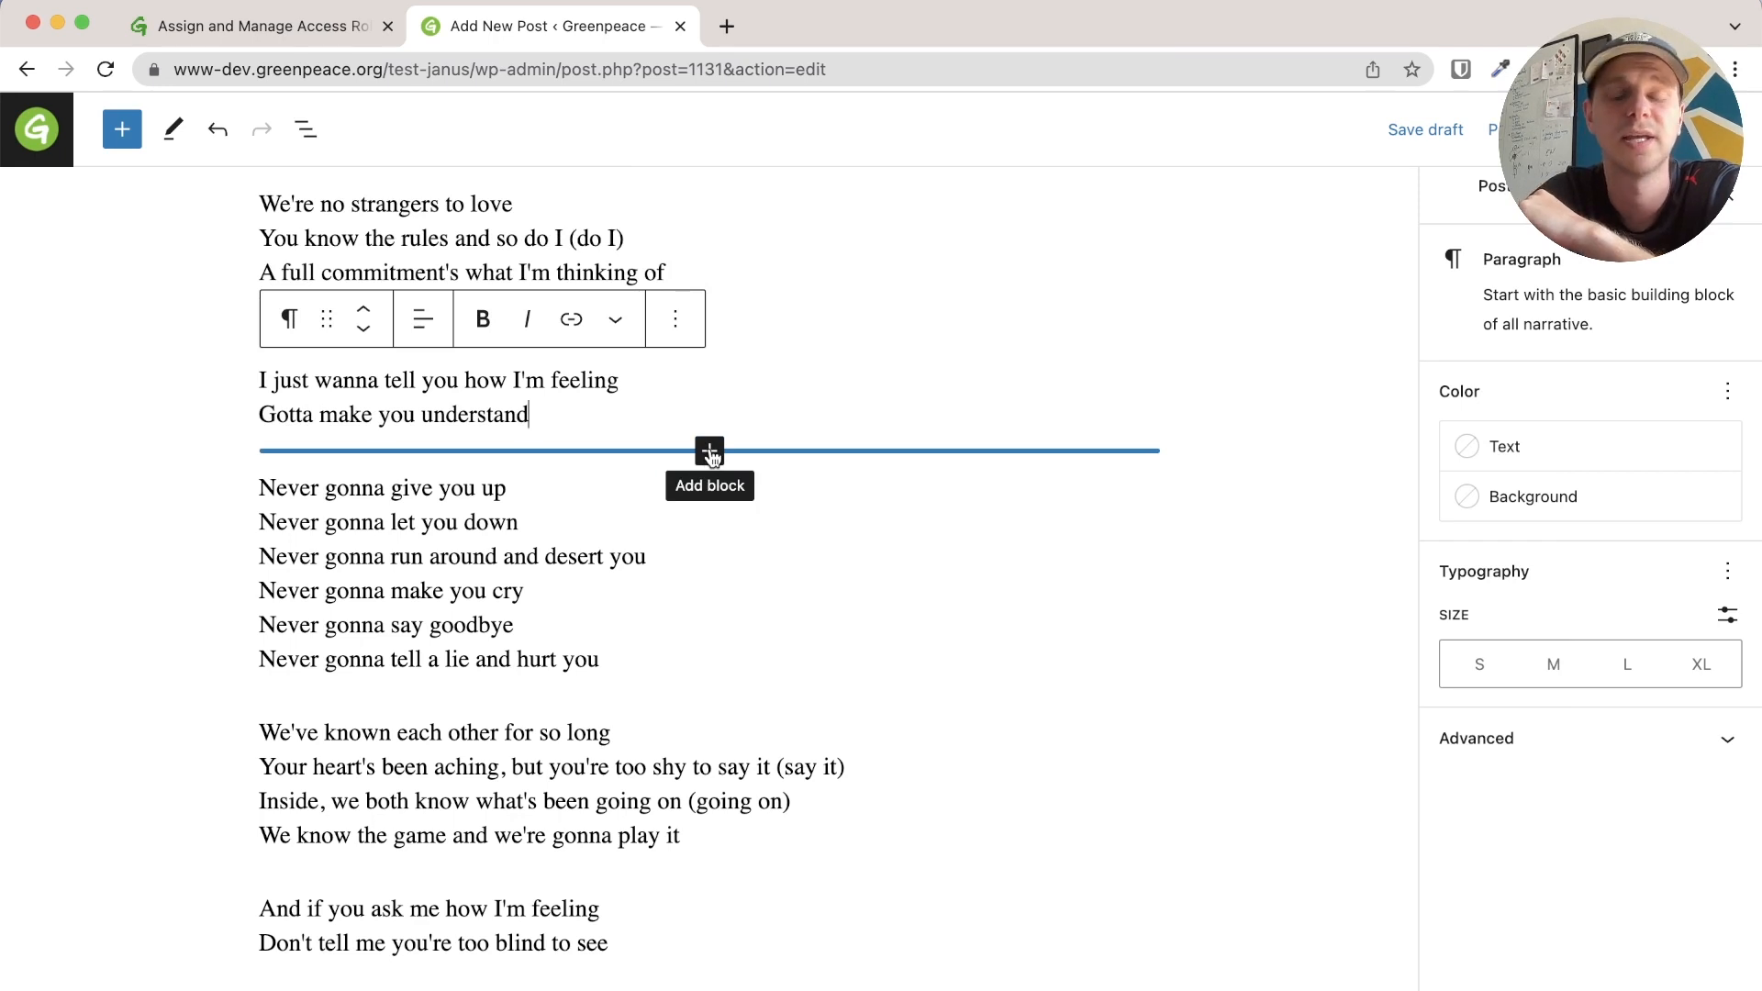
pyautogui.click(710, 453)
pyautogui.click(818, 676)
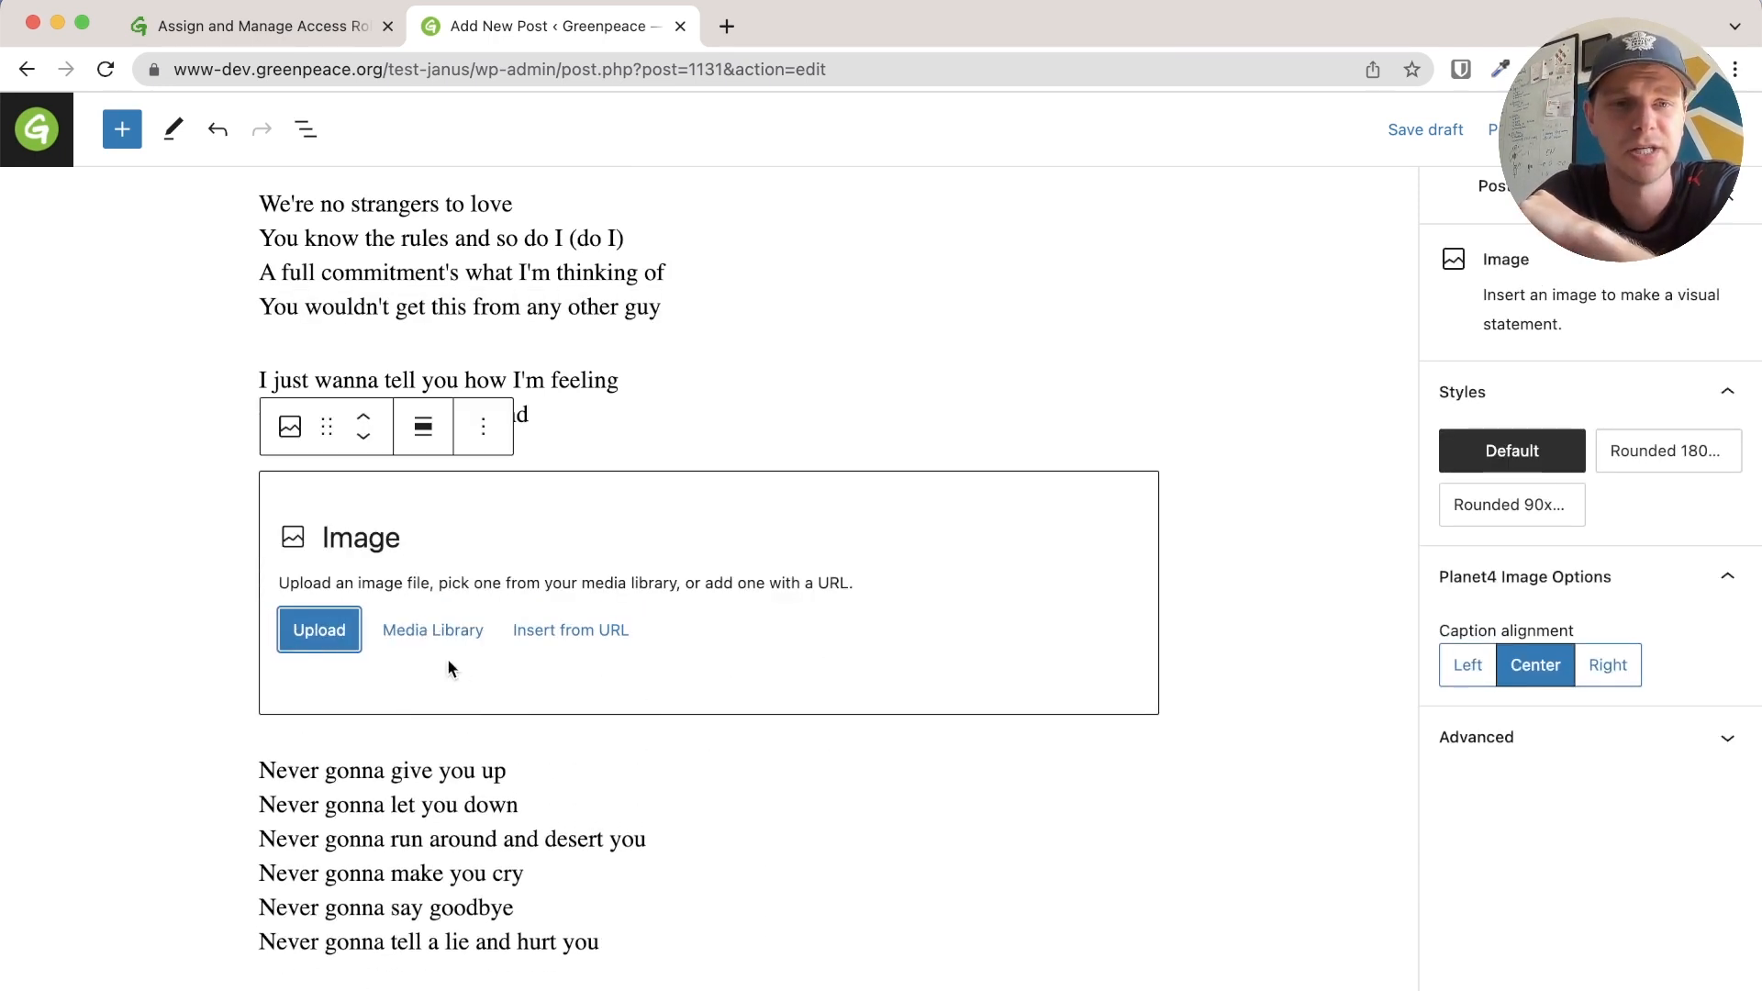
pyautogui.click(318, 635)
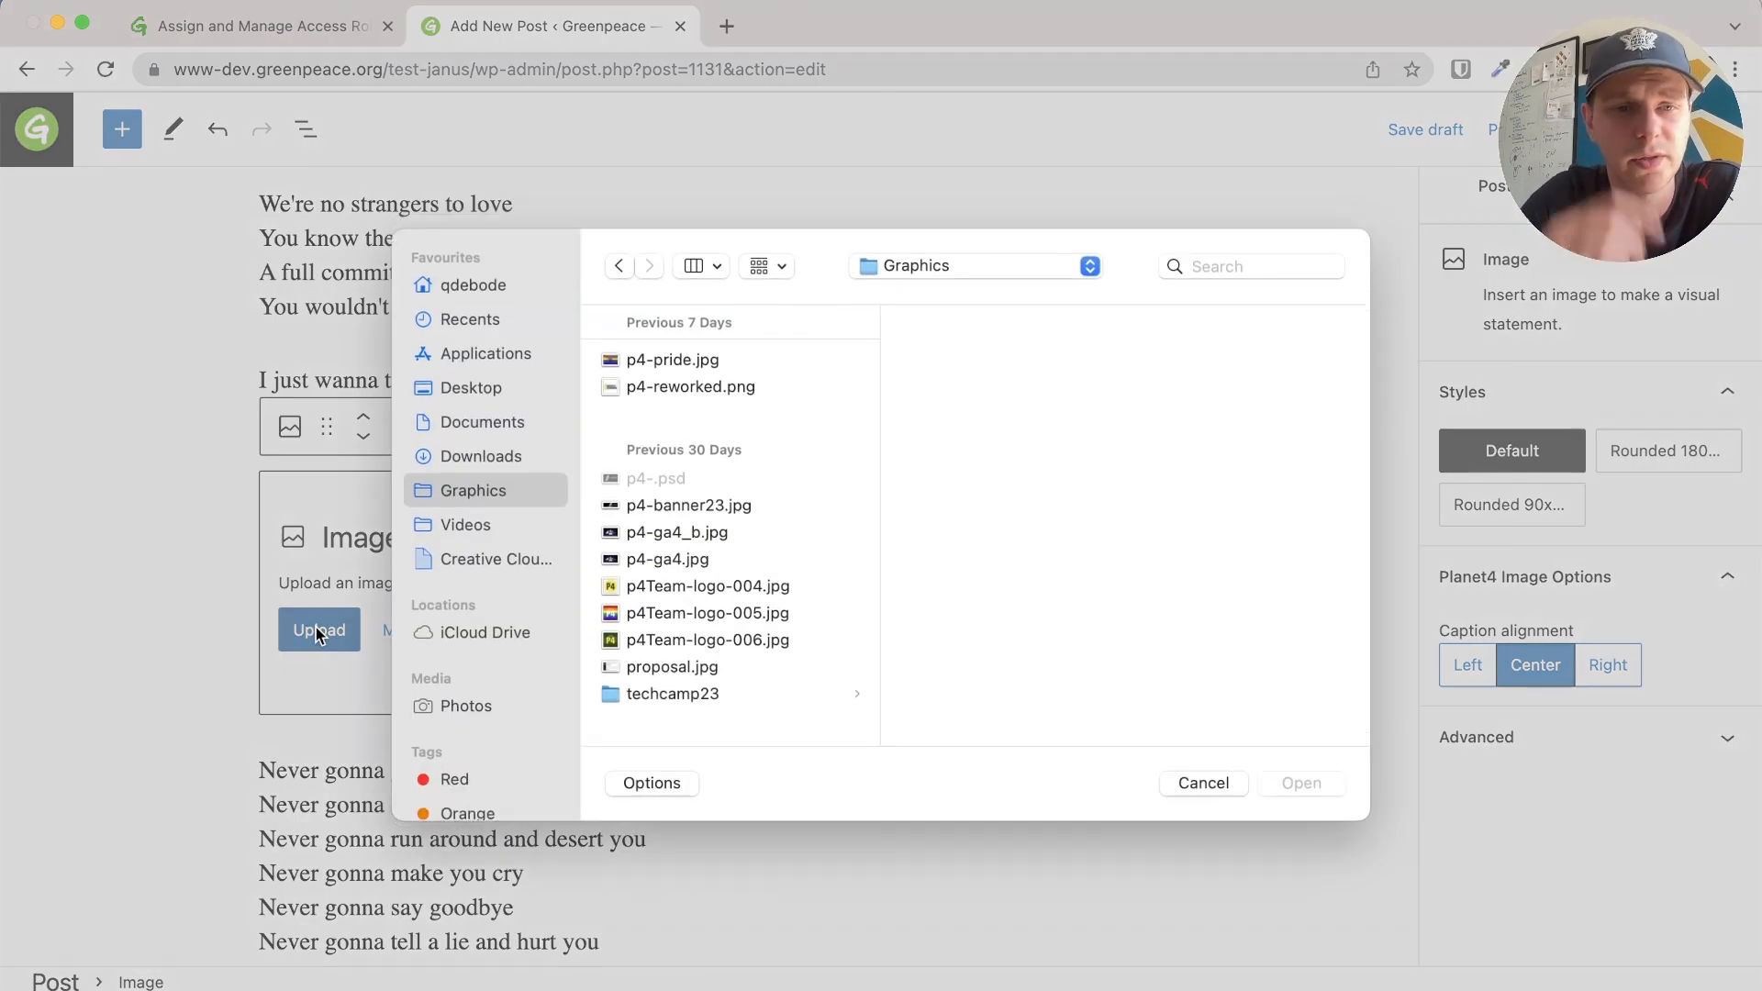
# Upload Never-Gonna-Give-You-Up.png from the Desktop into the image block
pyautogui.click(471, 394)
pyautogui.click(666, 365)
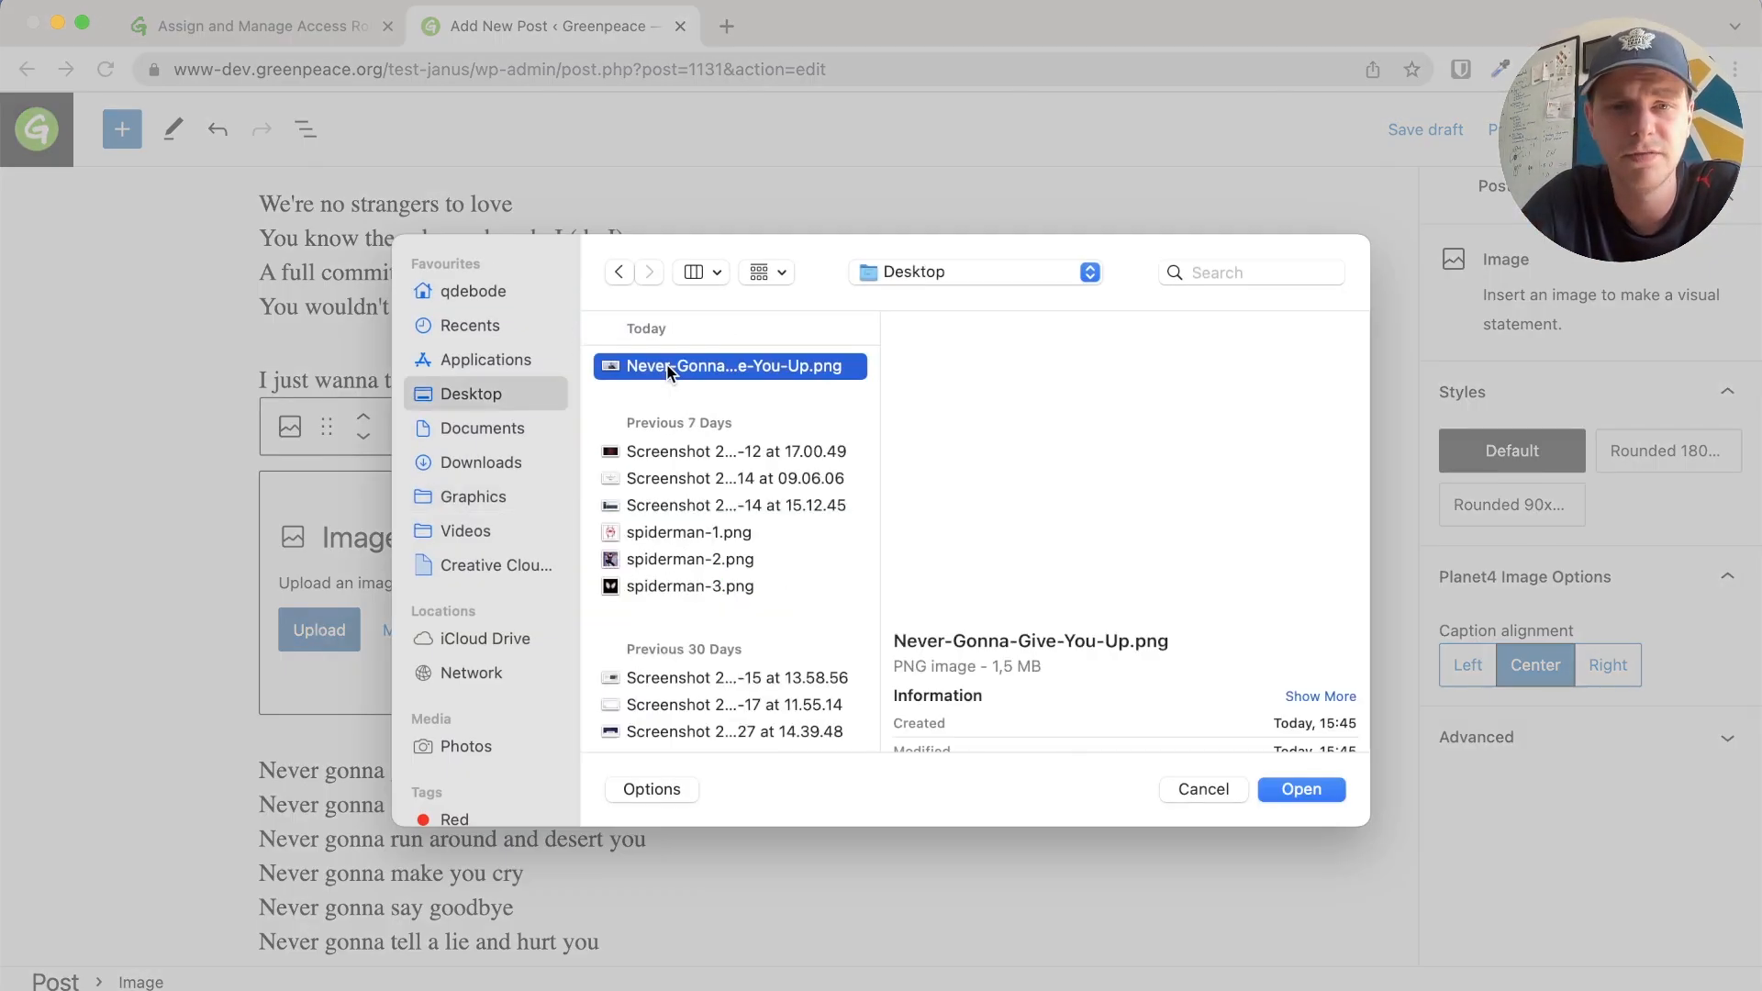
pyautogui.click(1303, 790)
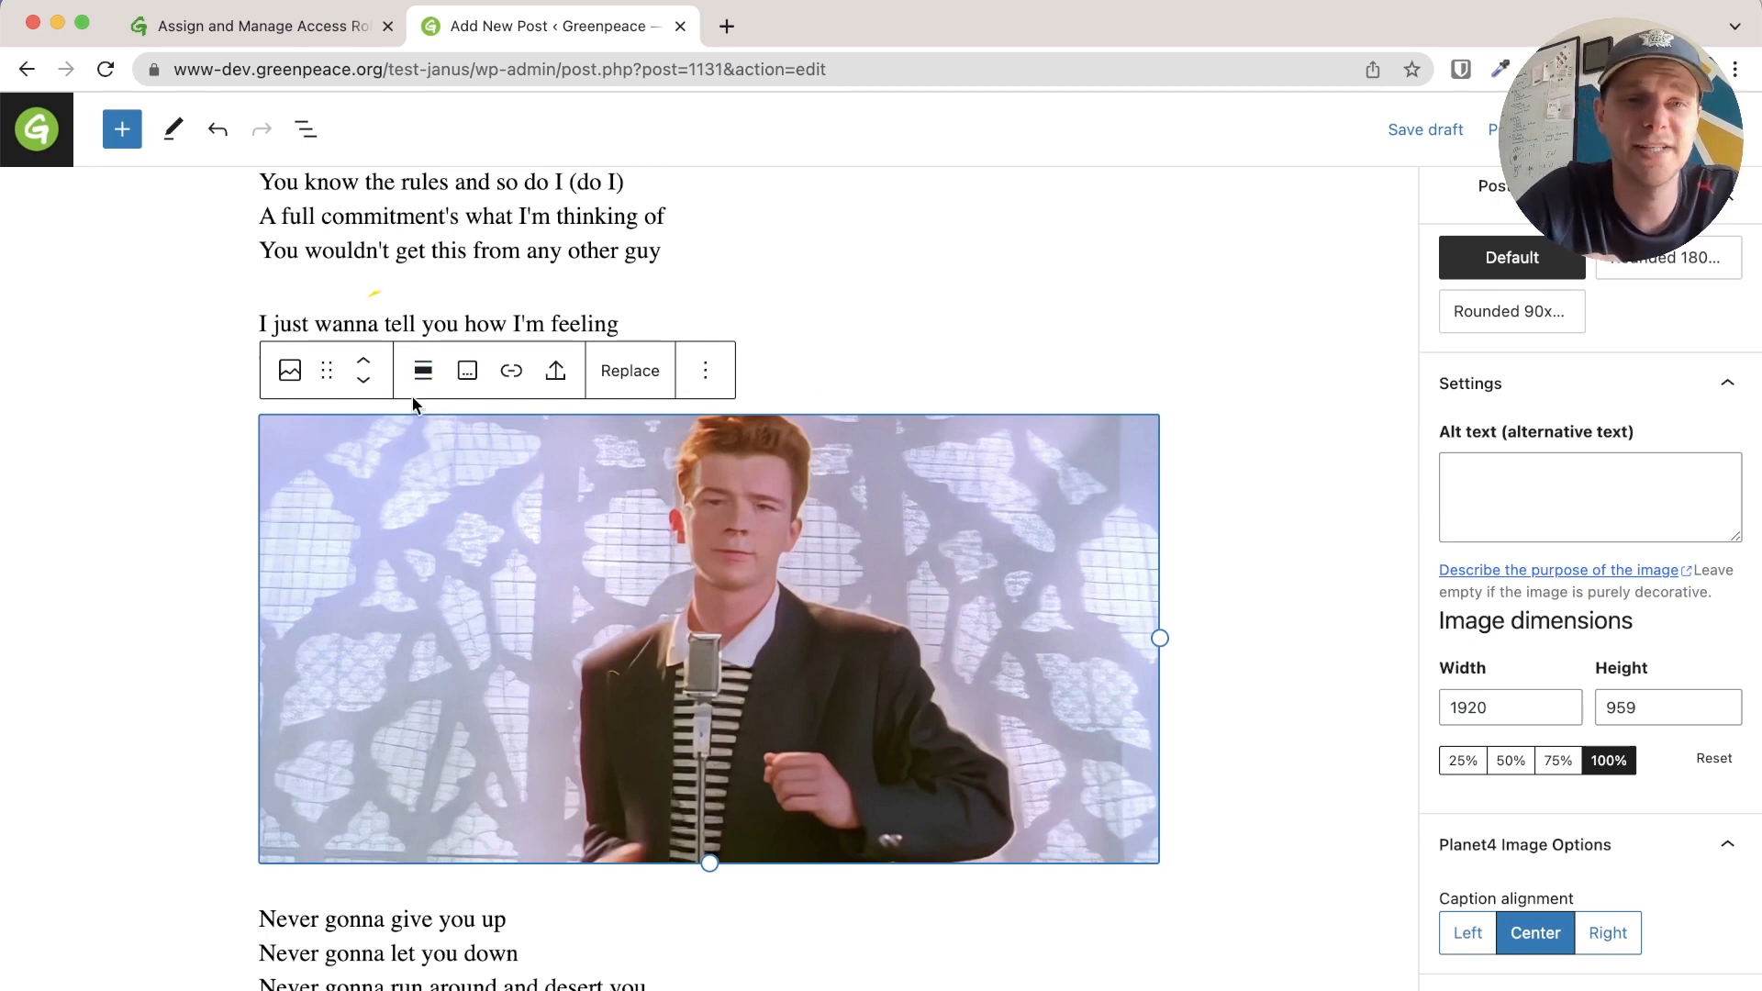
# Set the image's alignment to Align center instead of full width
pyautogui.click(422, 372)
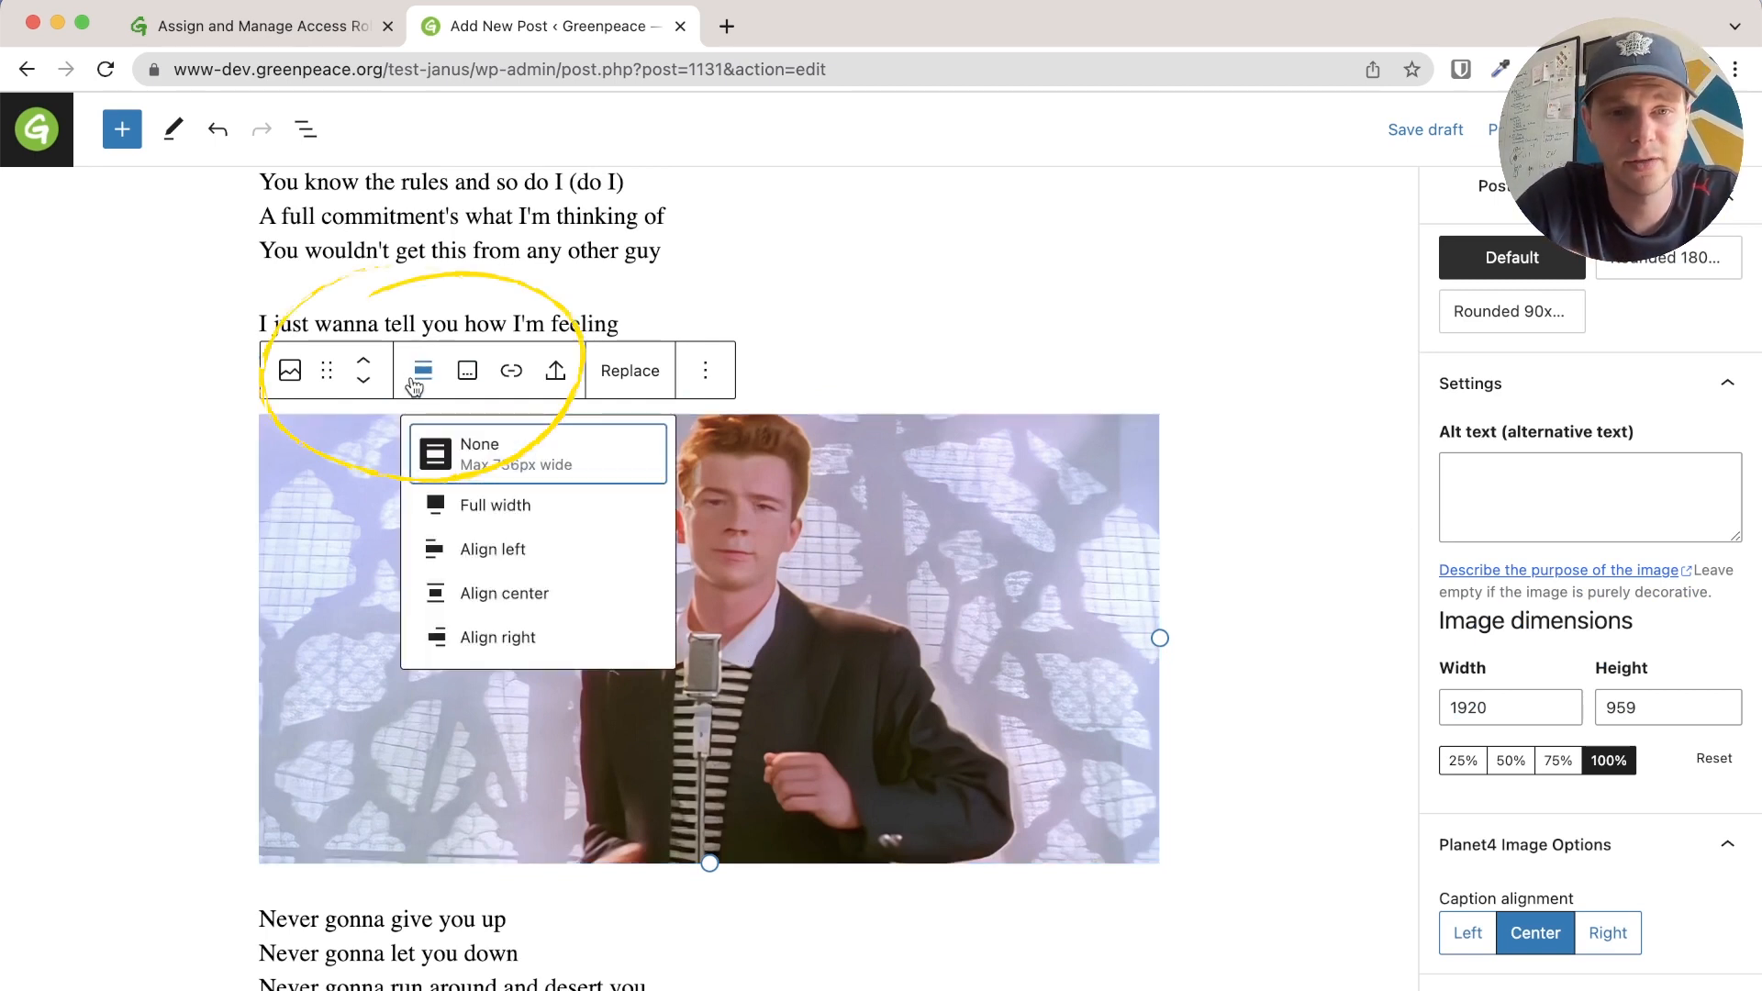
pyautogui.click(456, 506)
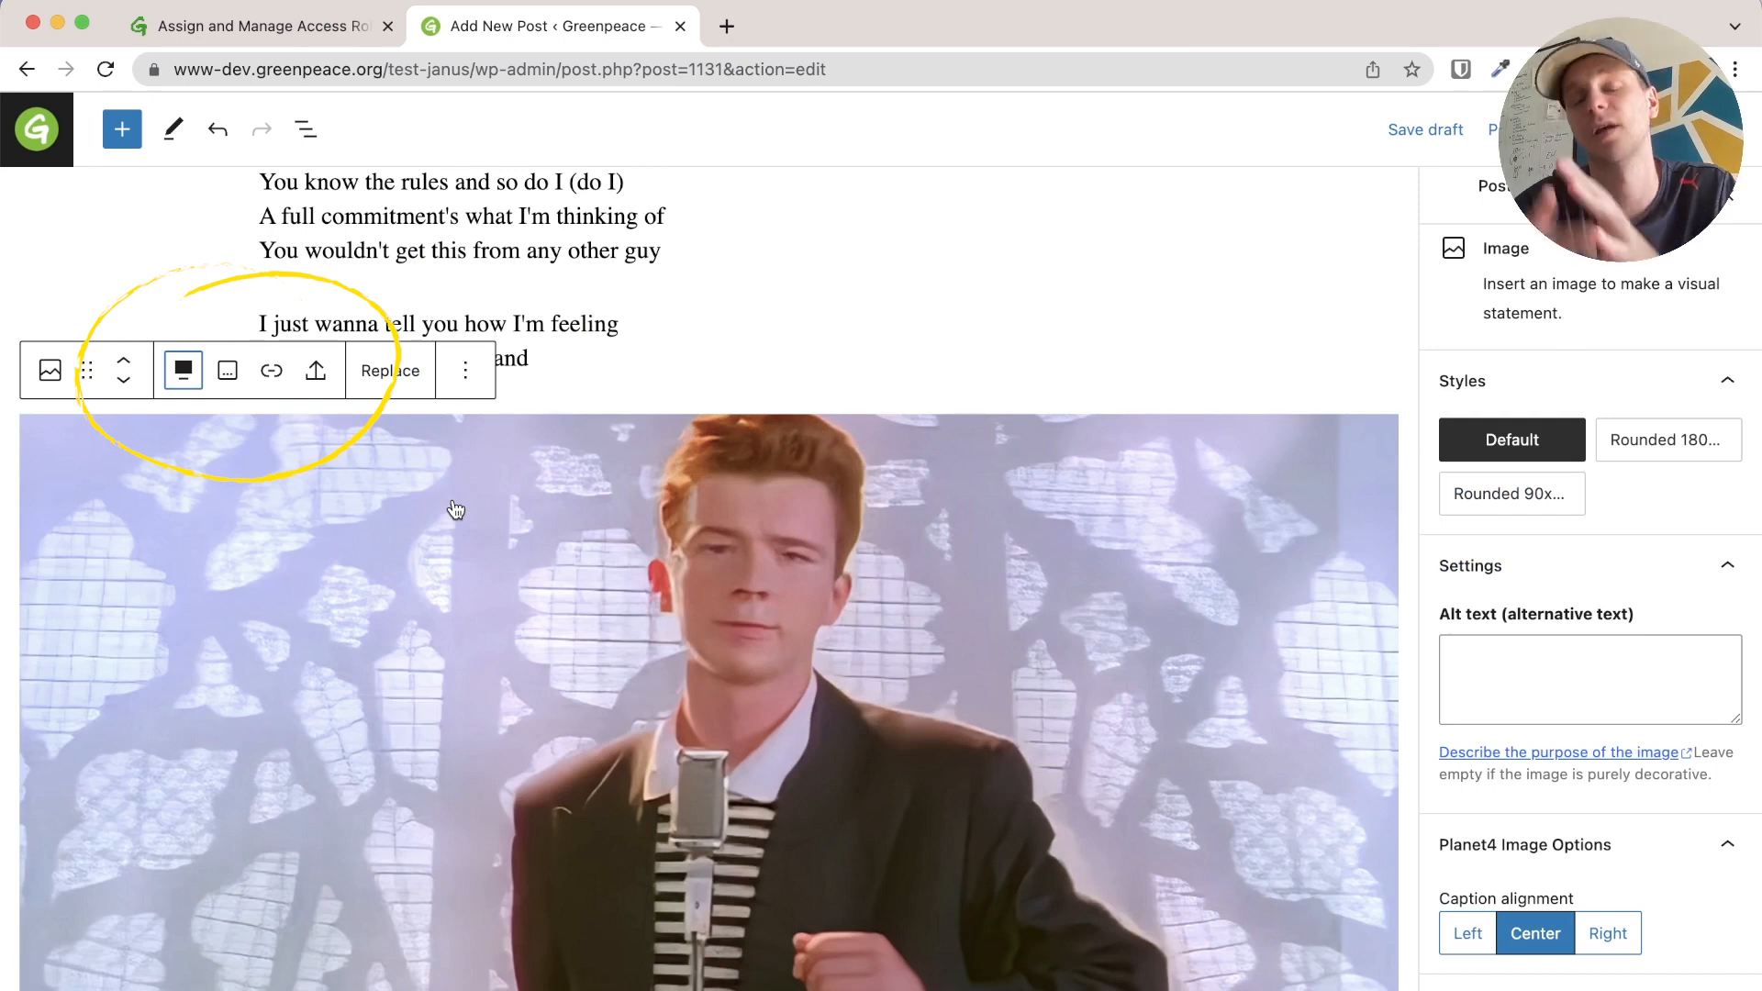
pyautogui.click(183, 372)
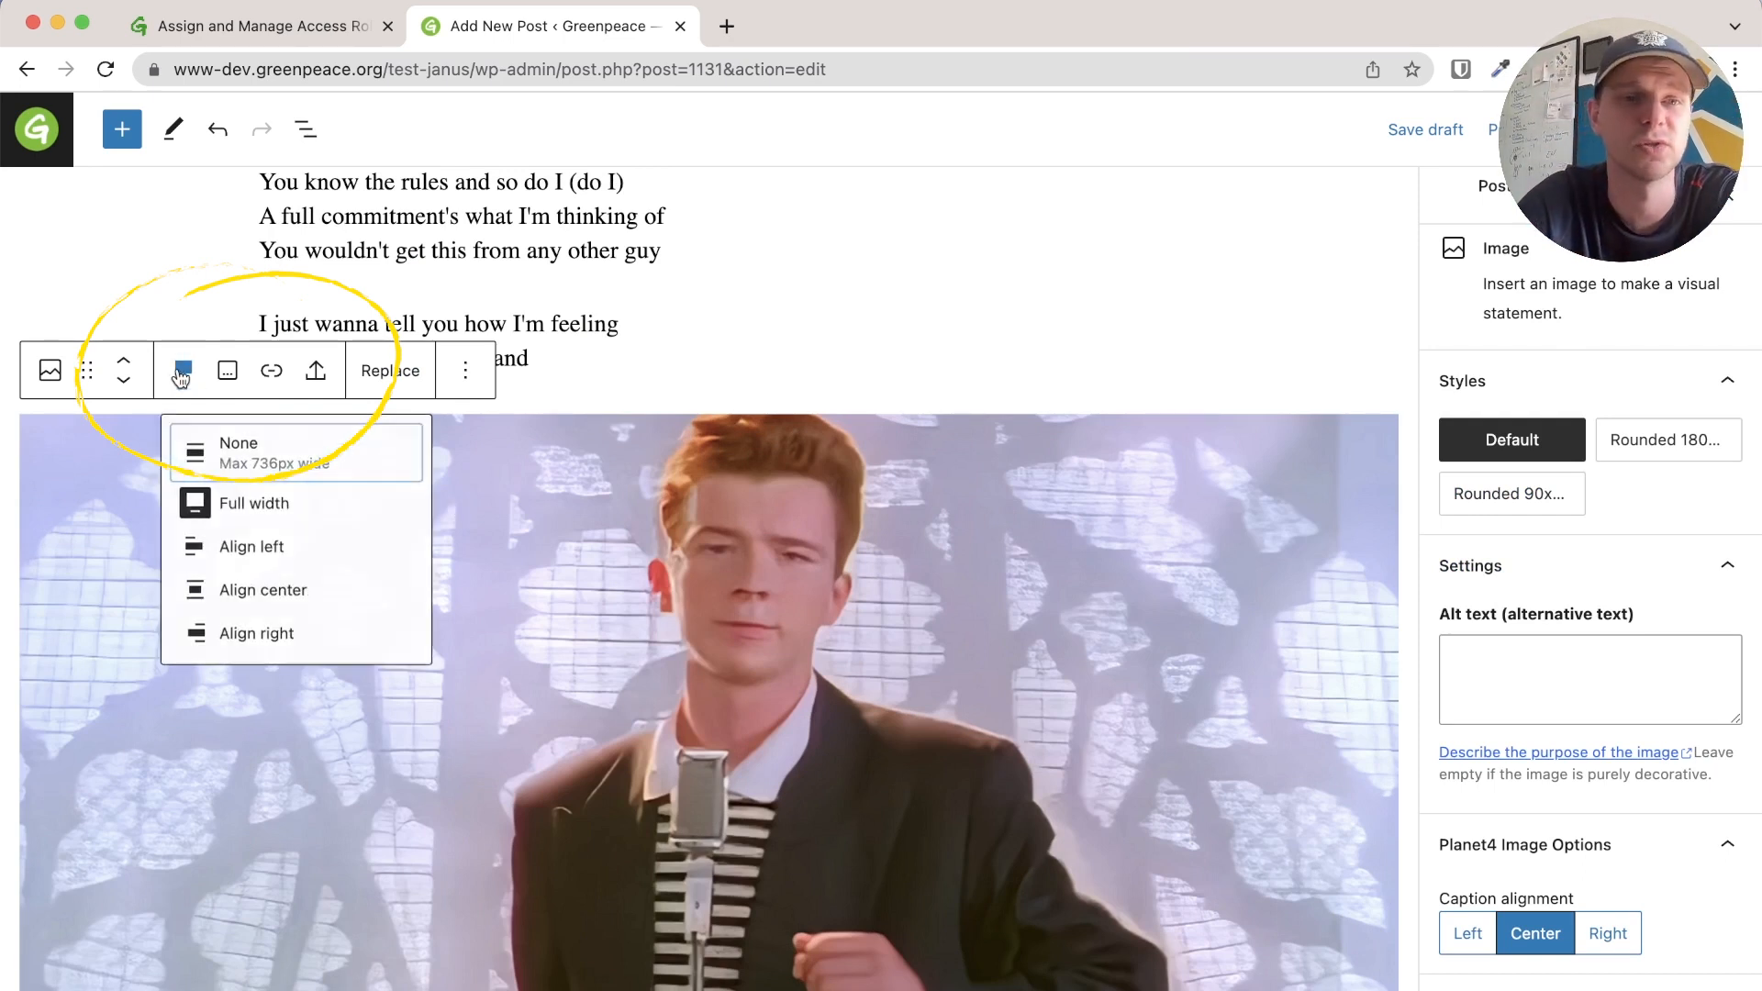
pyautogui.click(266, 597)
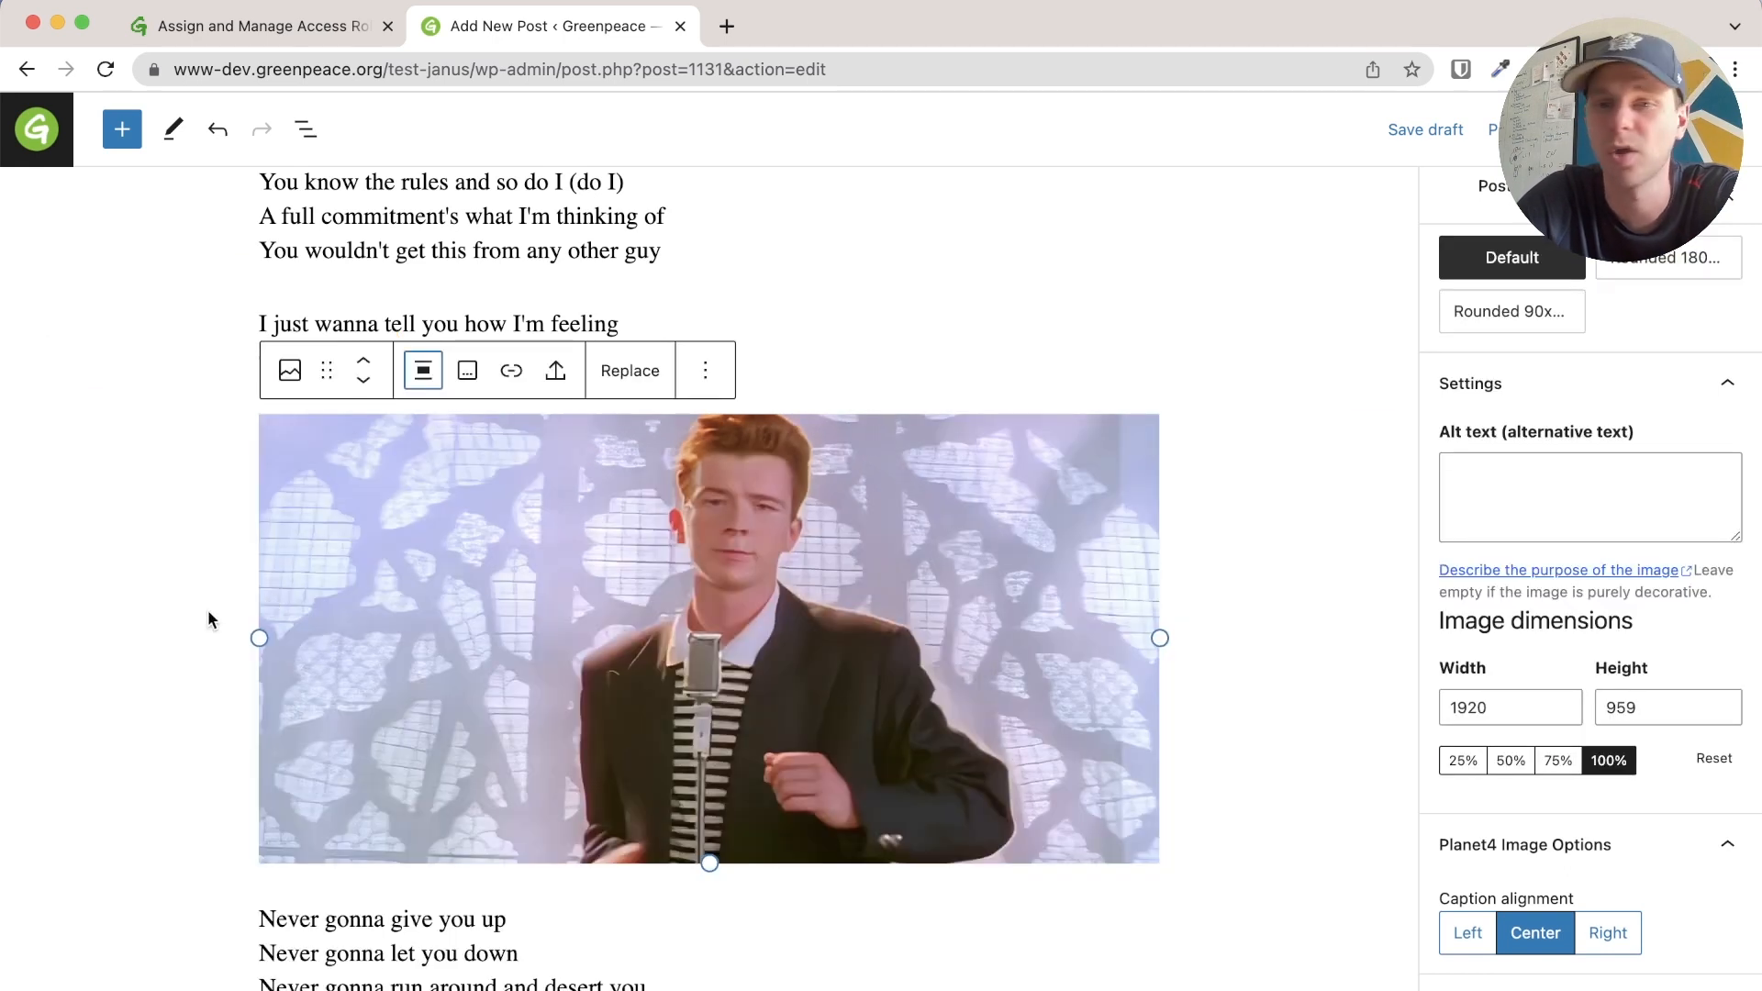
pyautogui.click(159, 624)
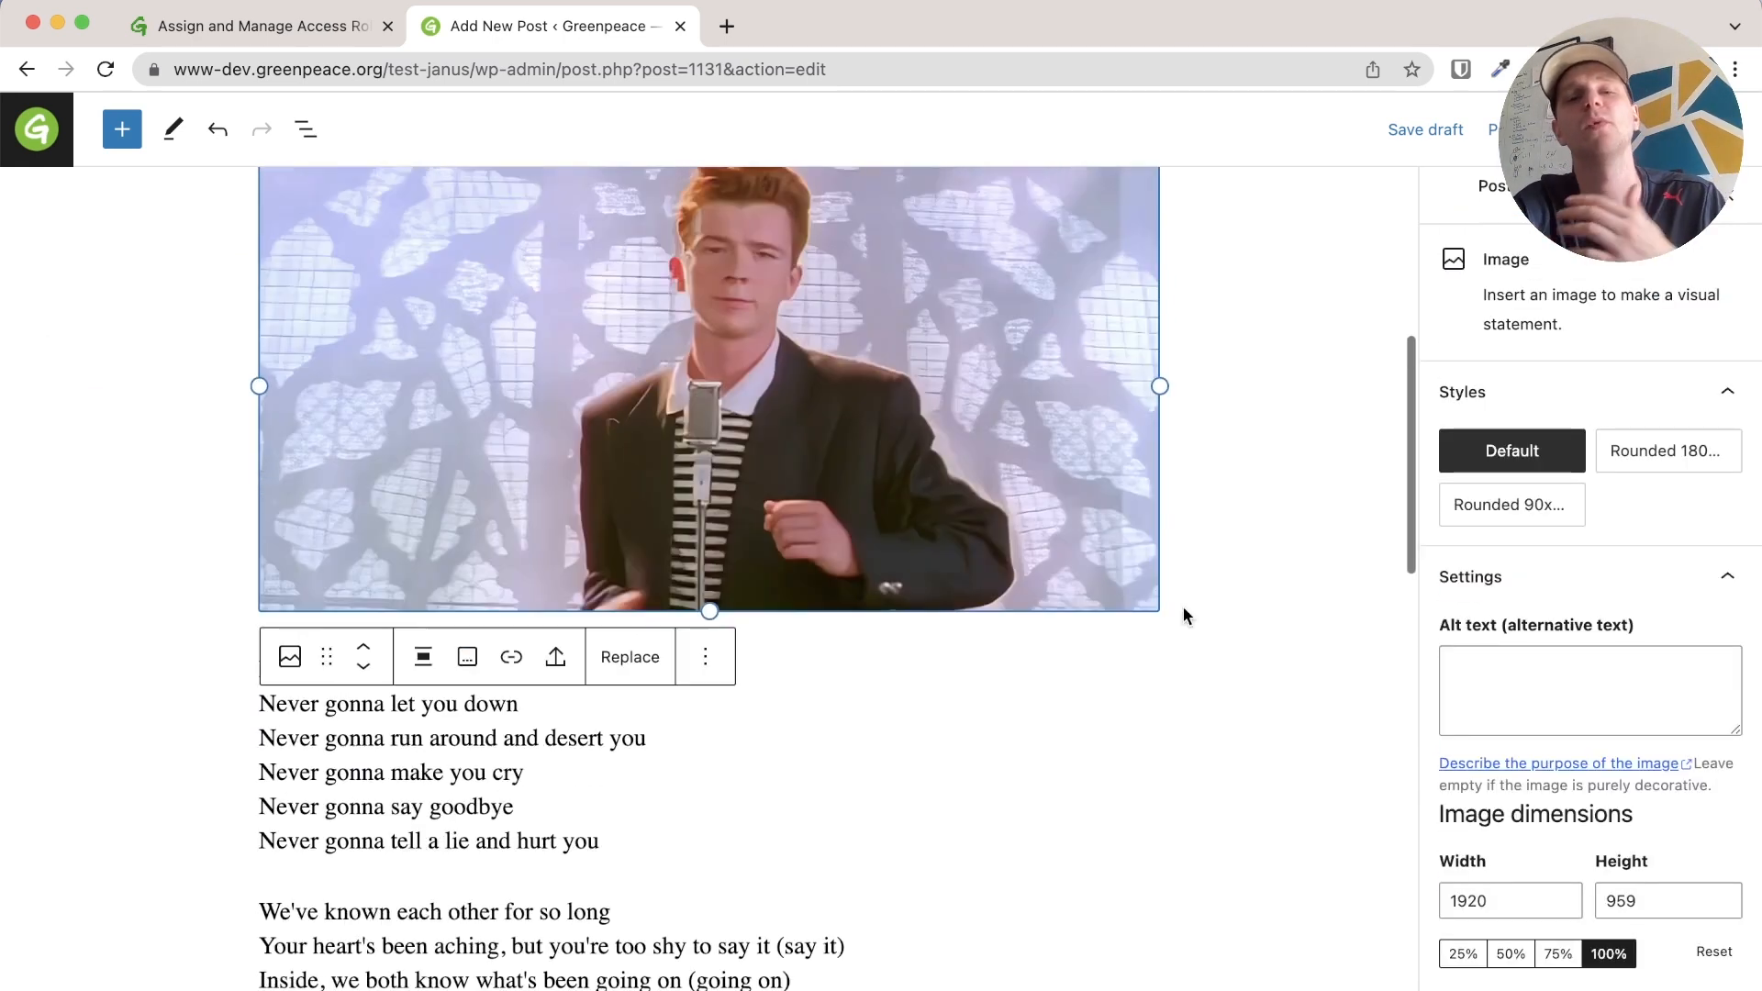
pyautogui.scroll(3, 1184, 616)
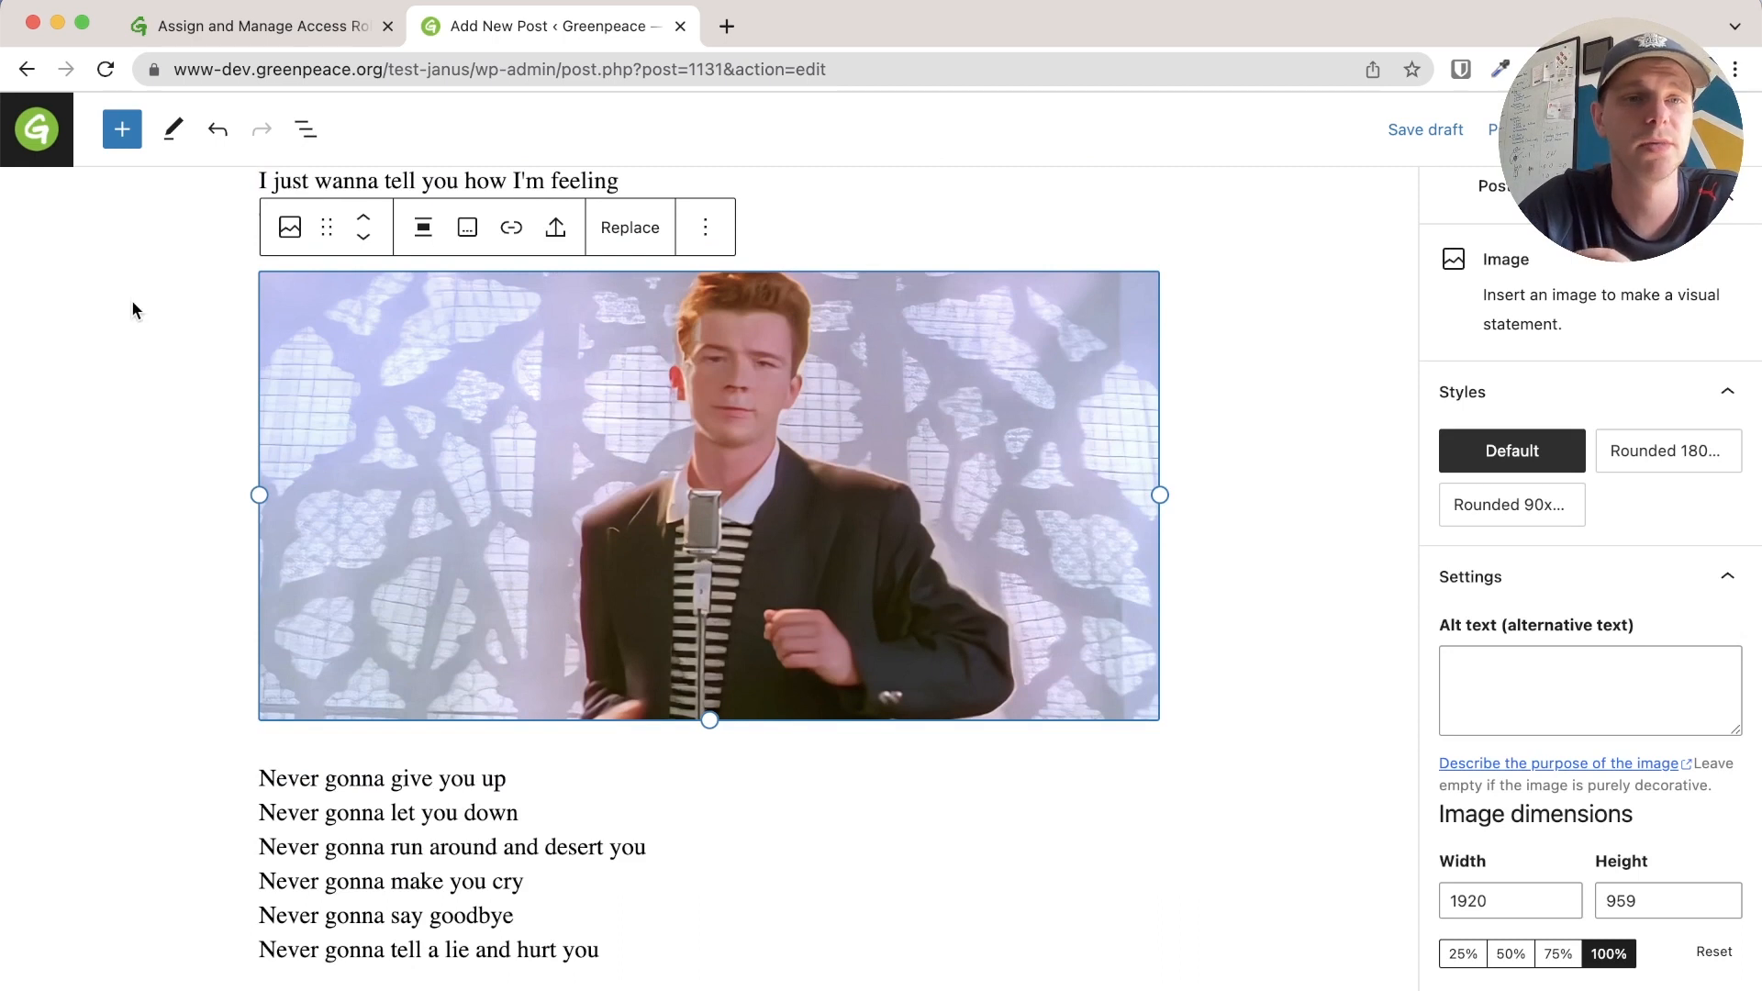
pyautogui.click(119, 132)
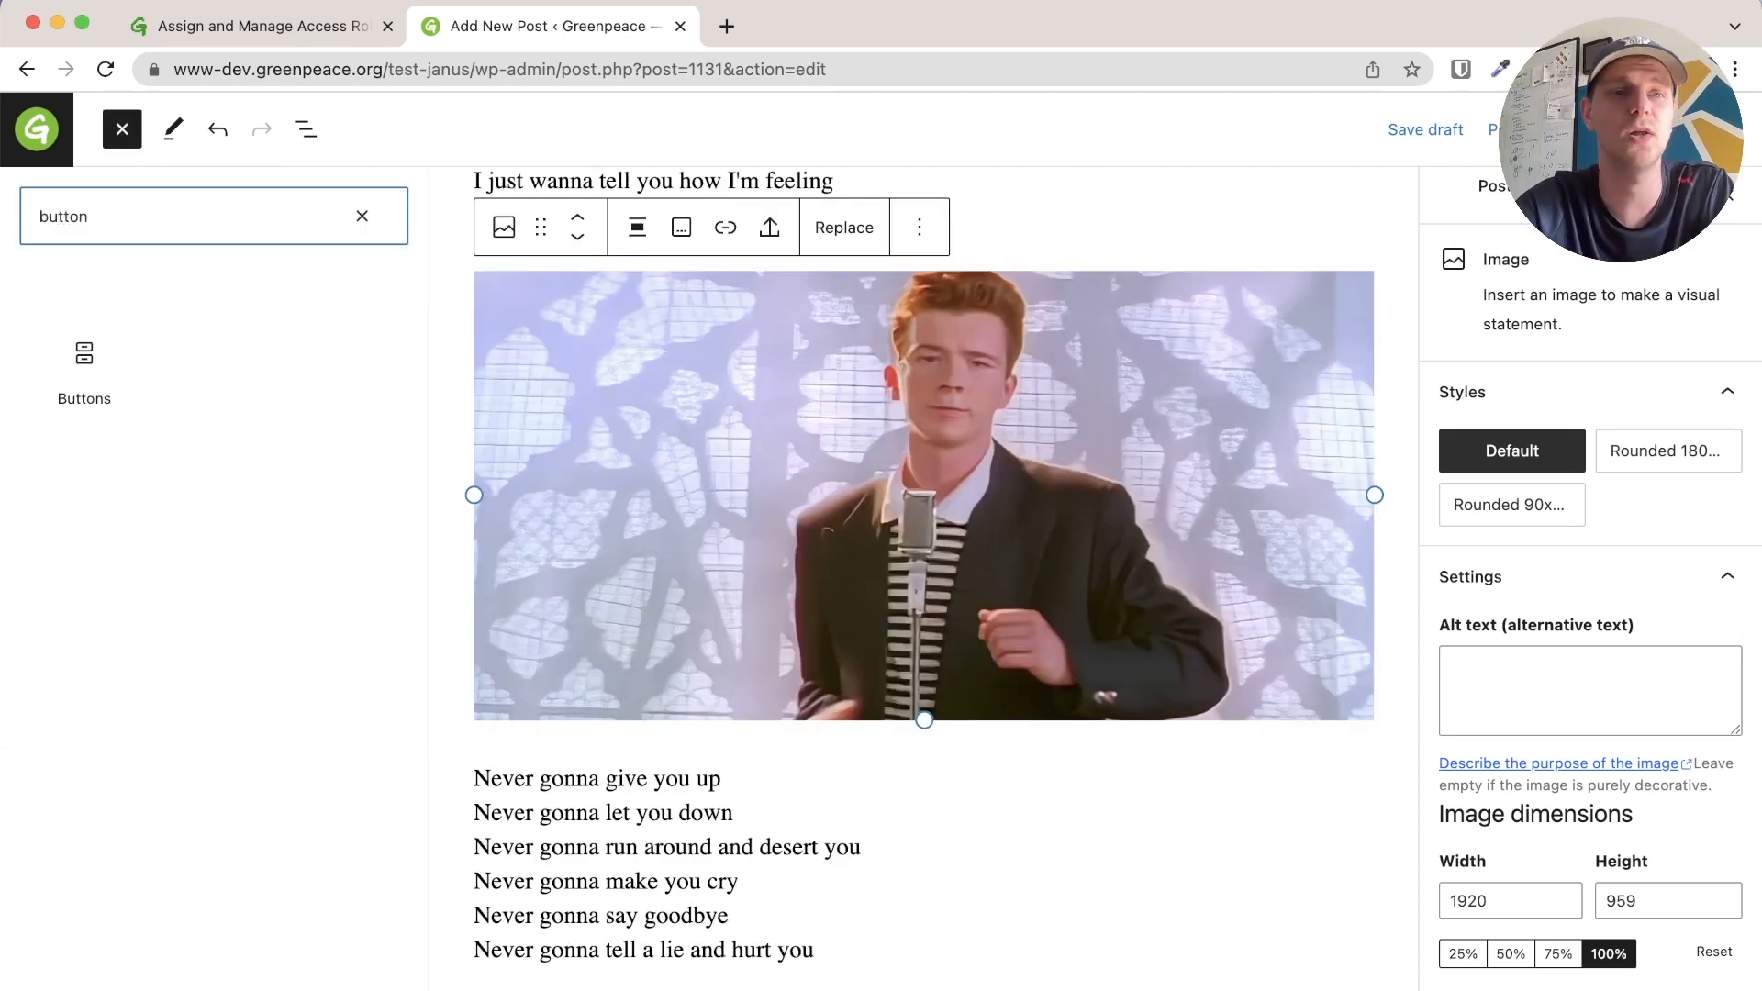
# Add a button below the image labelled 'Rick roll me please'
pyautogui.click(85, 392)
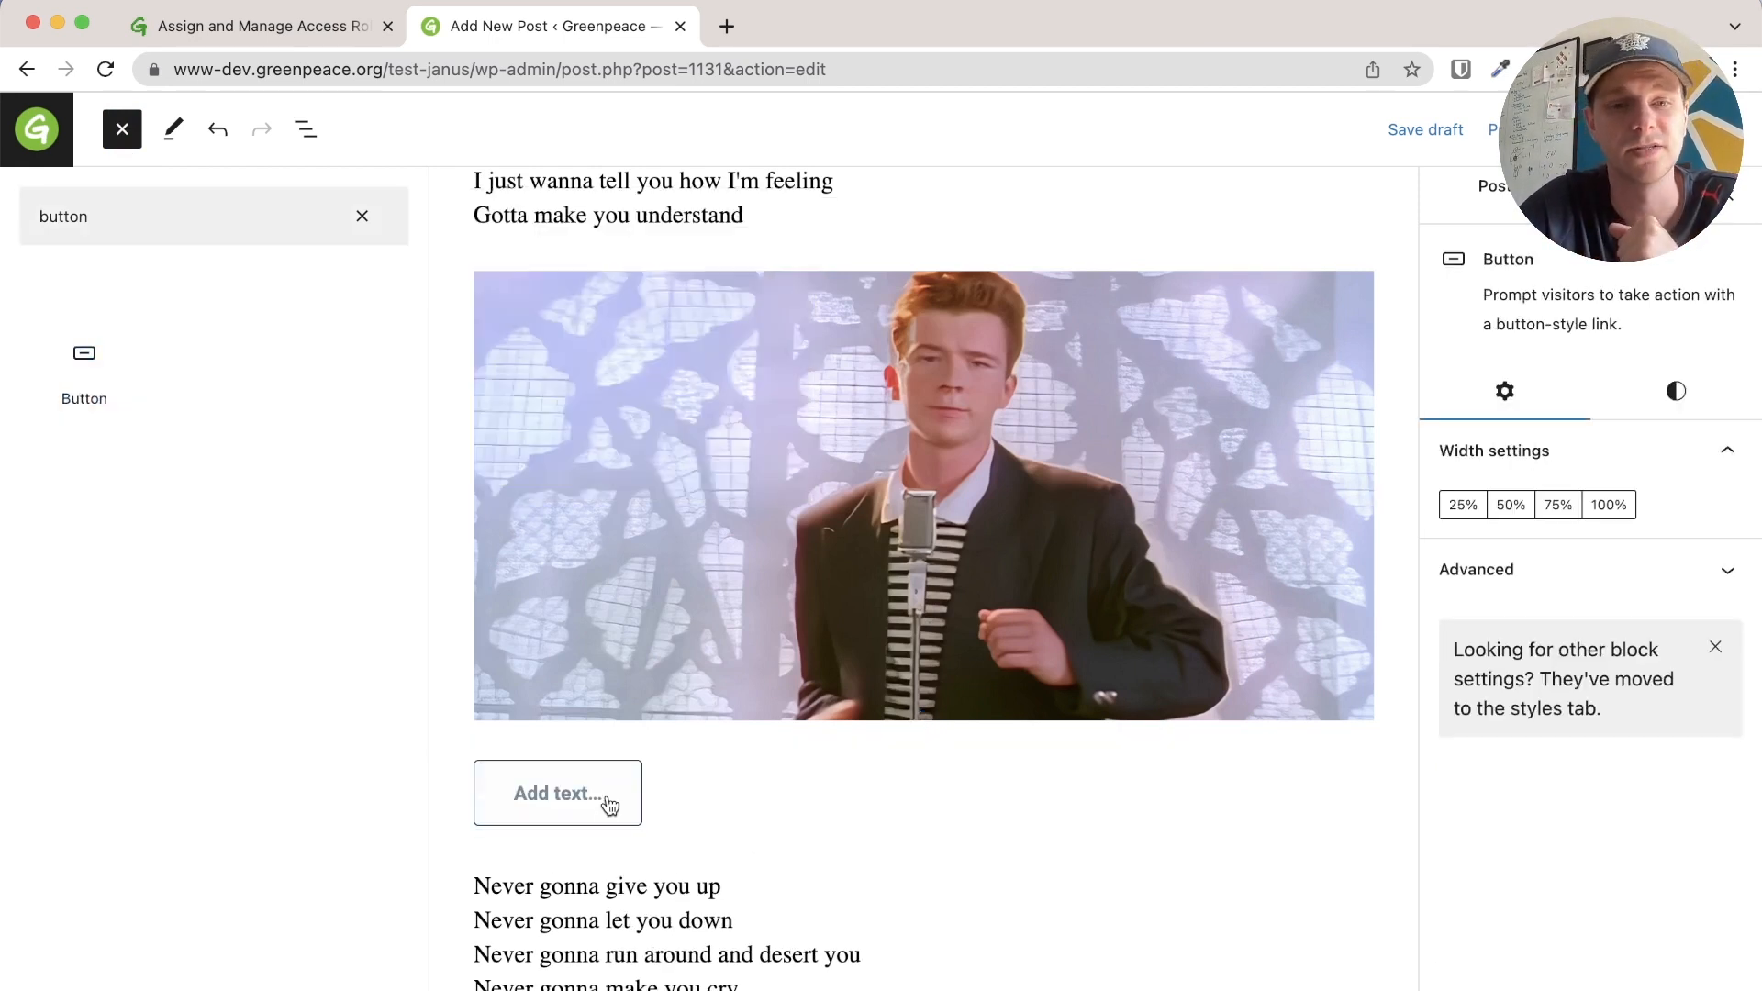
pyautogui.click(605, 797)
pyautogui.write('R')
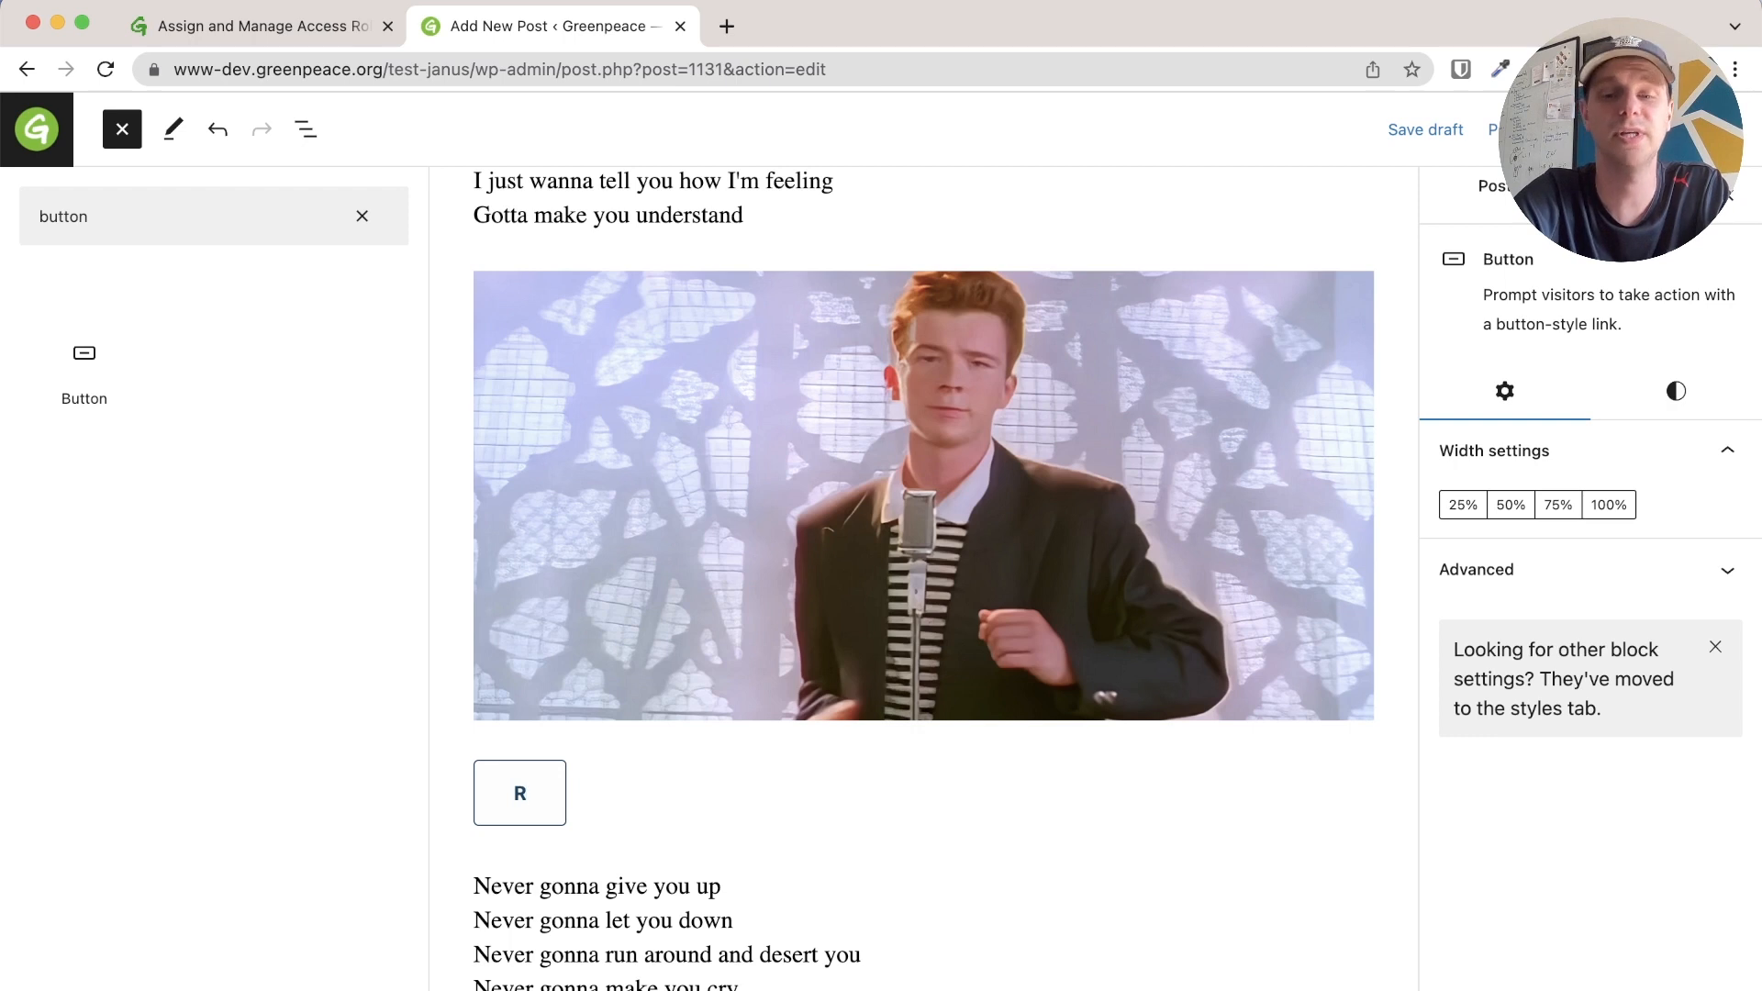
pyautogui.write('ick roll')
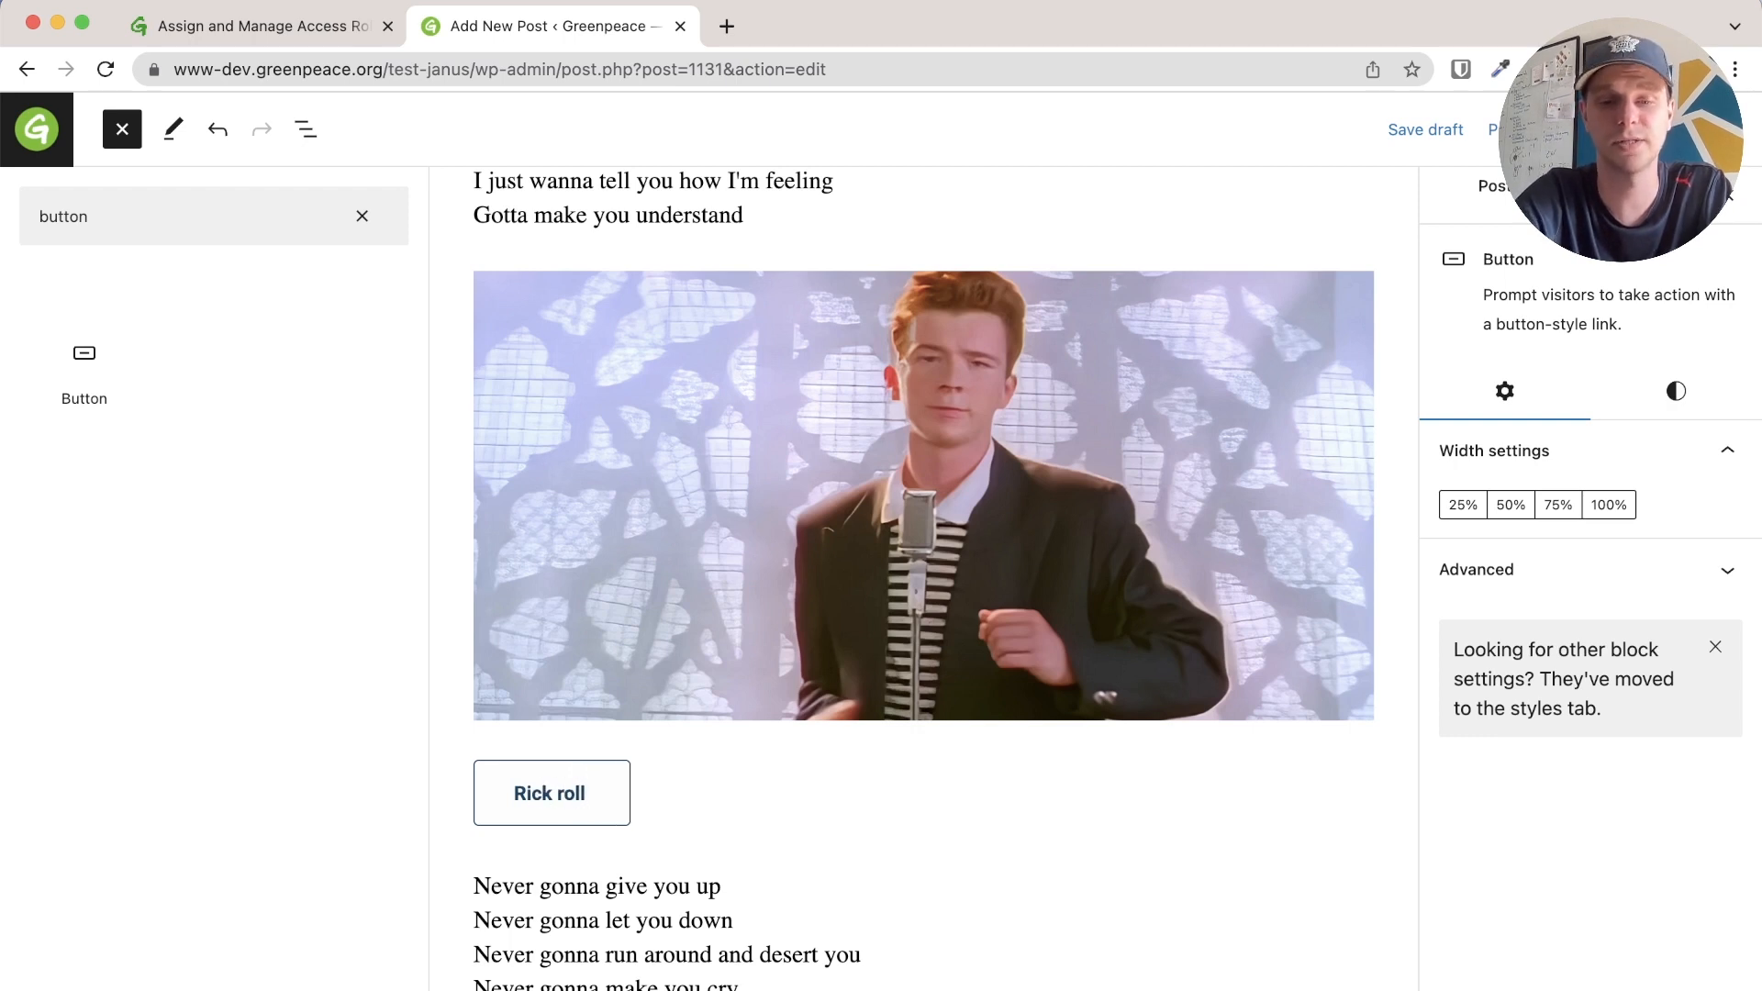
pyautogui.write(' me please')
# Link the button to the YouTube video, opening in a new tab
pyautogui.scroll(-1, 699, 725)
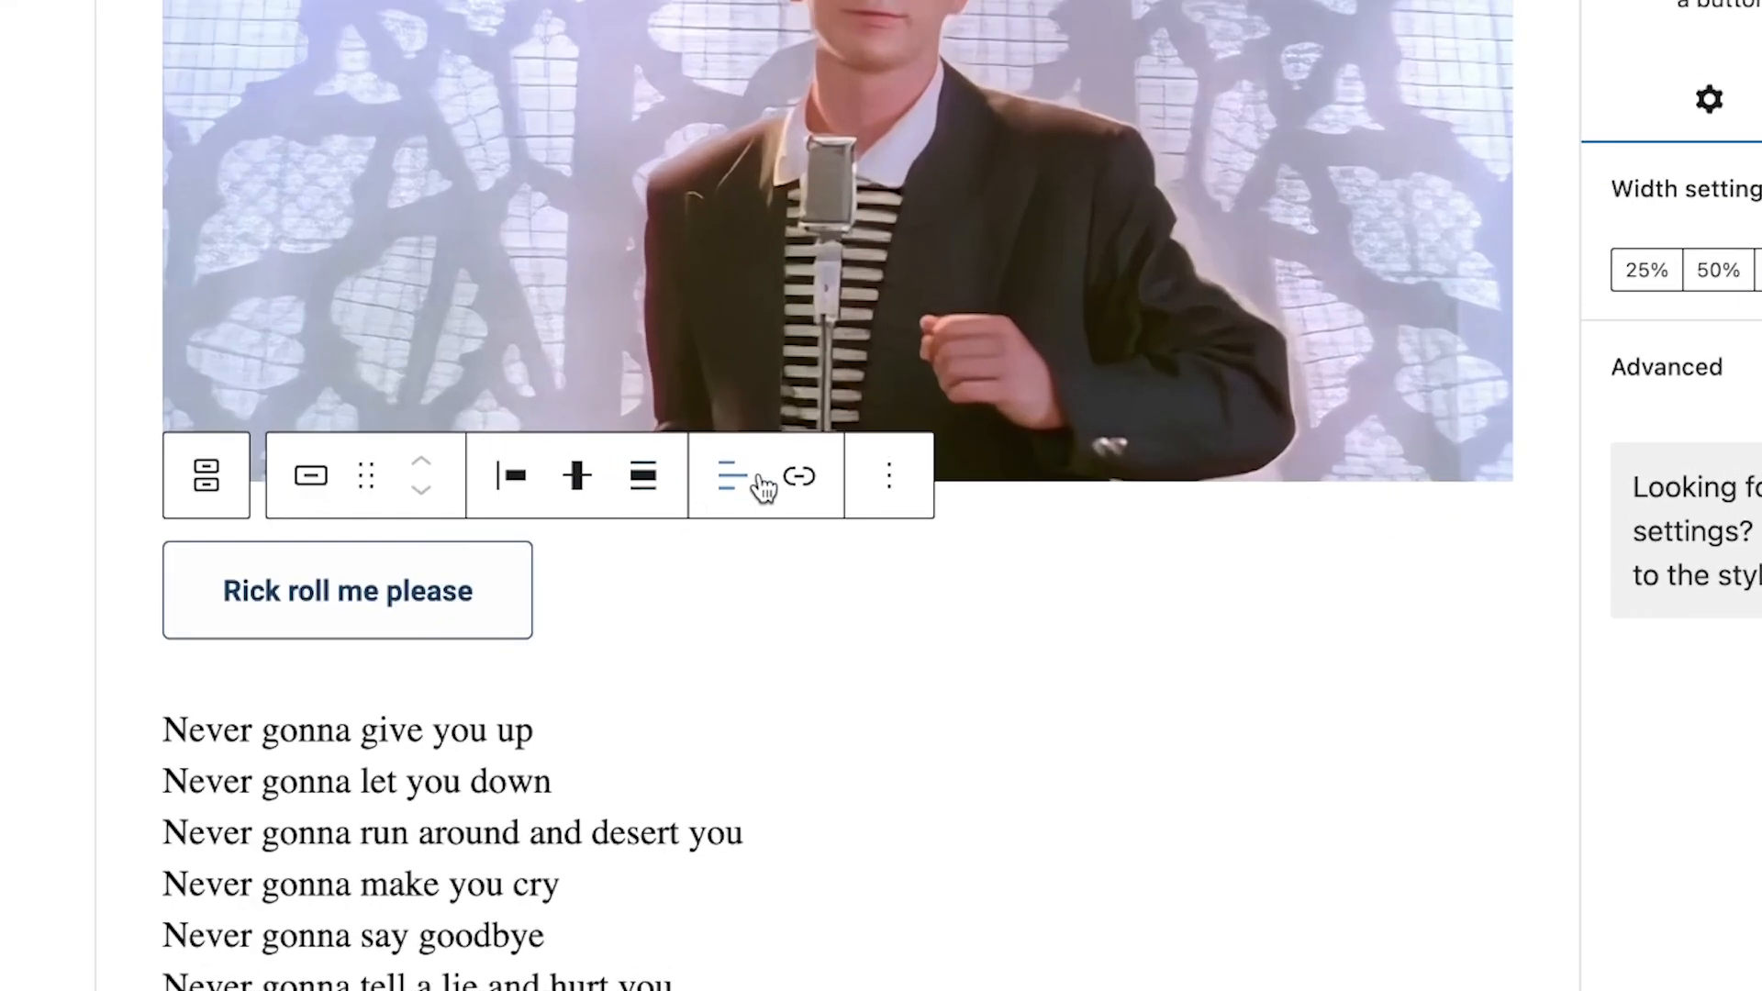
pyautogui.click(799, 487)
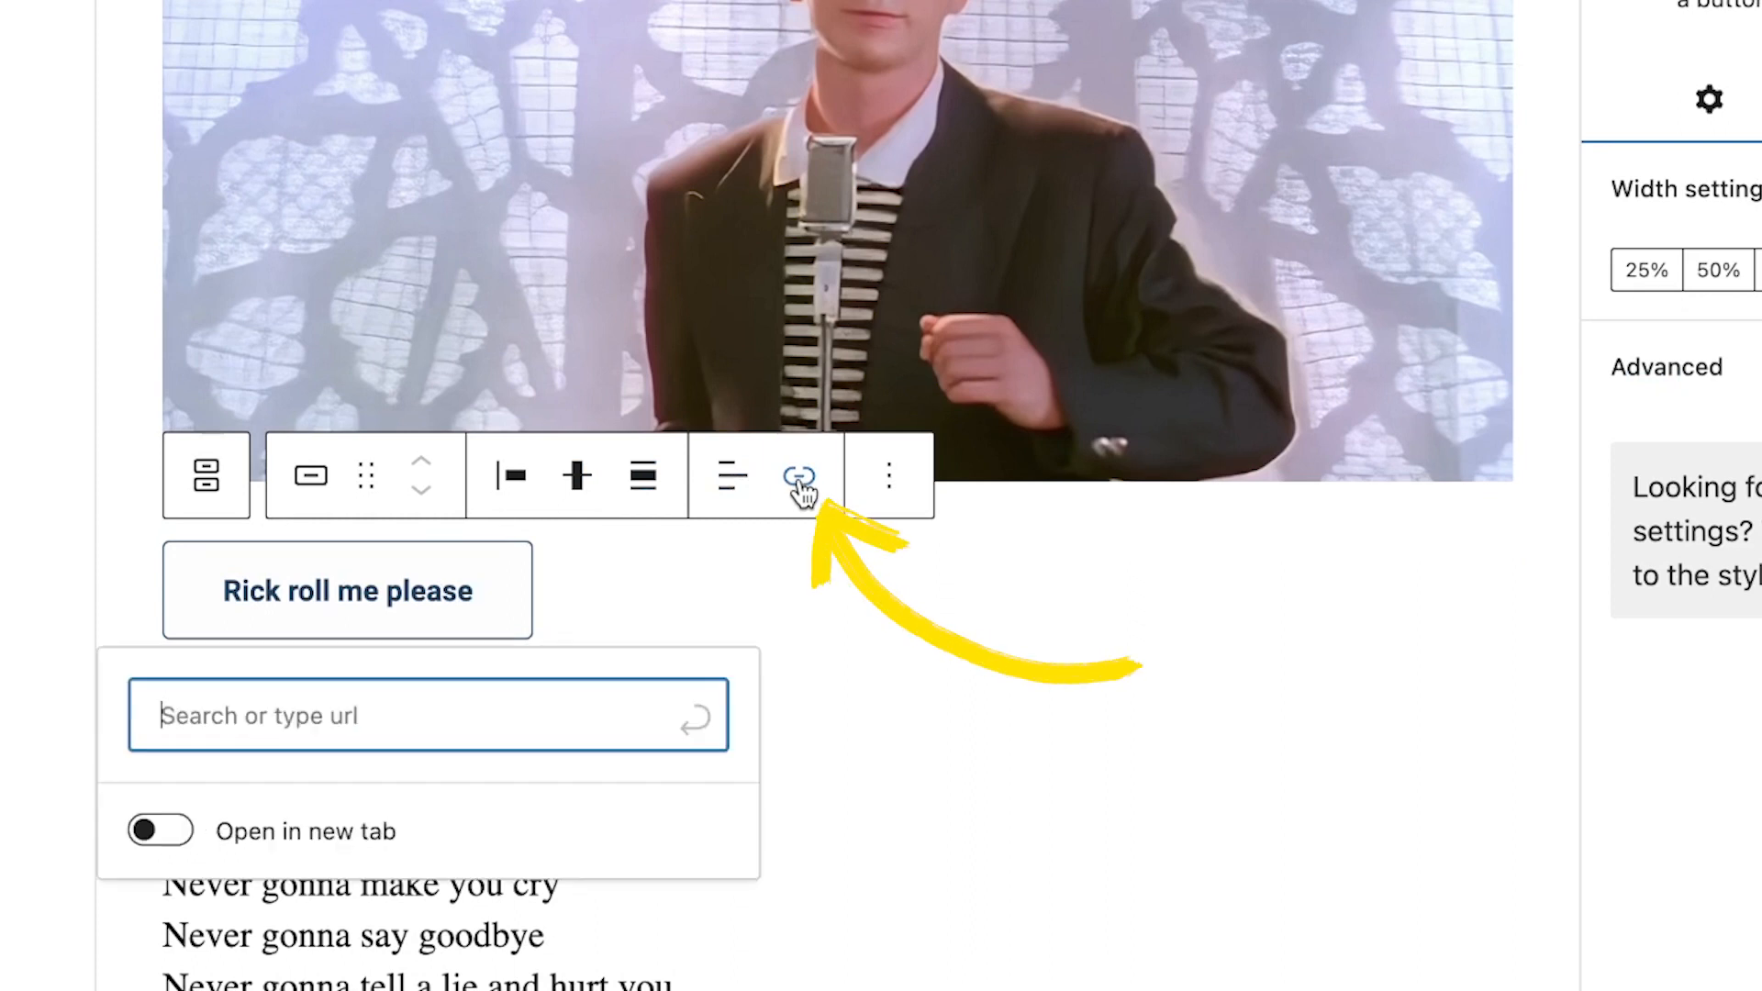
pyautogui.write('https://www.youtube.com/watch?v=dQw4w9WgXcQ')
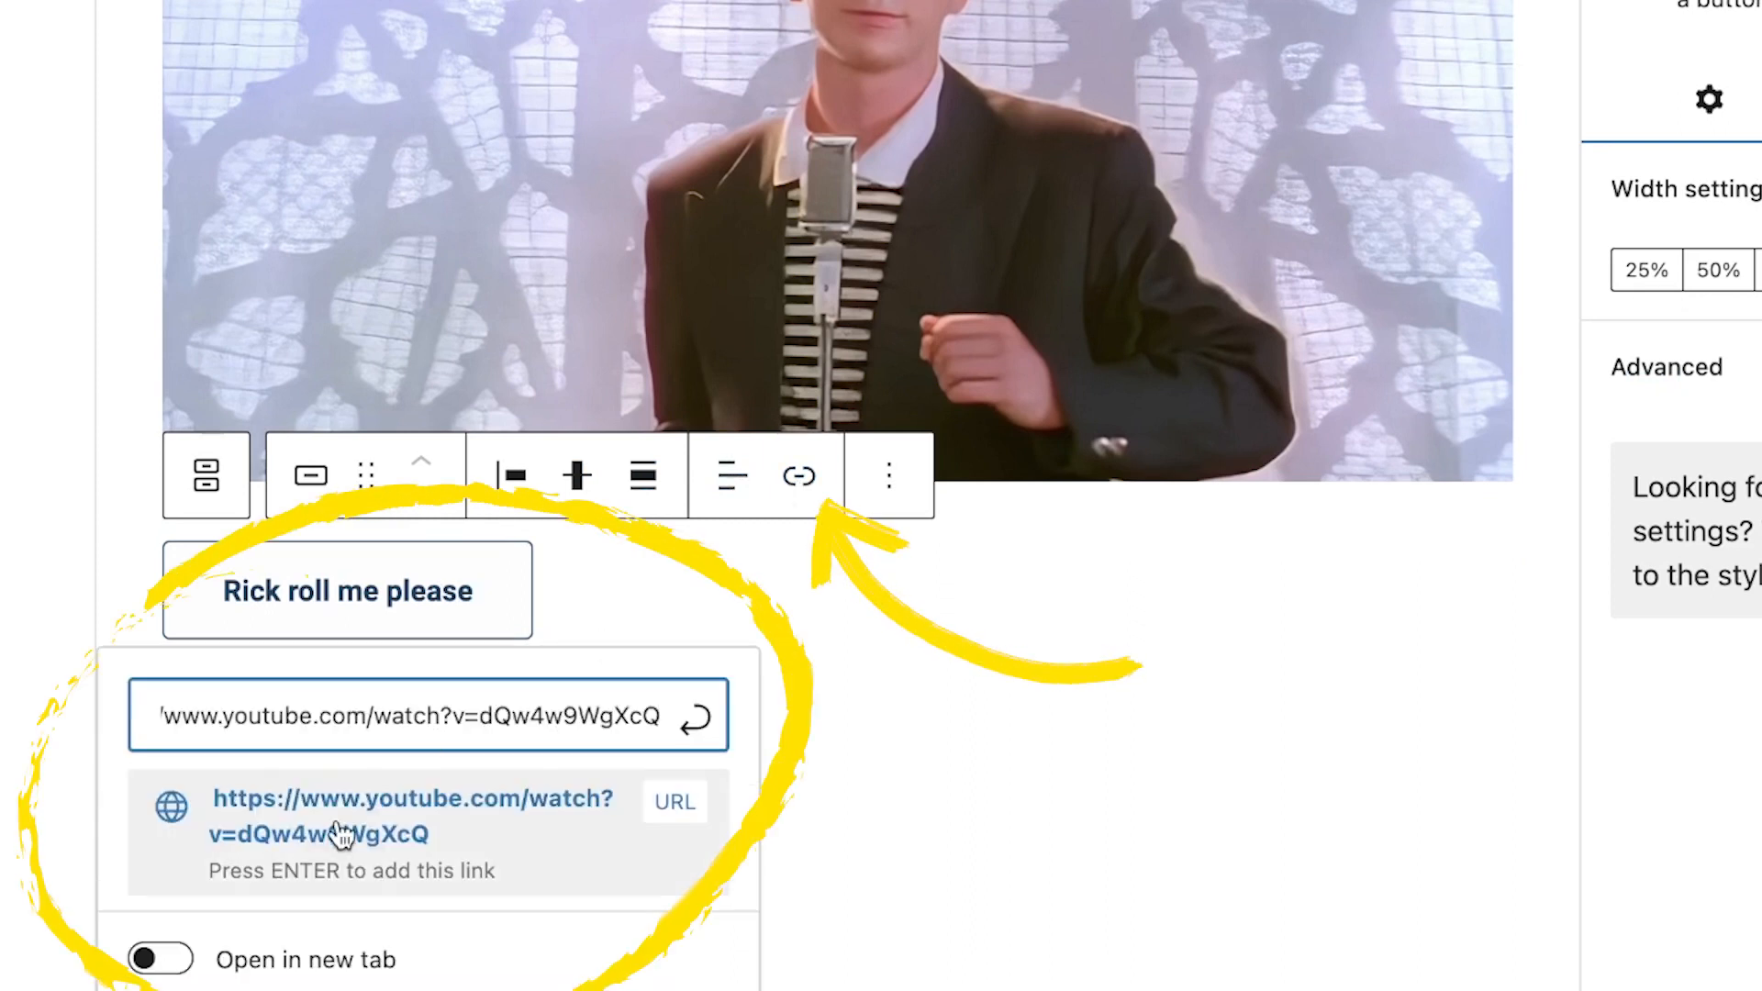
pyautogui.scroll(-3, 209, 945)
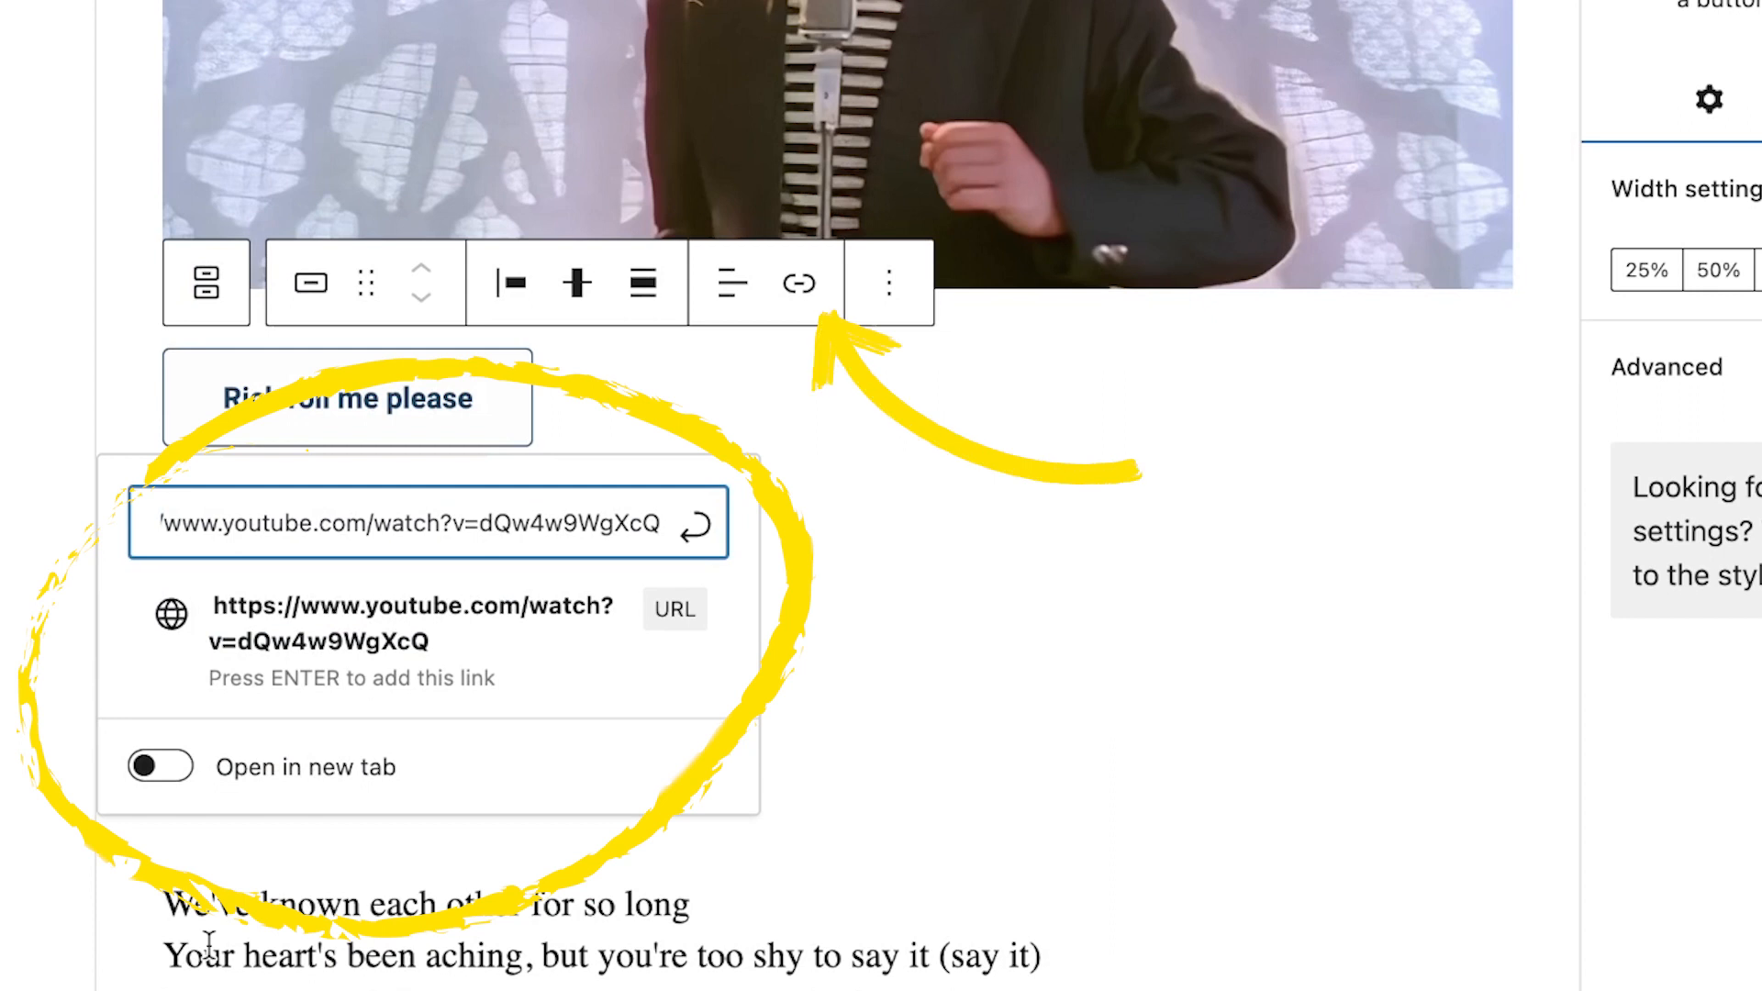
pyautogui.click(160, 767)
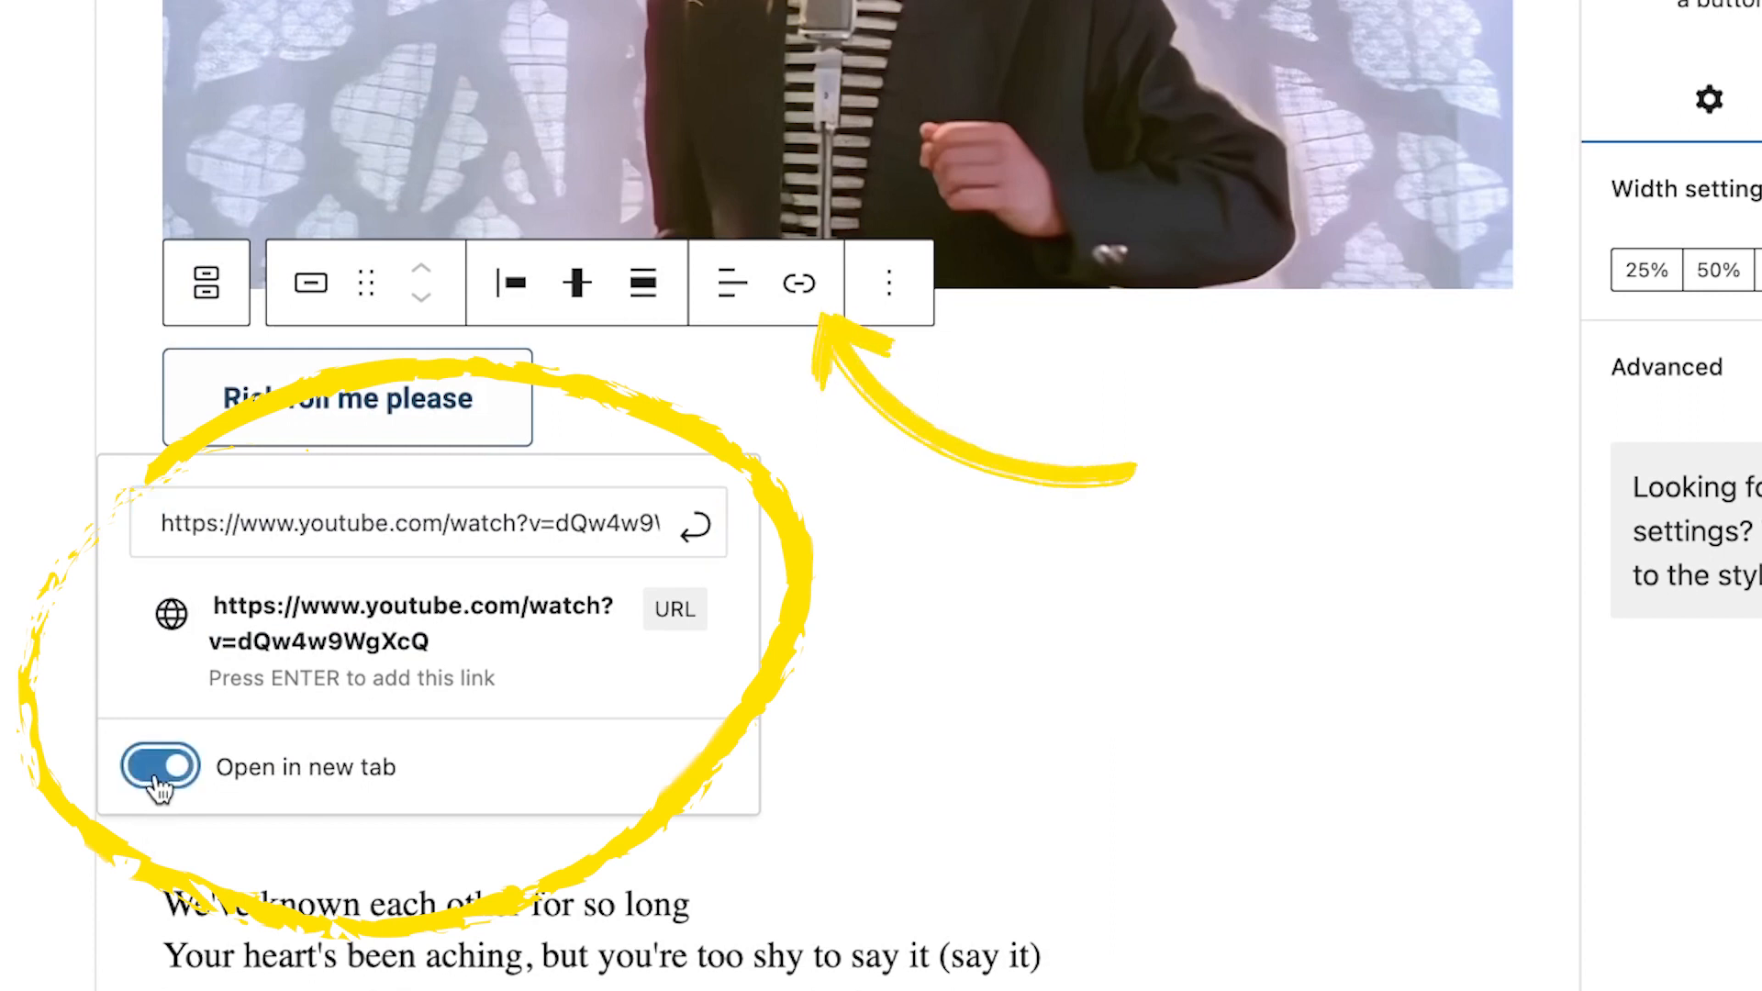
pyautogui.click(696, 540)
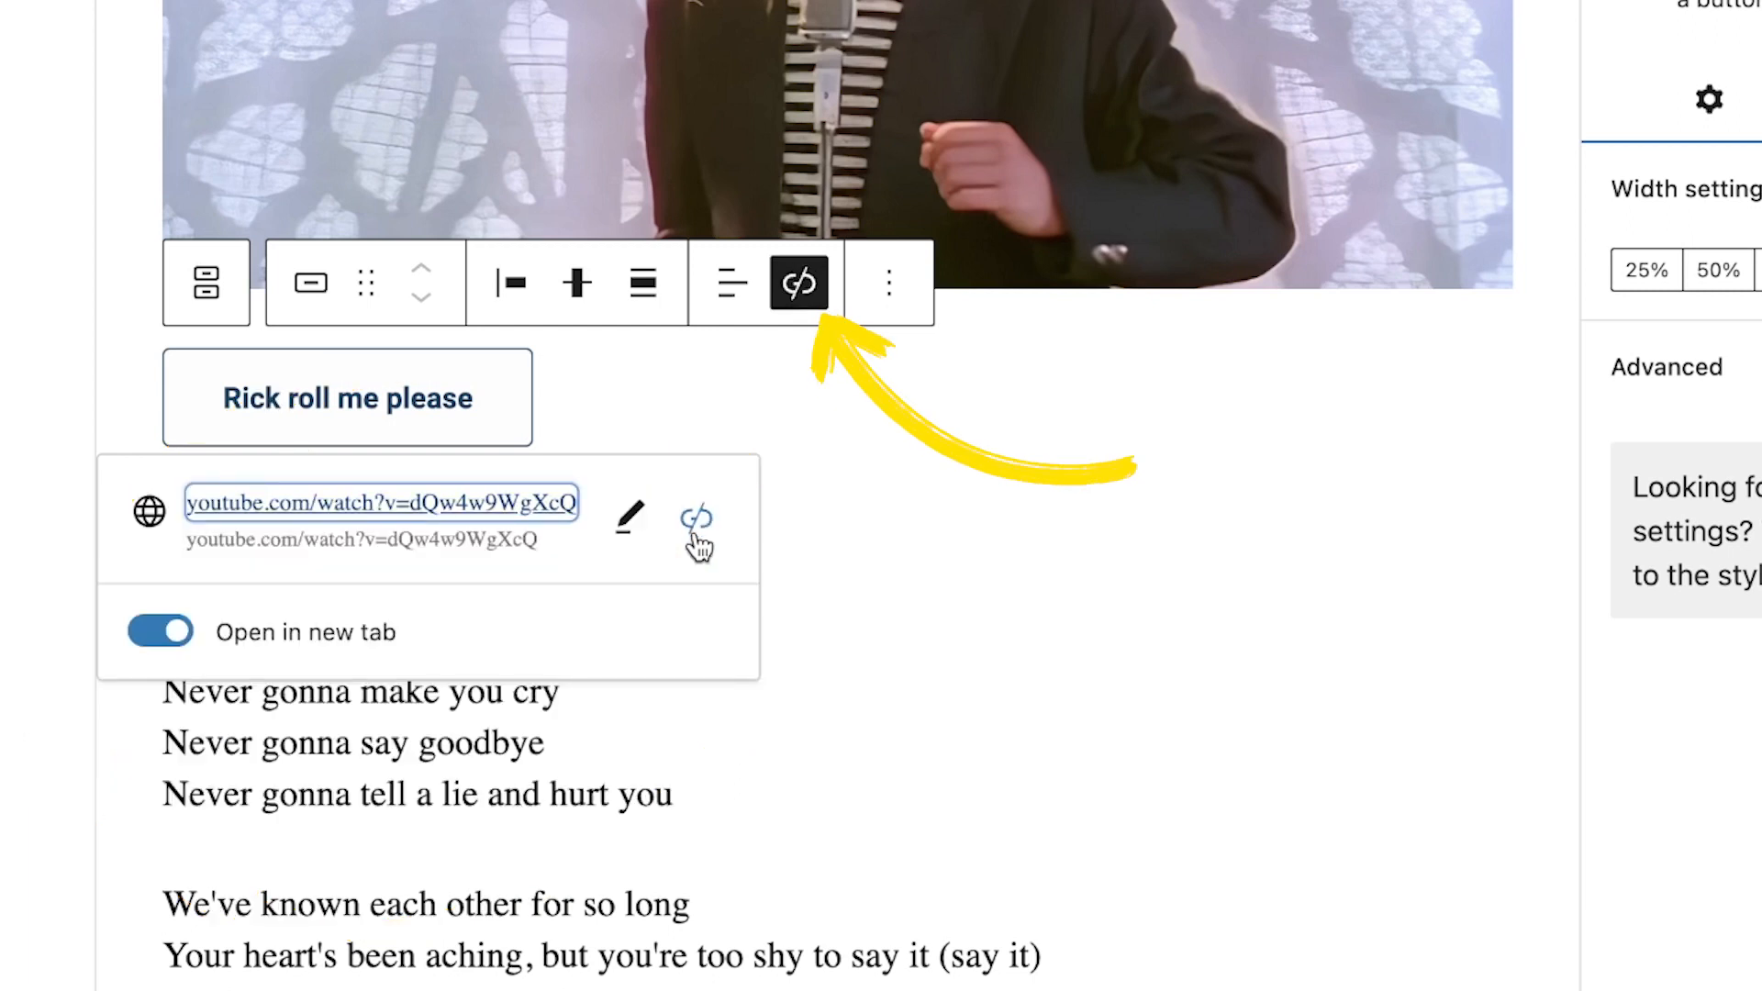
pyautogui.click(876, 519)
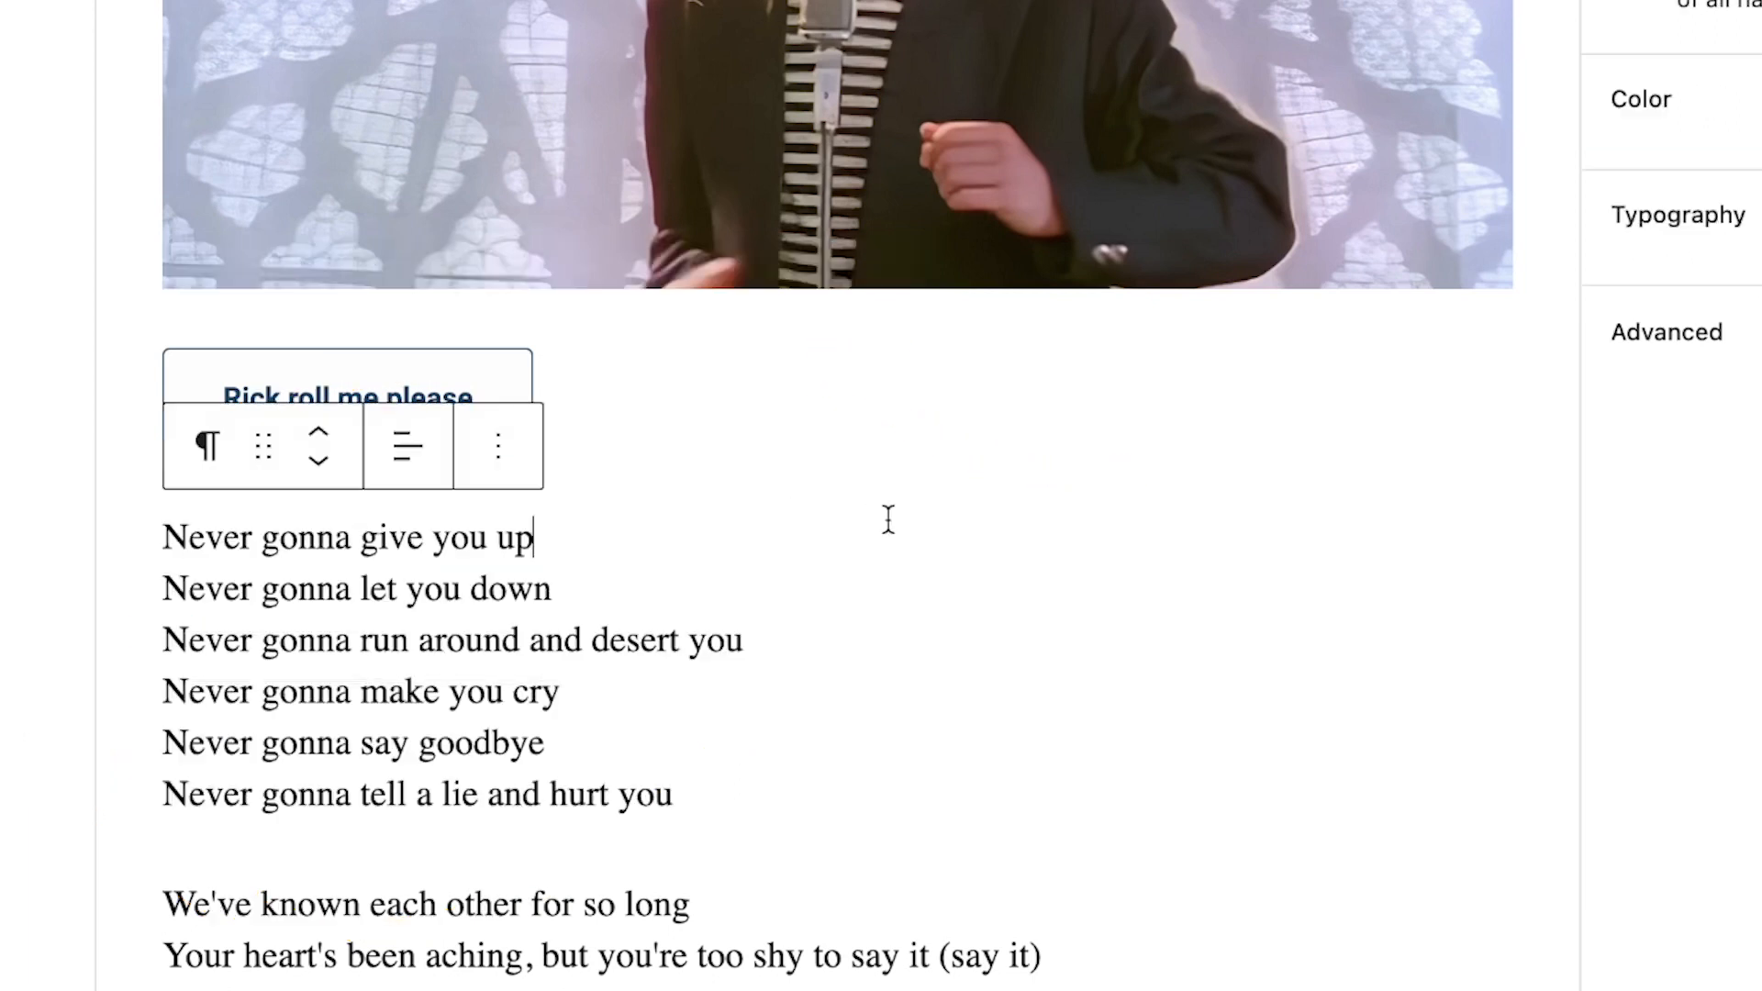
pyautogui.click(503, 386)
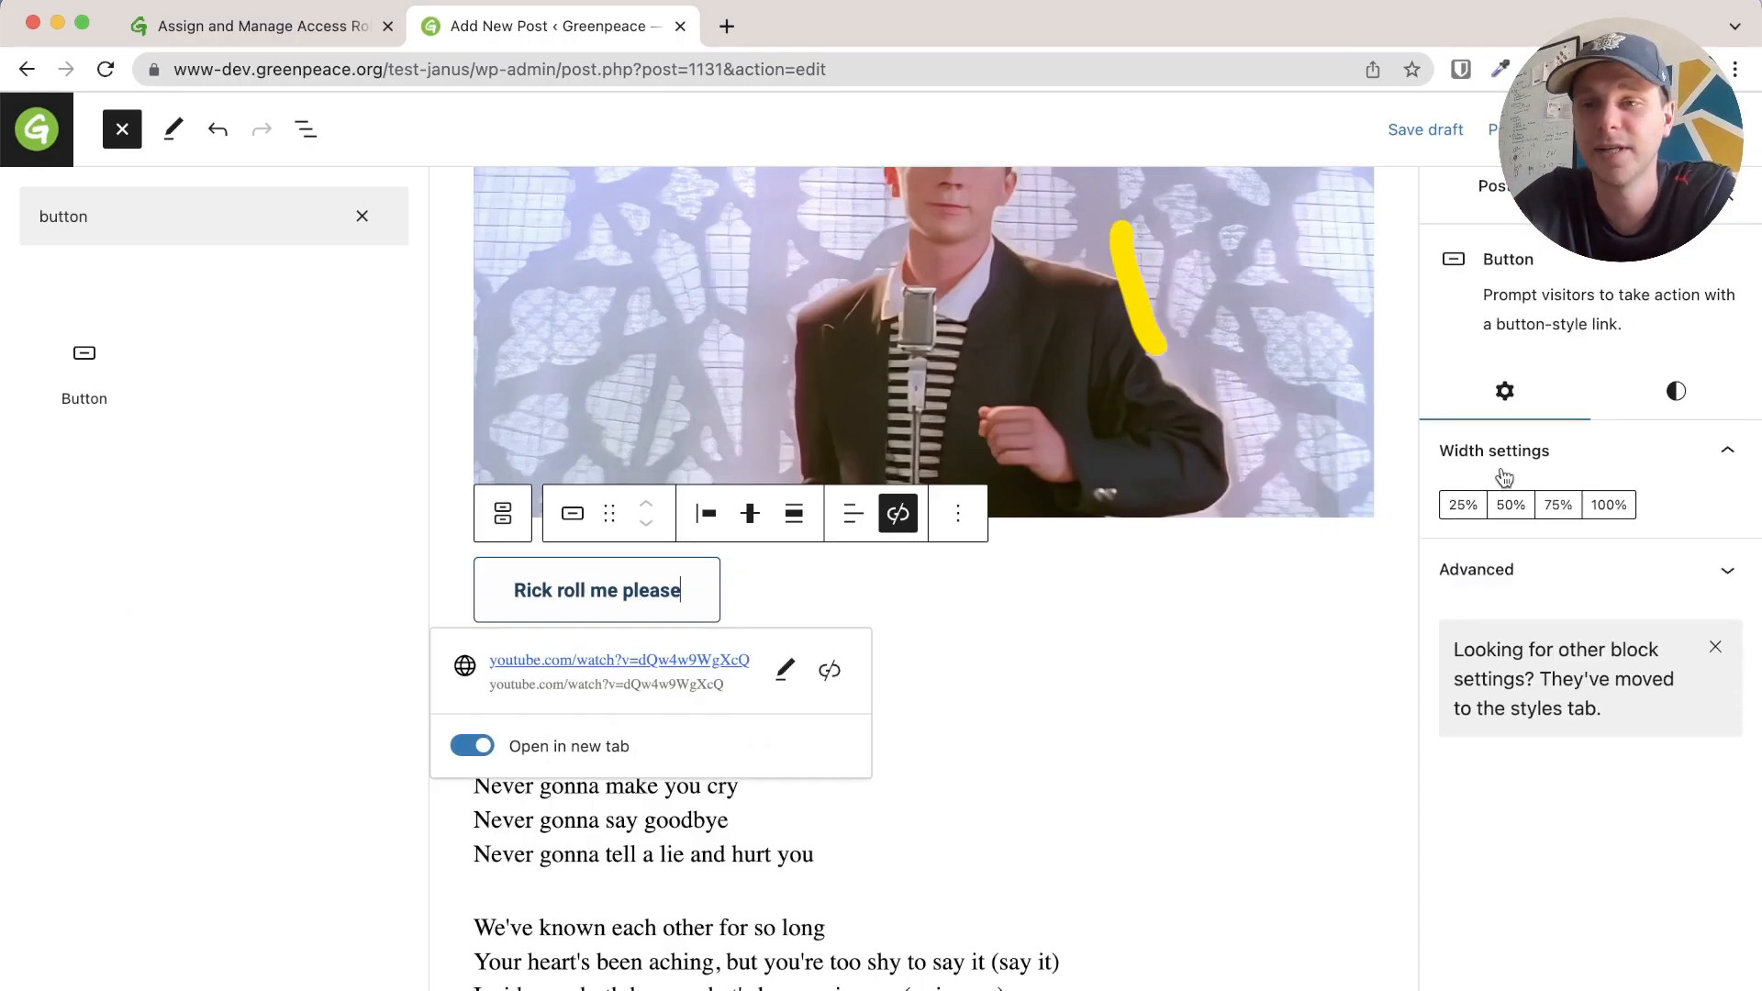
pyautogui.click(1663, 399)
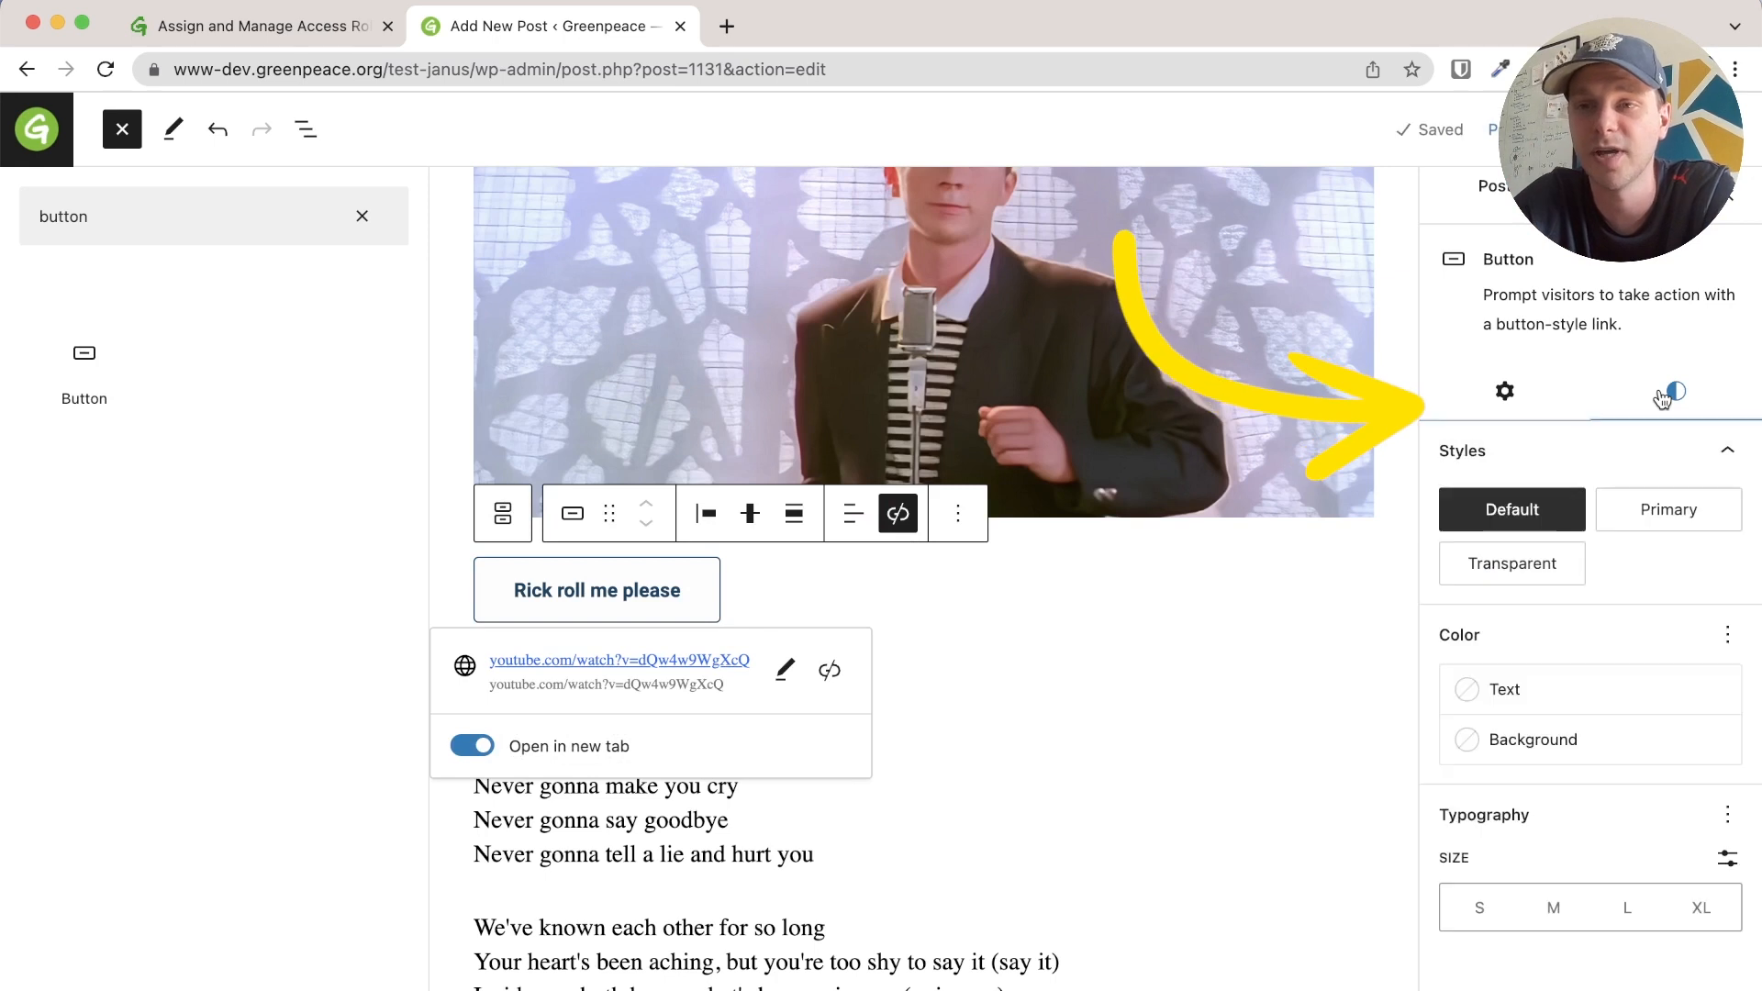
# Try the Primary and Transparent button styles, then keep Default
pyautogui.click(1636, 512)
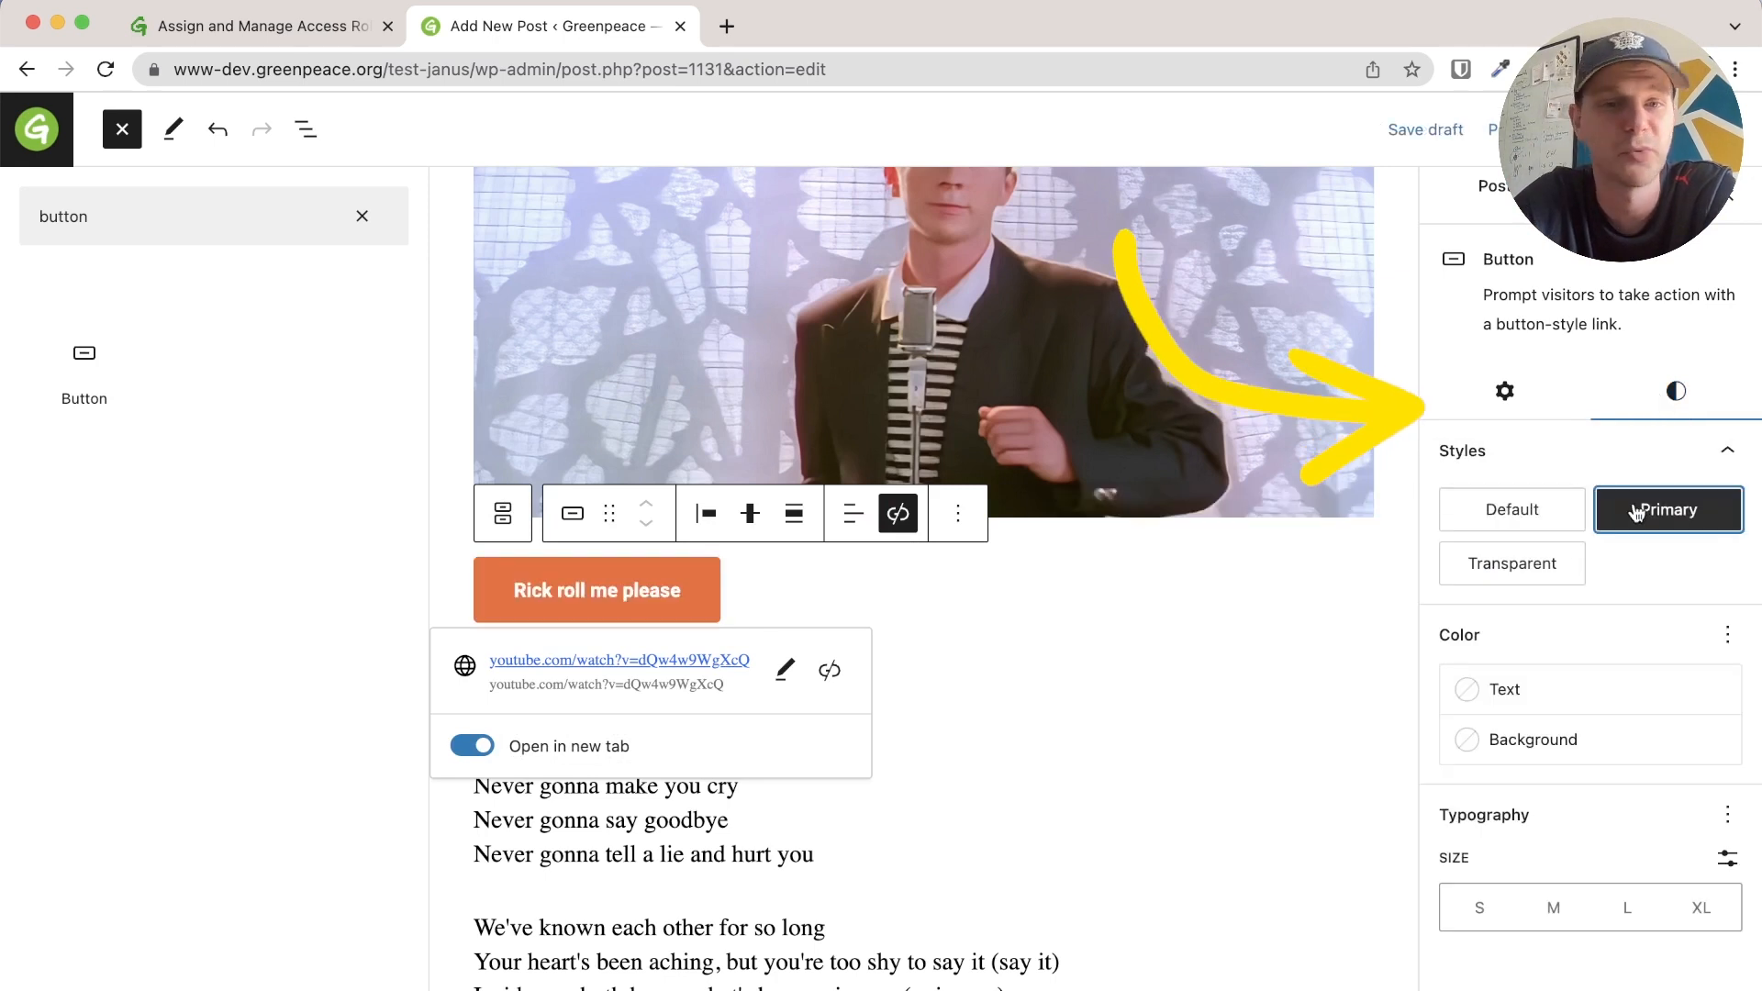
pyautogui.click(1547, 564)
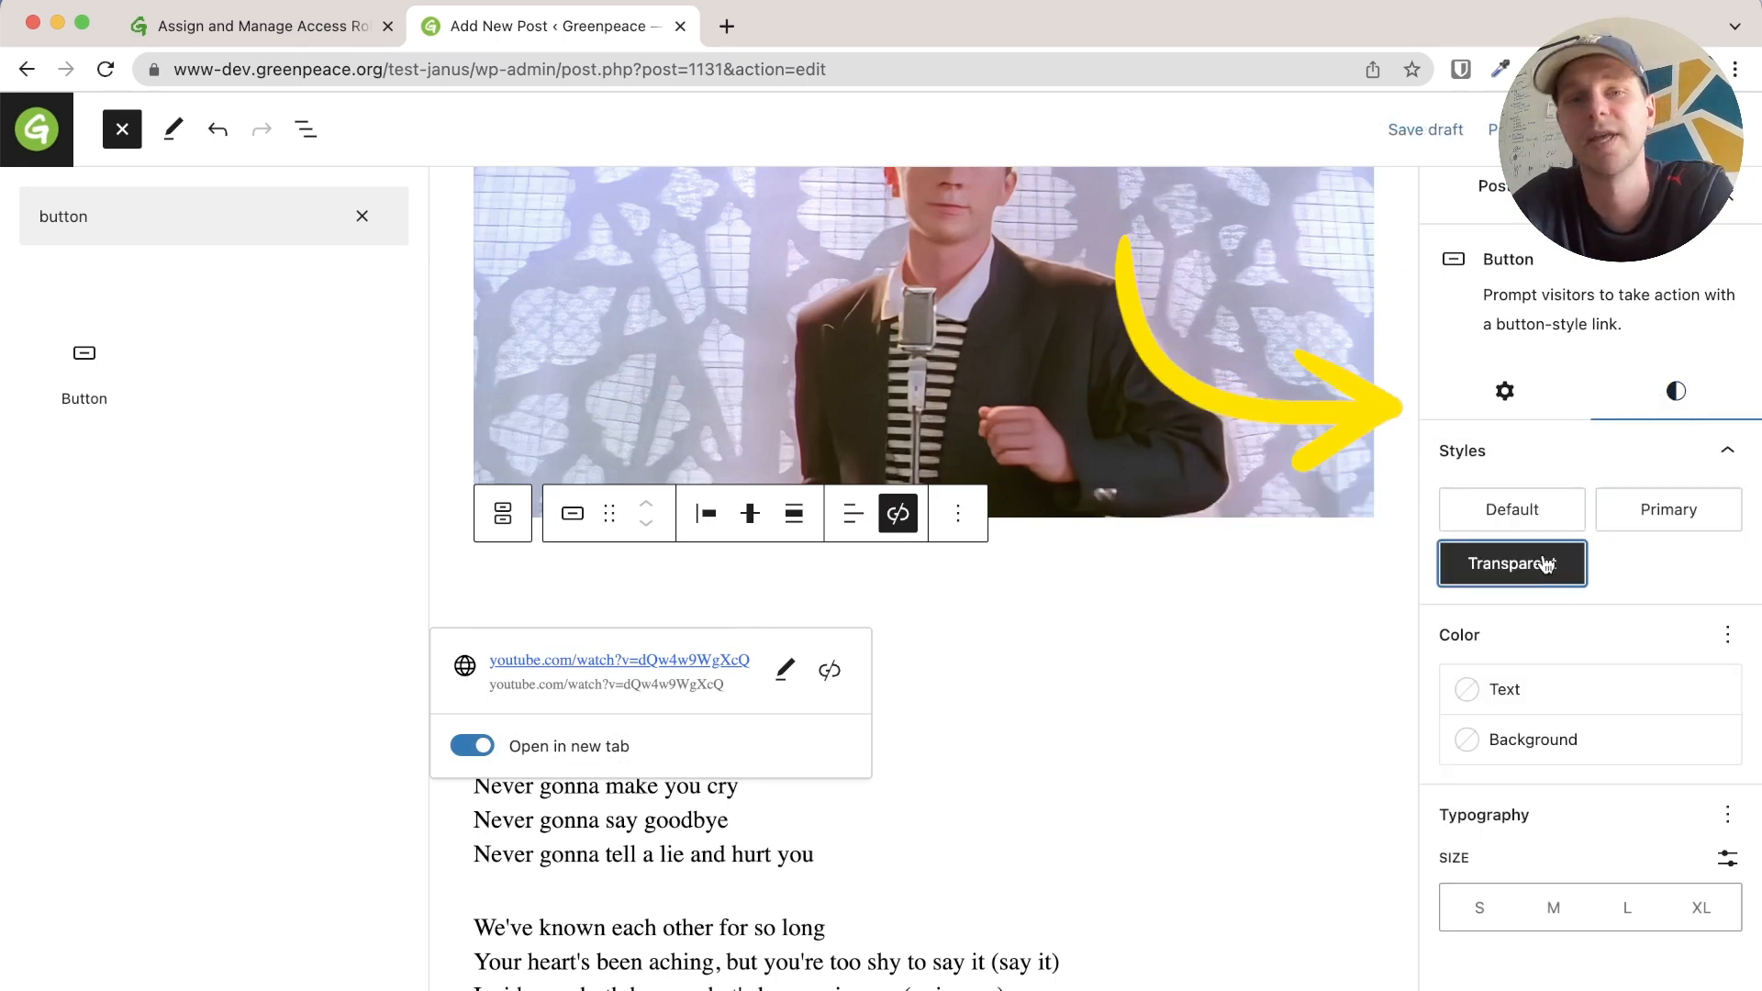
pyautogui.click(1549, 525)
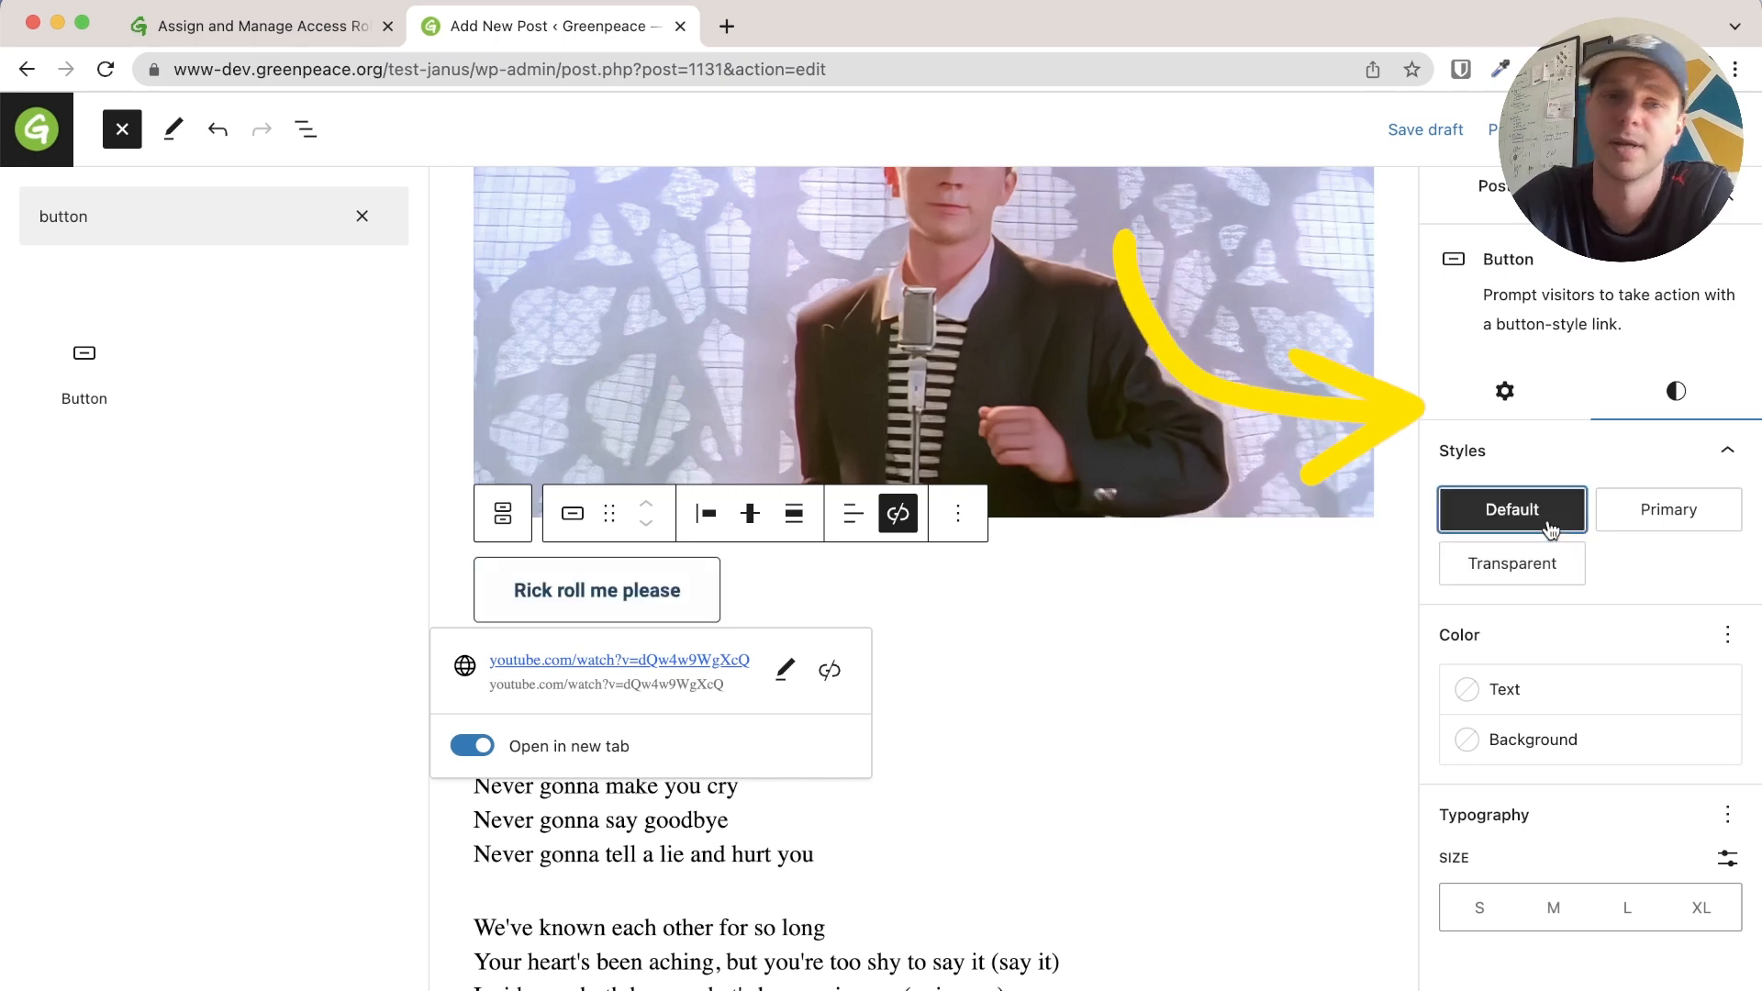
pyautogui.click(1450, 573)
pyautogui.click(1535, 514)
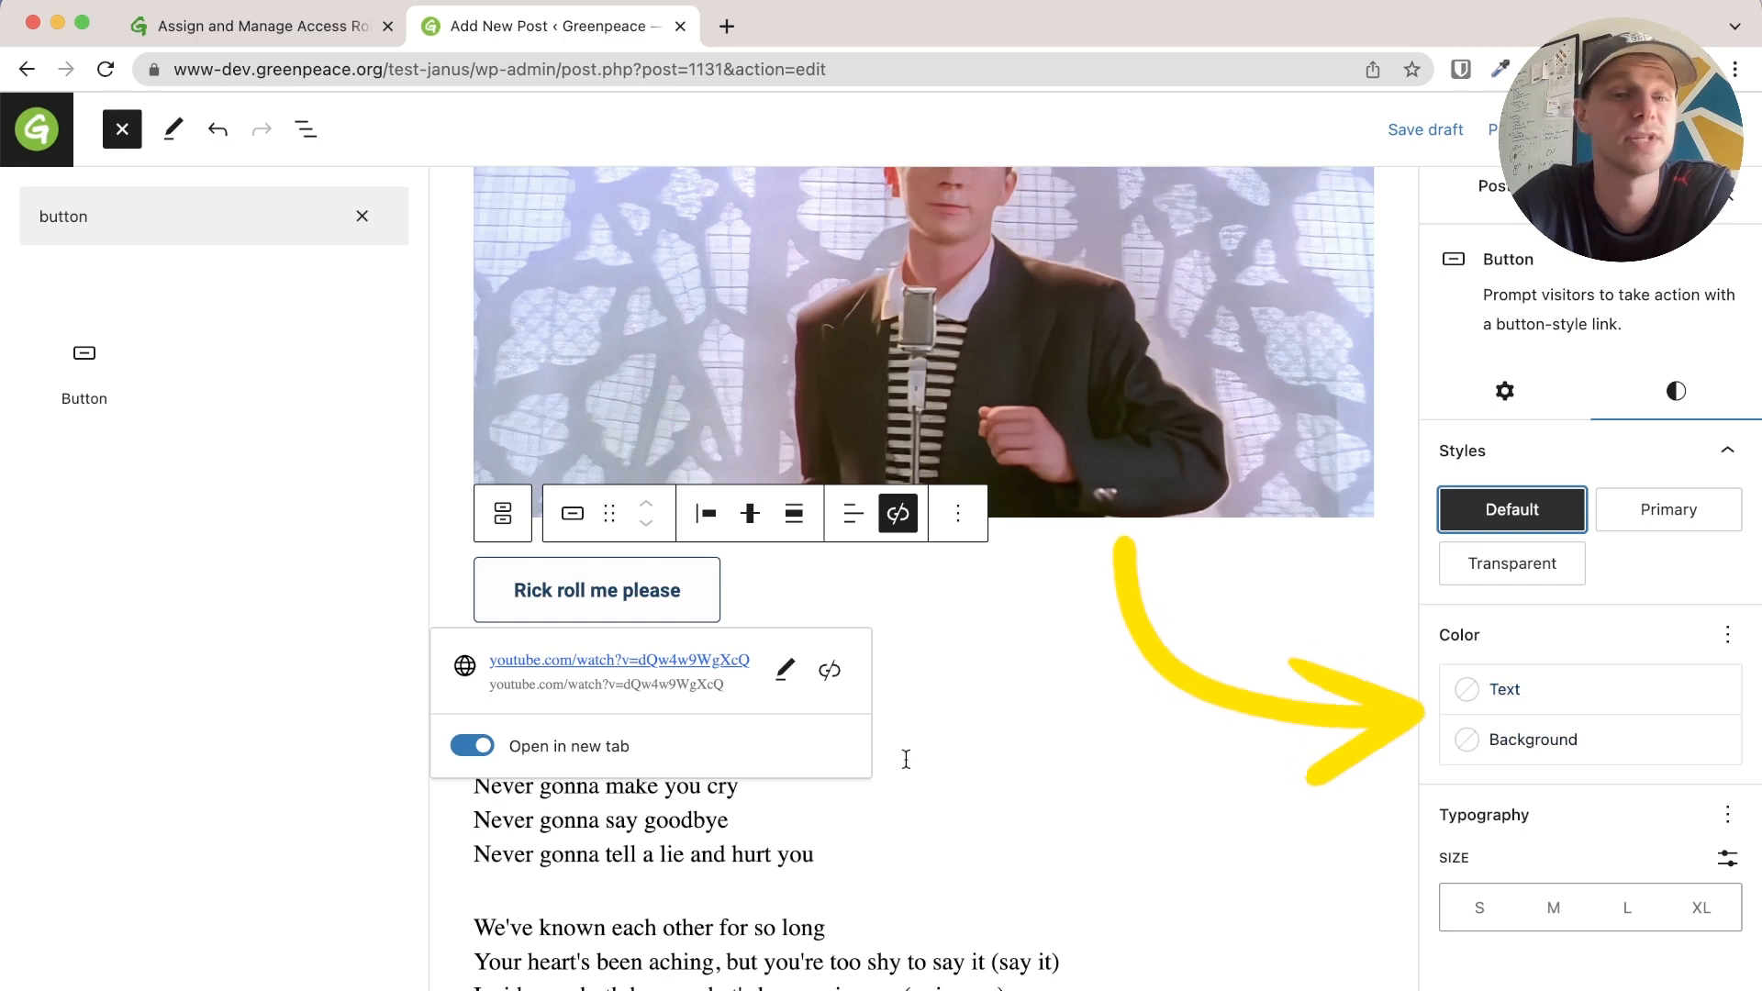
# Set the button width to 75% after trying 50%, 100% and 25%
pyautogui.click(1478, 401)
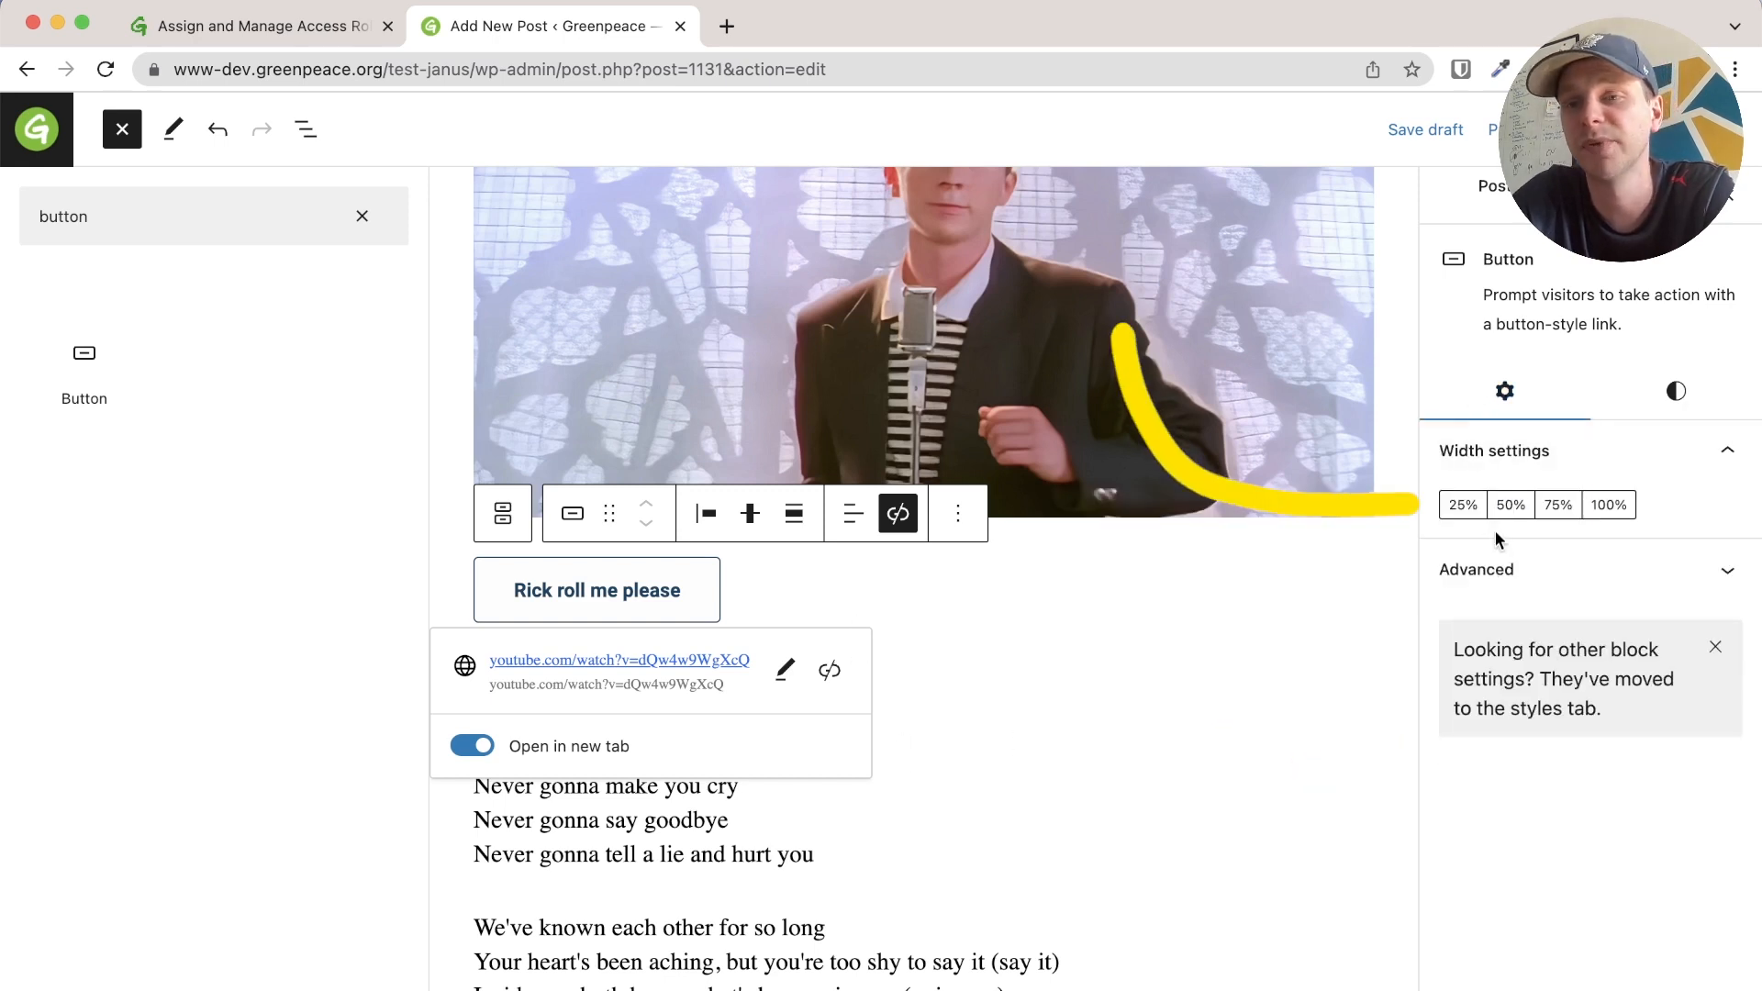
pyautogui.click(1505, 506)
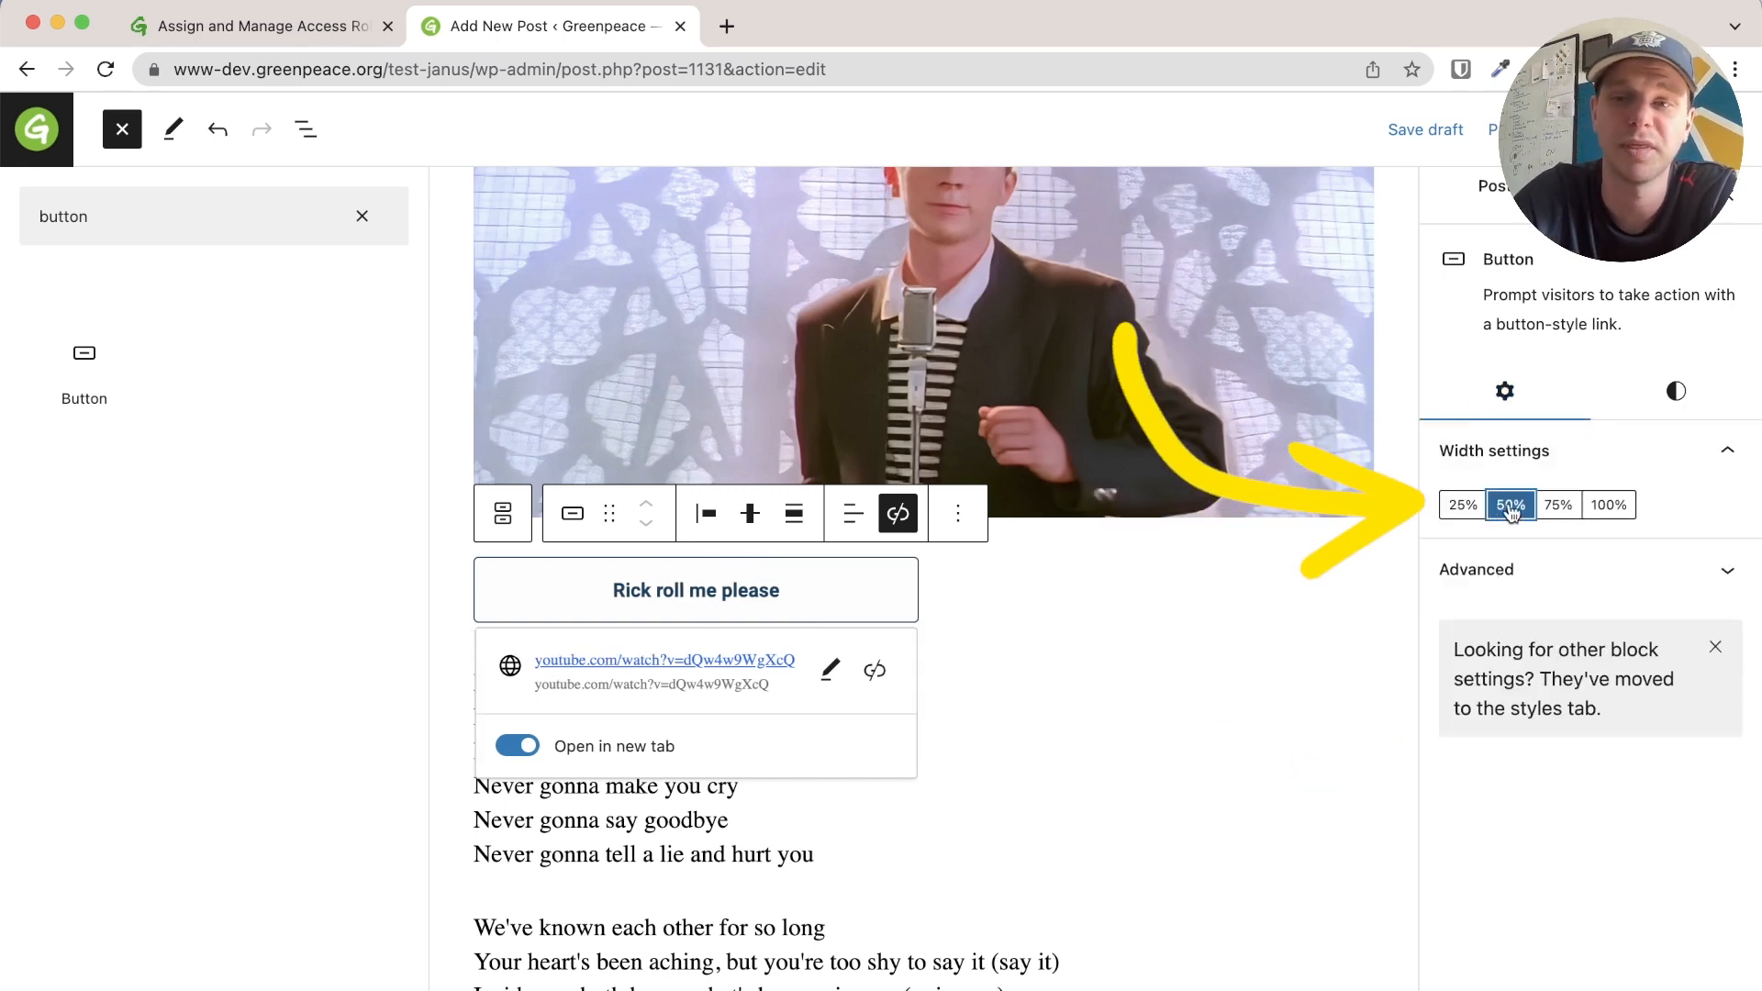
pyautogui.click(1608, 505)
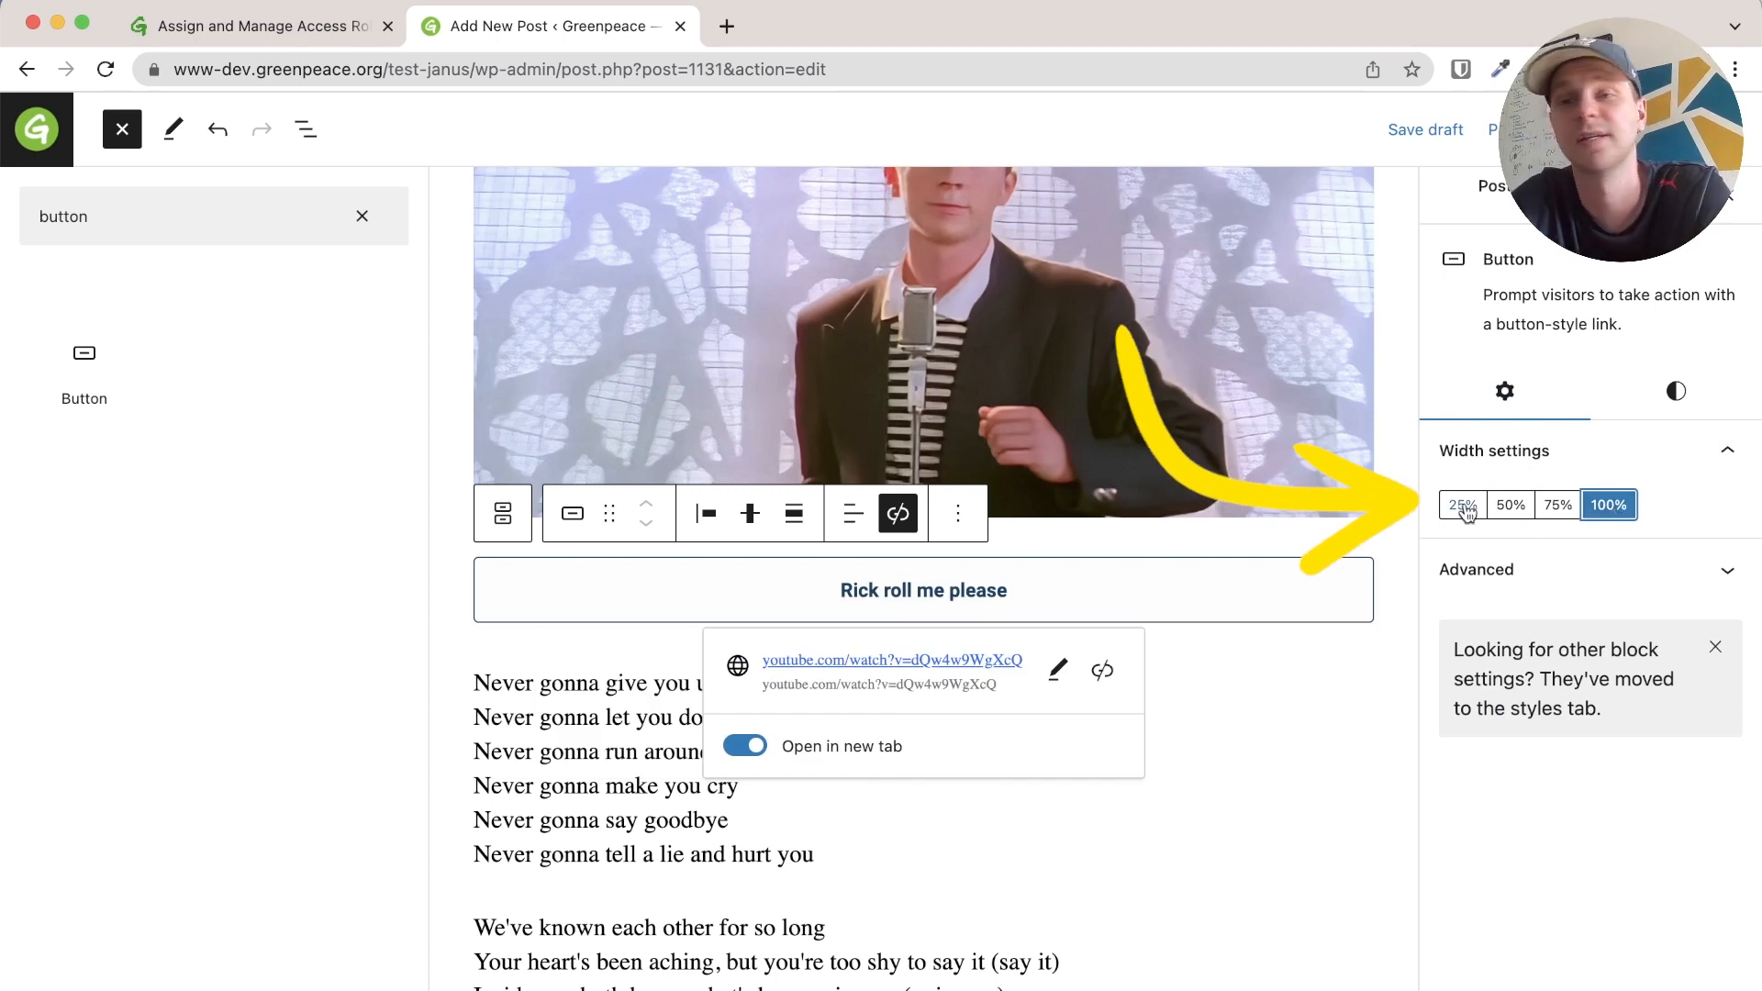
pyautogui.click(1463, 505)
pyautogui.click(1553, 505)
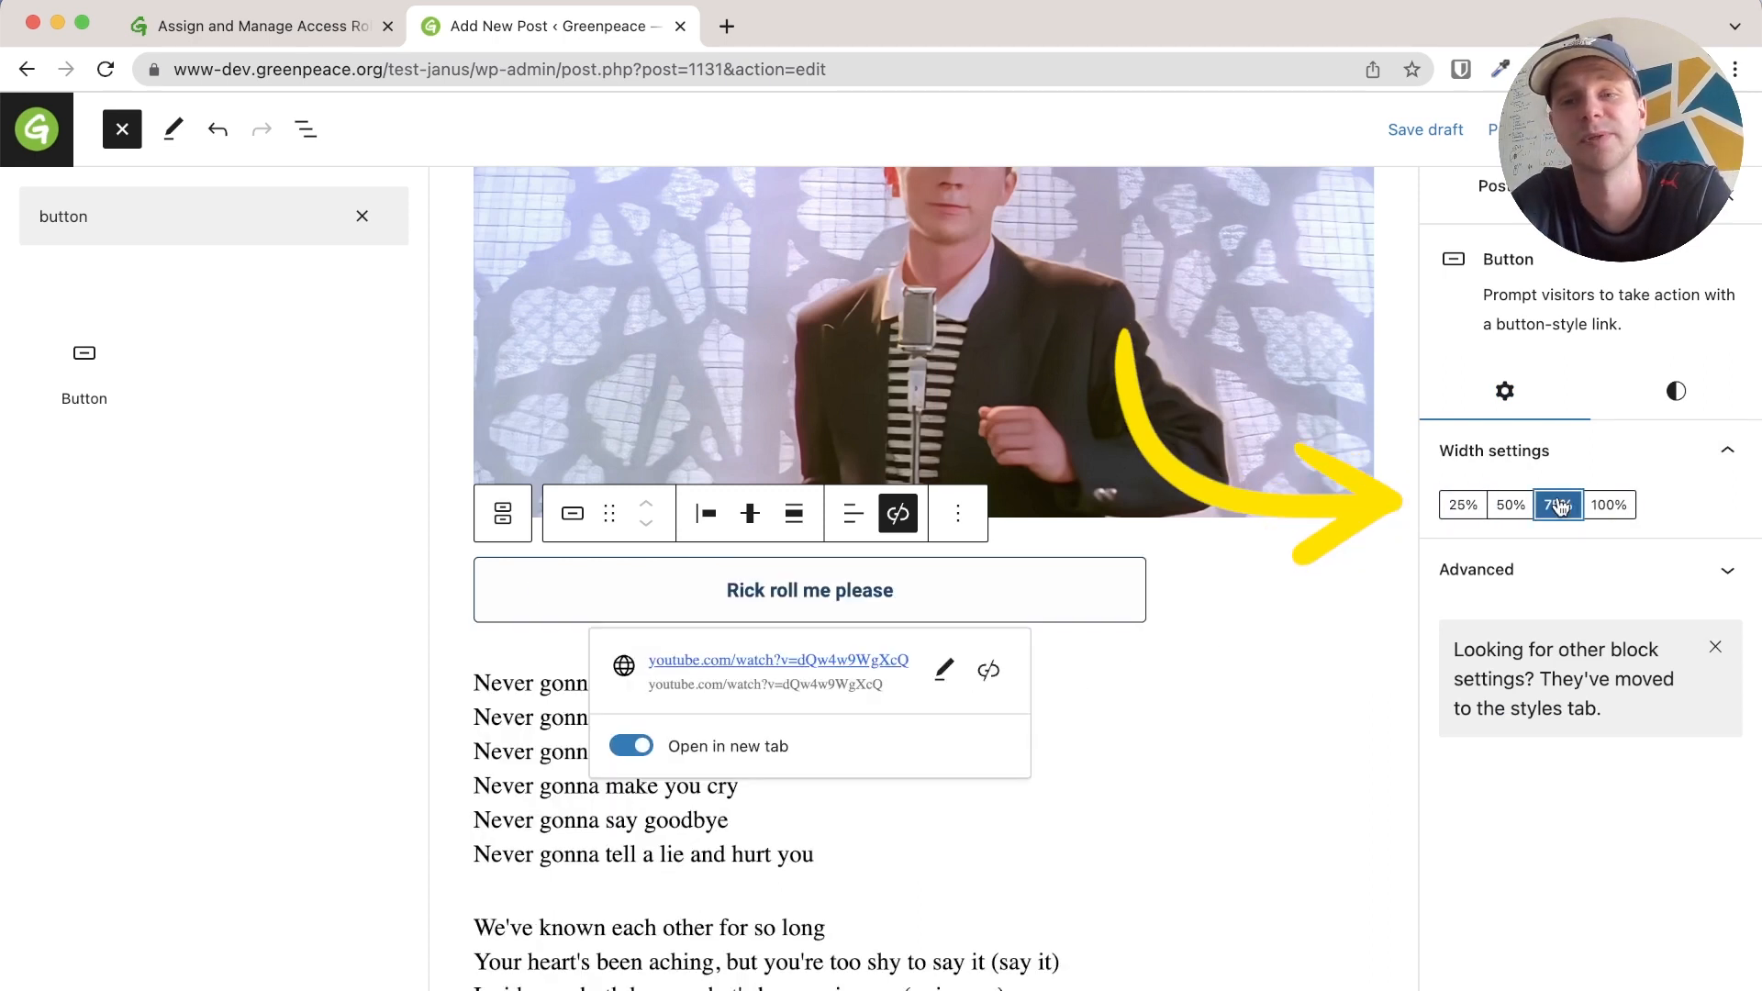
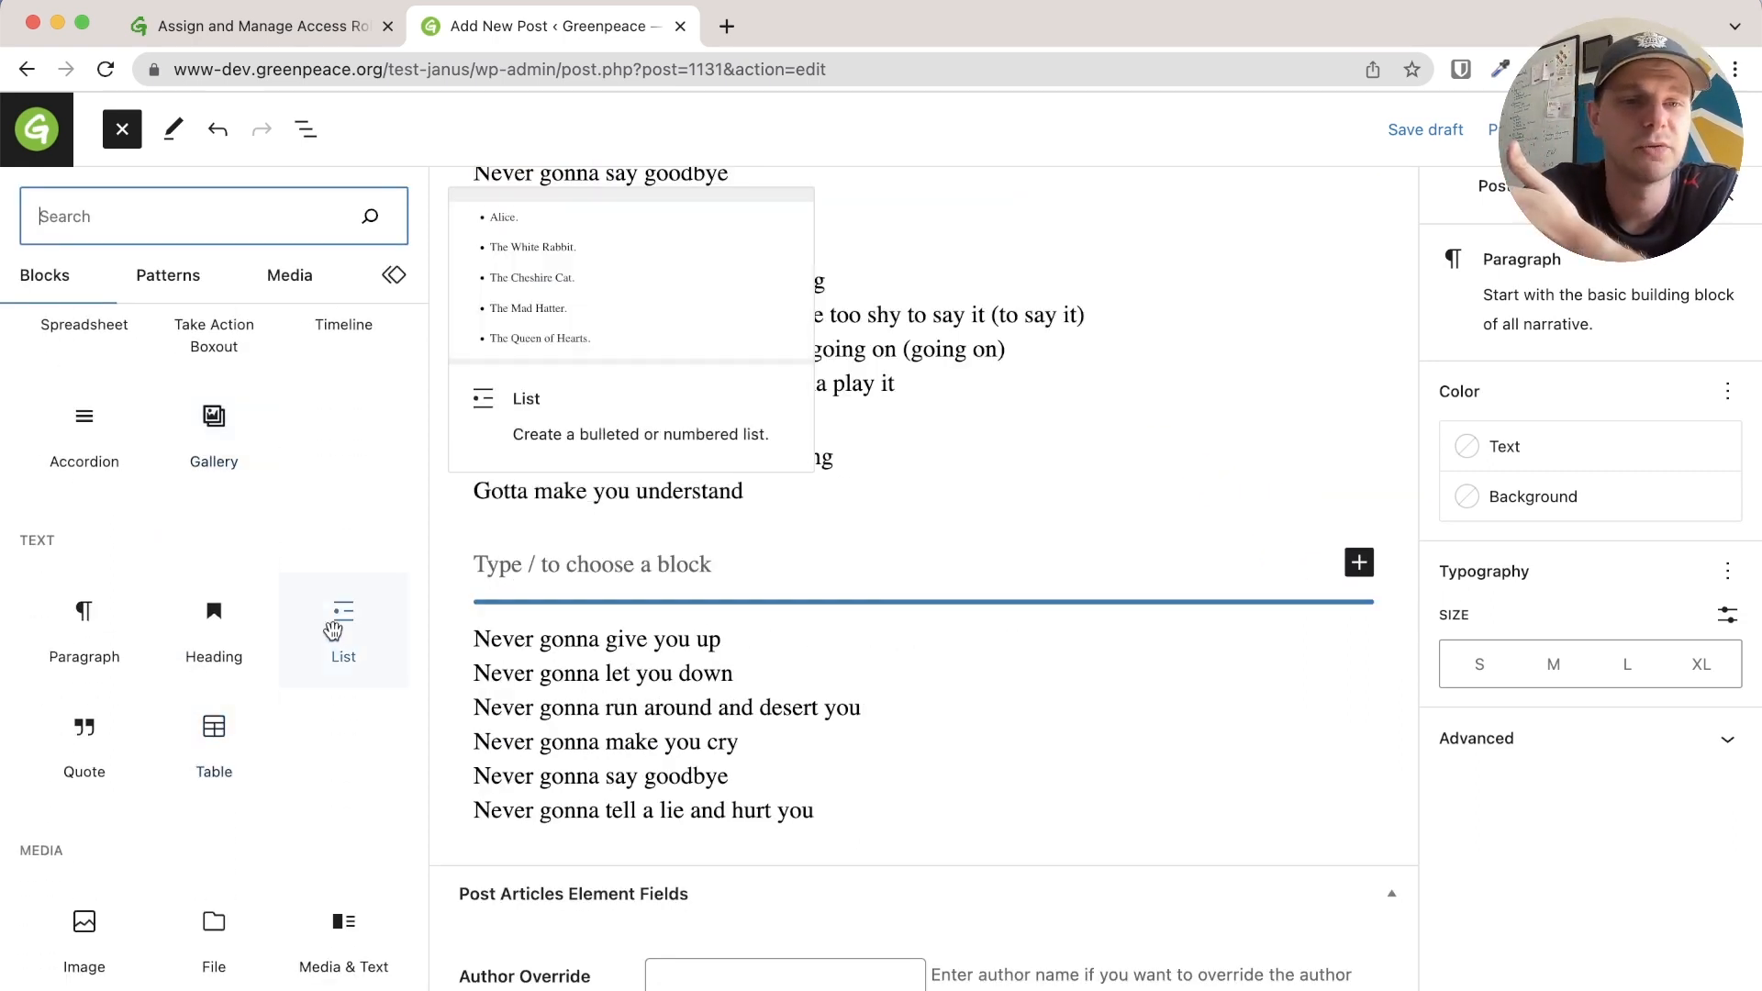
# Embed the Never Gonna Give You Up YouTube video between the lyric verses from its pasted URL
pyautogui.scroll(-3, 340, 624)
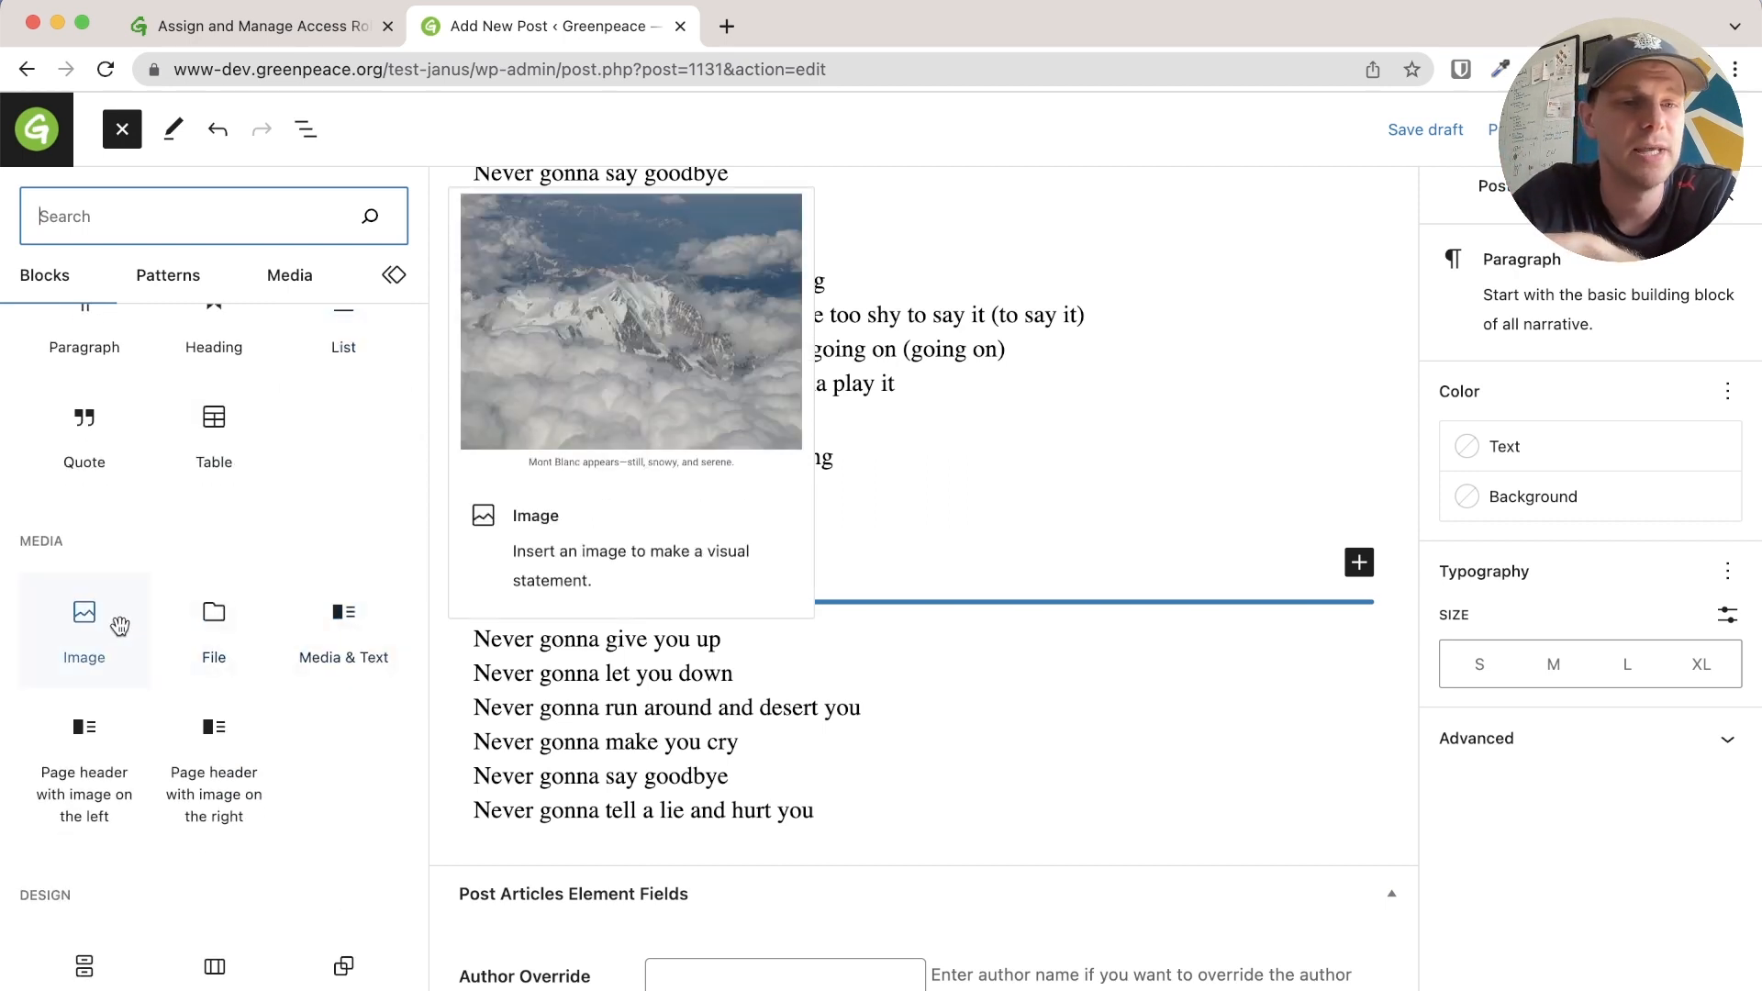
pyautogui.scroll(-3, 284, 727)
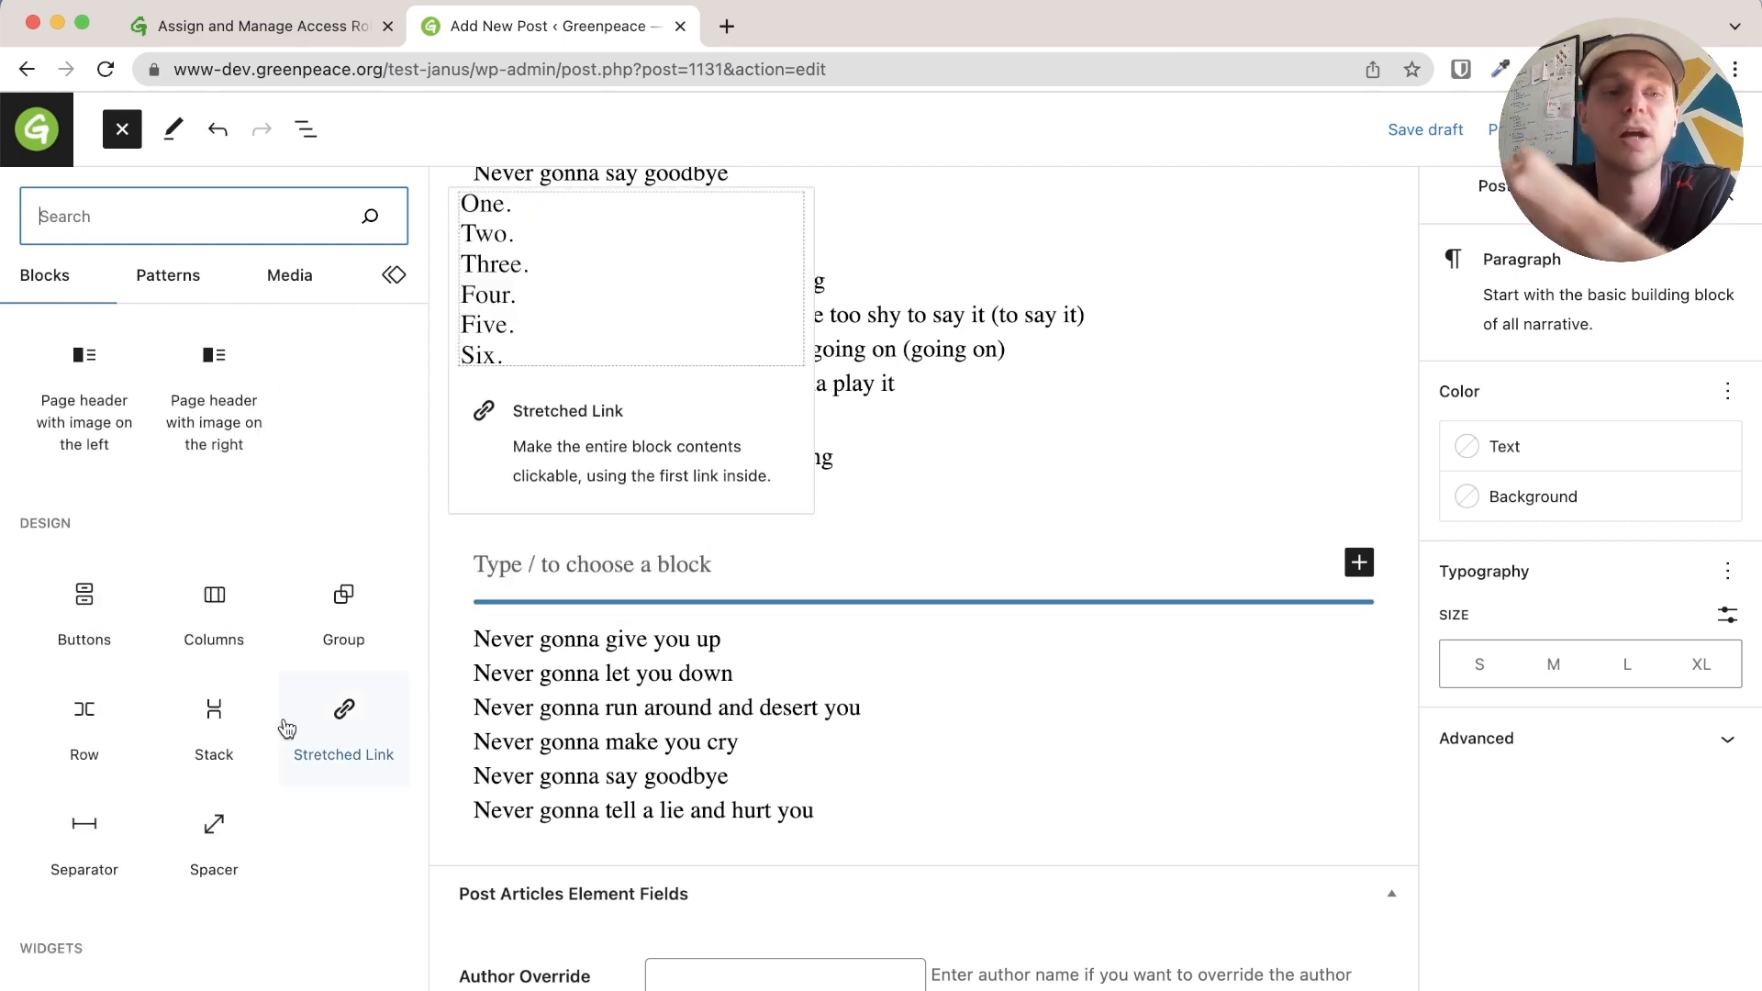
pyautogui.scroll(-2, 286, 725)
pyautogui.scroll(-3, 287, 727)
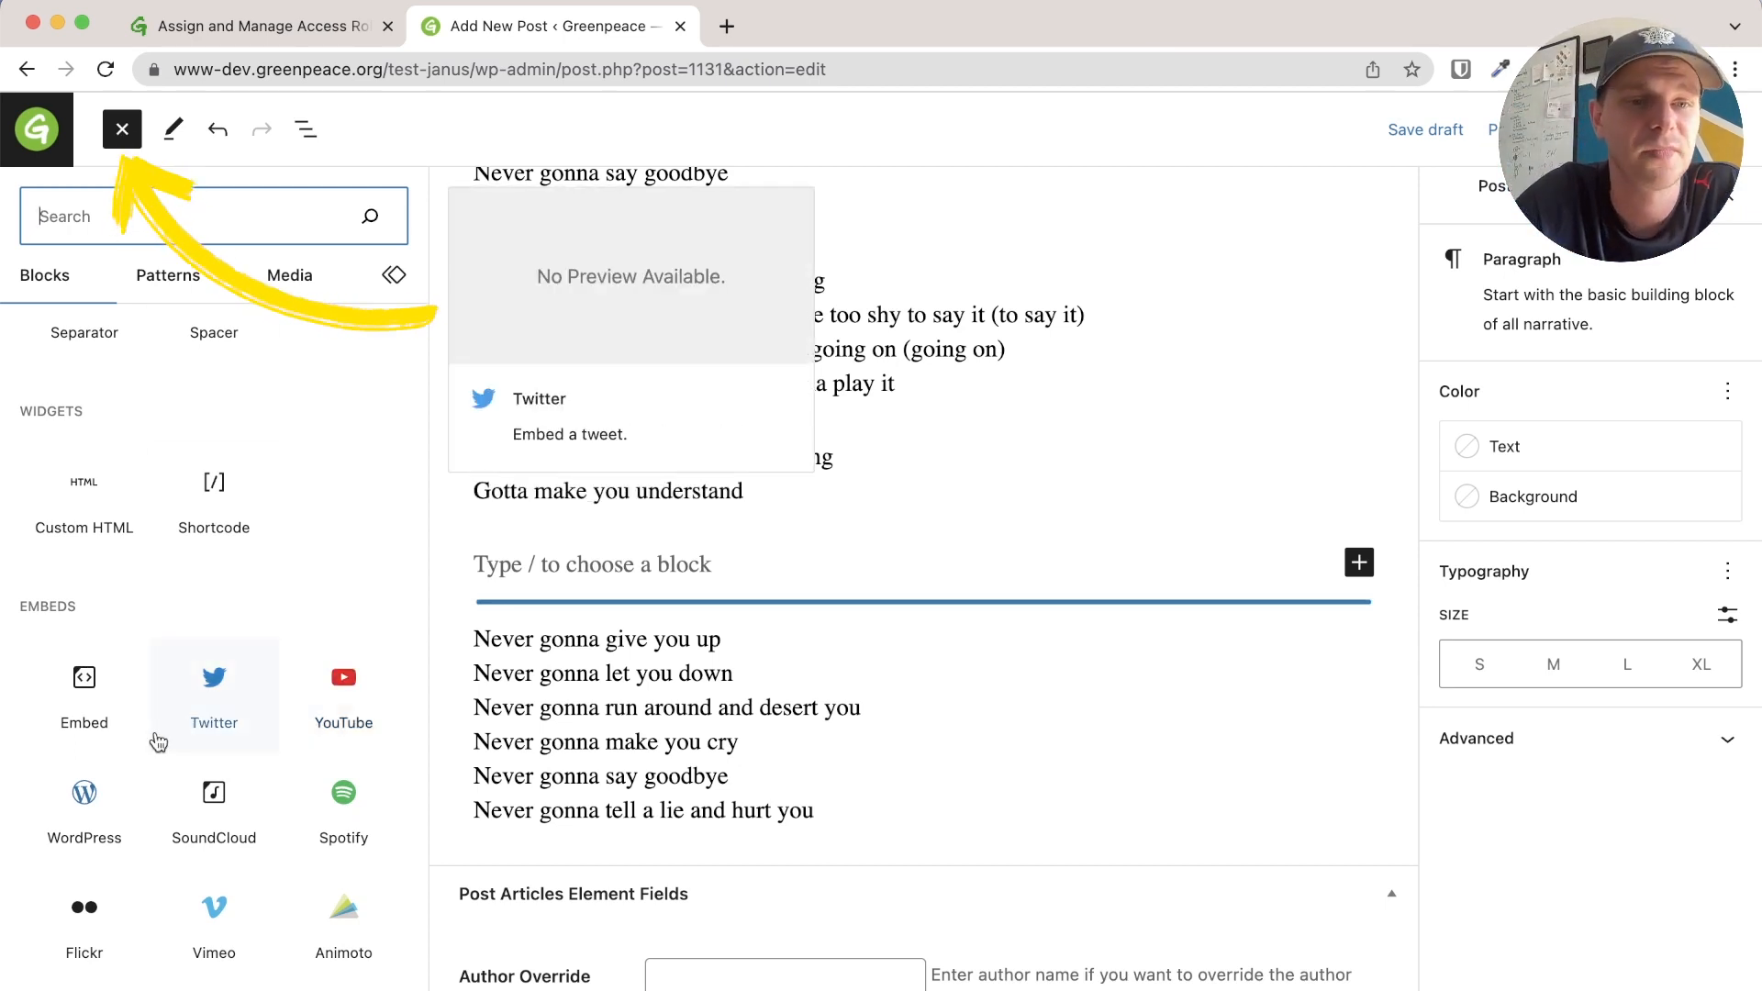
pyautogui.scroll(-3, 193, 477)
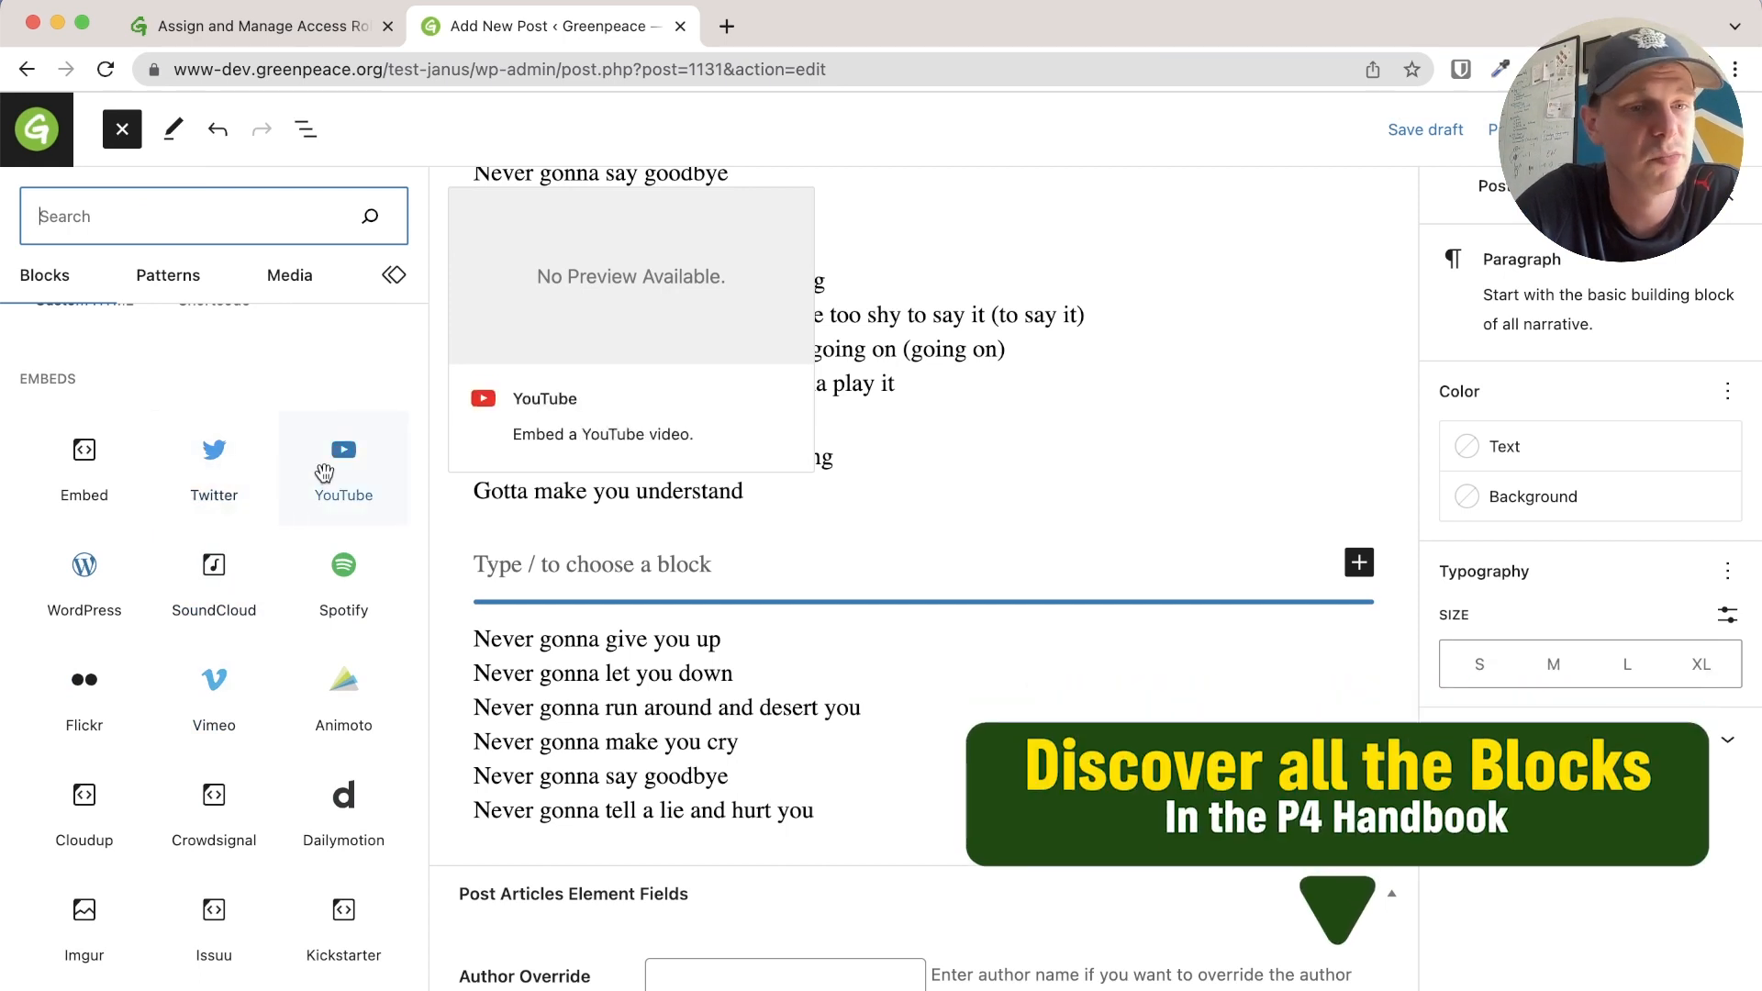
pyautogui.scroll(-6, 205, 637)
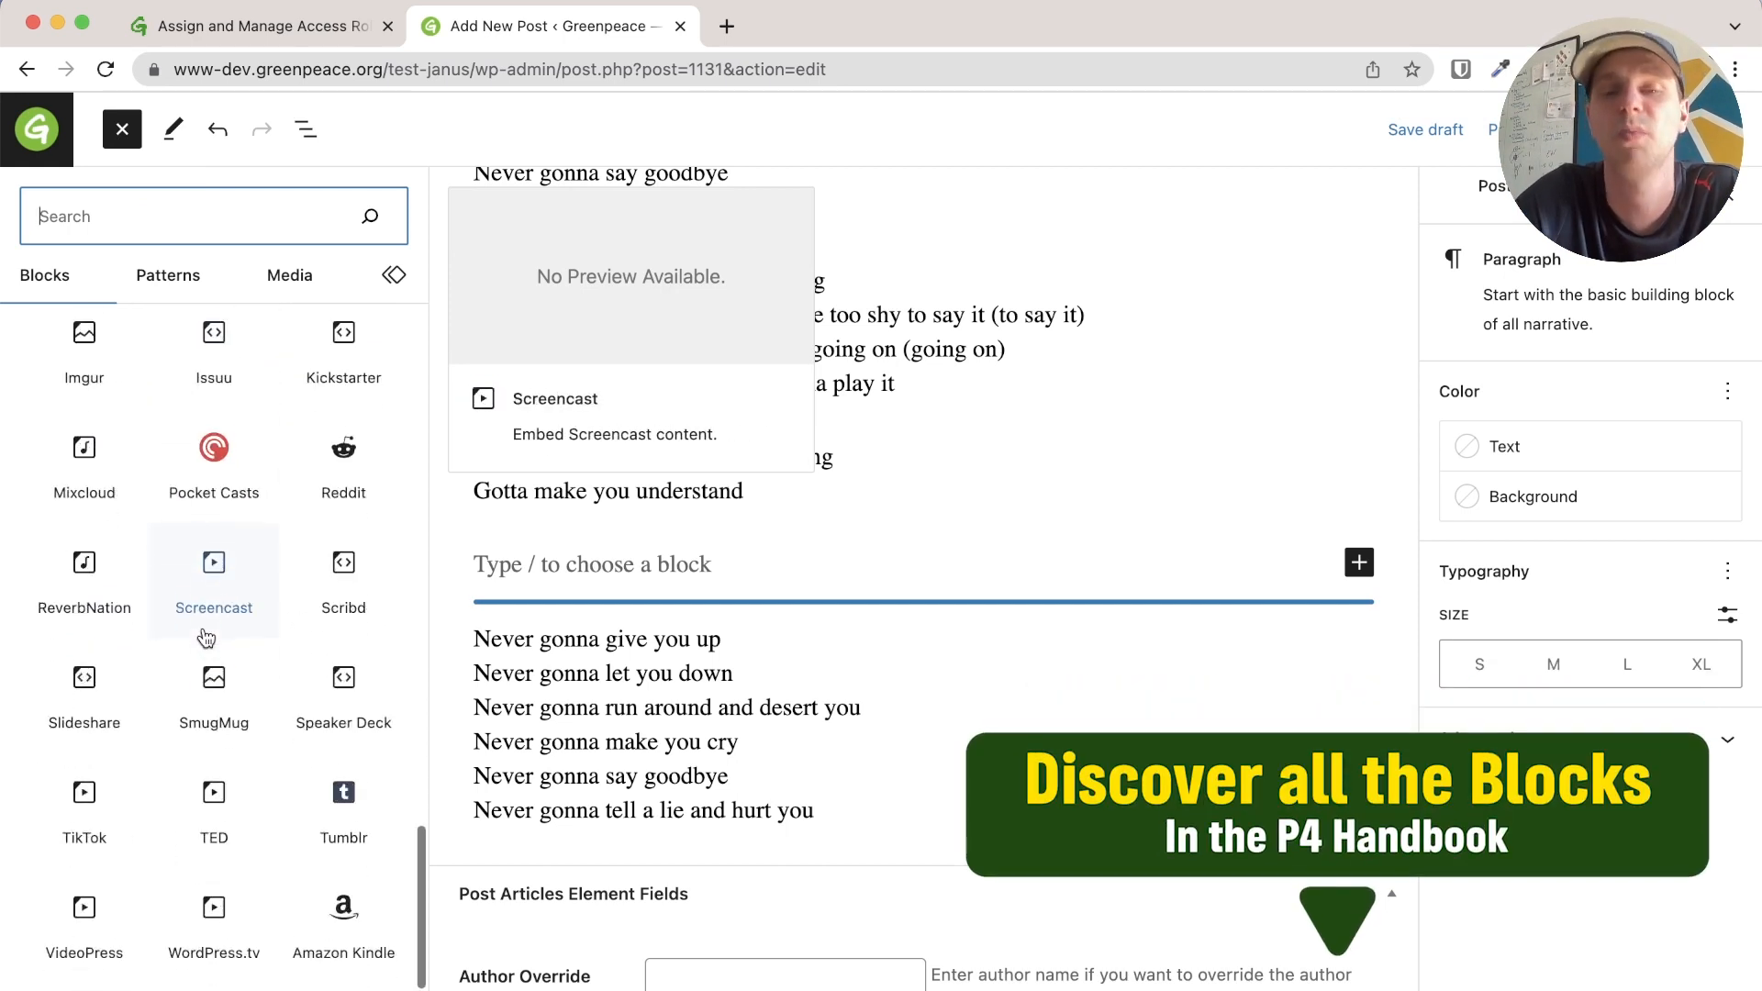
pyautogui.scroll(-2, 205, 638)
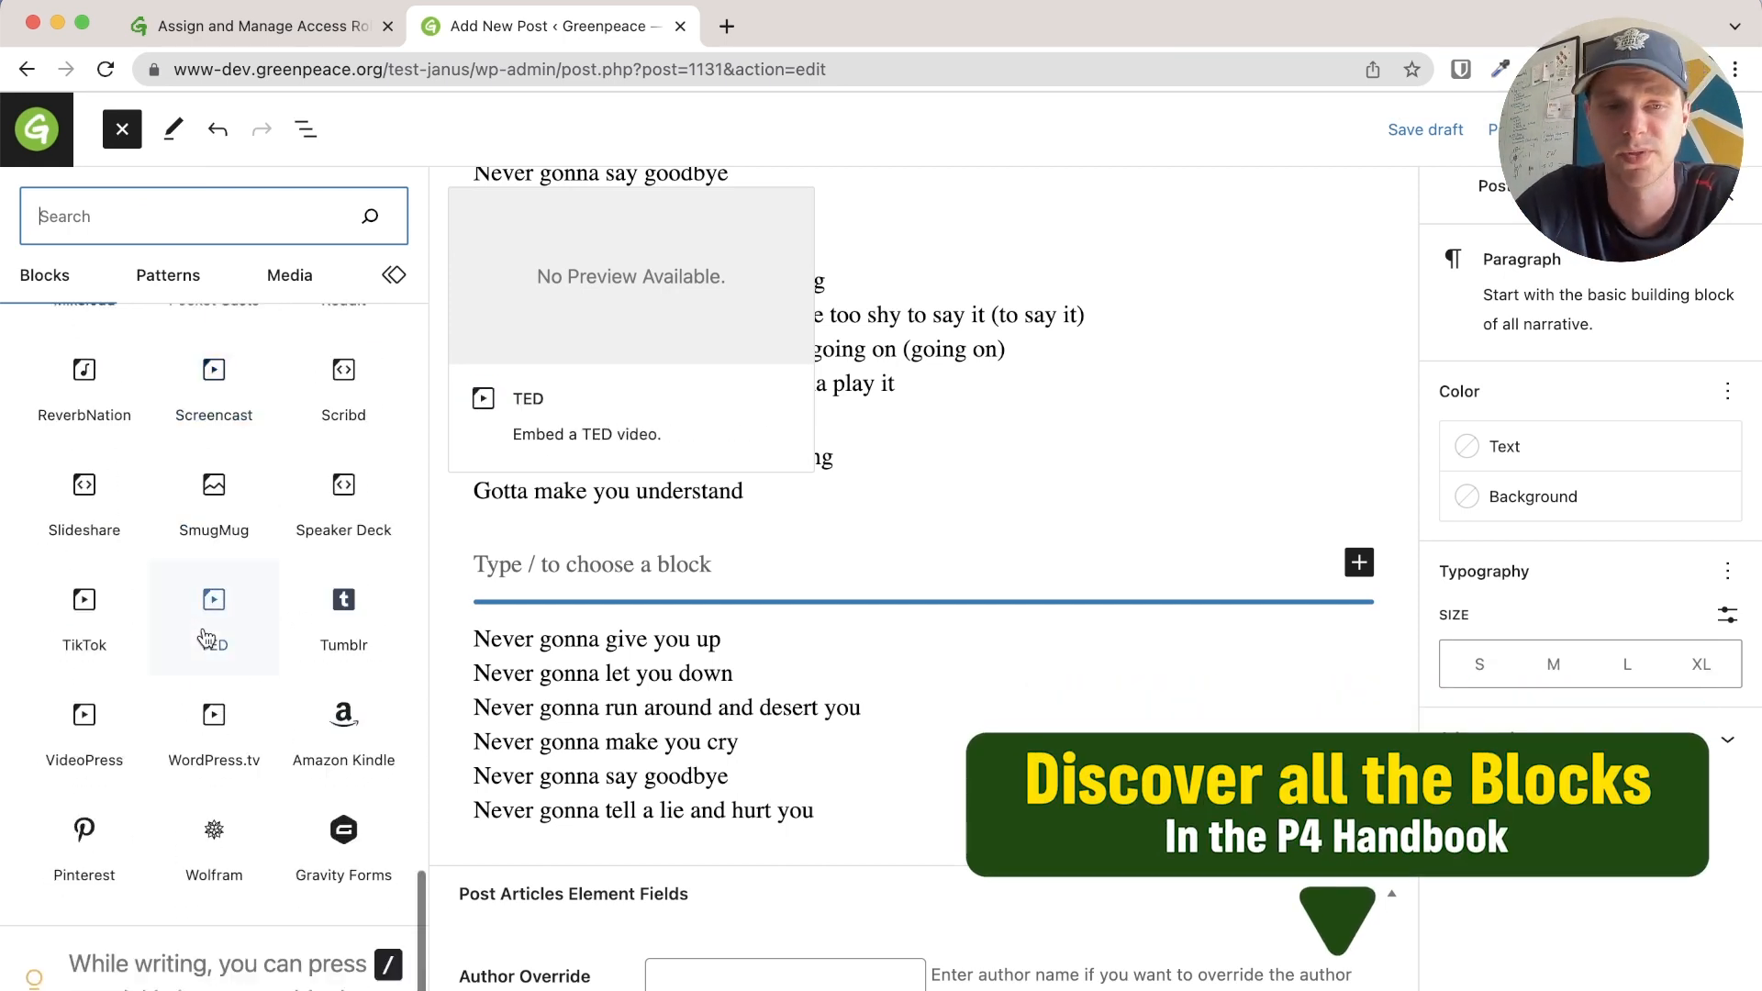
pyautogui.scroll(12, 206, 624)
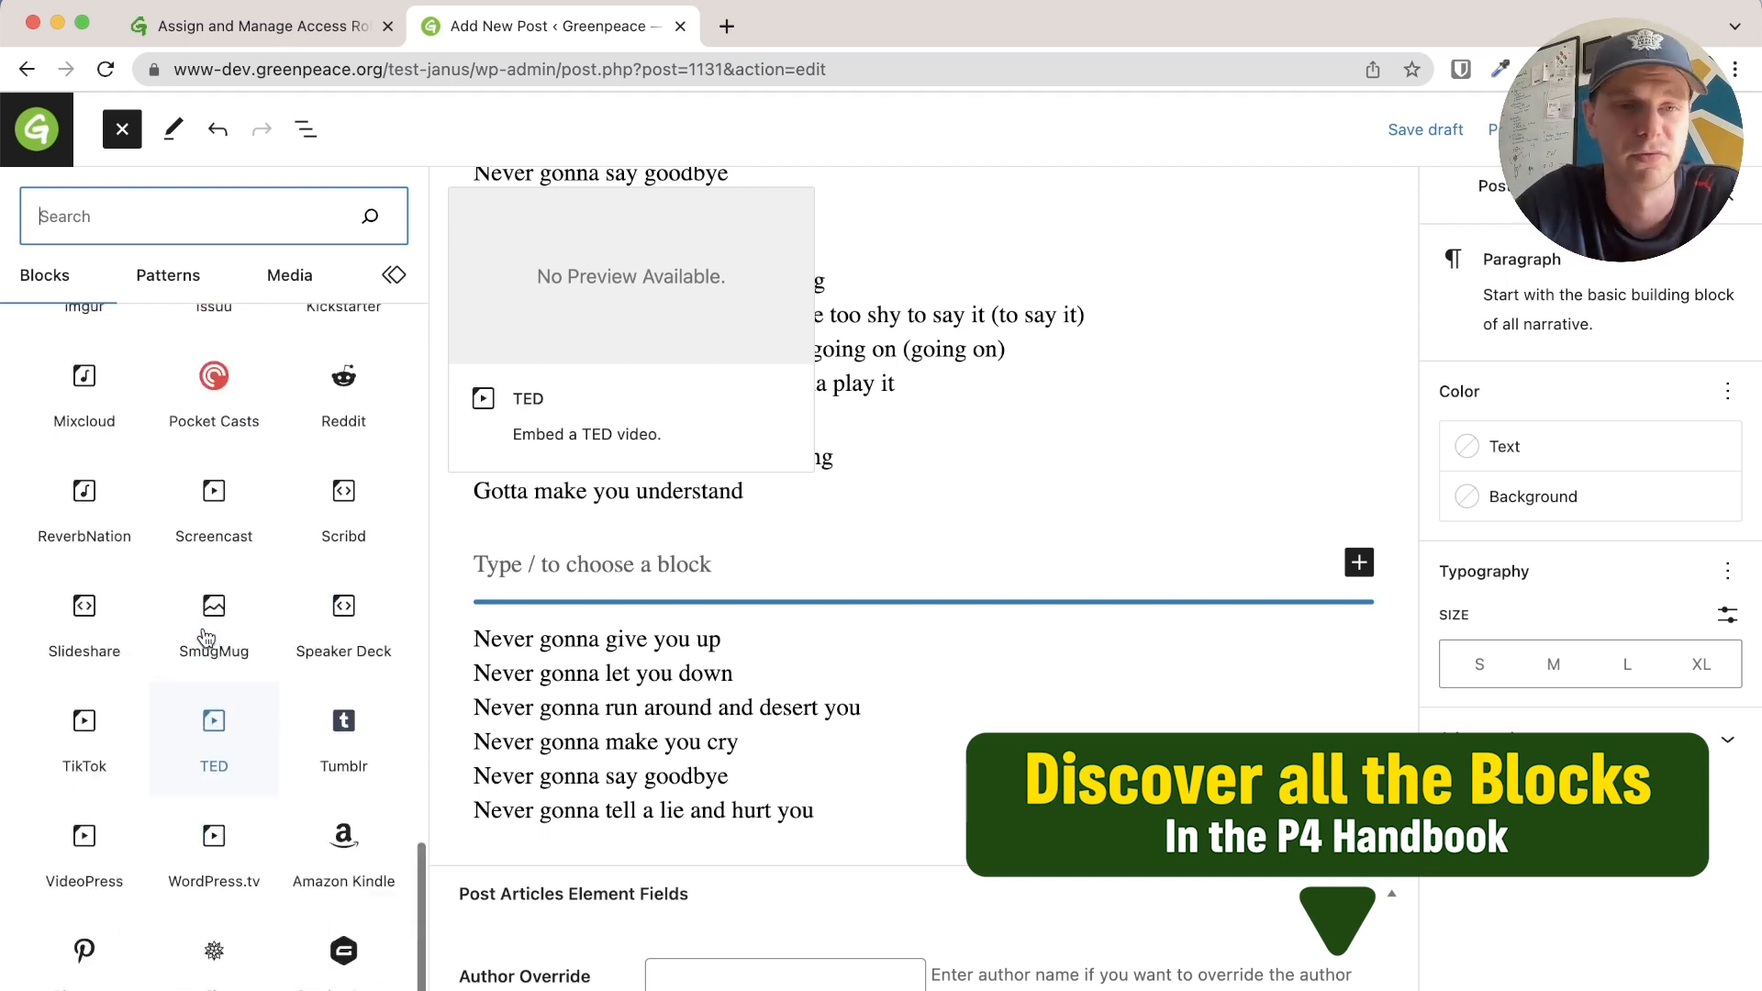
pyautogui.scroll(-3, 179, 789)
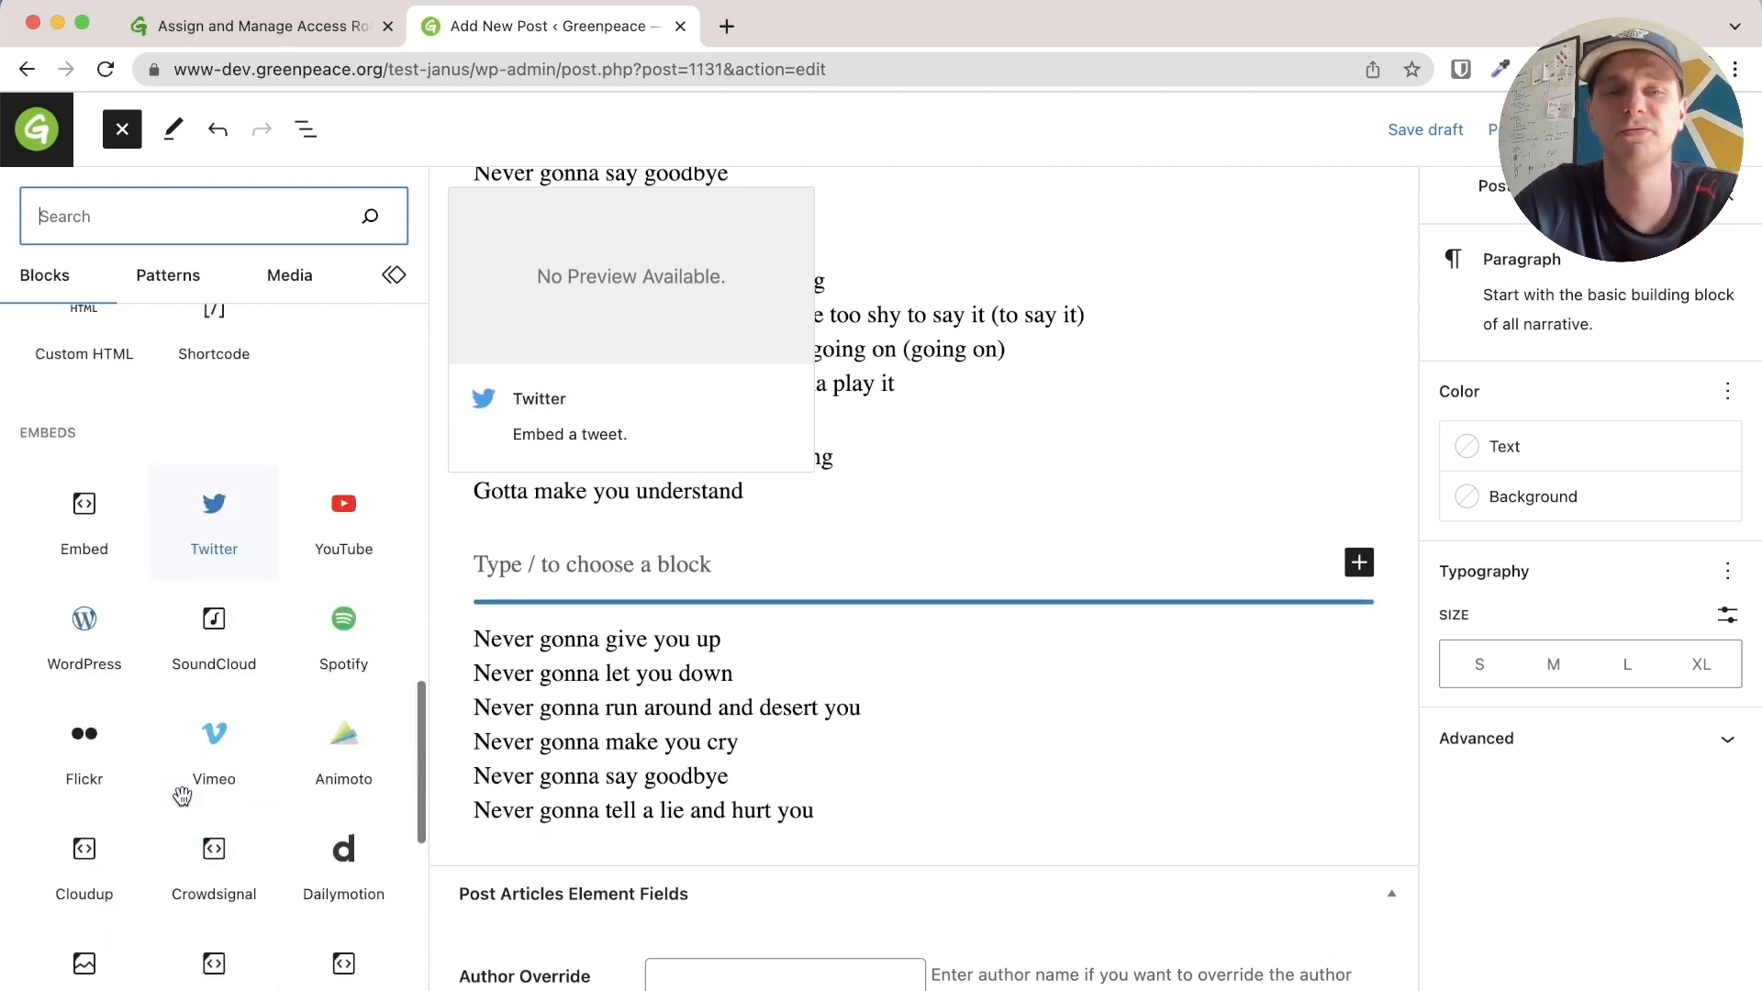
pyautogui.click(344, 497)
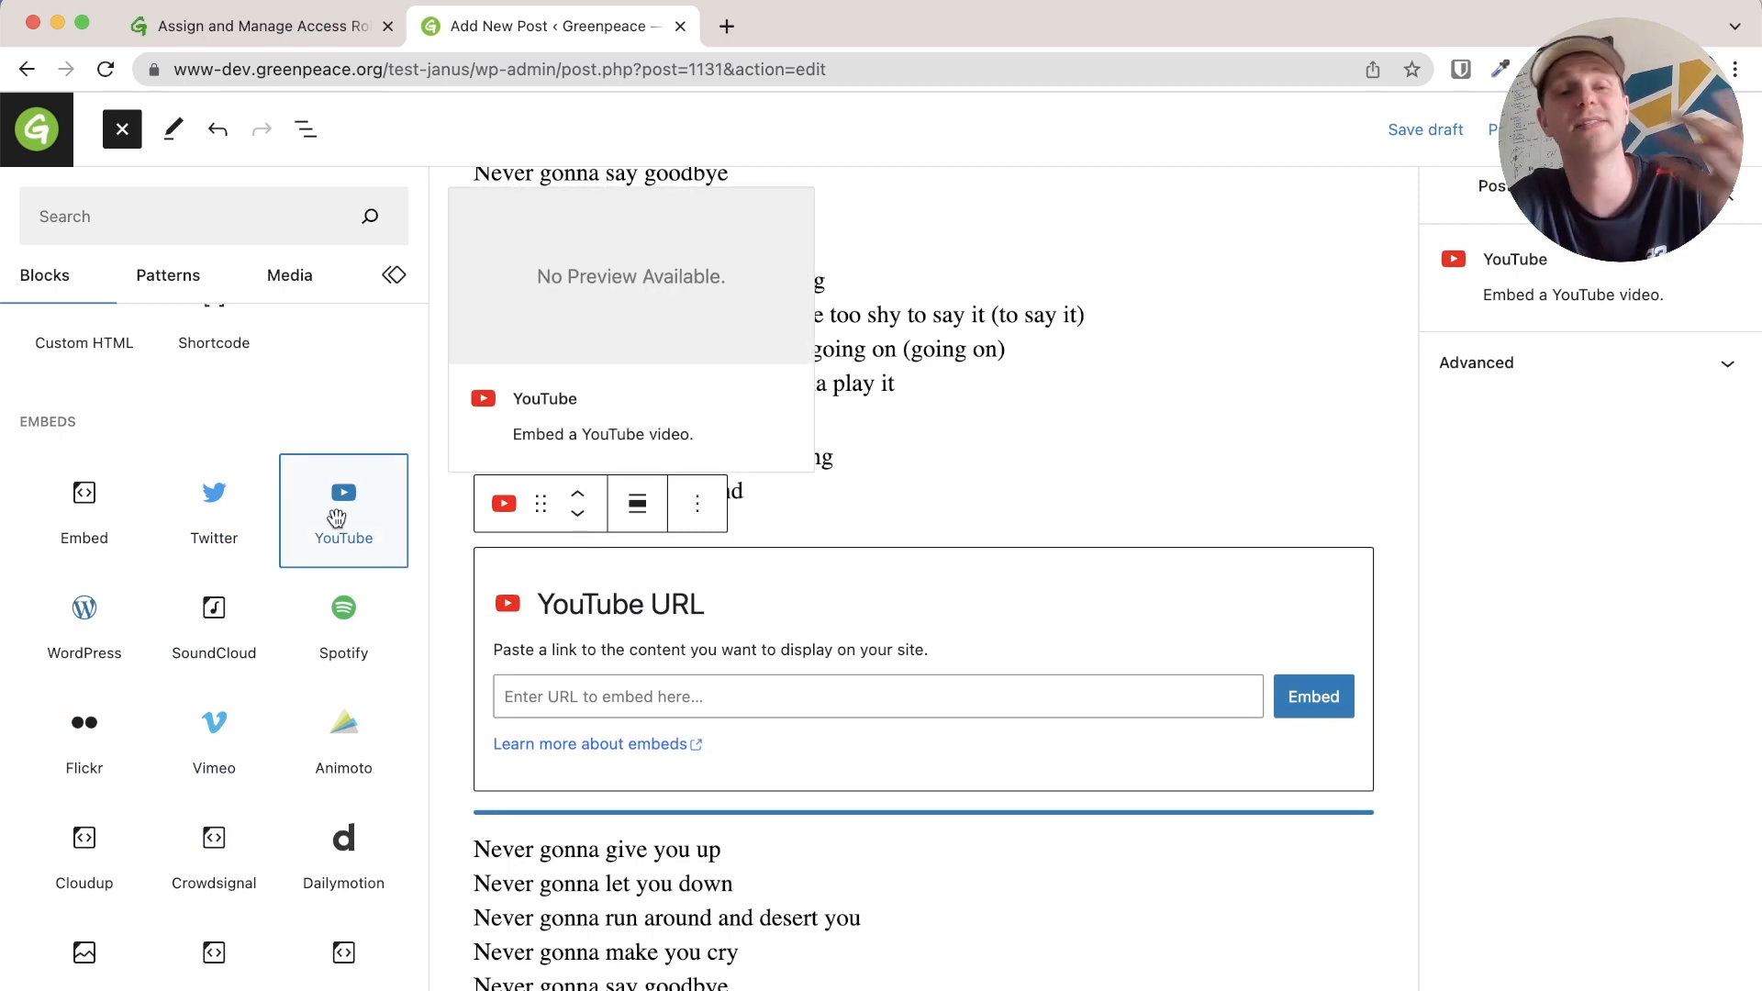
pyautogui.click(714, 700)
pyautogui.write('https://www.youtube.com/watch?v=dQw4w9WgXcQ')
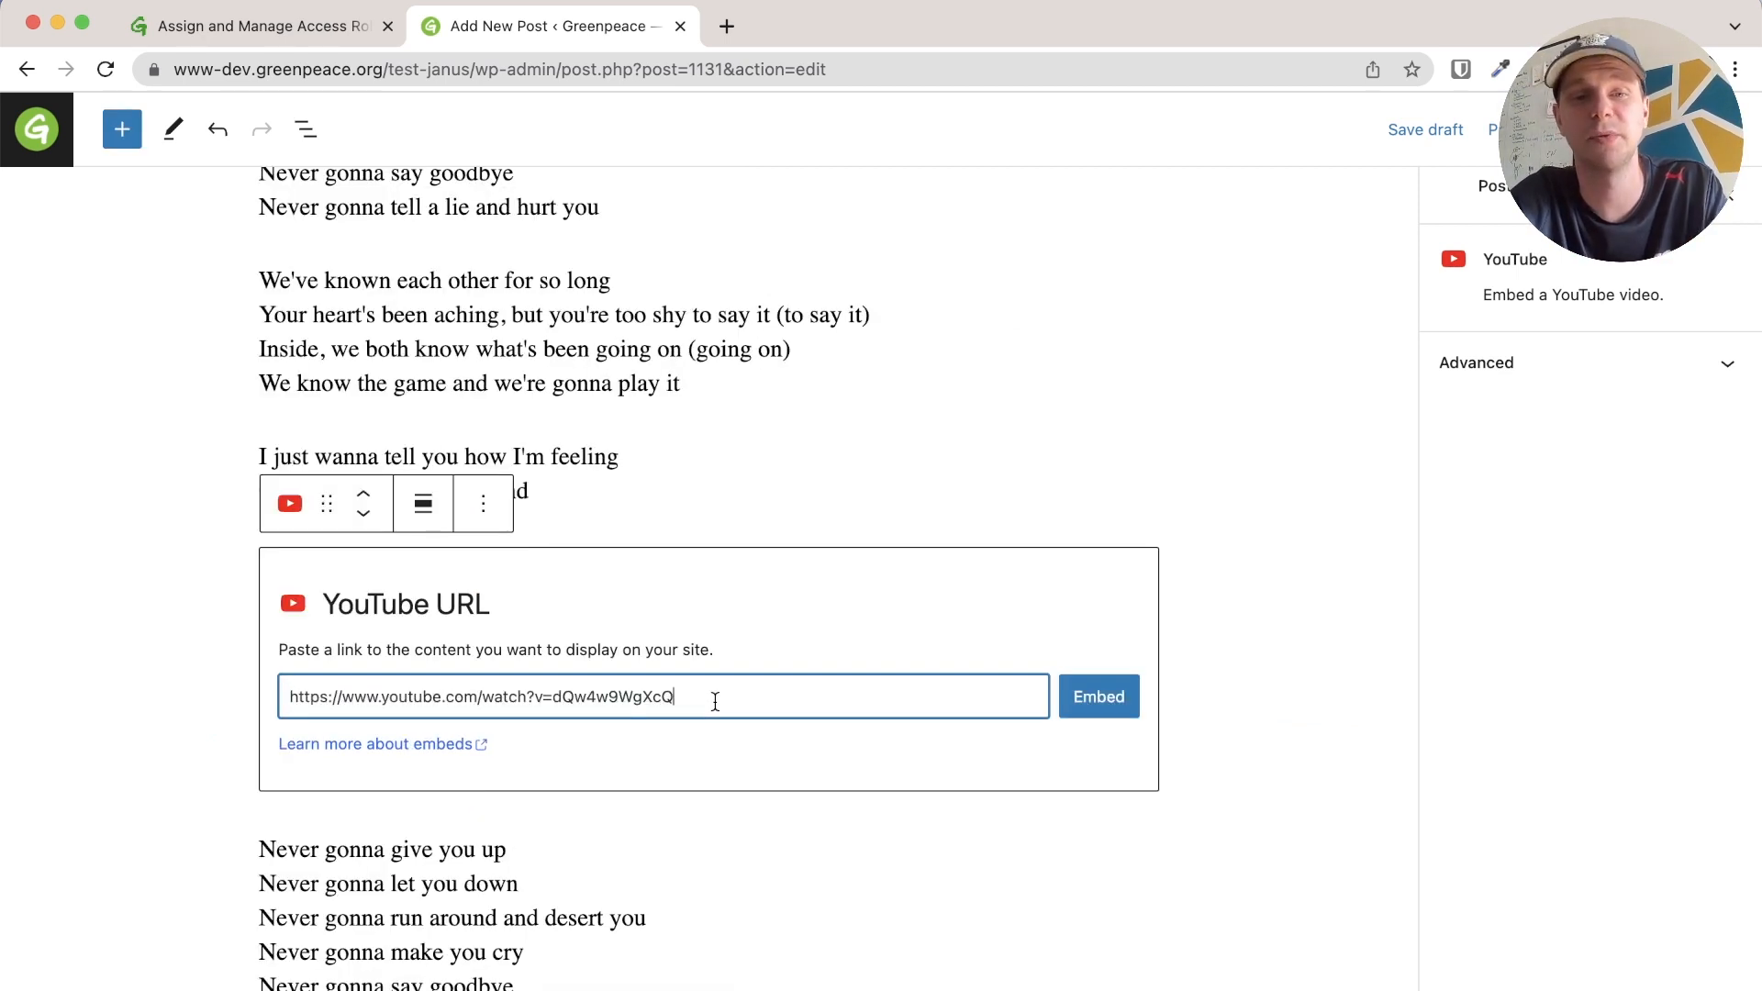
pyautogui.click(1094, 705)
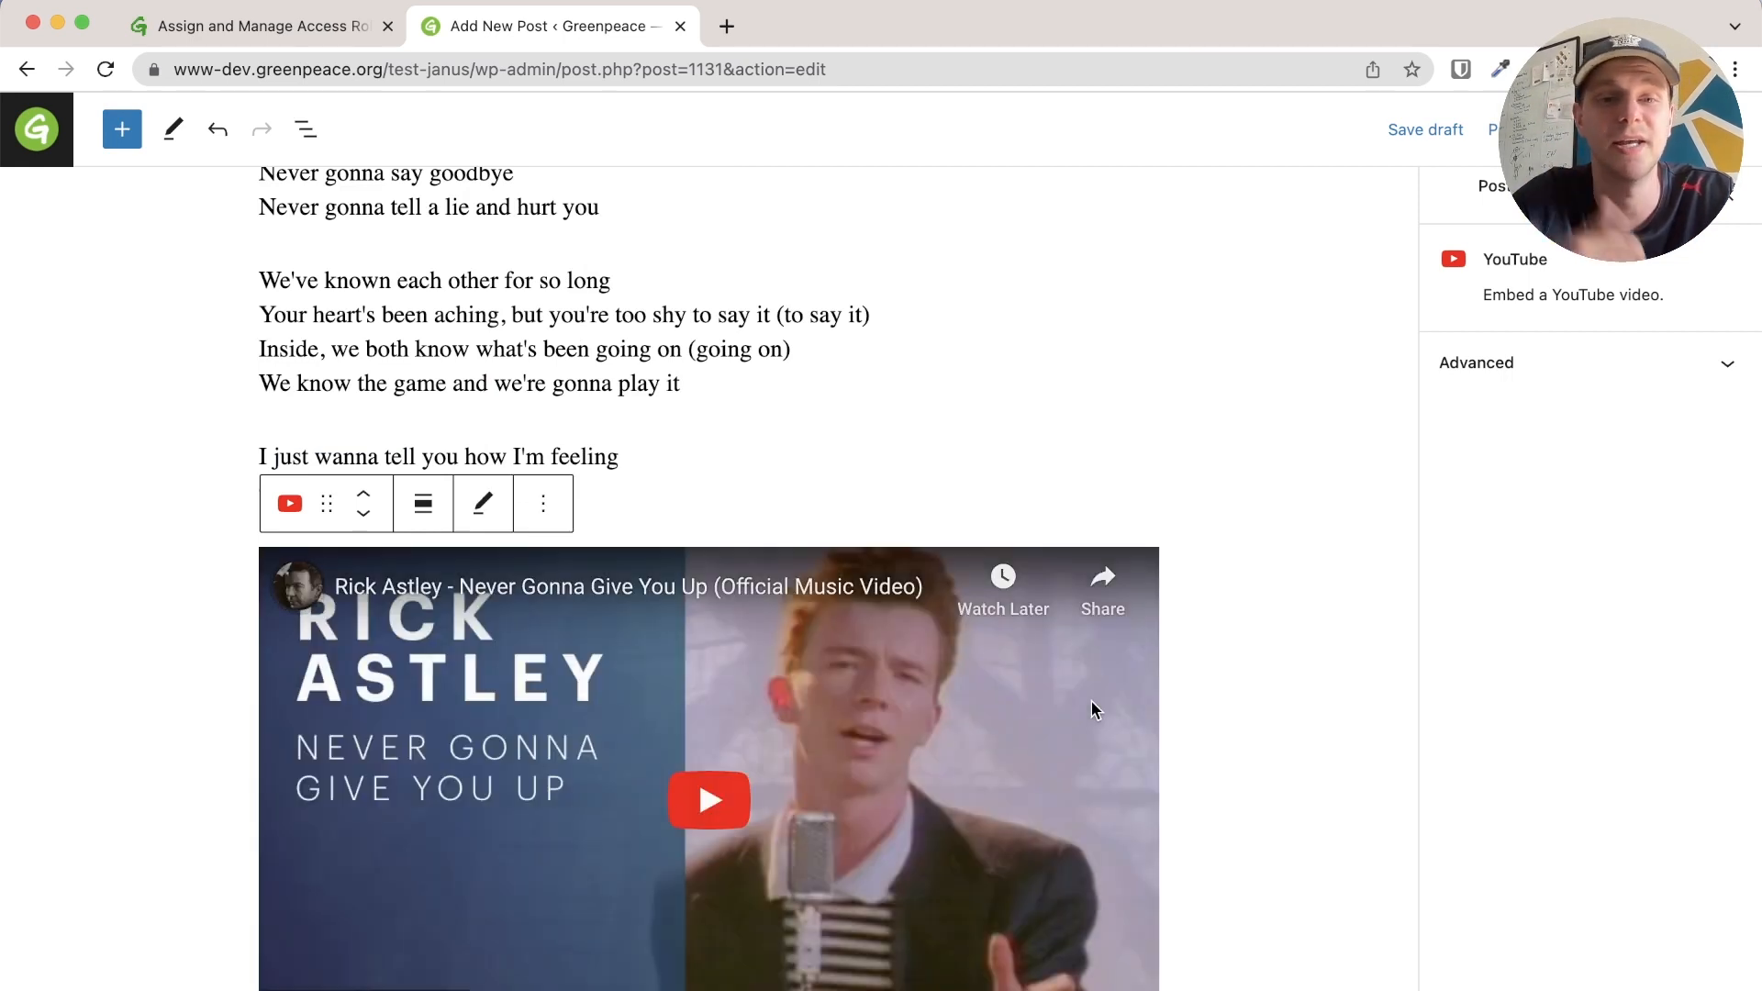
pyautogui.scroll(-5, 1092, 707)
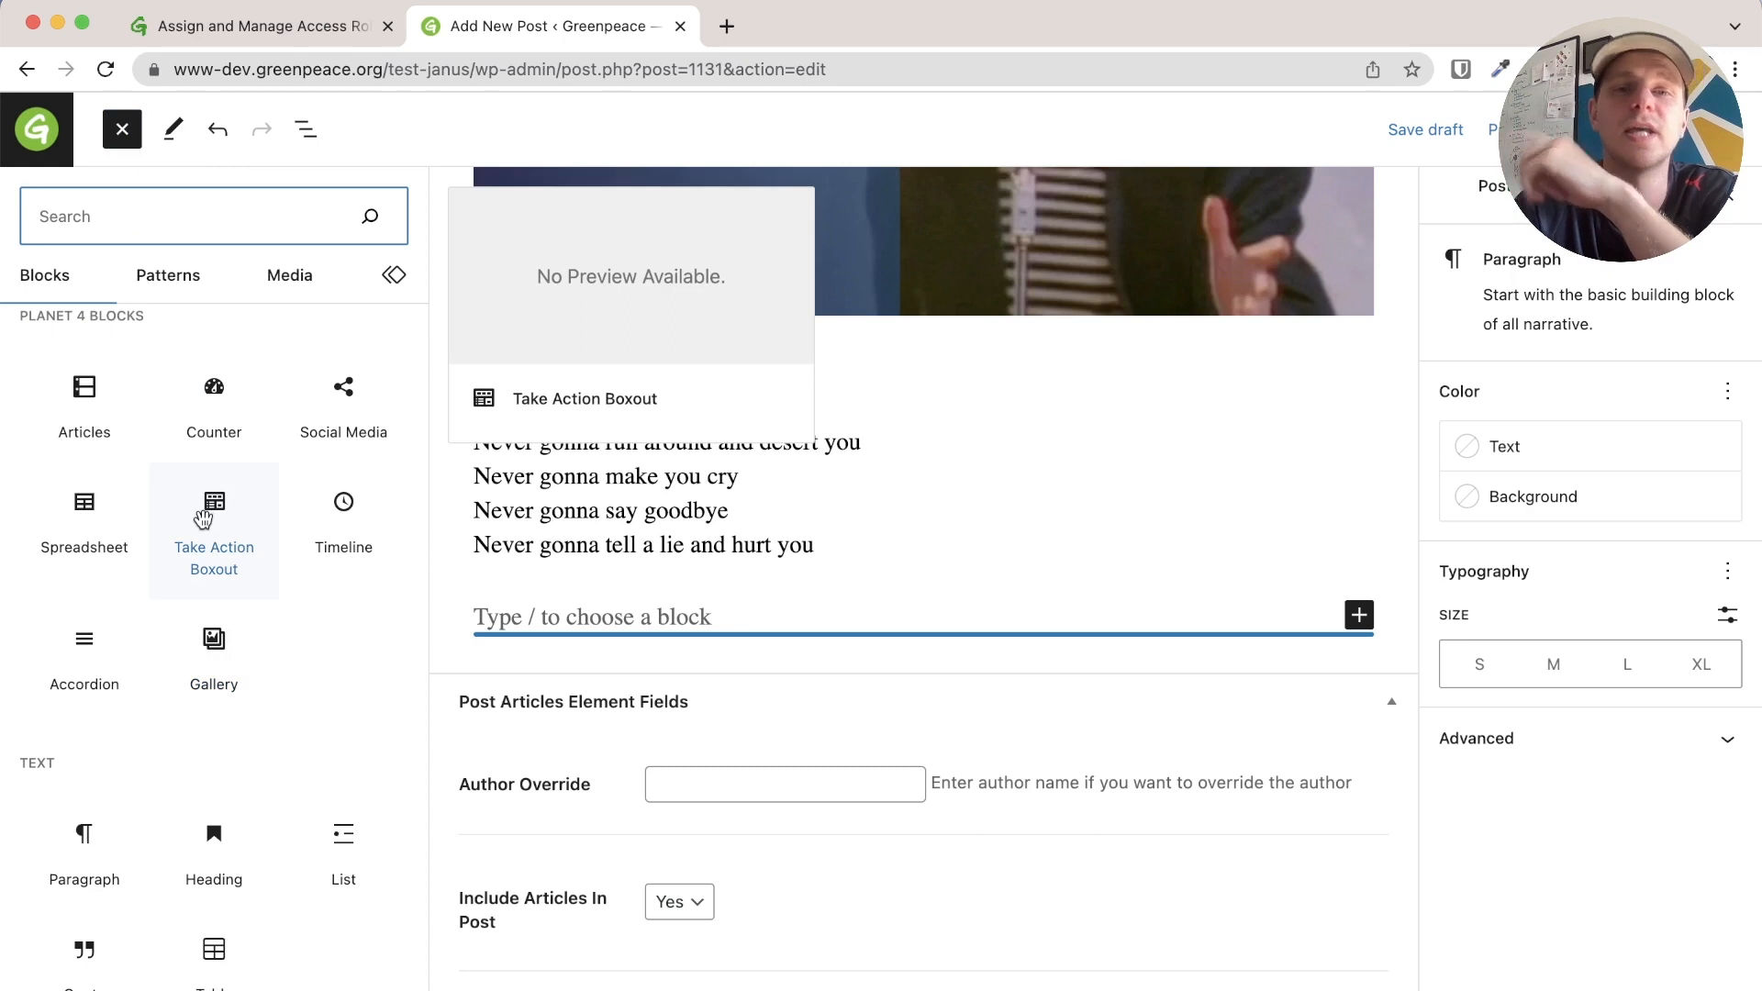
# Add a Take Action Boxout after the lyrics and set it to None (custom) after trying several pages
pyautogui.click(203, 520)
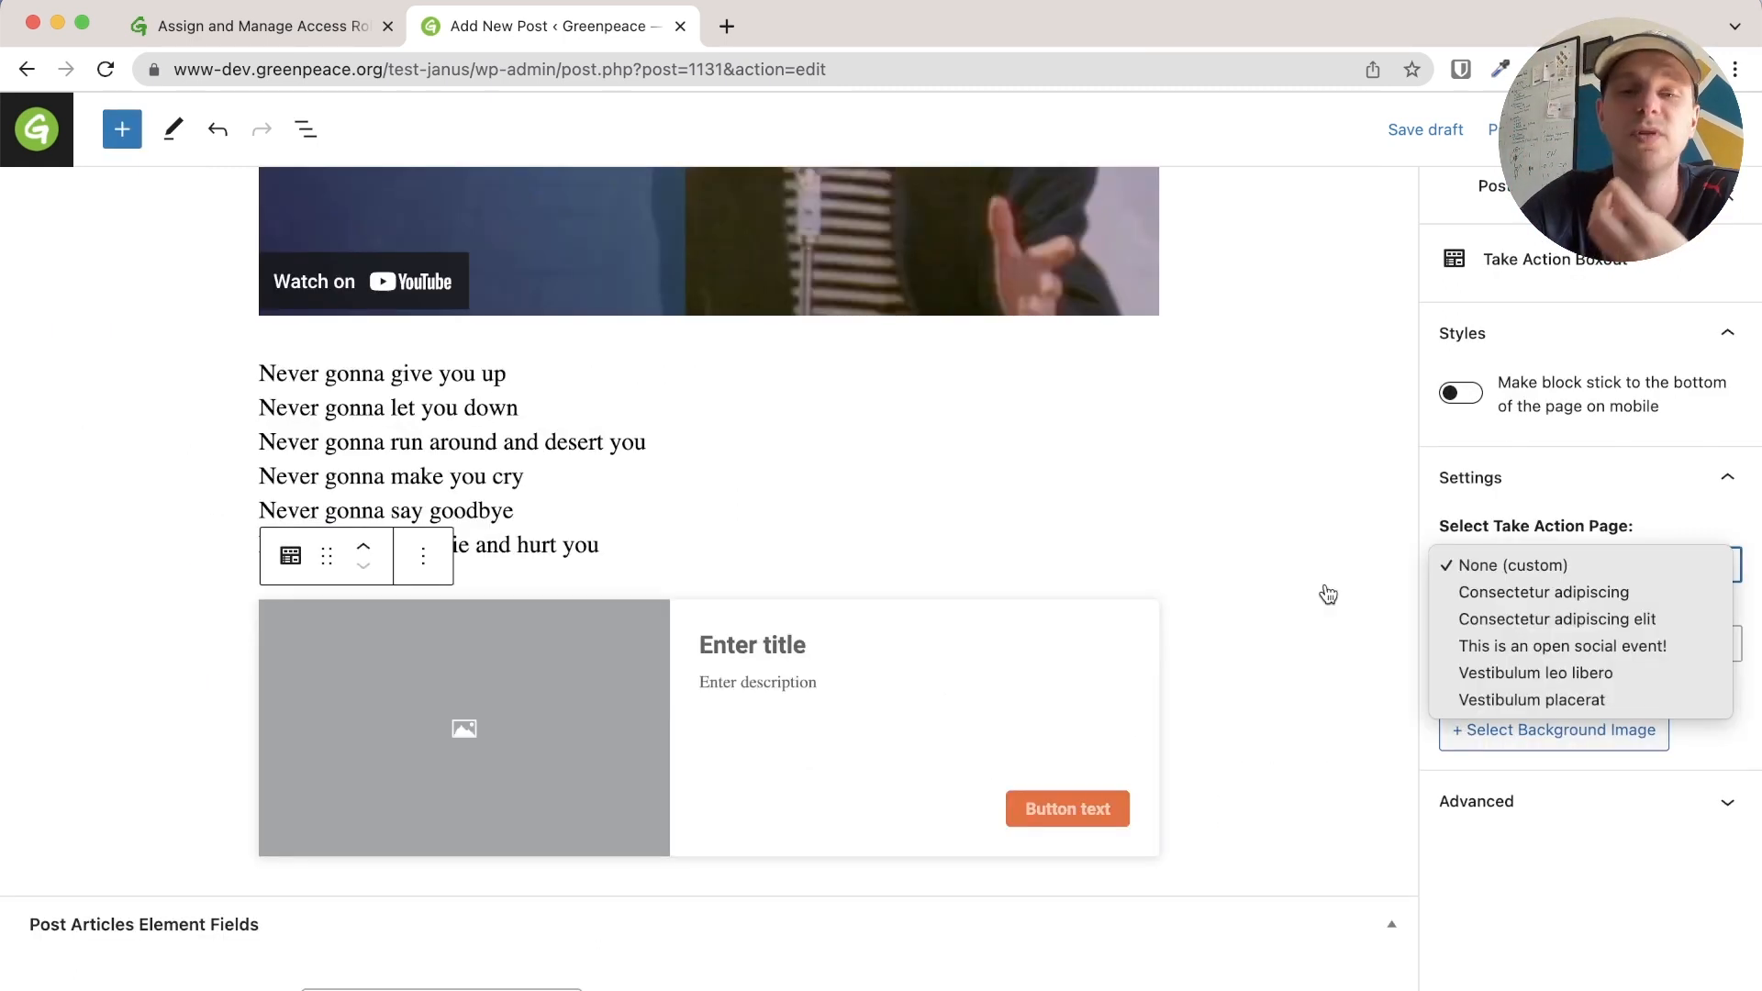
pyautogui.click(1523, 629)
pyautogui.click(1506, 560)
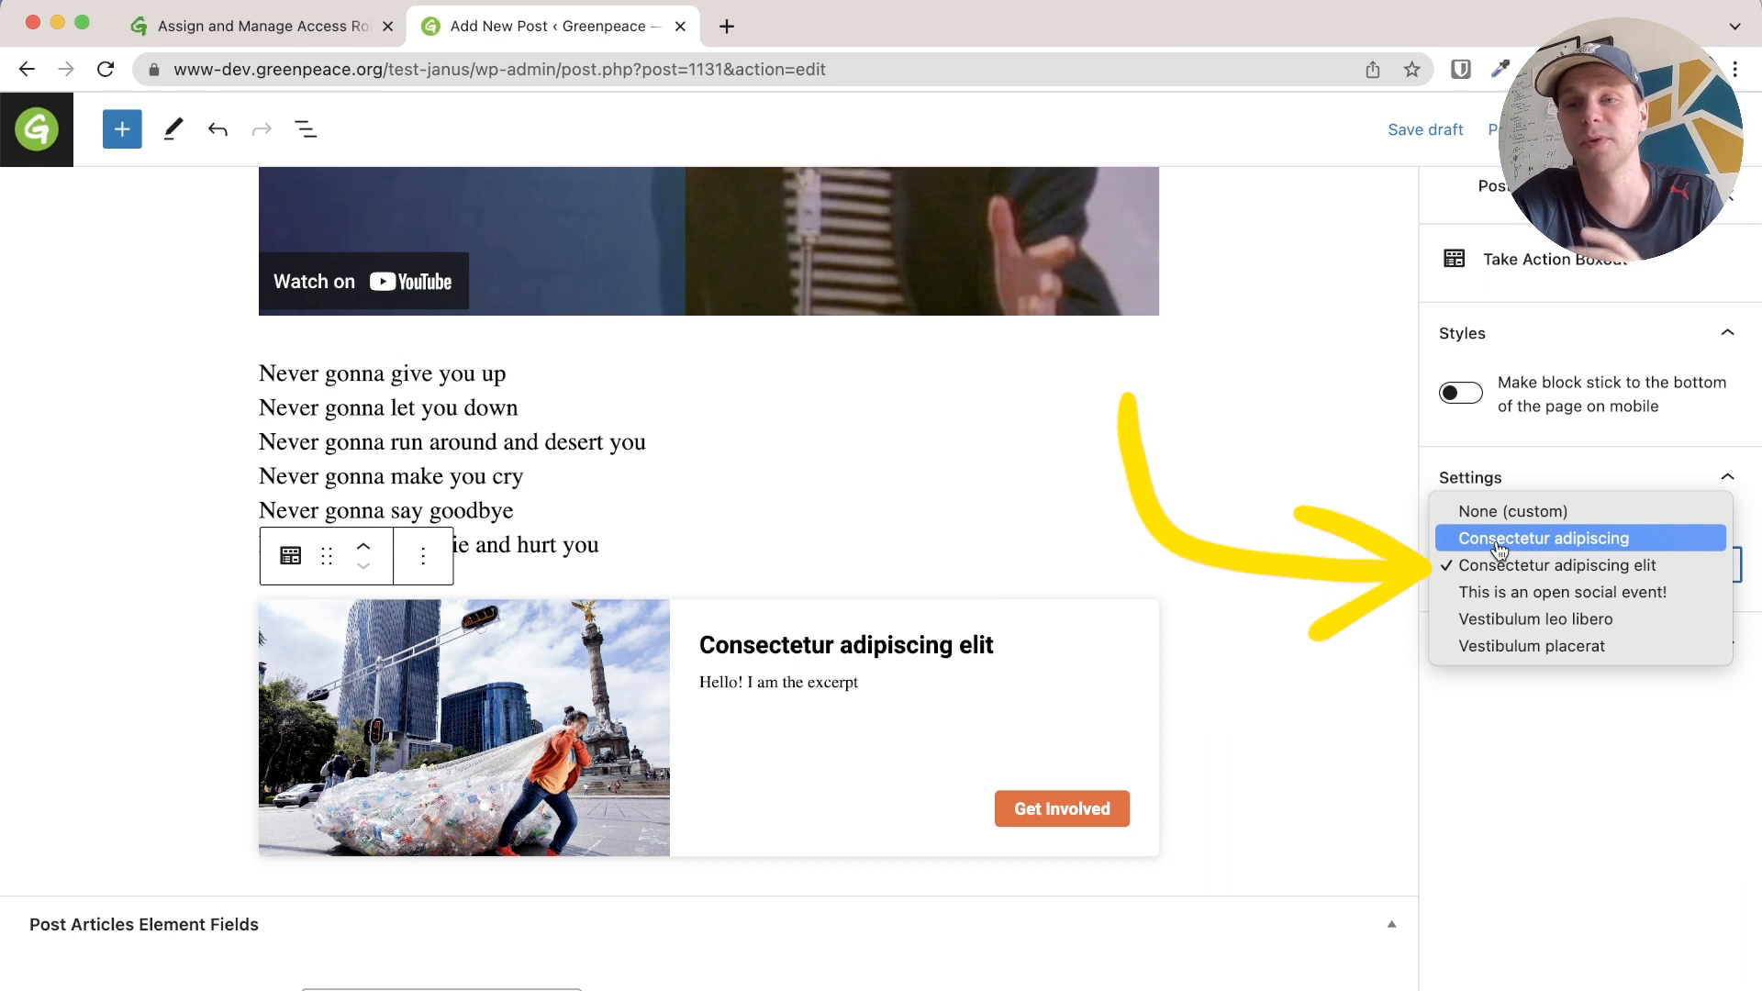
pyautogui.click(1500, 549)
pyautogui.click(1506, 564)
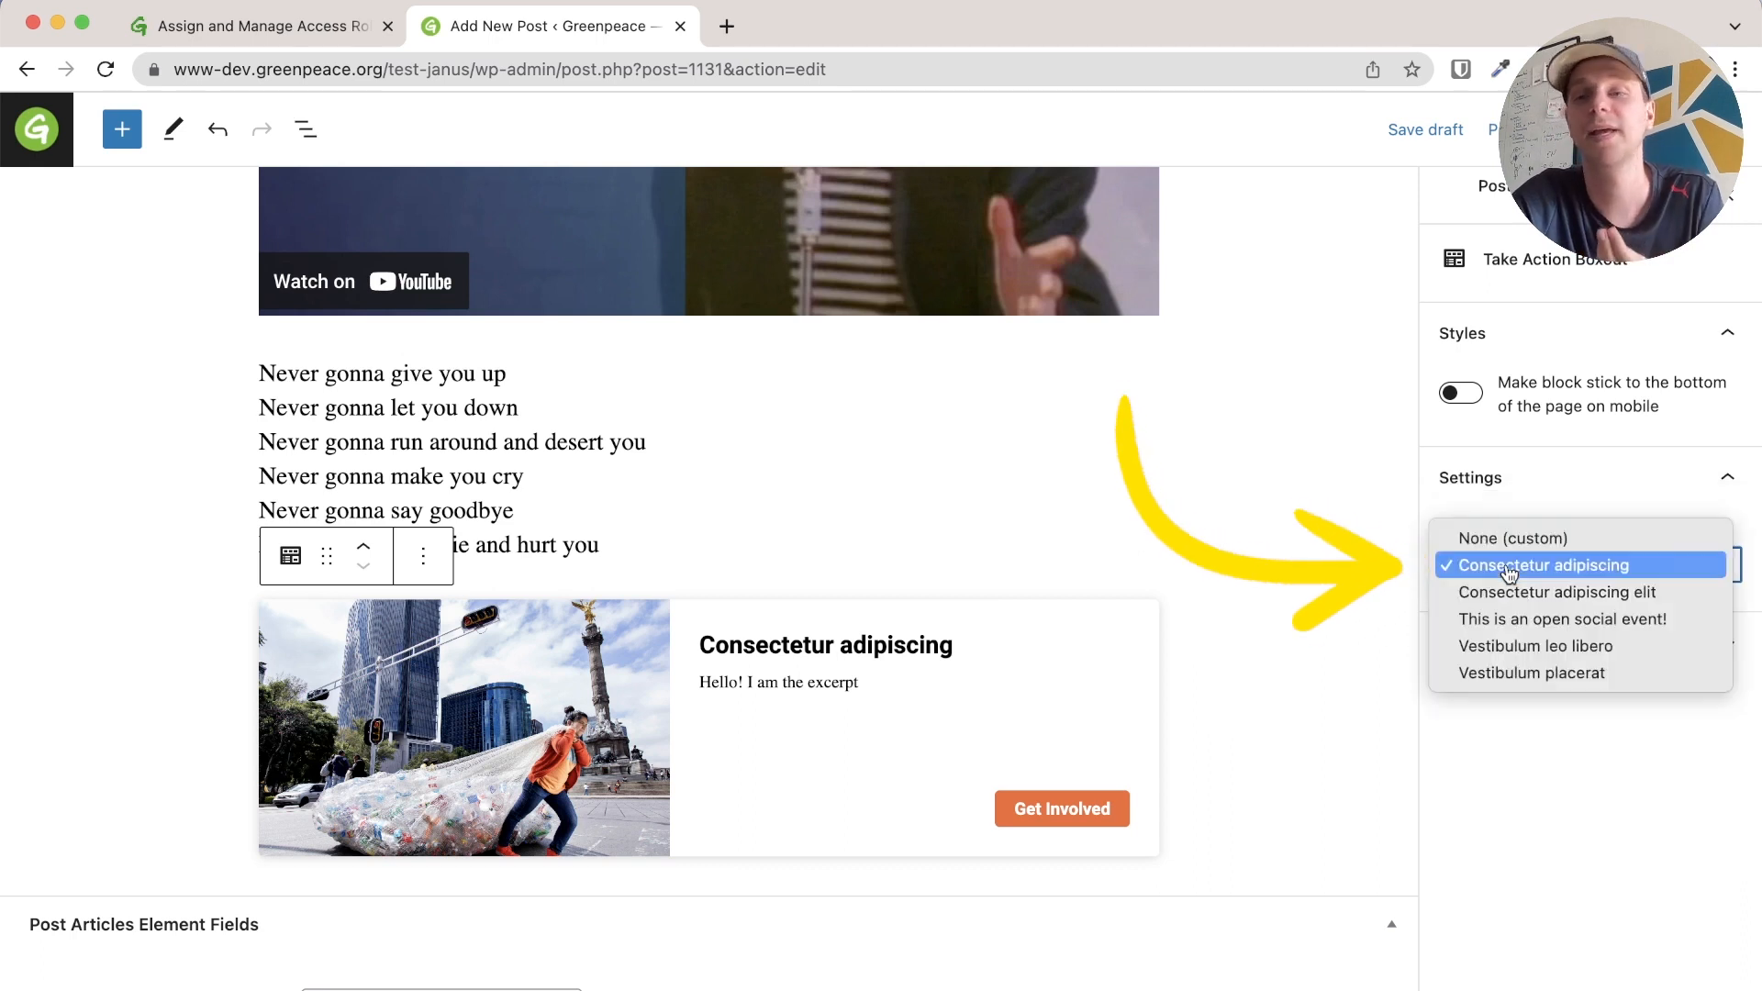
pyautogui.click(1525, 647)
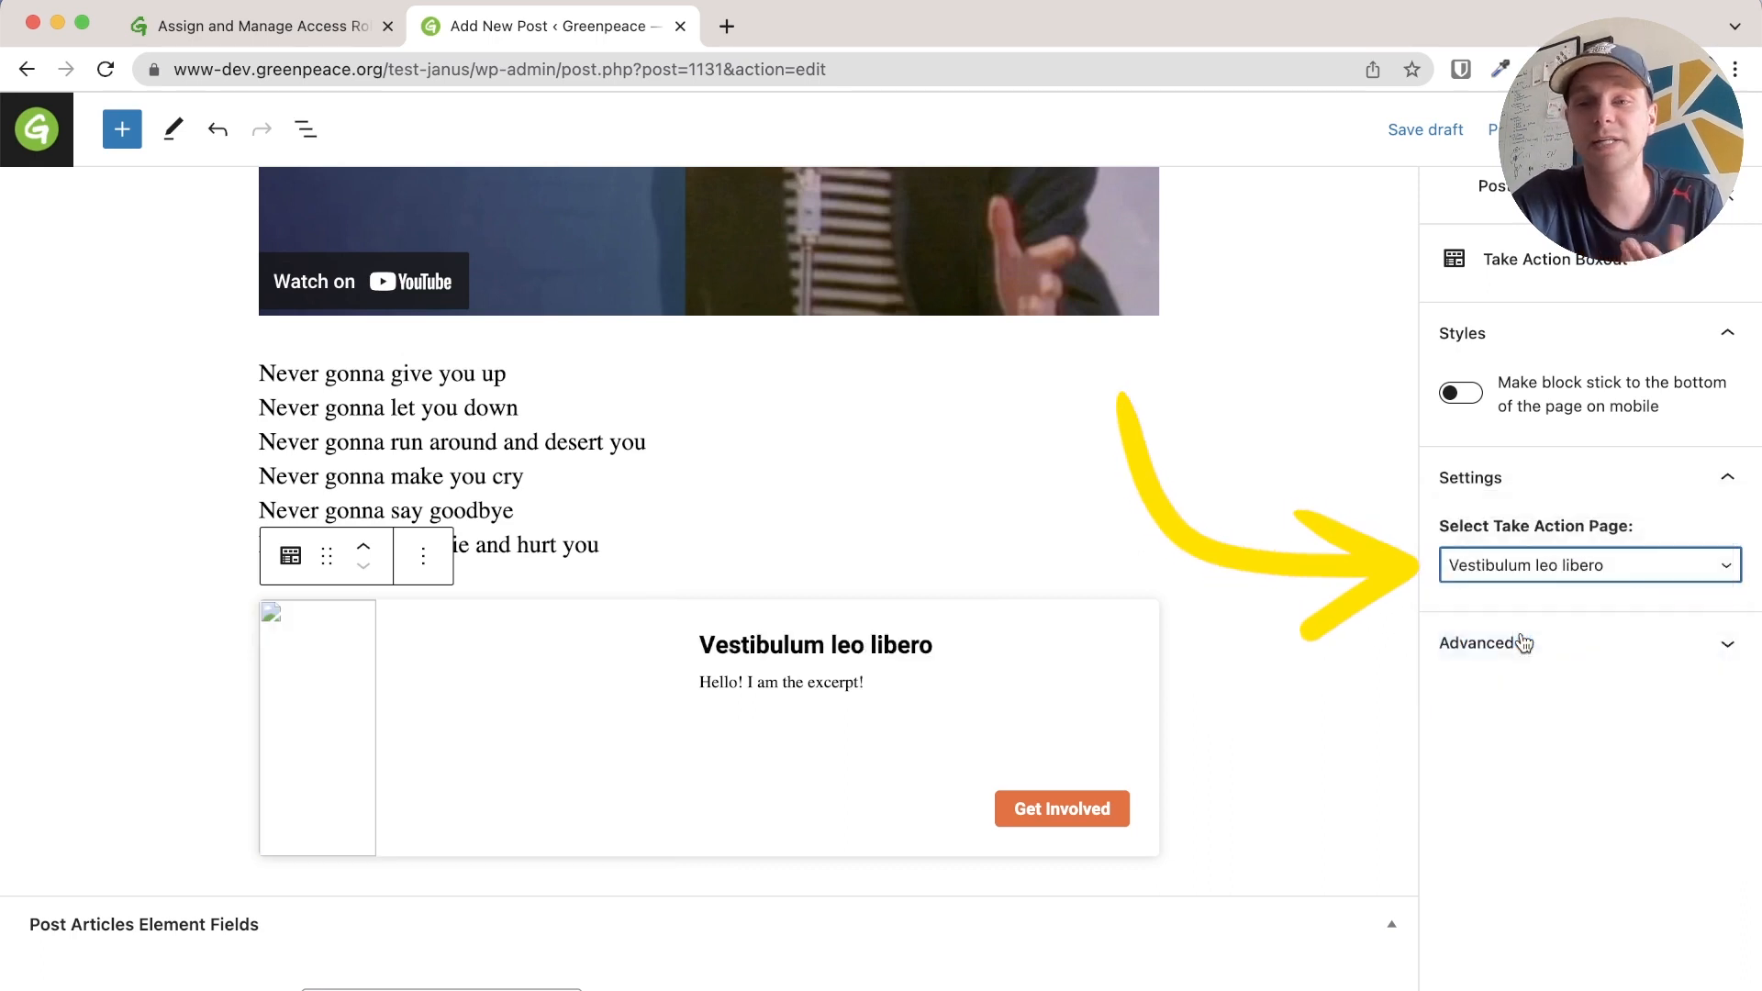
pyautogui.click(1518, 573)
pyautogui.click(1515, 461)
pyautogui.click(760, 648)
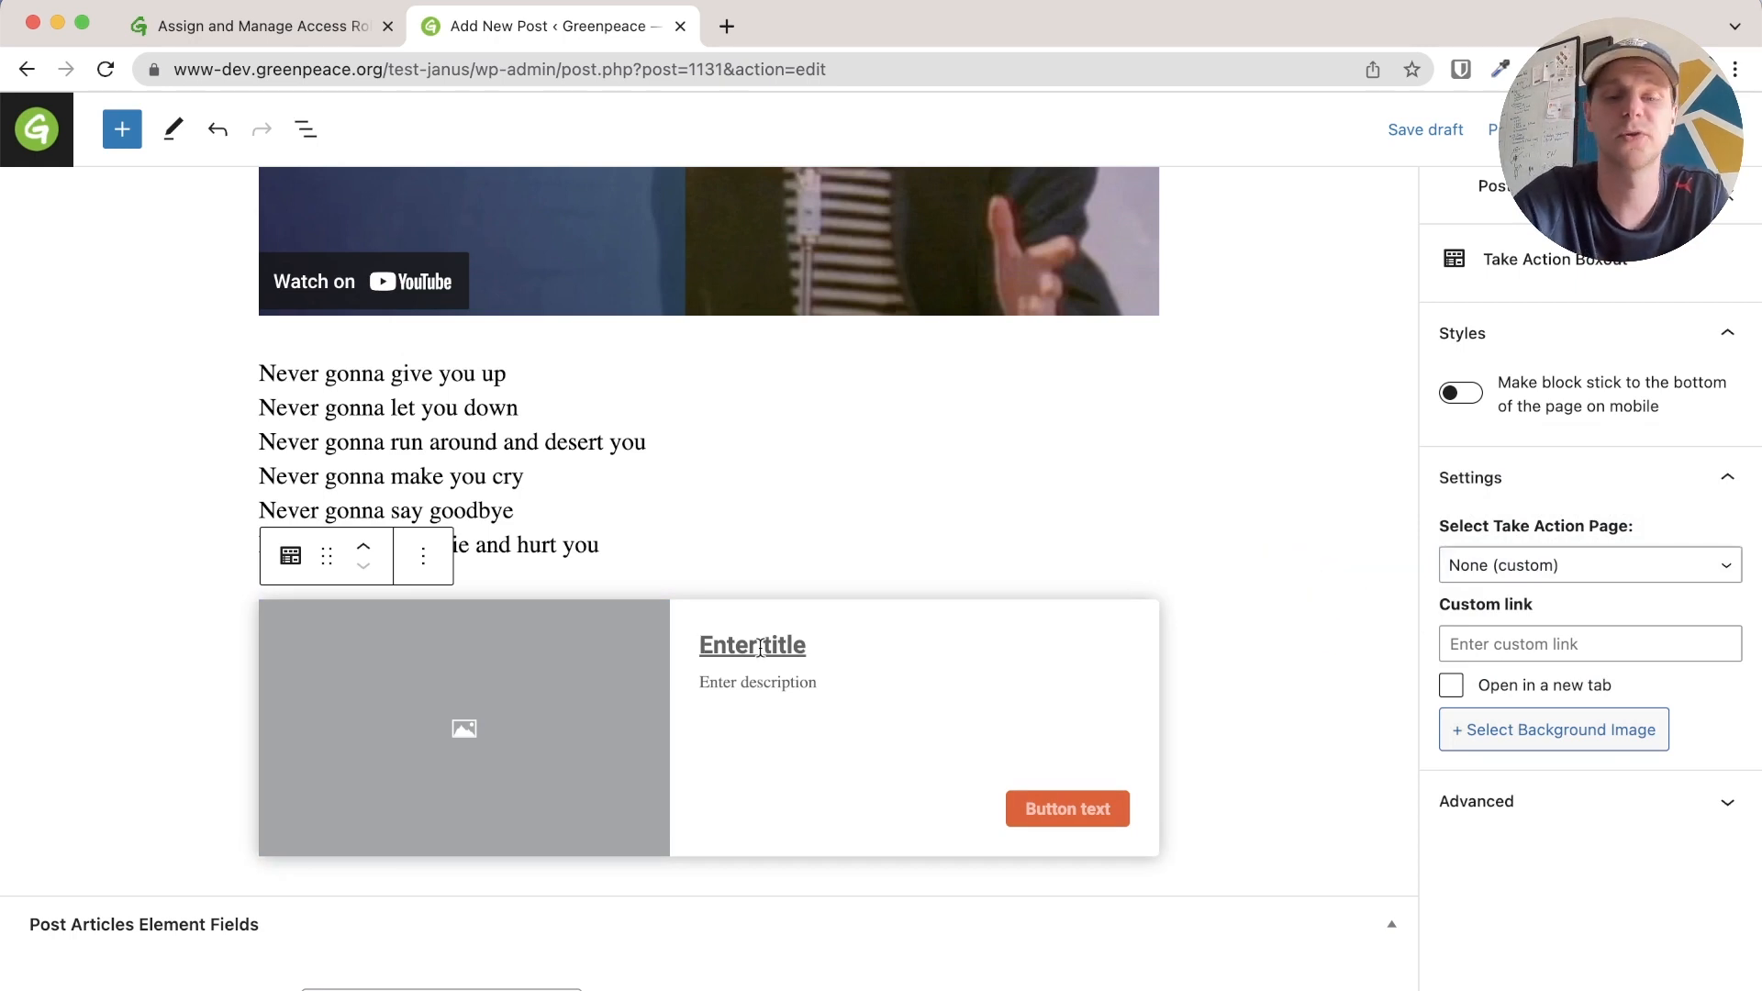
pyautogui.click(454, 734)
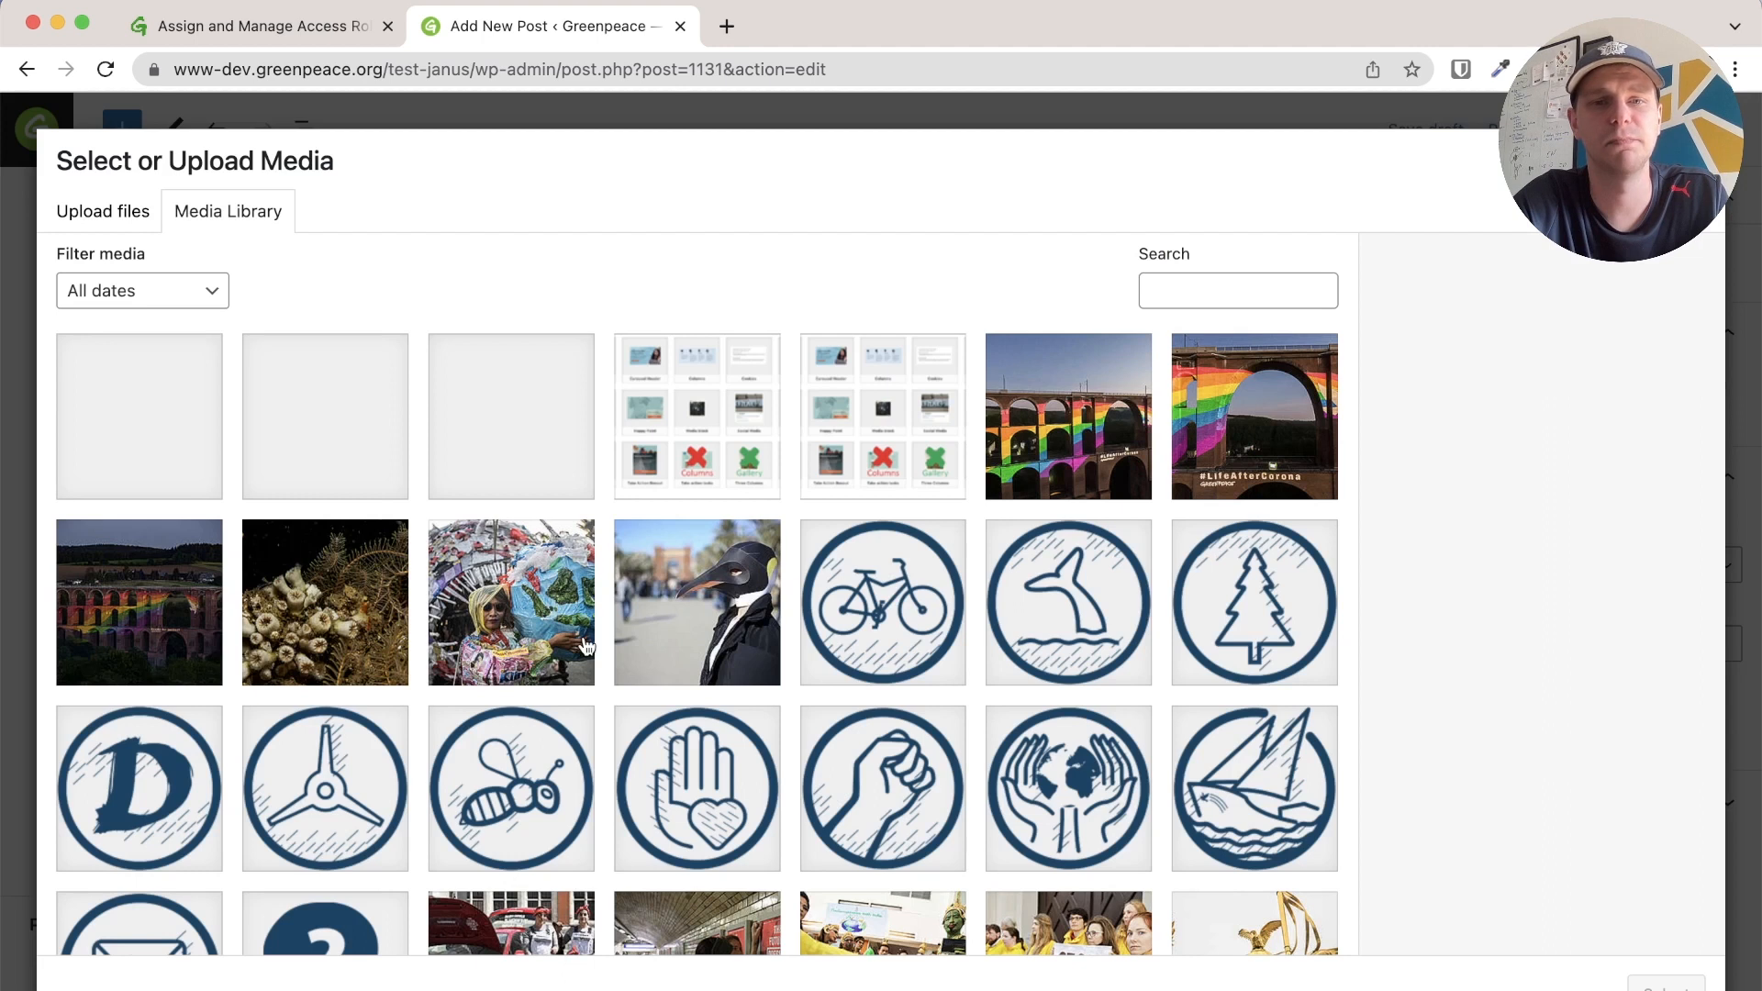
# Give the boxout the penguin image and the 'Custom title' heading
pyautogui.click(721, 625)
pyautogui.click(1666, 982)
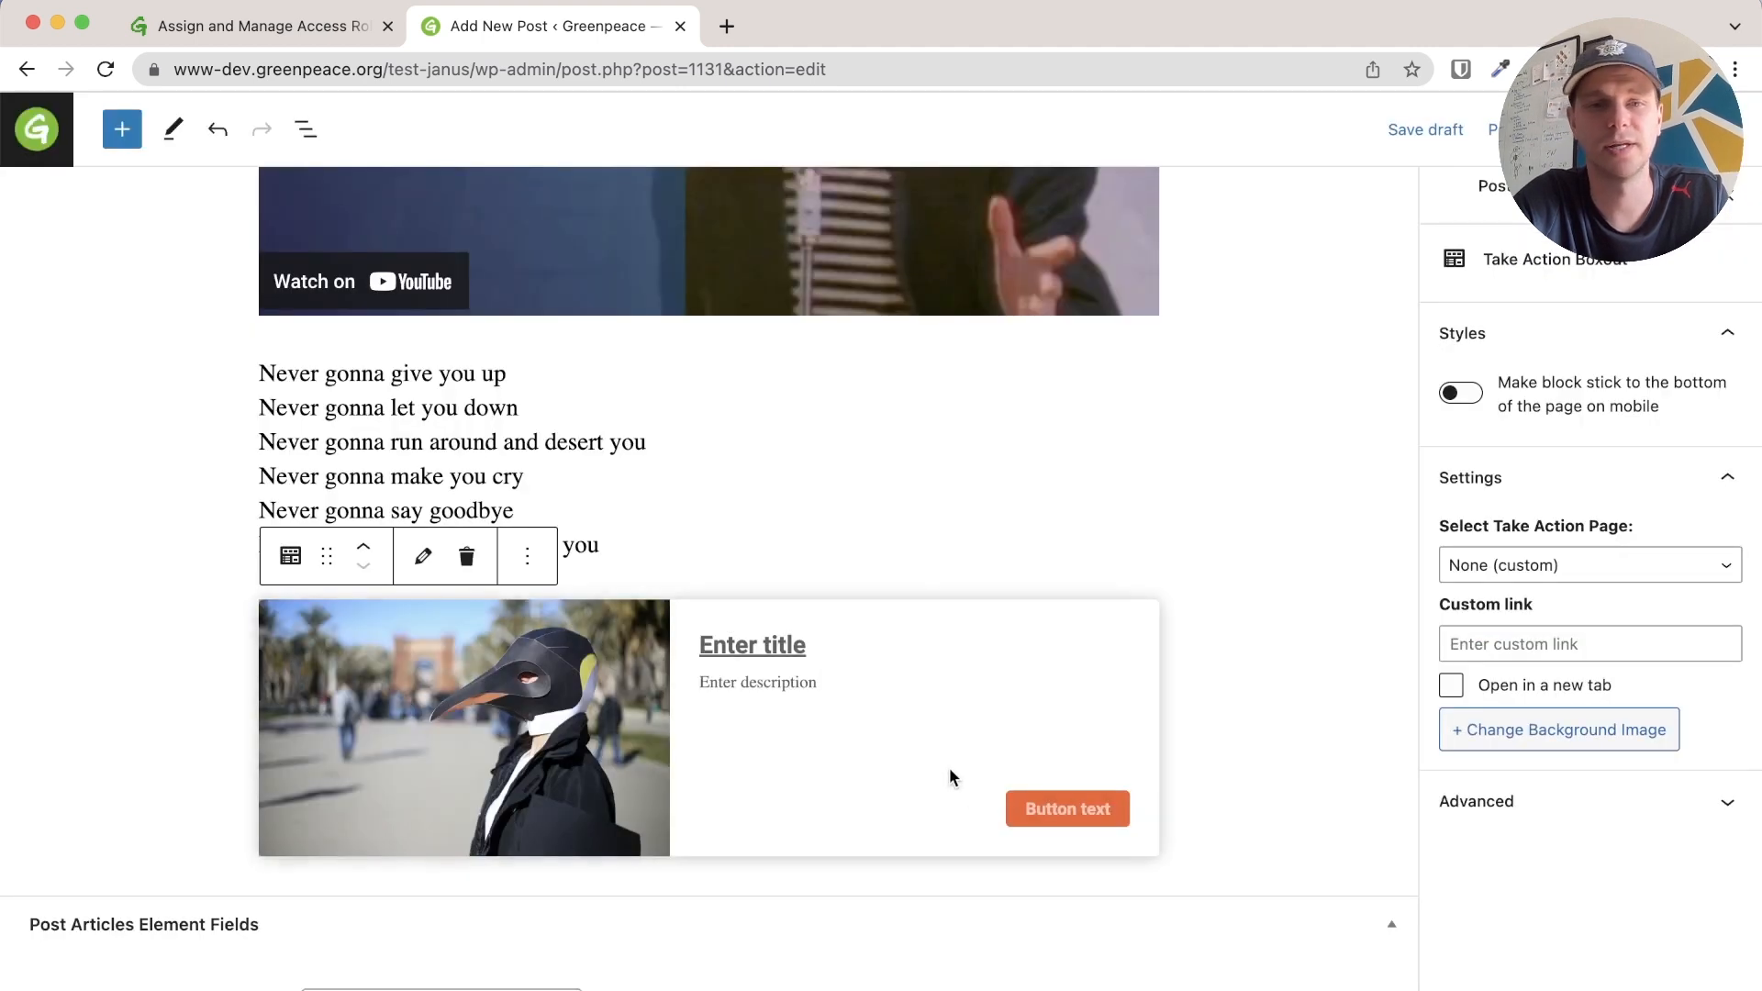
pyautogui.click(767, 642)
pyautogui.write('Custom title')
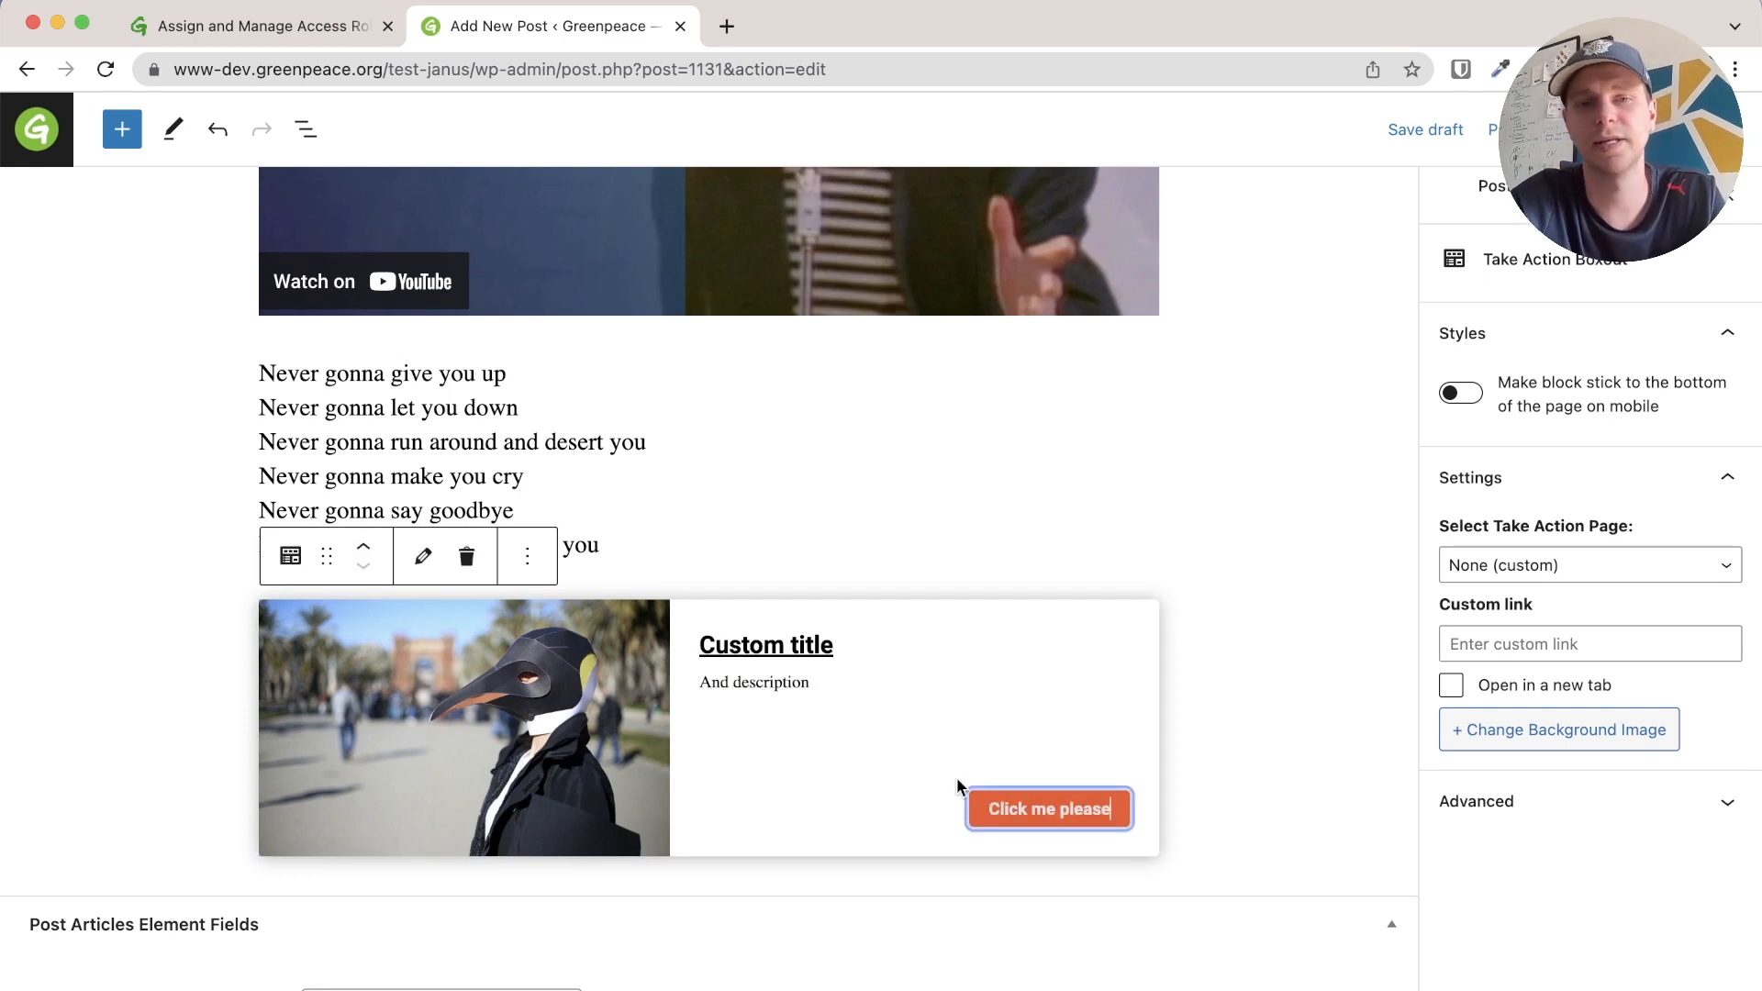
pyautogui.click(911, 757)
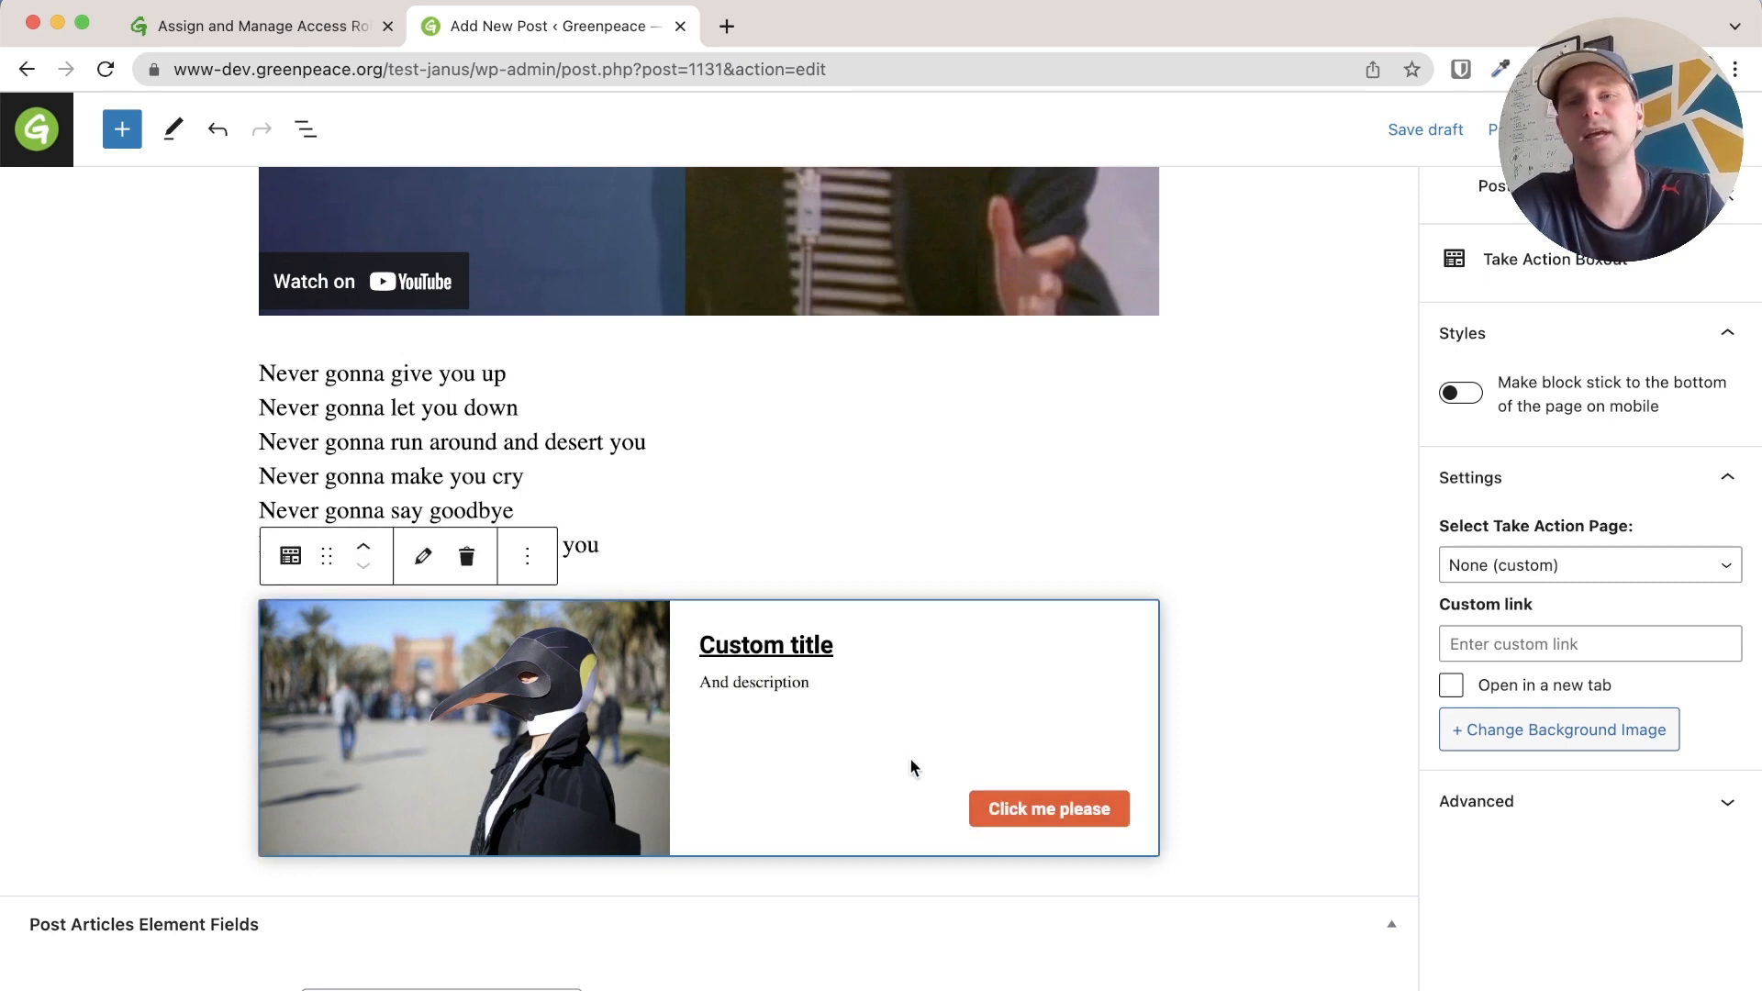
# Set the boxout's custom link to the YouTube URL, opening in a new tab
pyautogui.click(1505, 634)
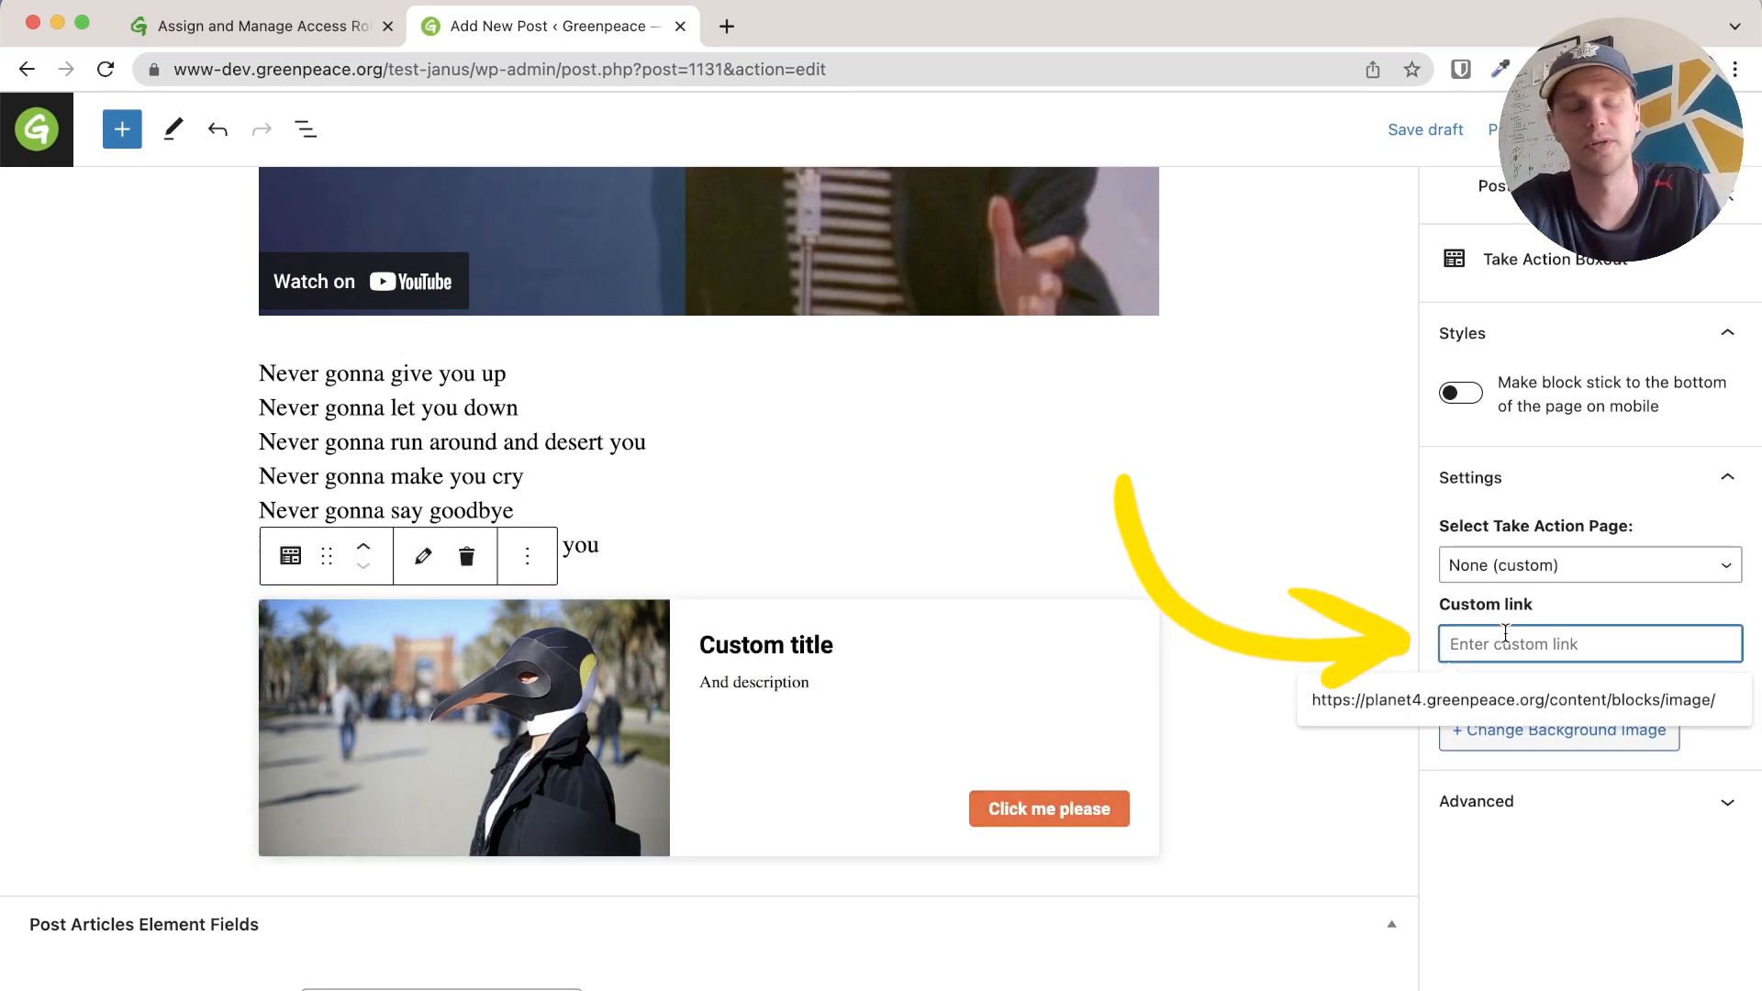
pyautogui.write('https://www.youtube.com/watch?v=dQw4w9WgXcQ')
pyautogui.click(1452, 685)
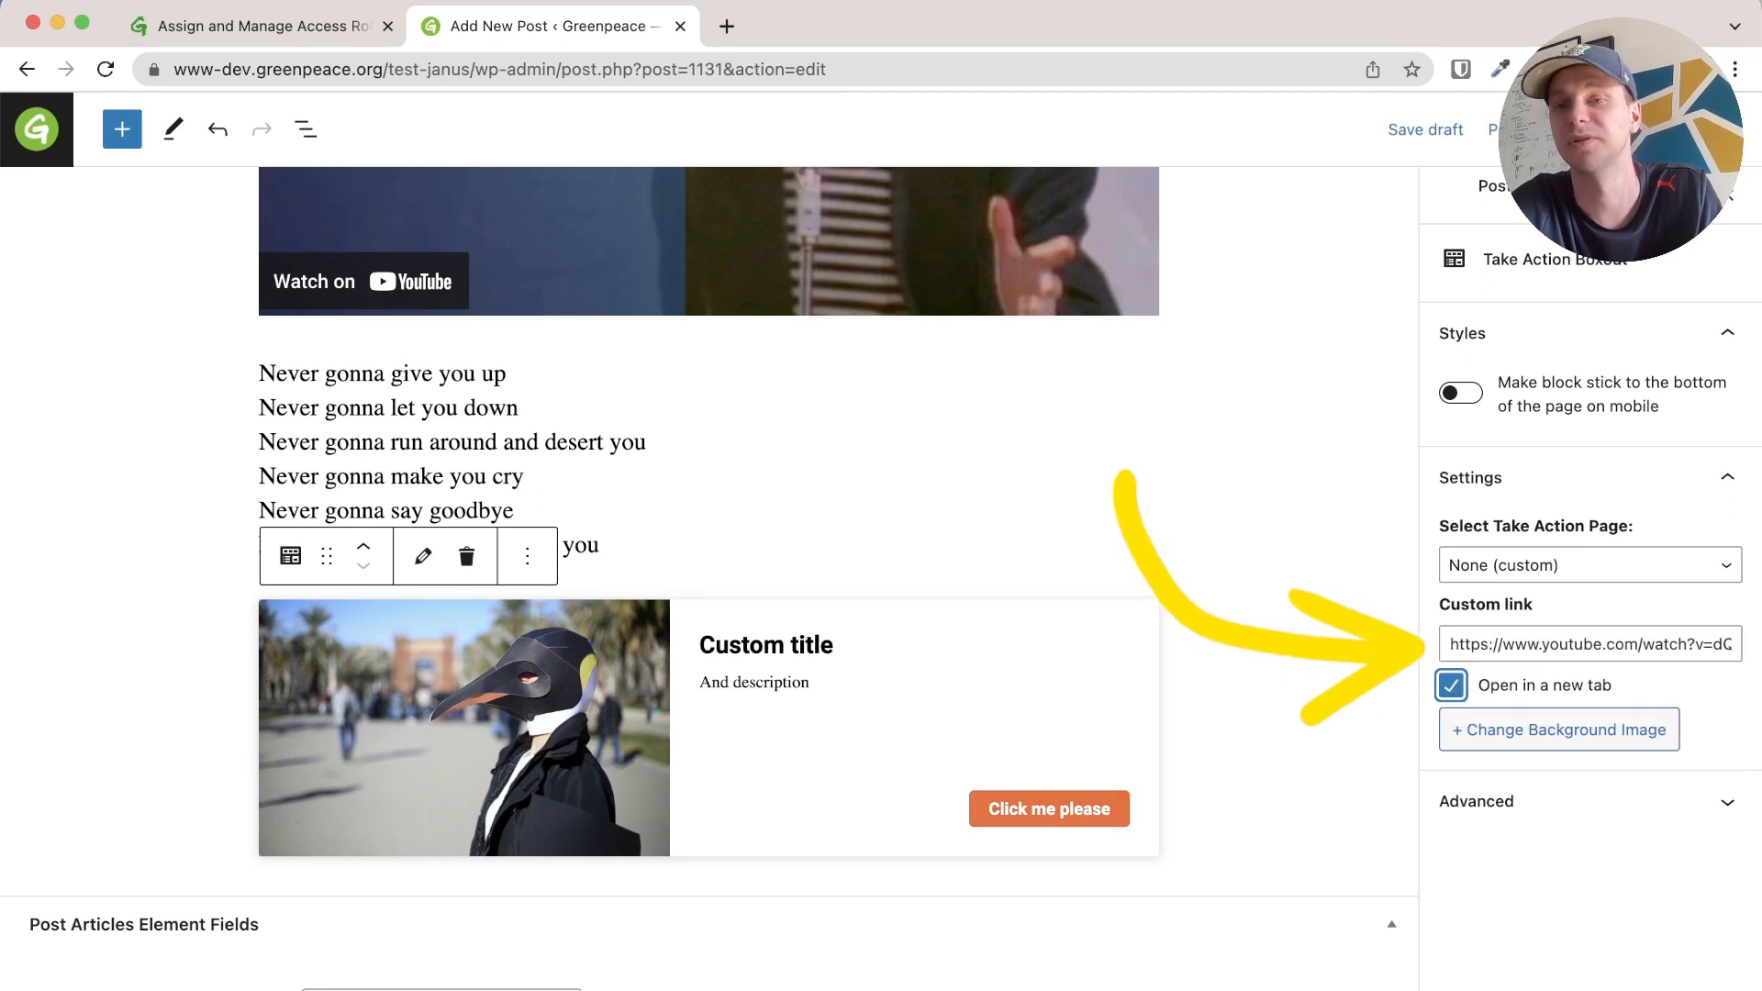
pyautogui.click(1271, 709)
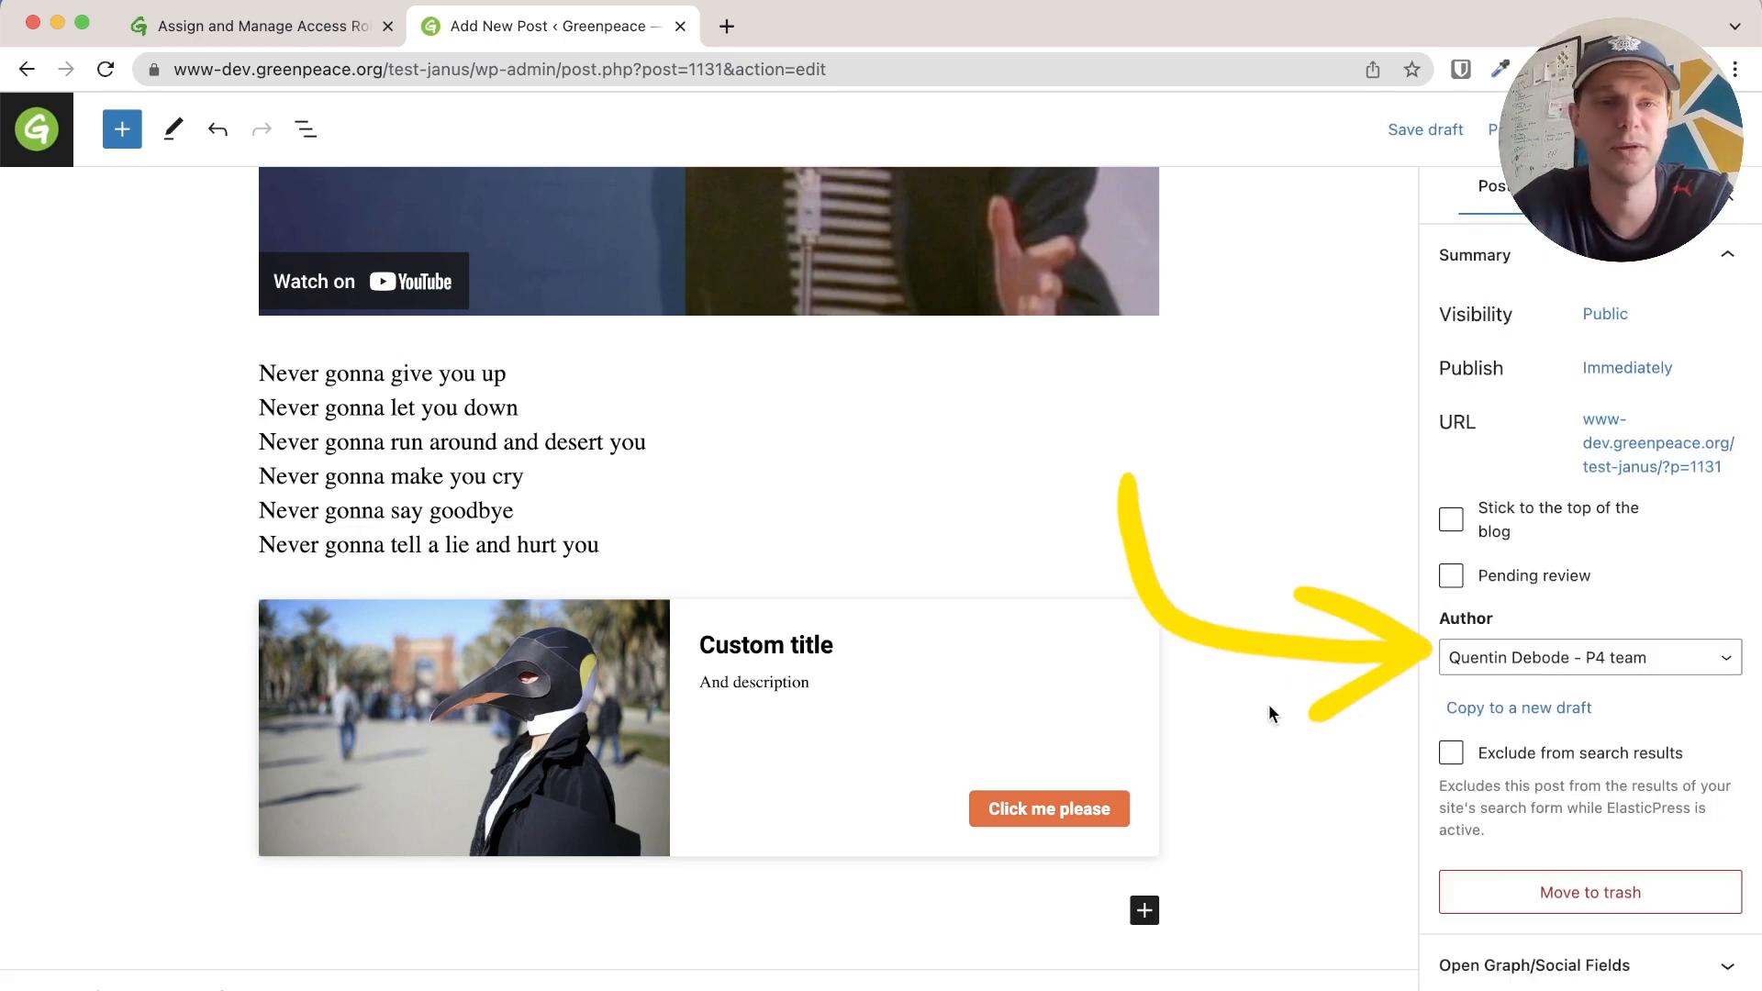
# Show the Summary's Visibility choices: Public, Private and Password protected
pyautogui.scroll(10, 1270, 709)
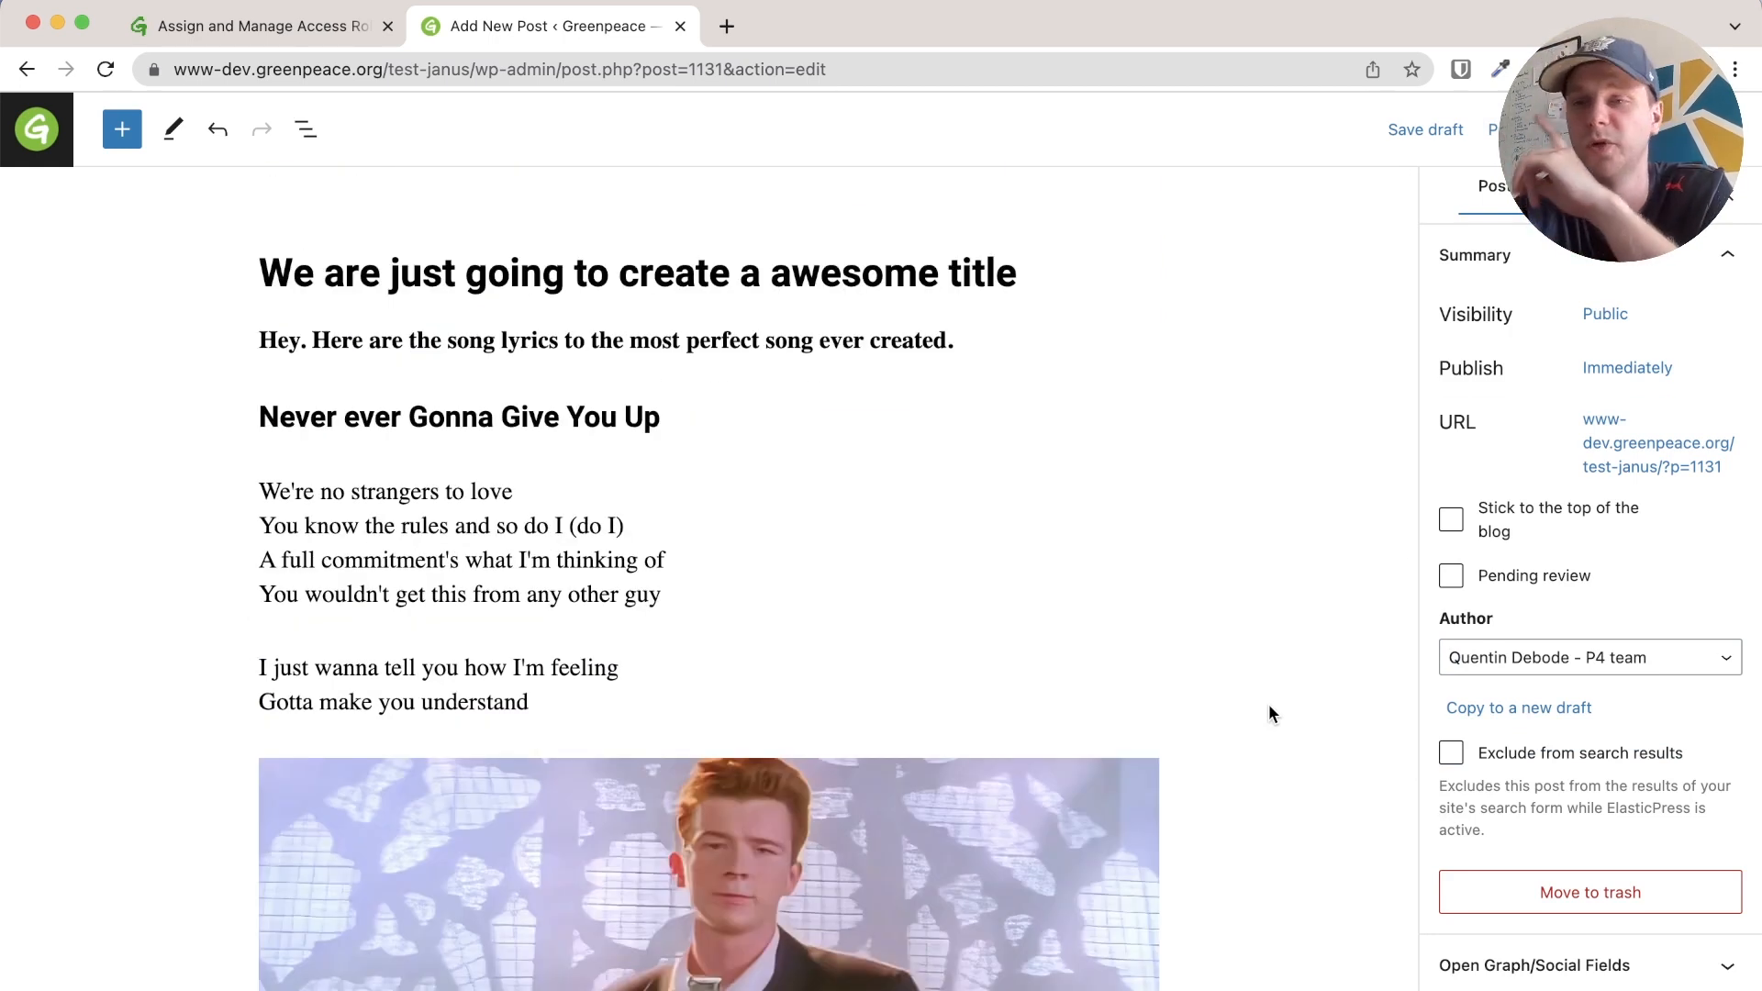
pyautogui.scroll(-10, 1634, 549)
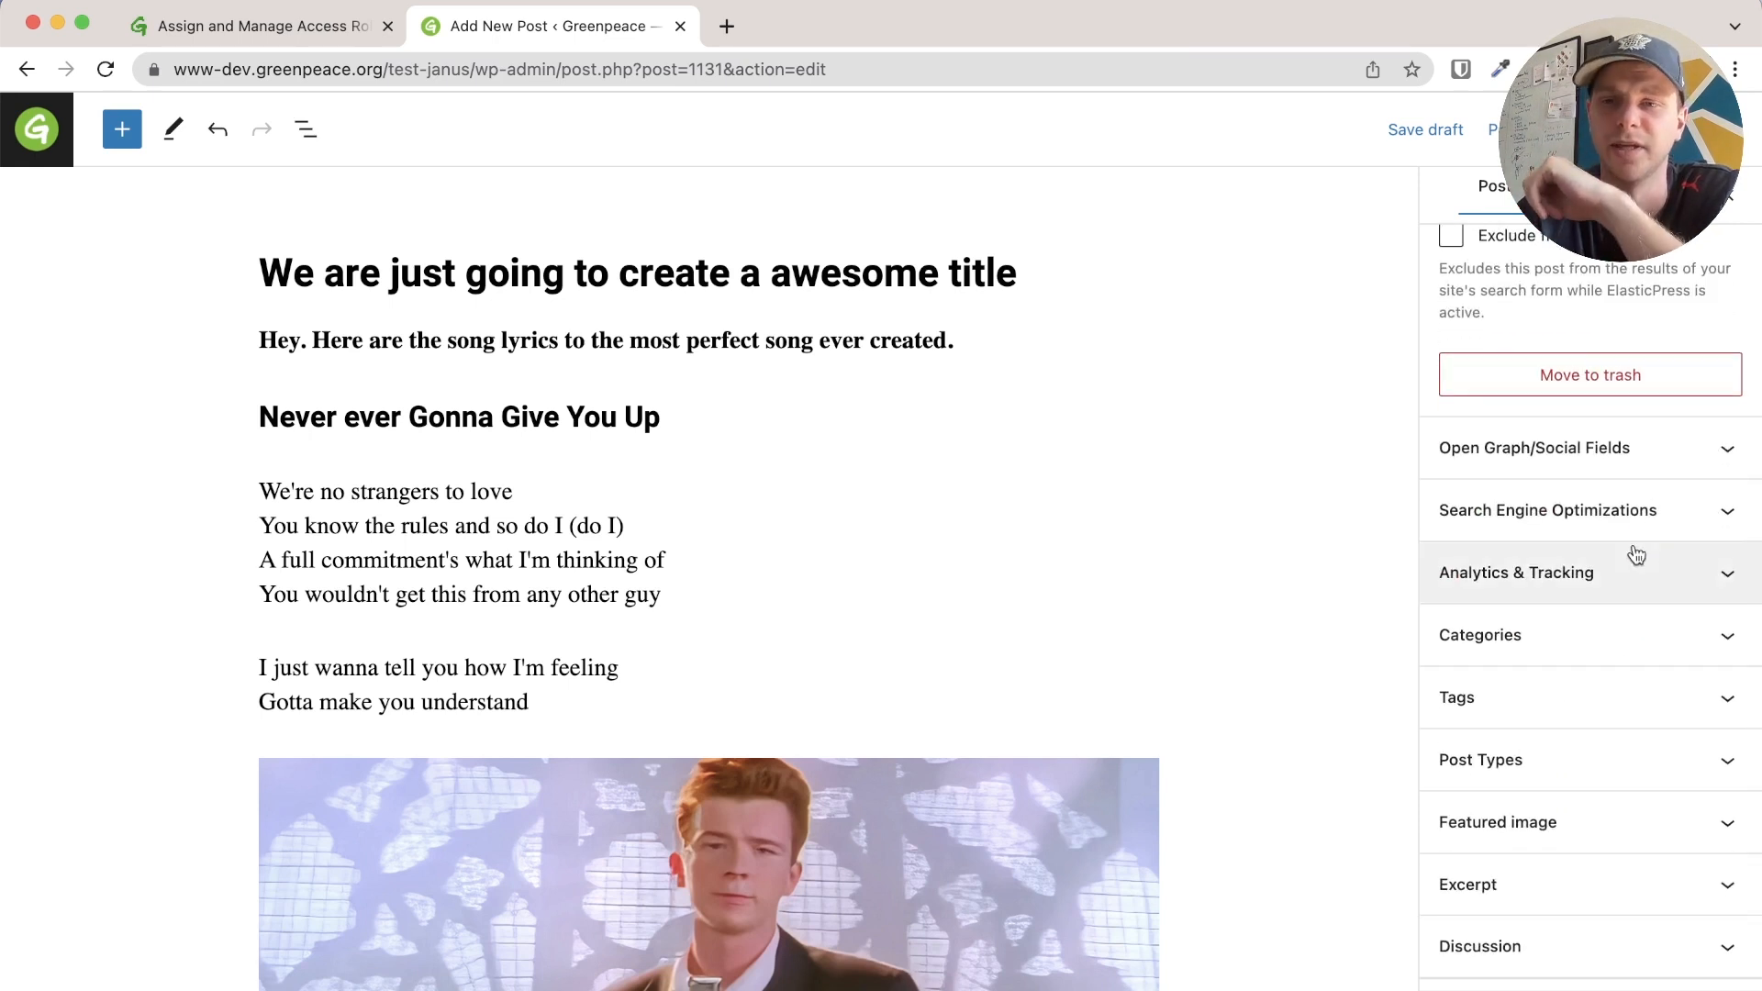
pyautogui.scroll(-2, 1633, 560)
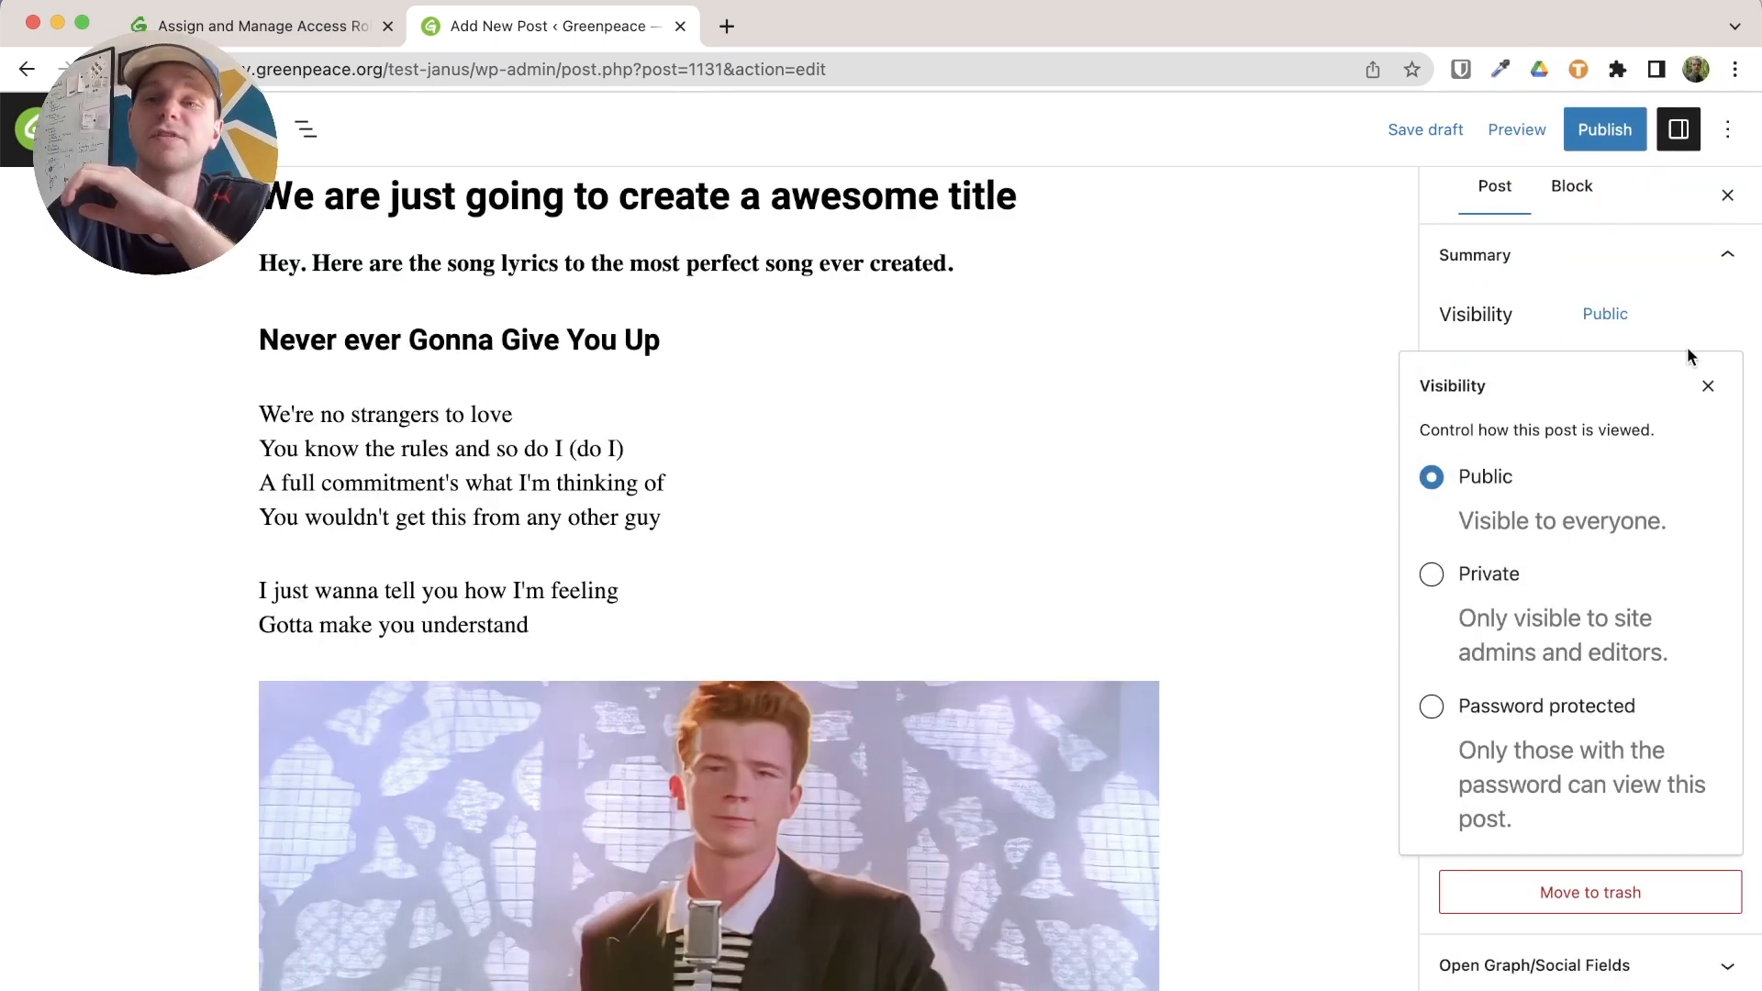
pyautogui.click(1707, 389)
pyautogui.click(1608, 316)
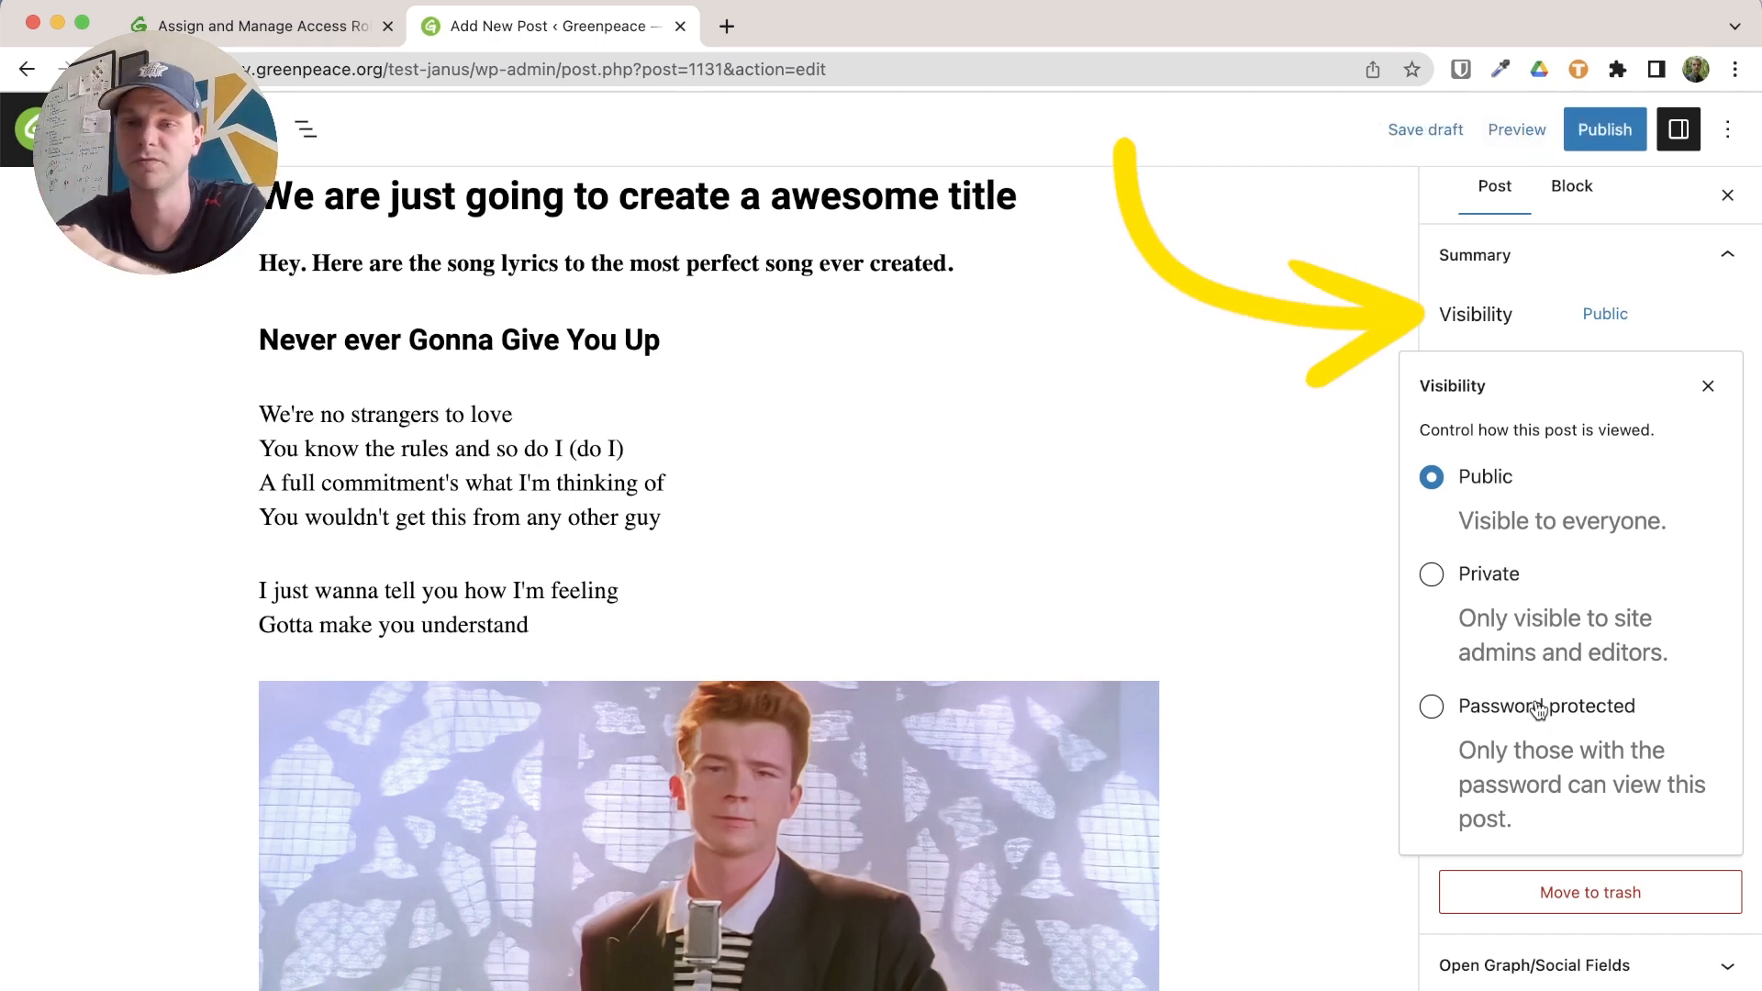
# Try Password protected and a June 23 schedule, then leave the post publishing Immediately
pyautogui.click(1539, 706)
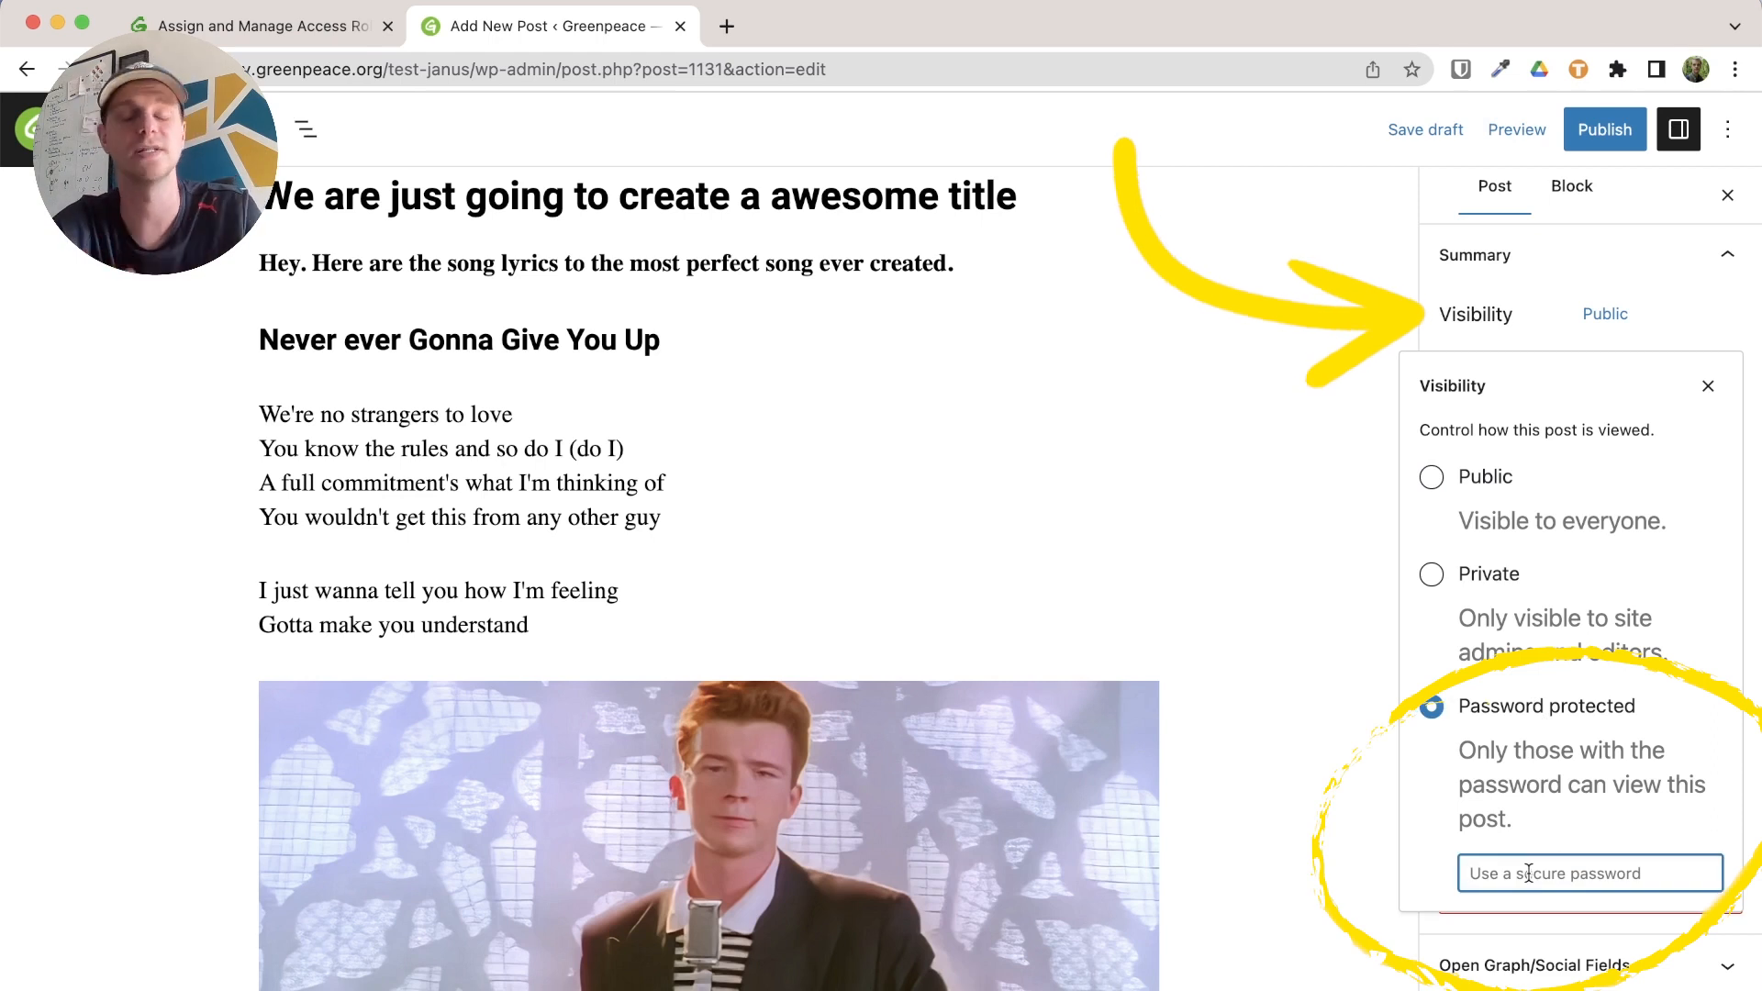
pyautogui.click(1708, 387)
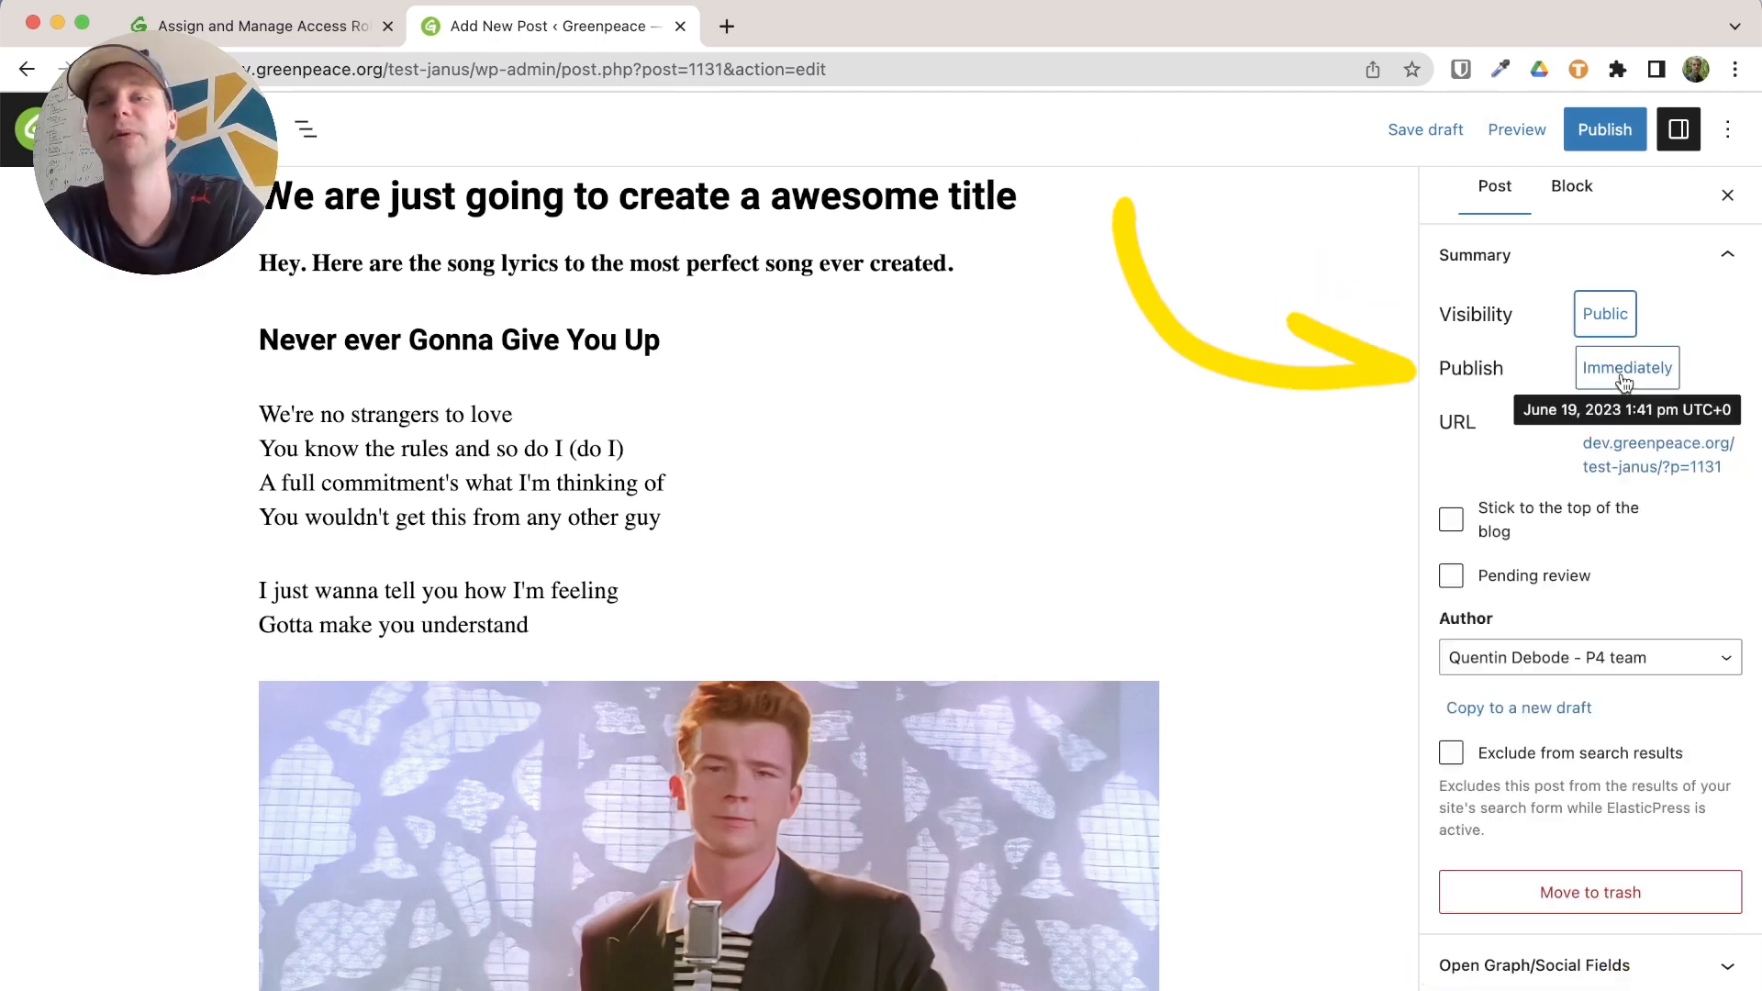
pyautogui.click(1625, 382)
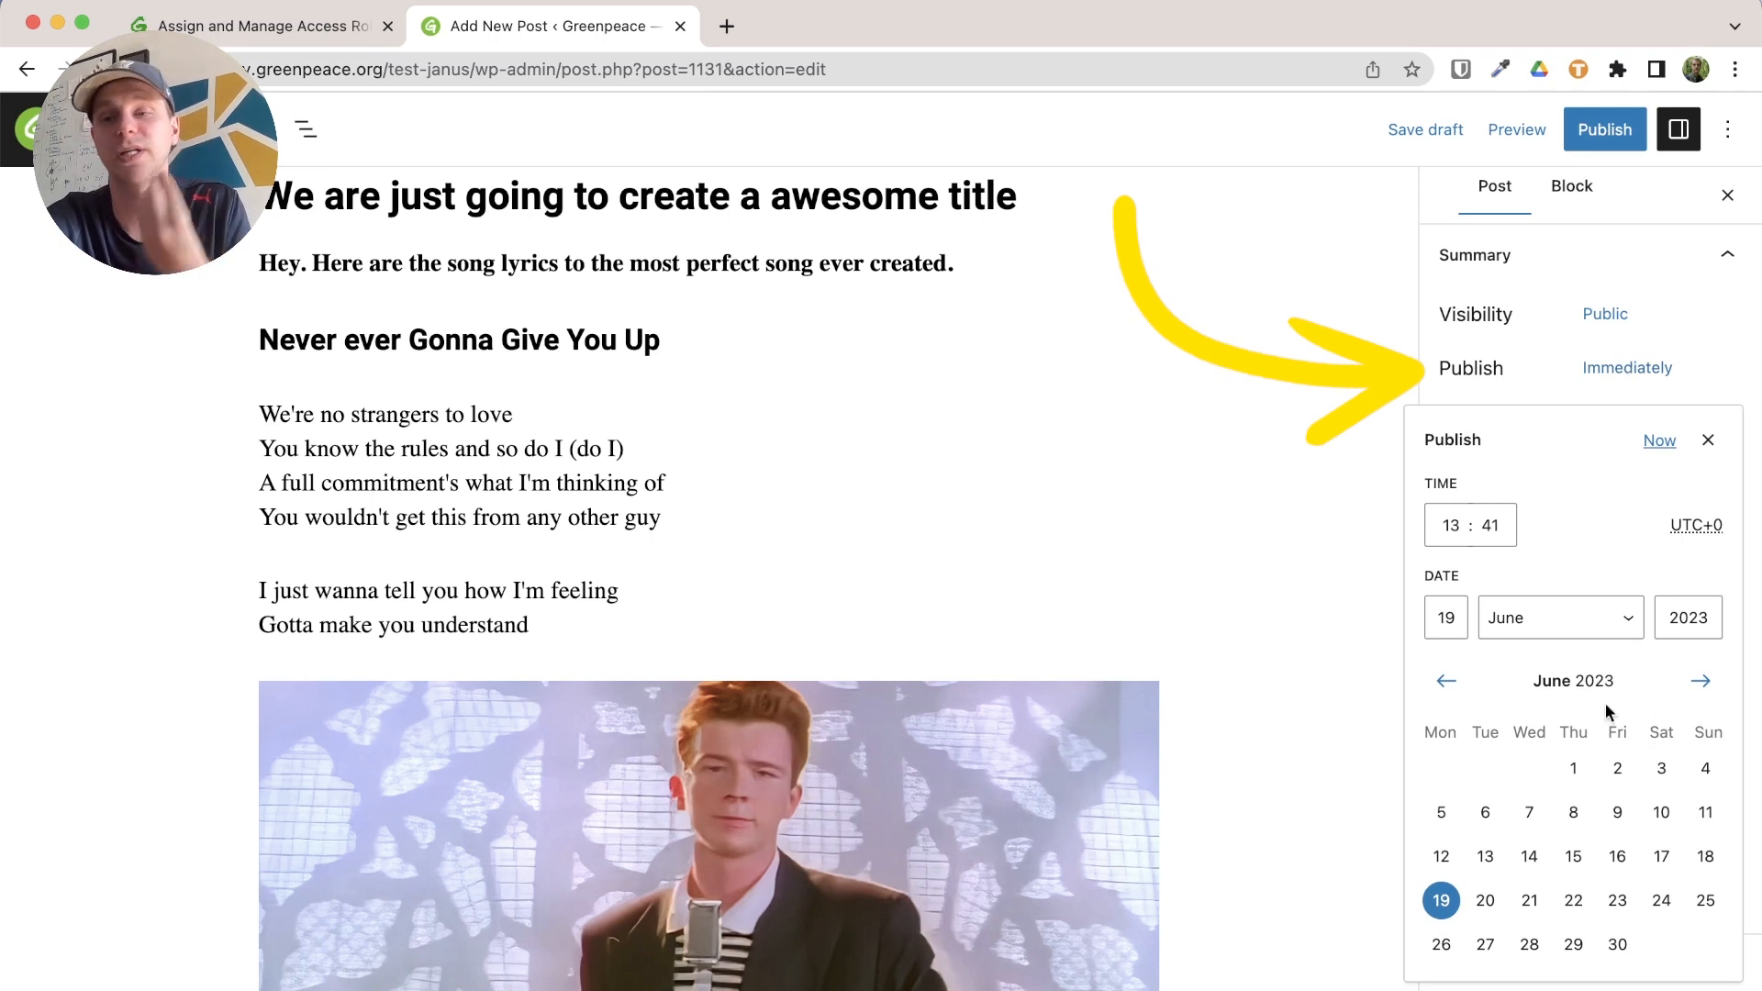
pyautogui.click(1625, 904)
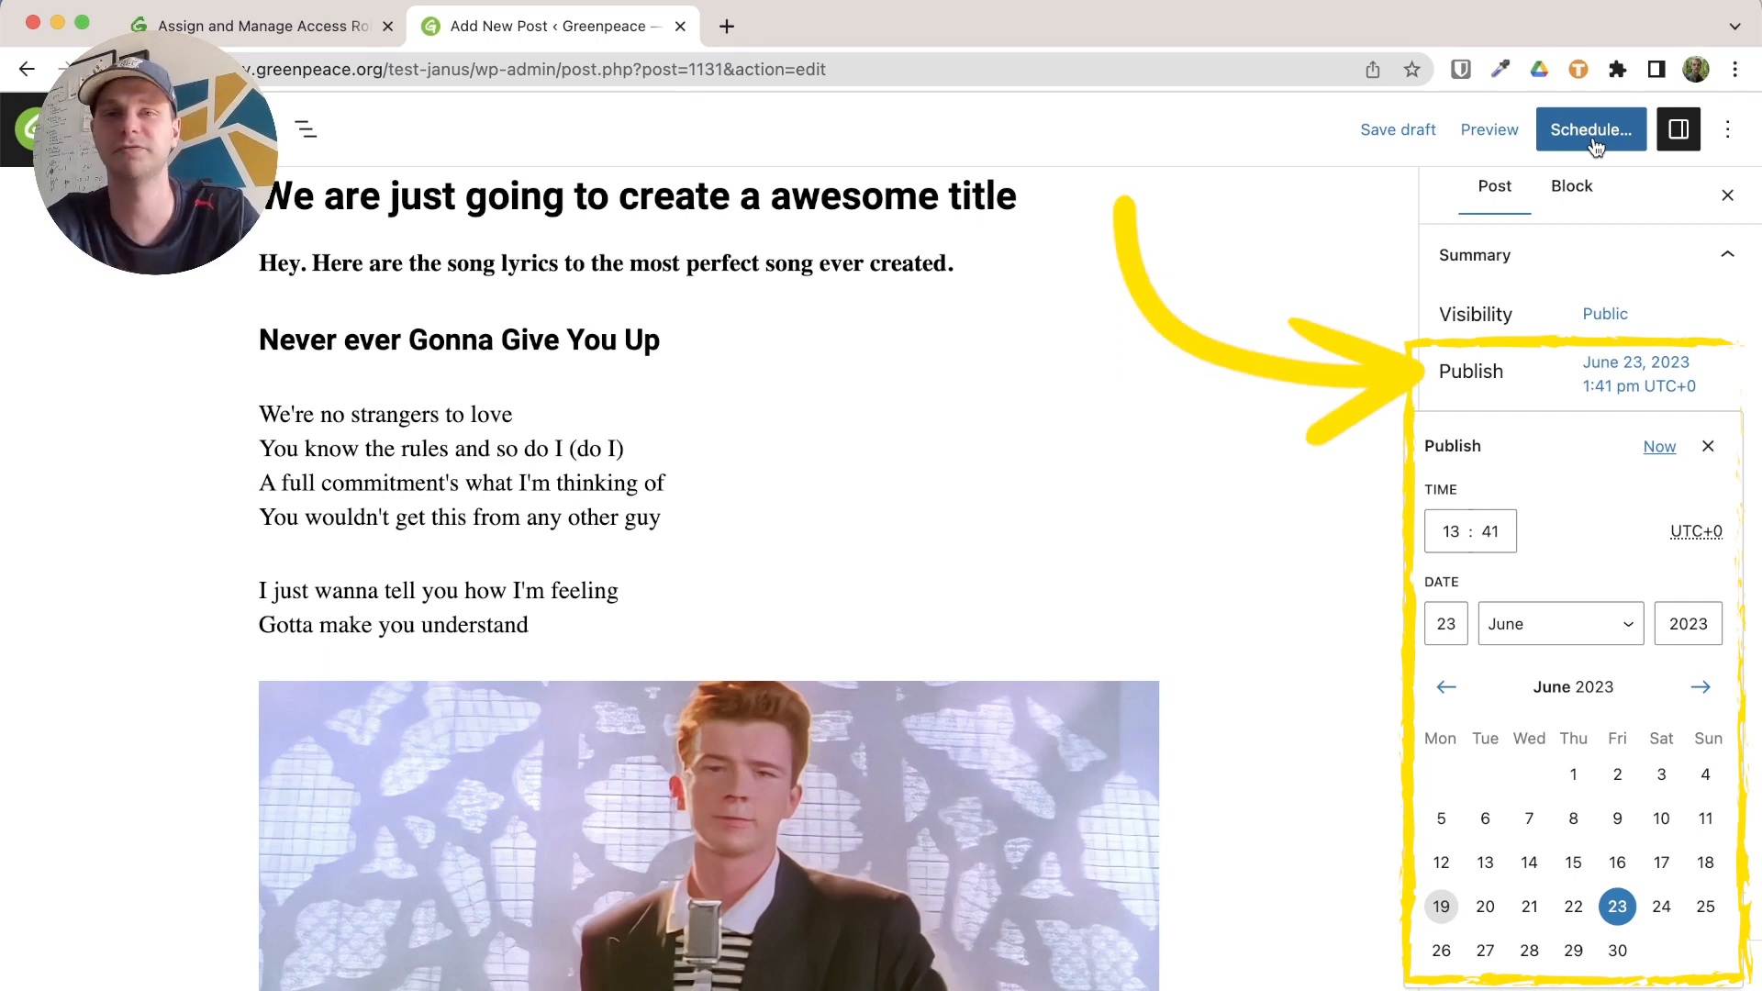
pyautogui.click(1660, 447)
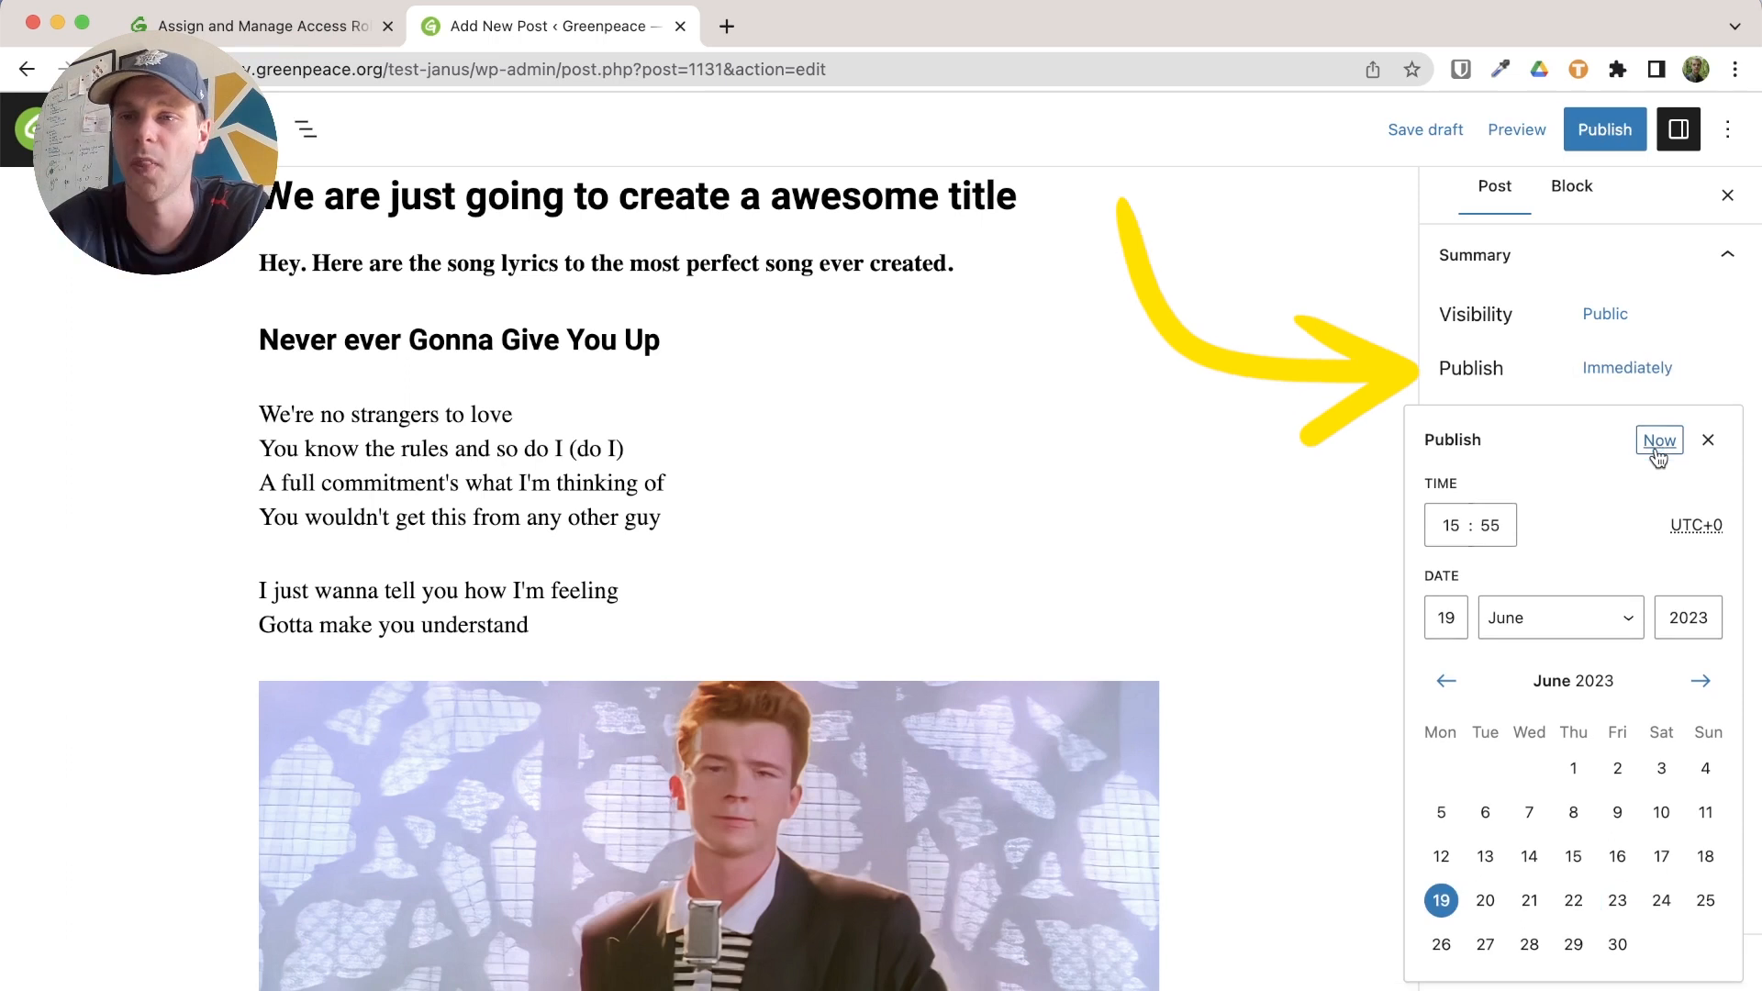
pyautogui.click(1712, 442)
pyautogui.scroll(-3, 1573, 590)
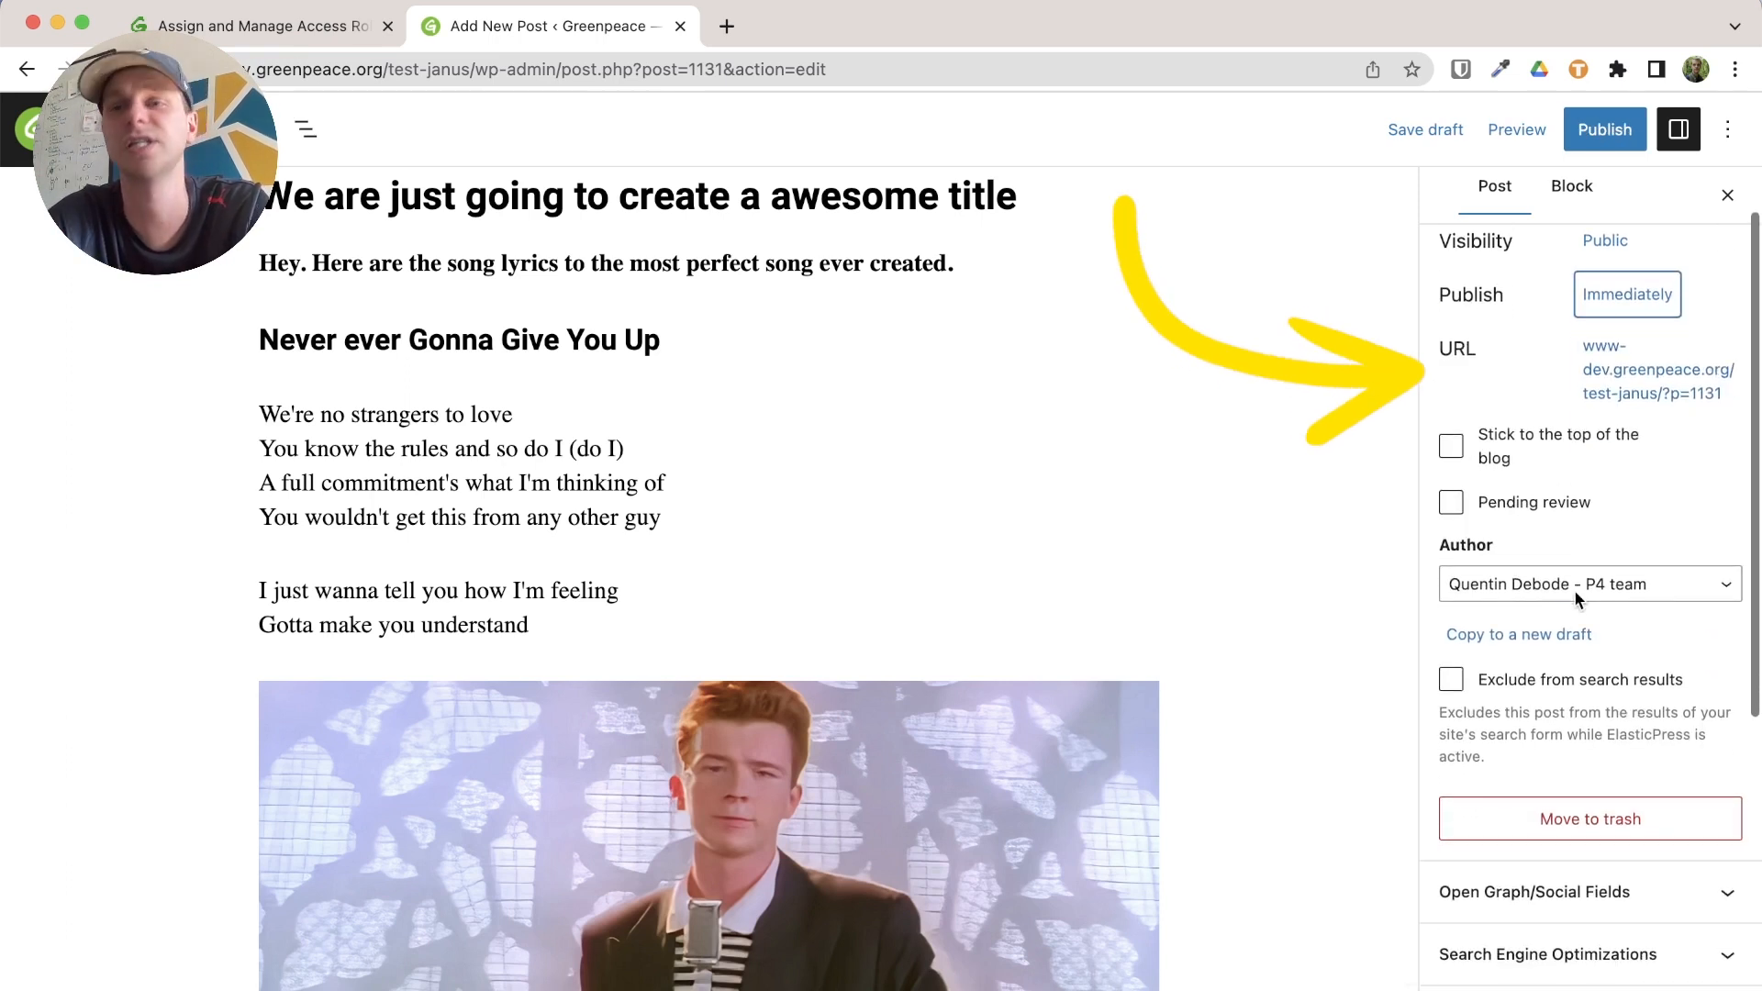
# Fill Open Graph with 'Facebook Title', the 'Hello Facebook, its me, Rick.' description and an override image
pyautogui.click(1487, 461)
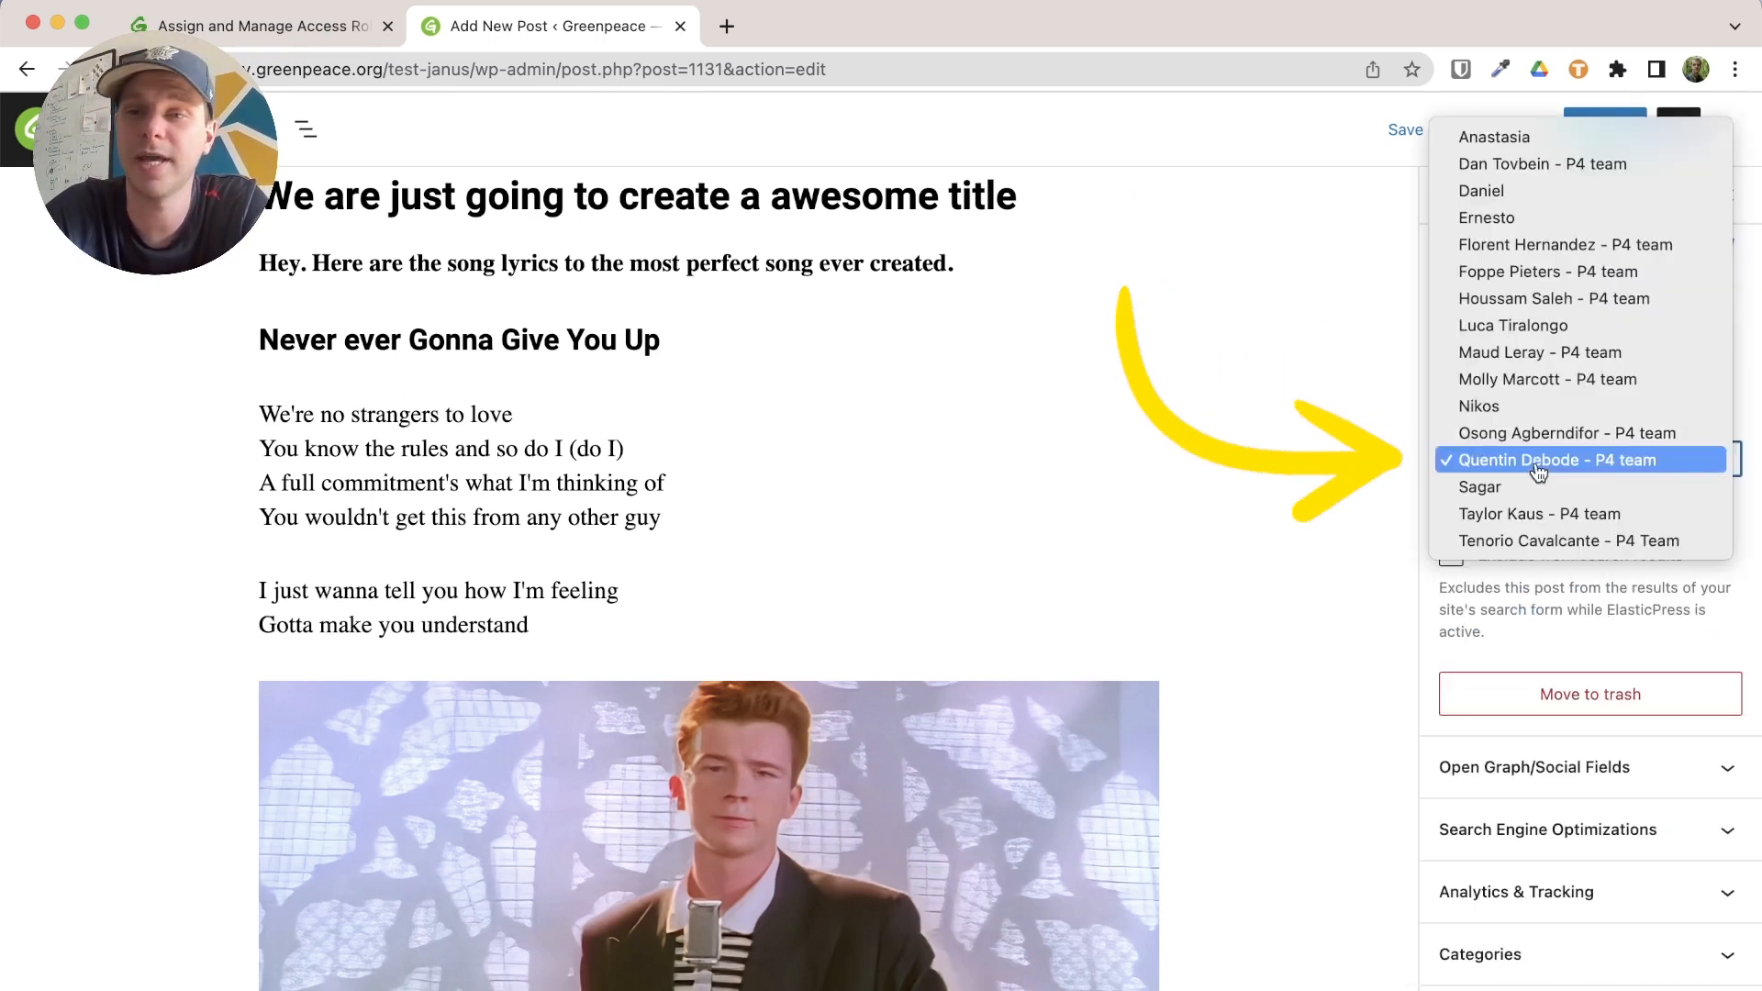
pyautogui.click(1524, 618)
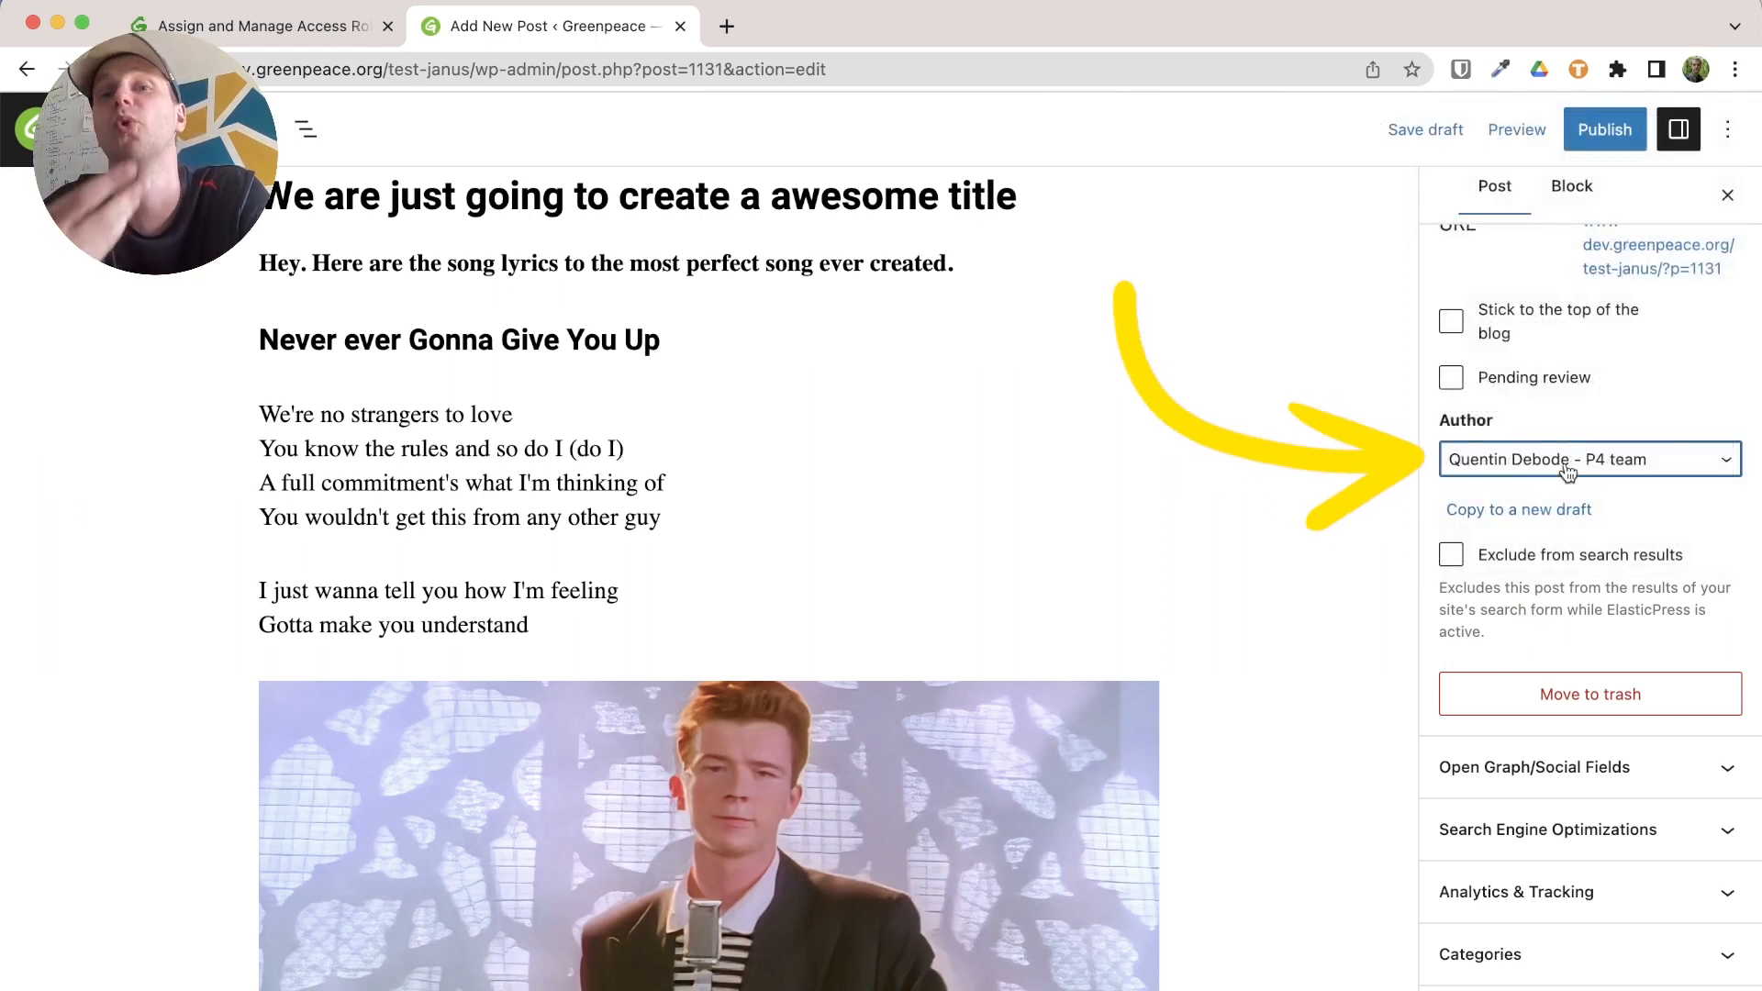
pyautogui.scroll(-5, 1567, 470)
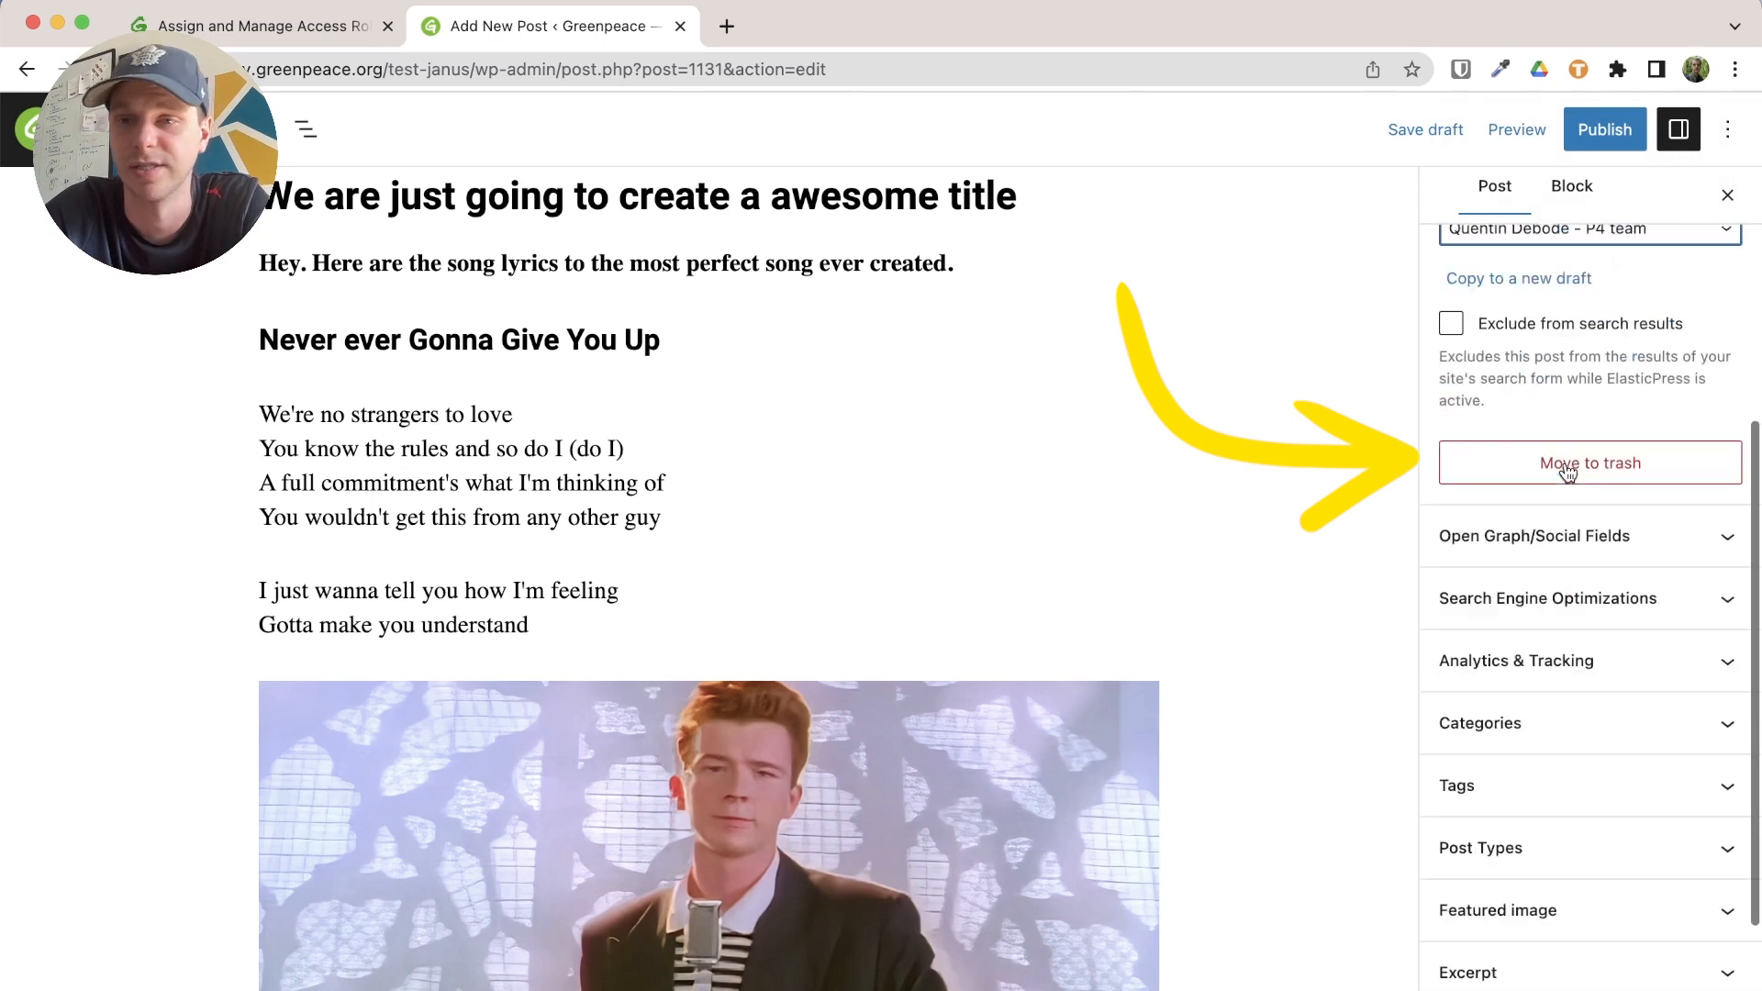
pyautogui.click(1553, 359)
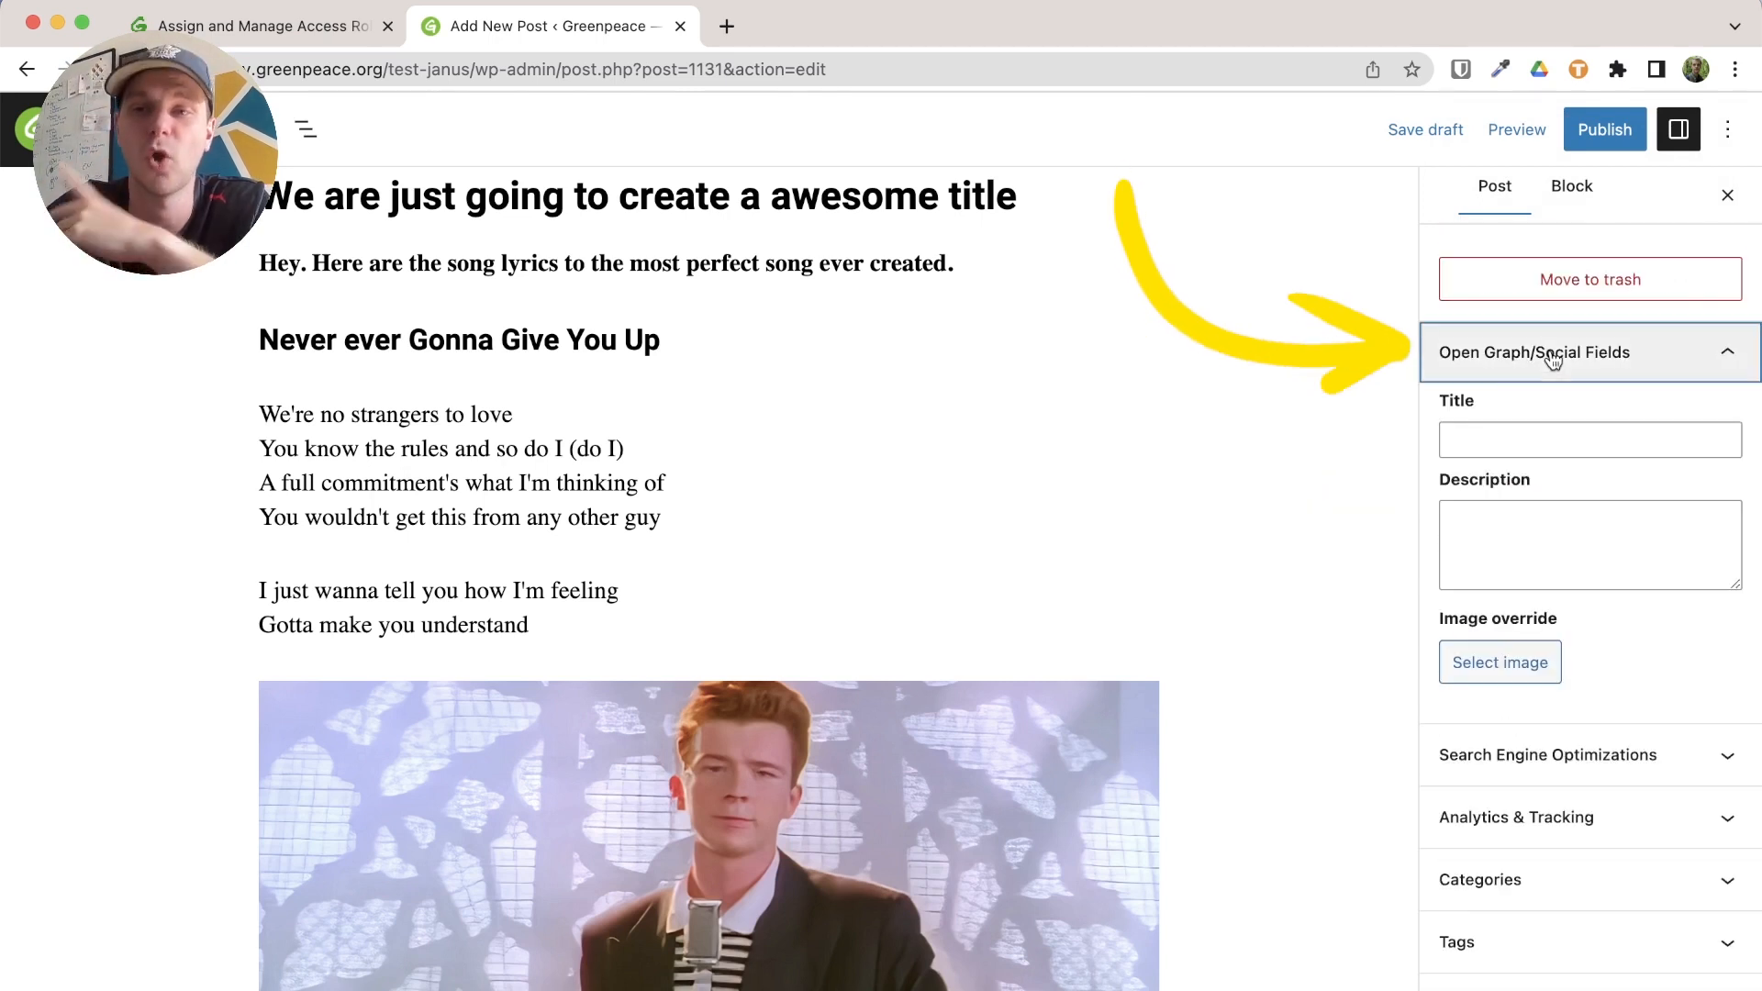
pyautogui.click(1548, 442)
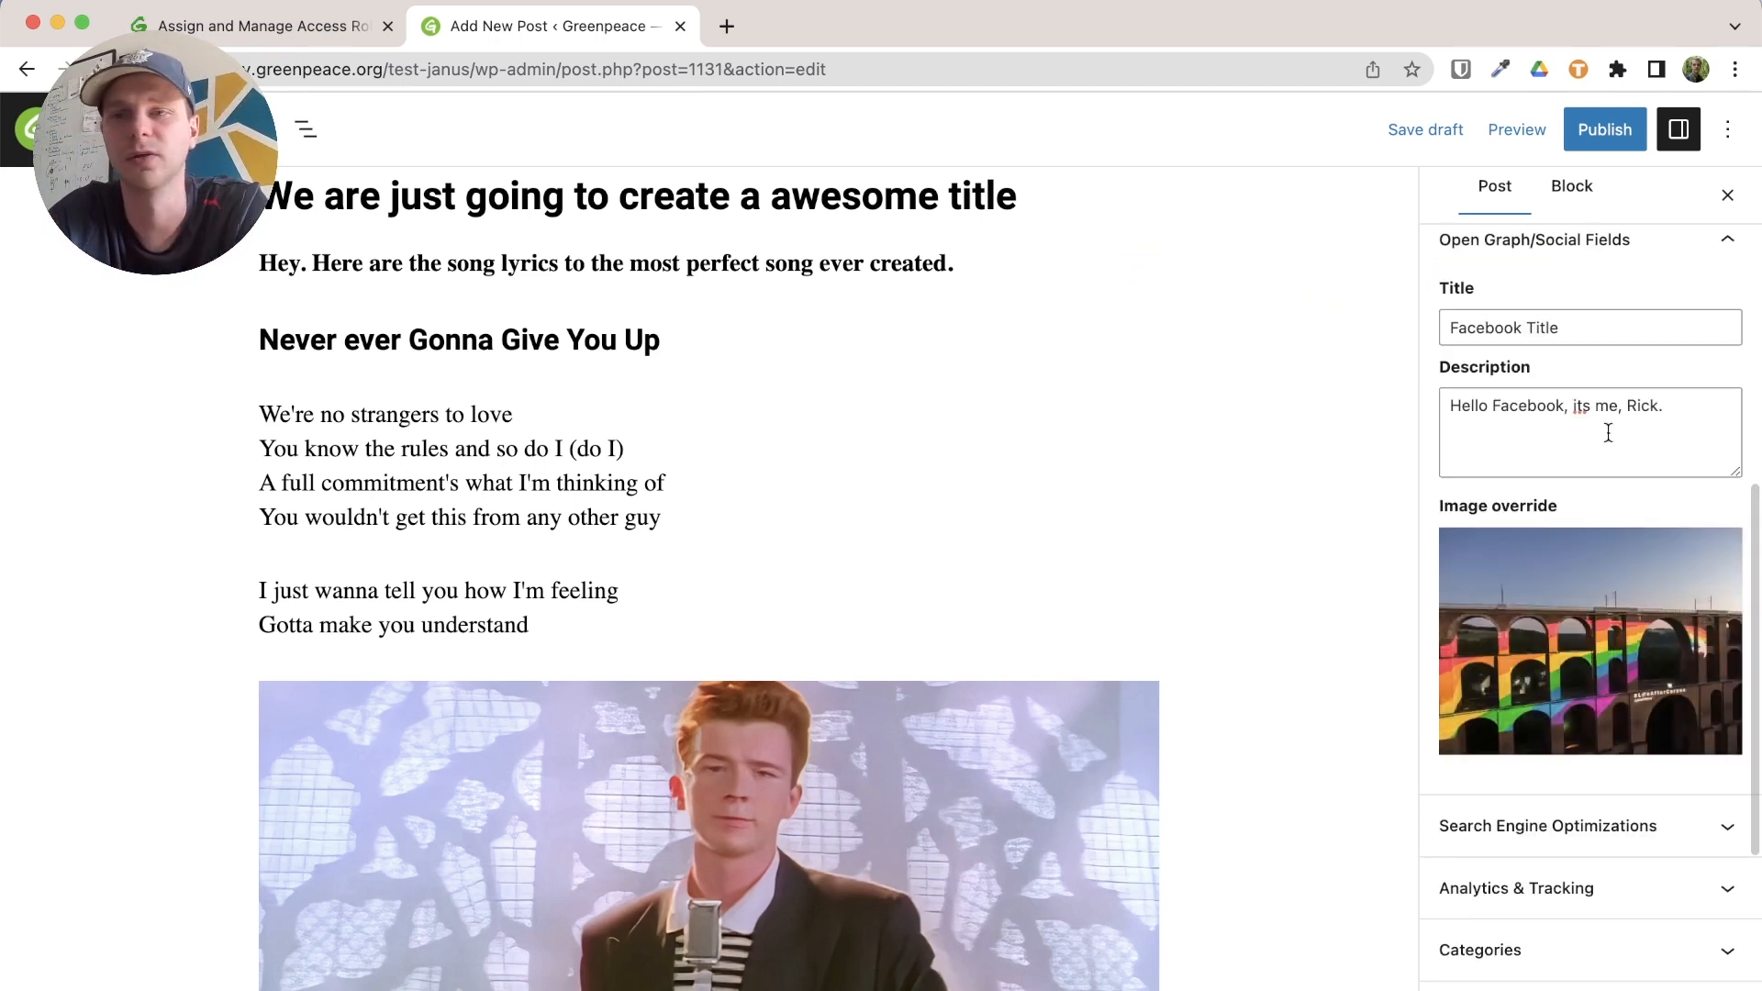
pyautogui.scroll(2, 1608, 431)
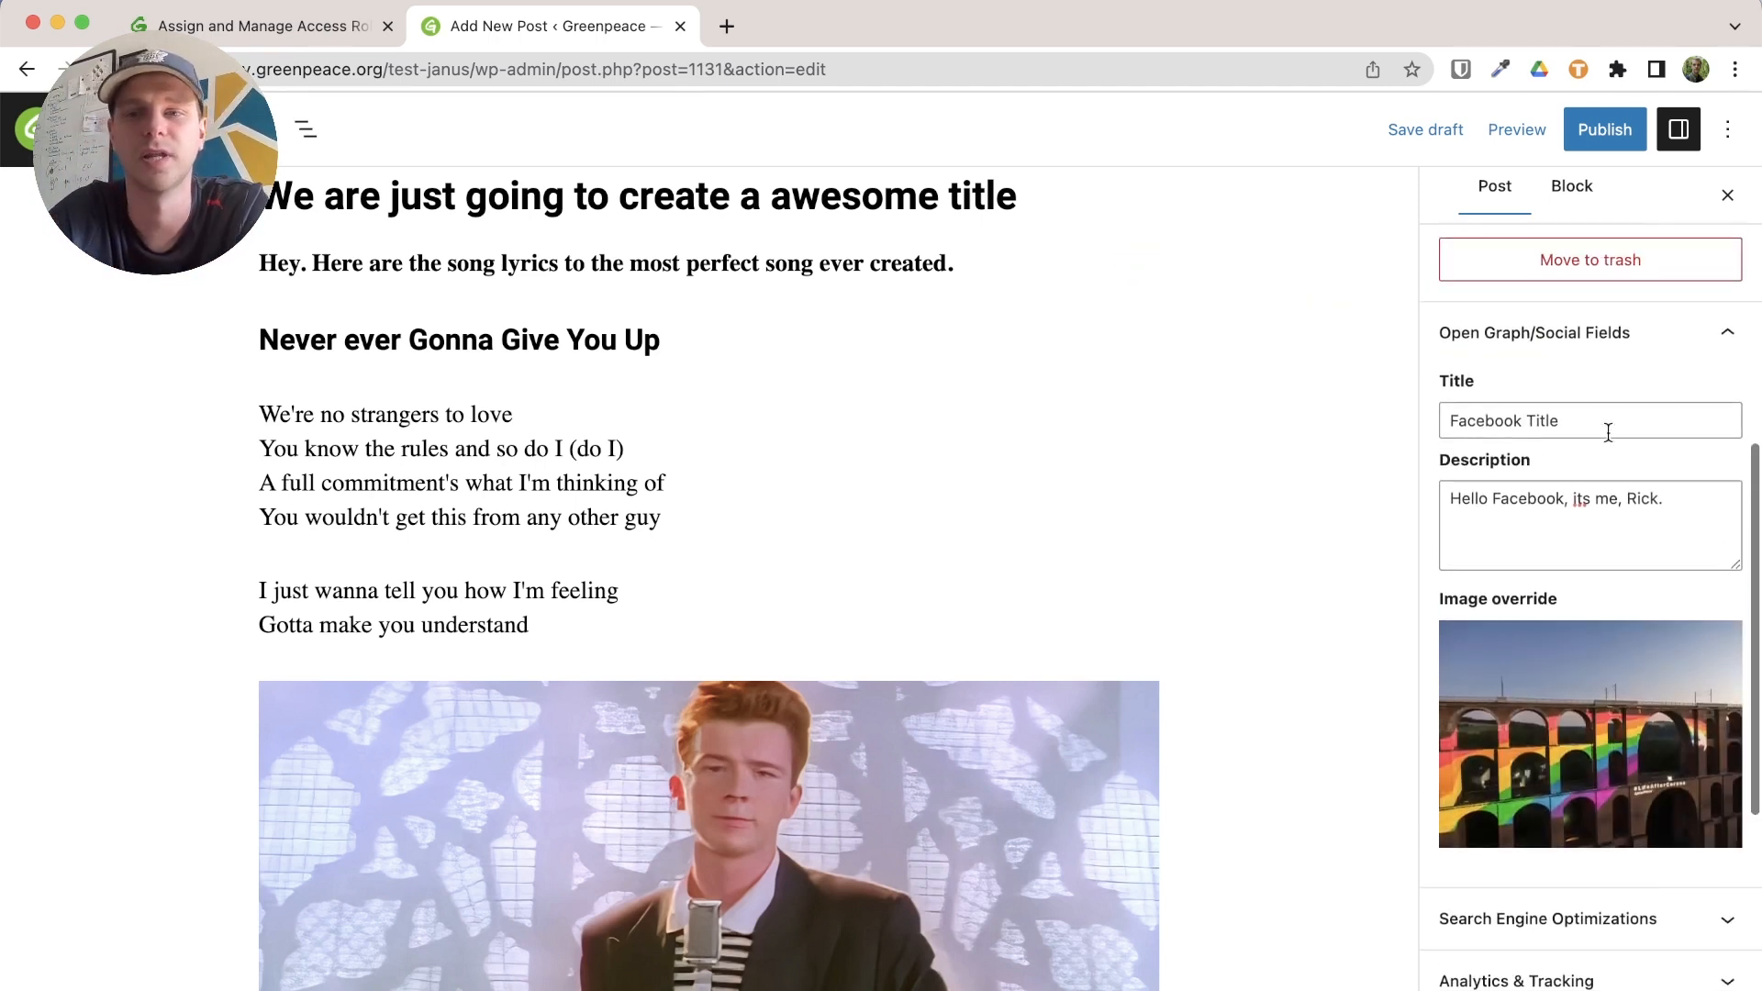
pyautogui.scroll(-5, 1595, 595)
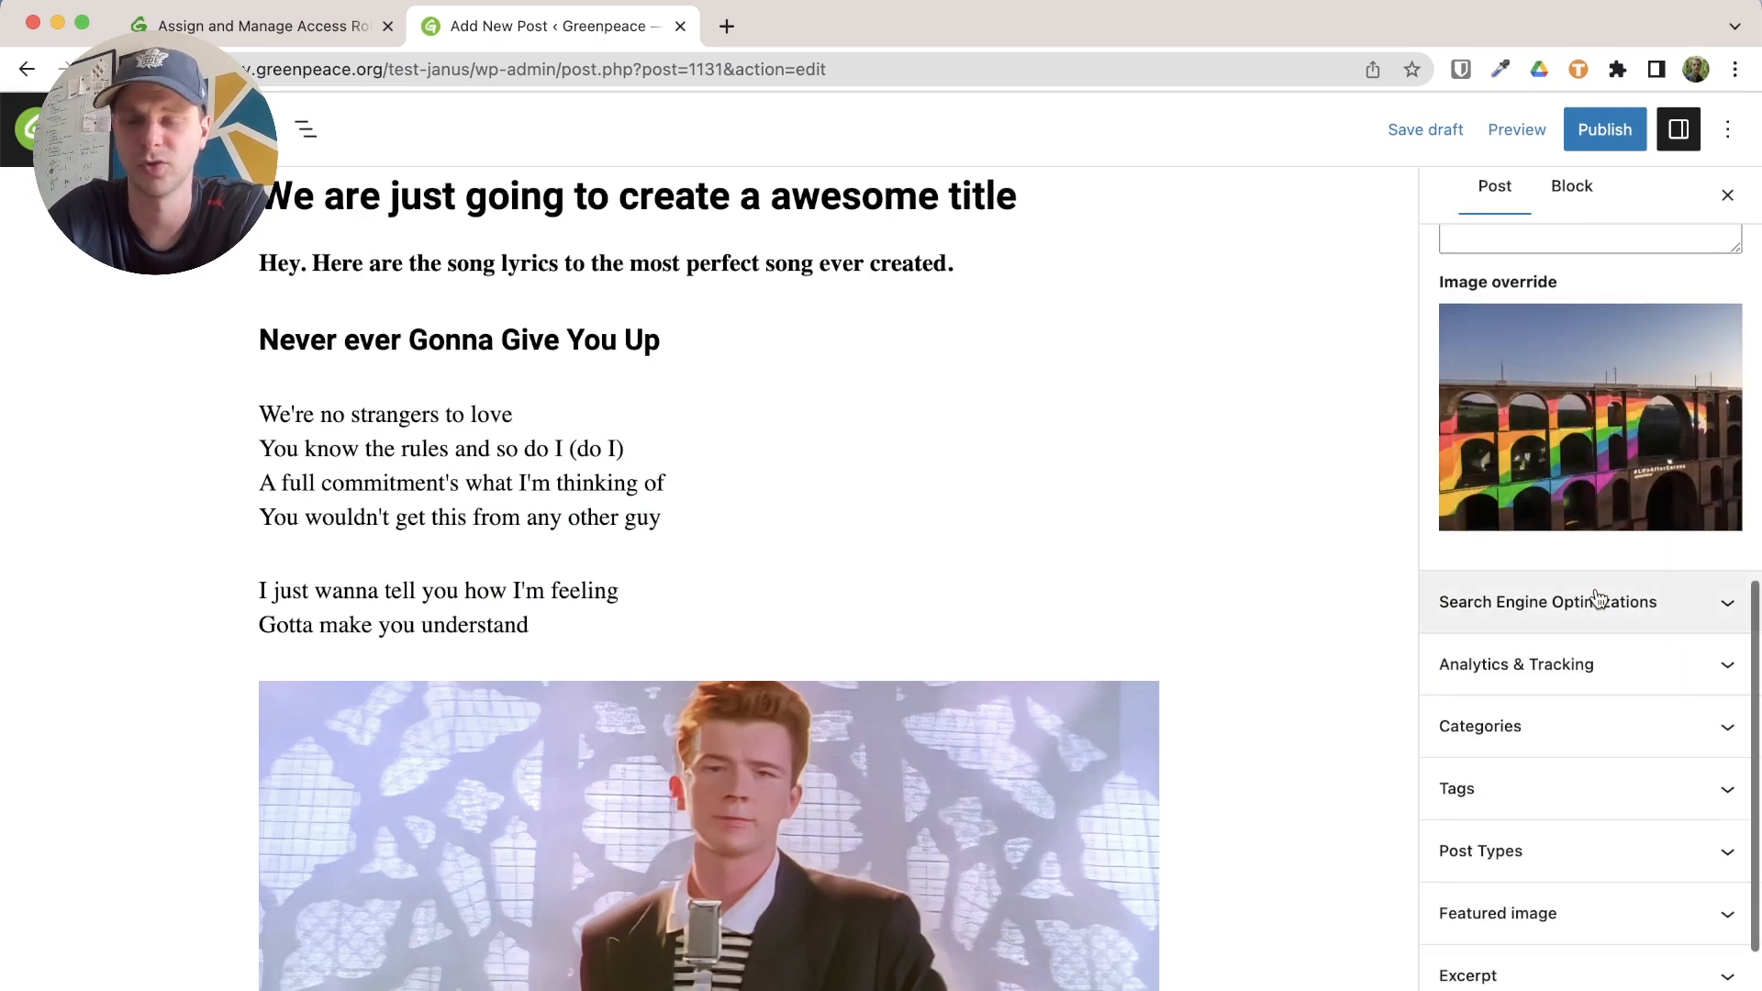
# Tick the People category and the Climate tag in the post sidebar
pyautogui.click(1598, 597)
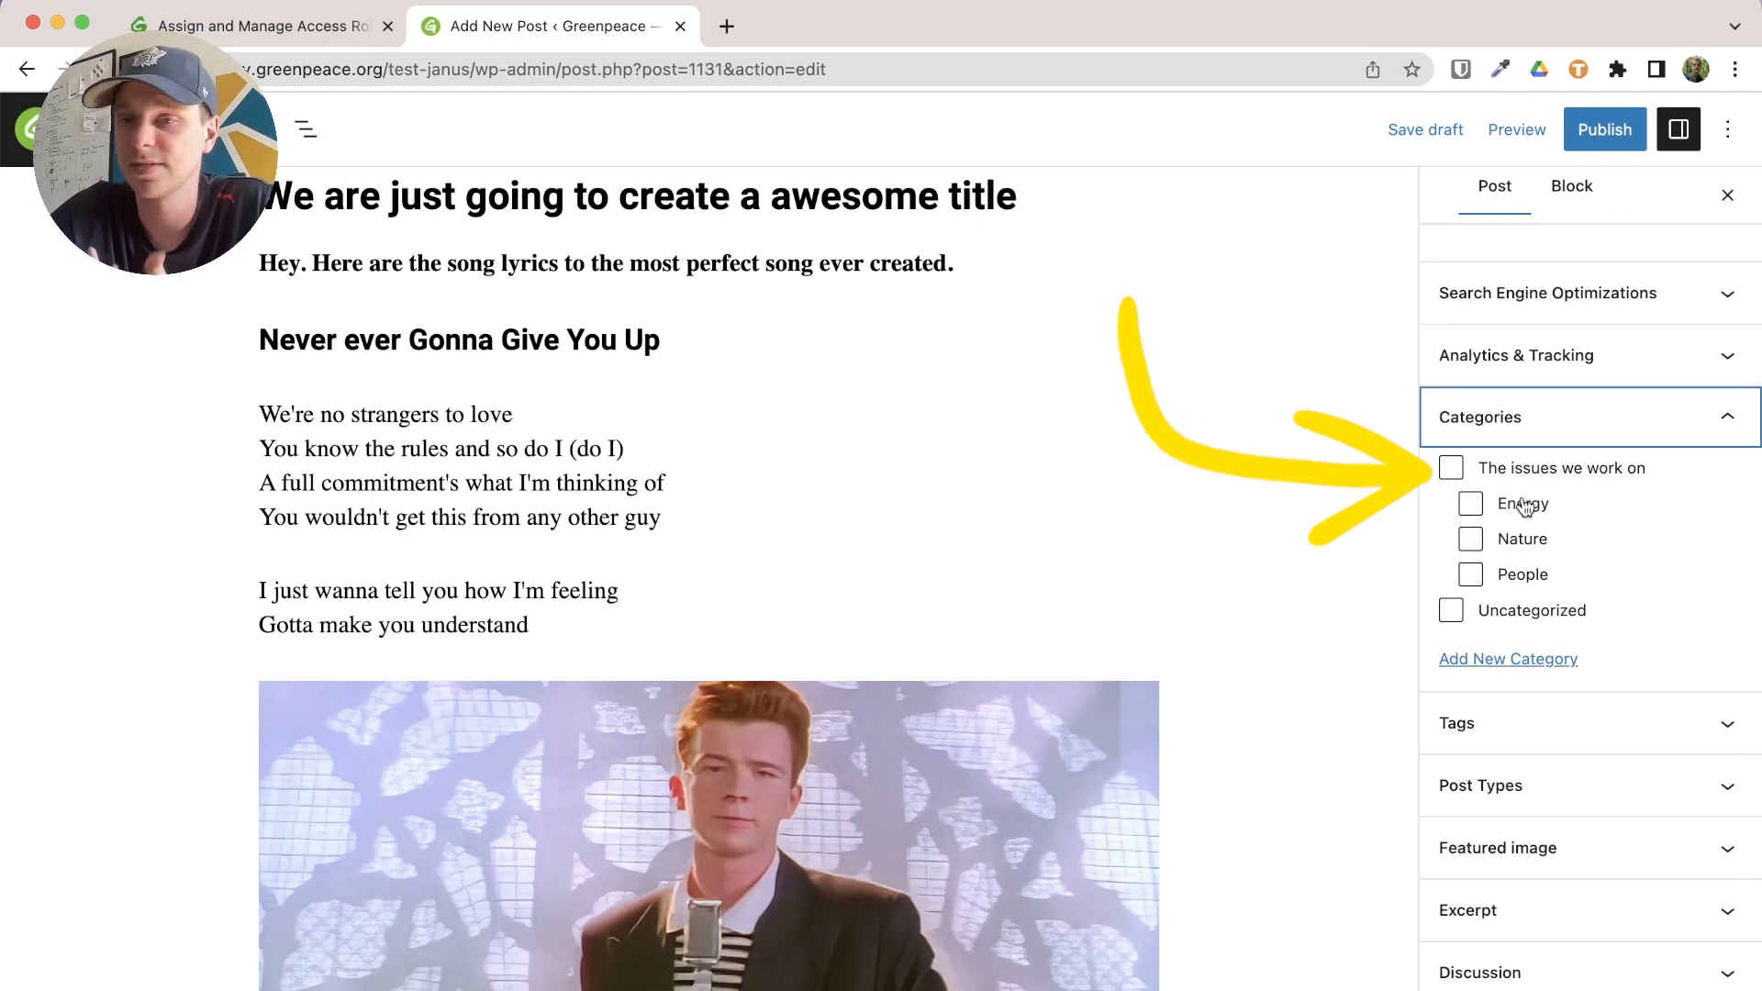
pyautogui.click(1522, 581)
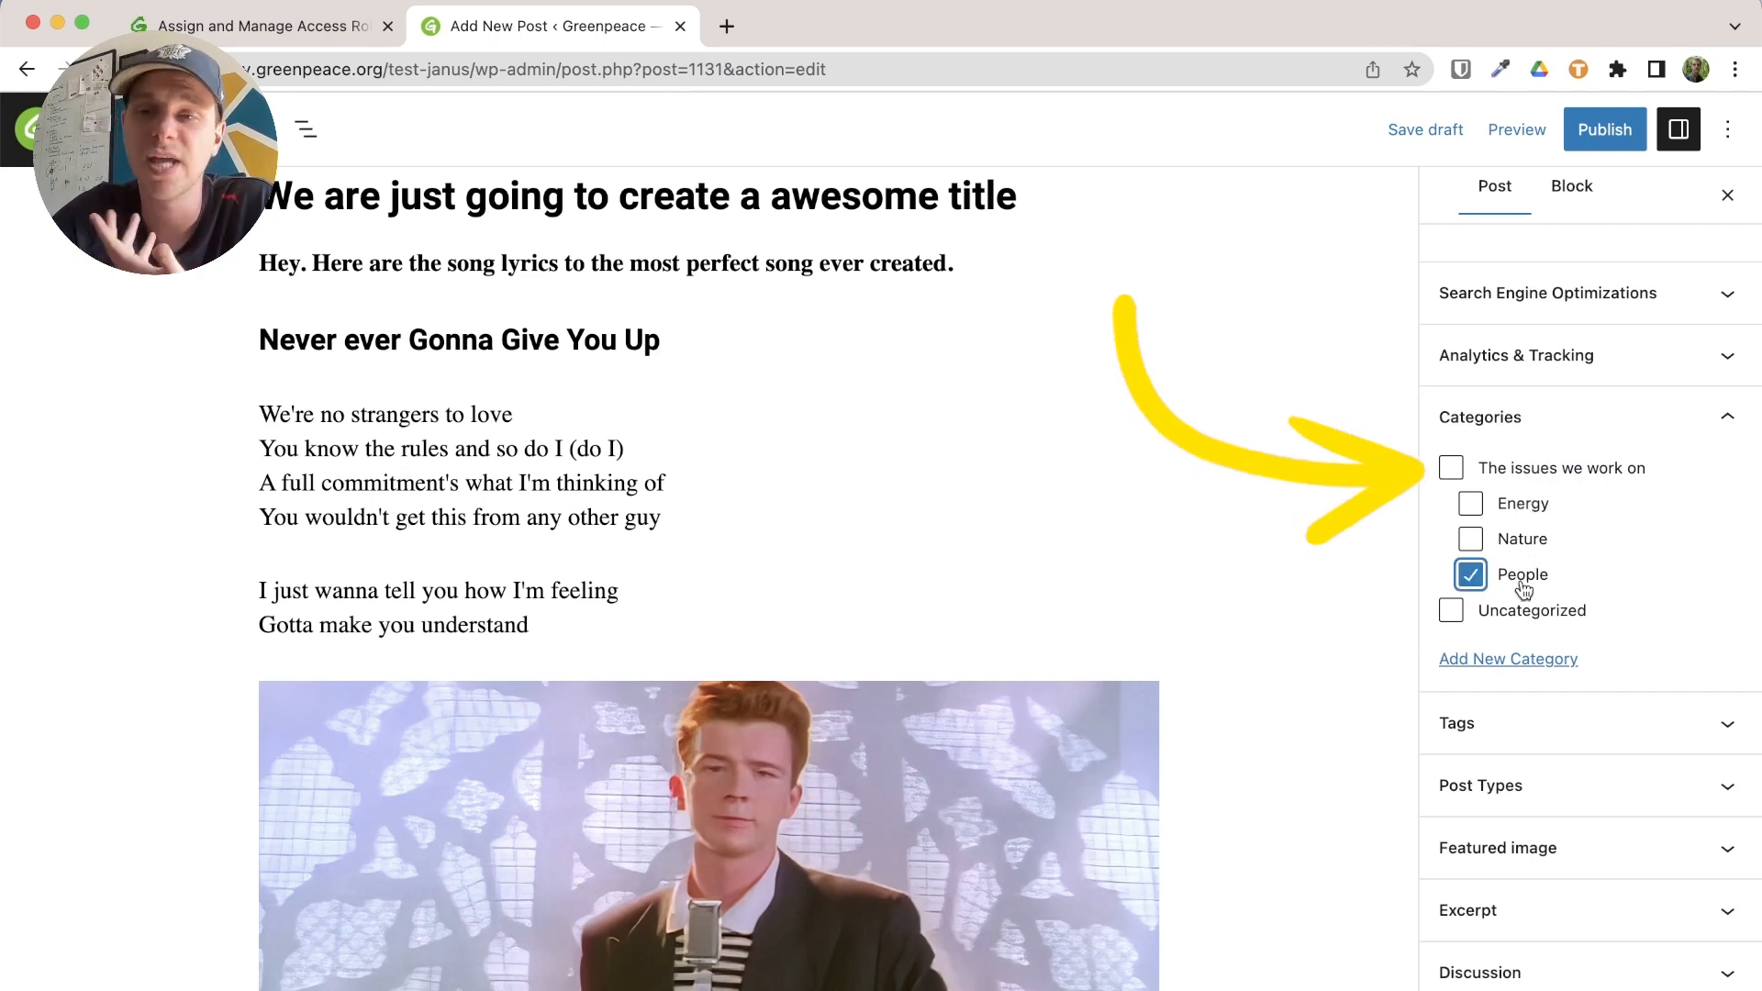
pyautogui.click(1571, 736)
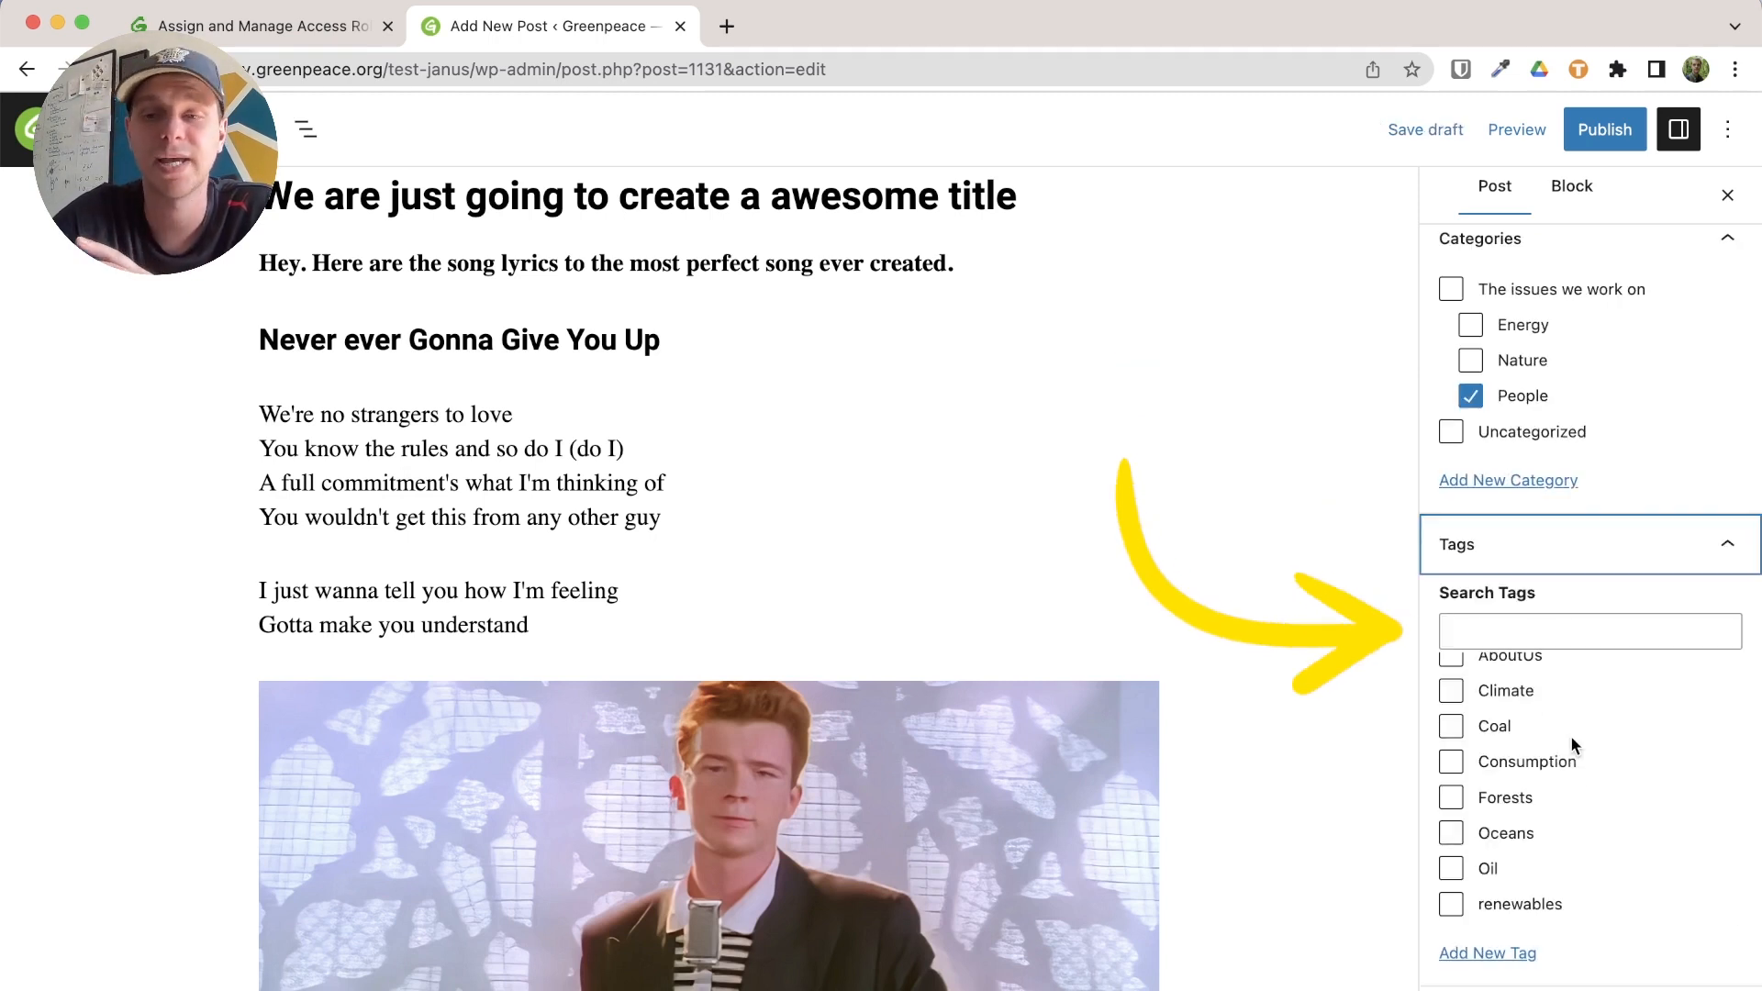
pyautogui.scroll(-3, 1597, 740)
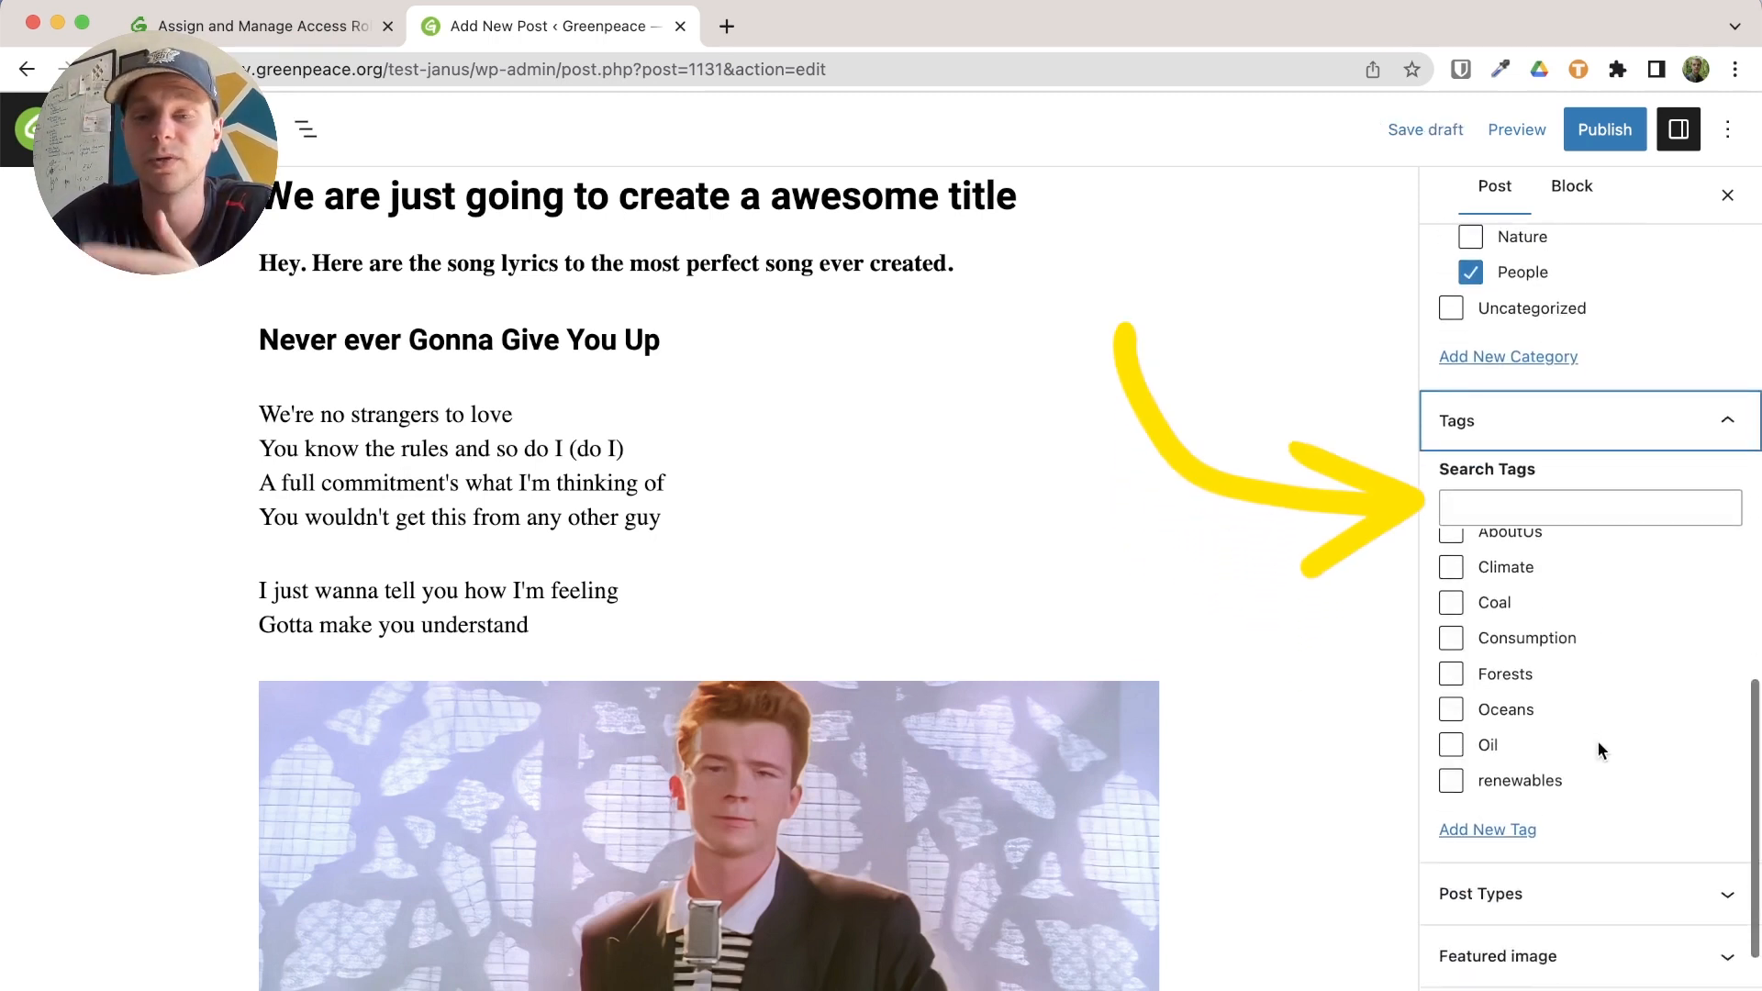
pyautogui.click(1496, 586)
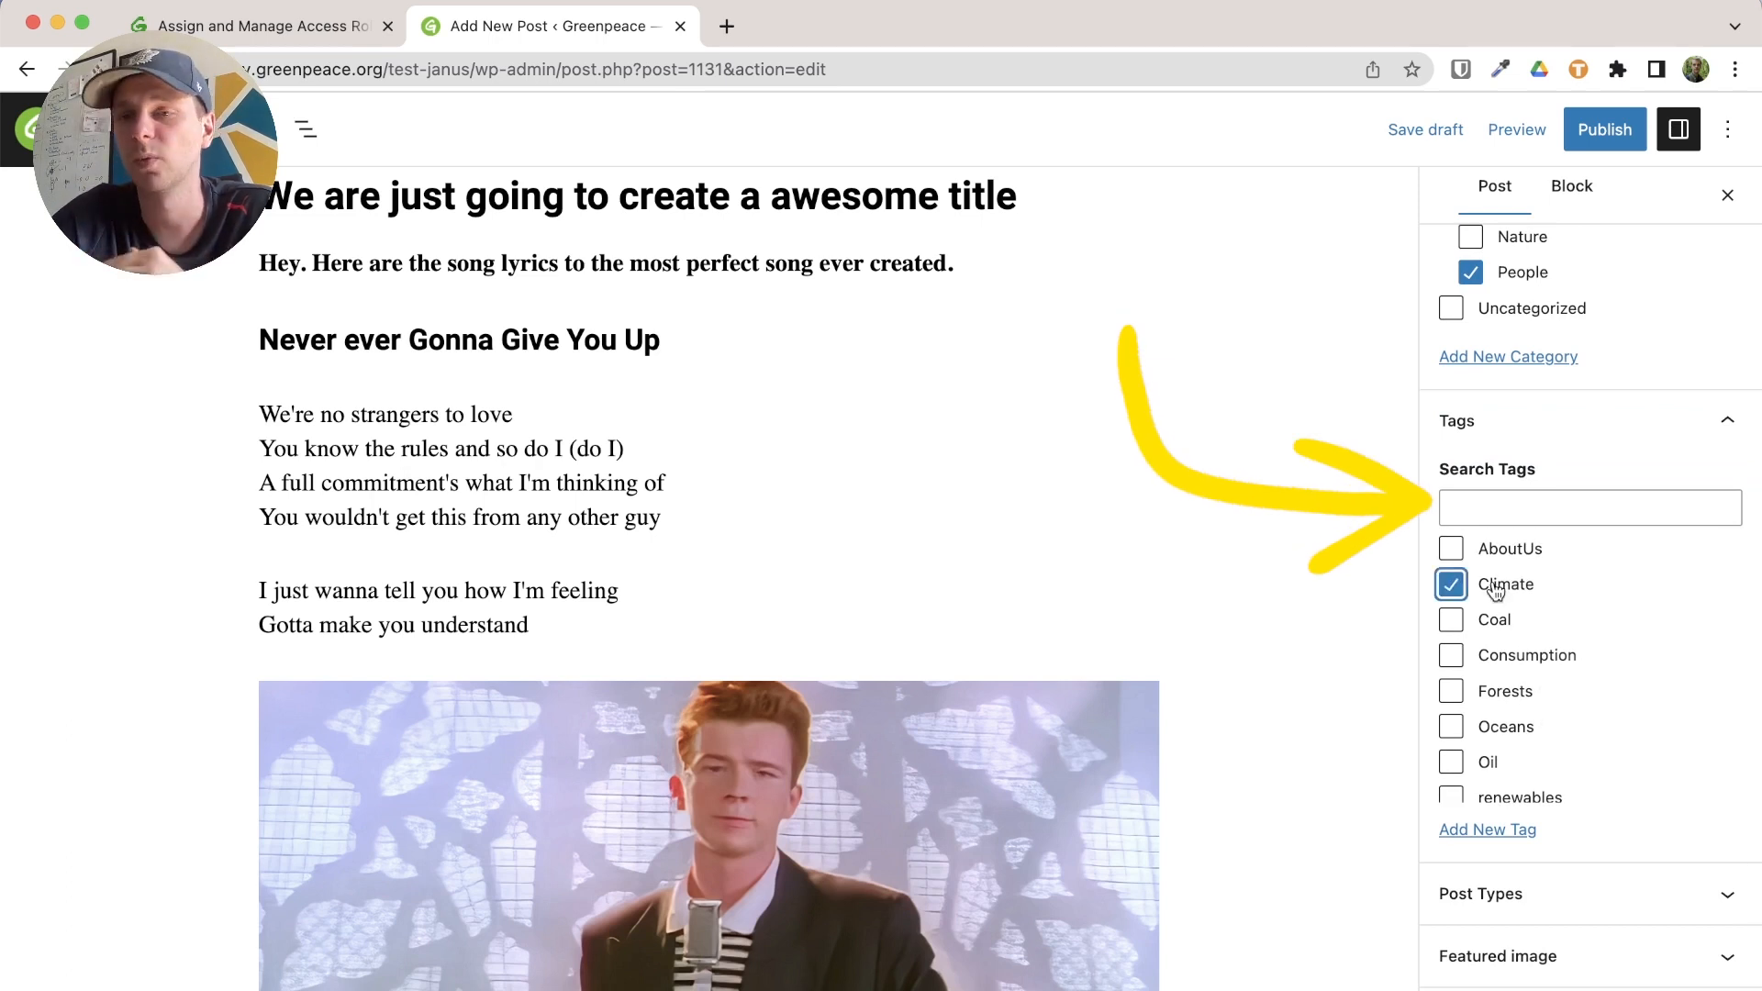
pyautogui.click(1560, 893)
pyautogui.click(1564, 603)
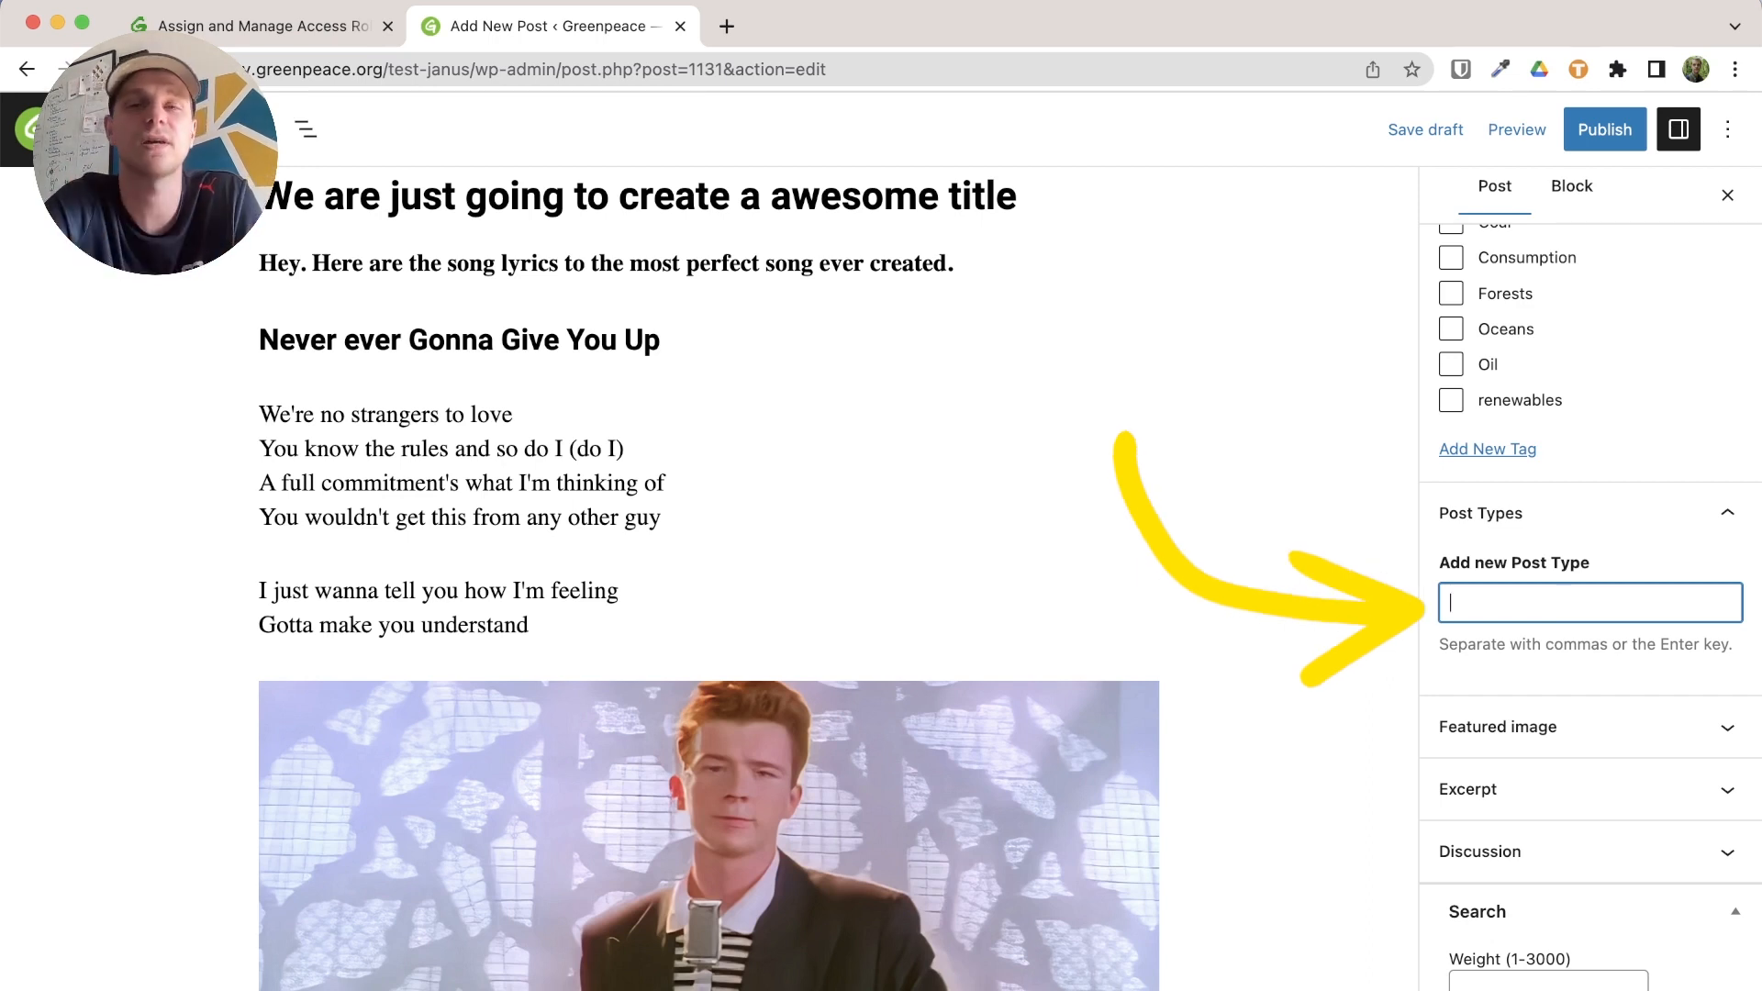
# Apply the Story post type and bring up the media library for the featured image
pyautogui.write('Story')
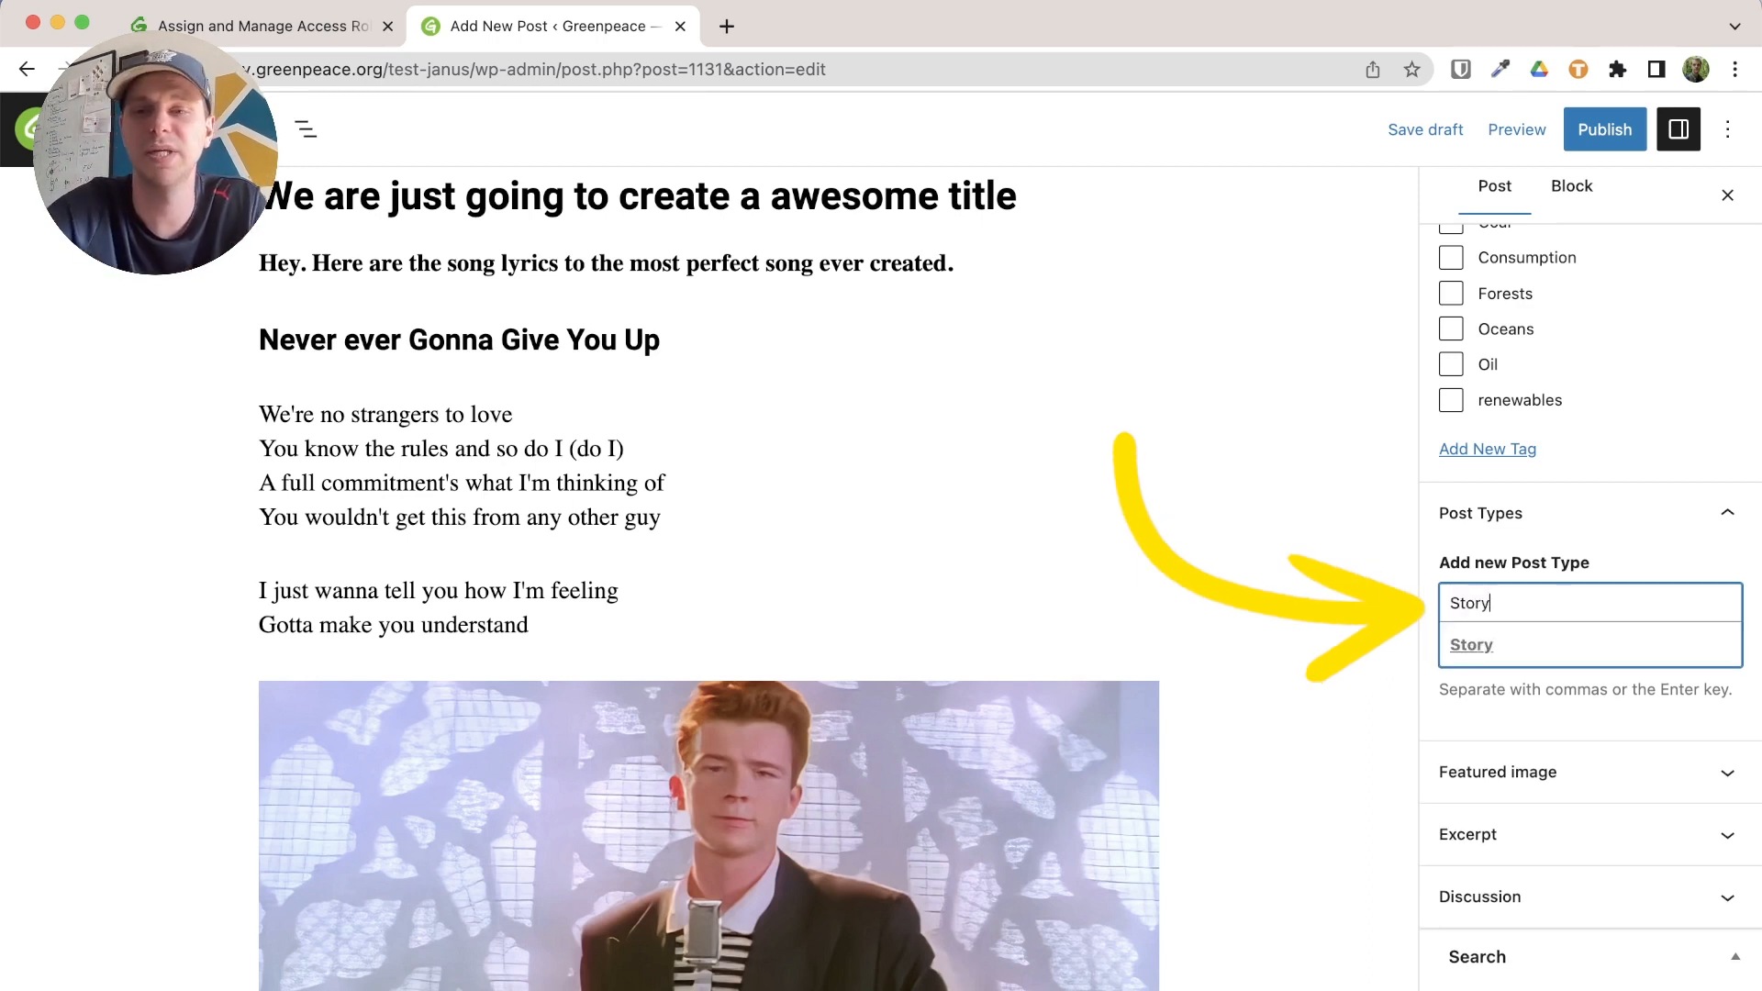
pyautogui.click(1563, 657)
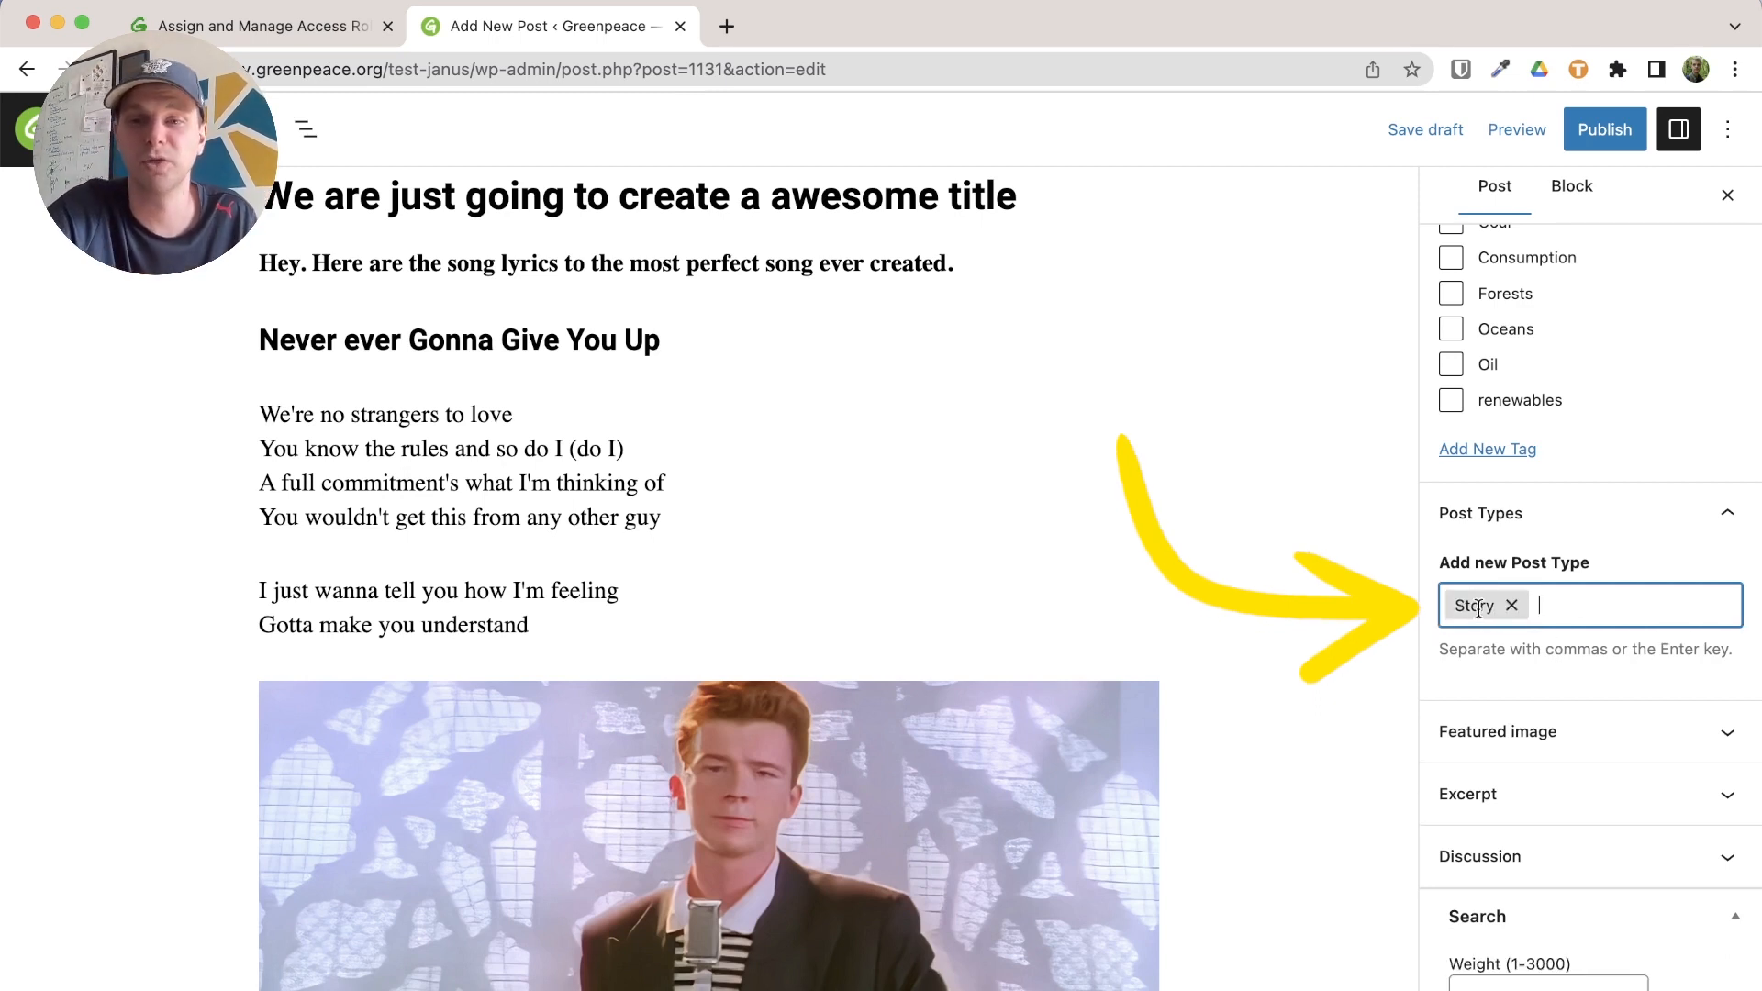
pyautogui.click(1571, 731)
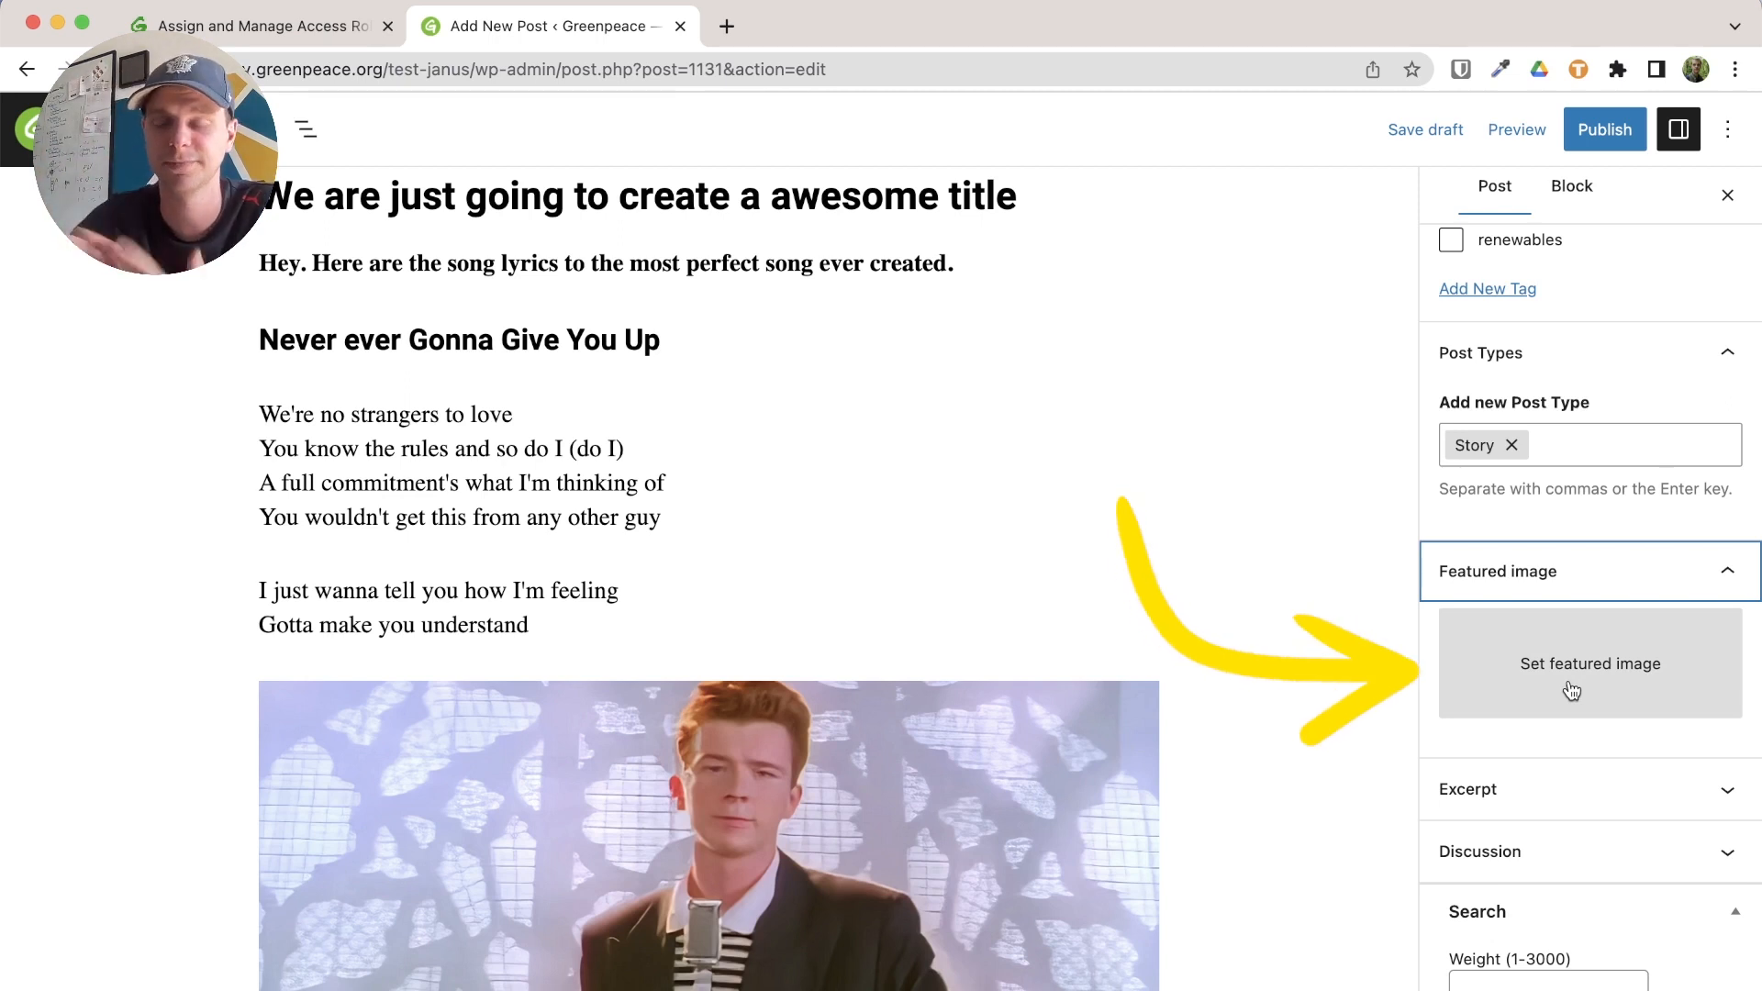
pyautogui.click(1571, 688)
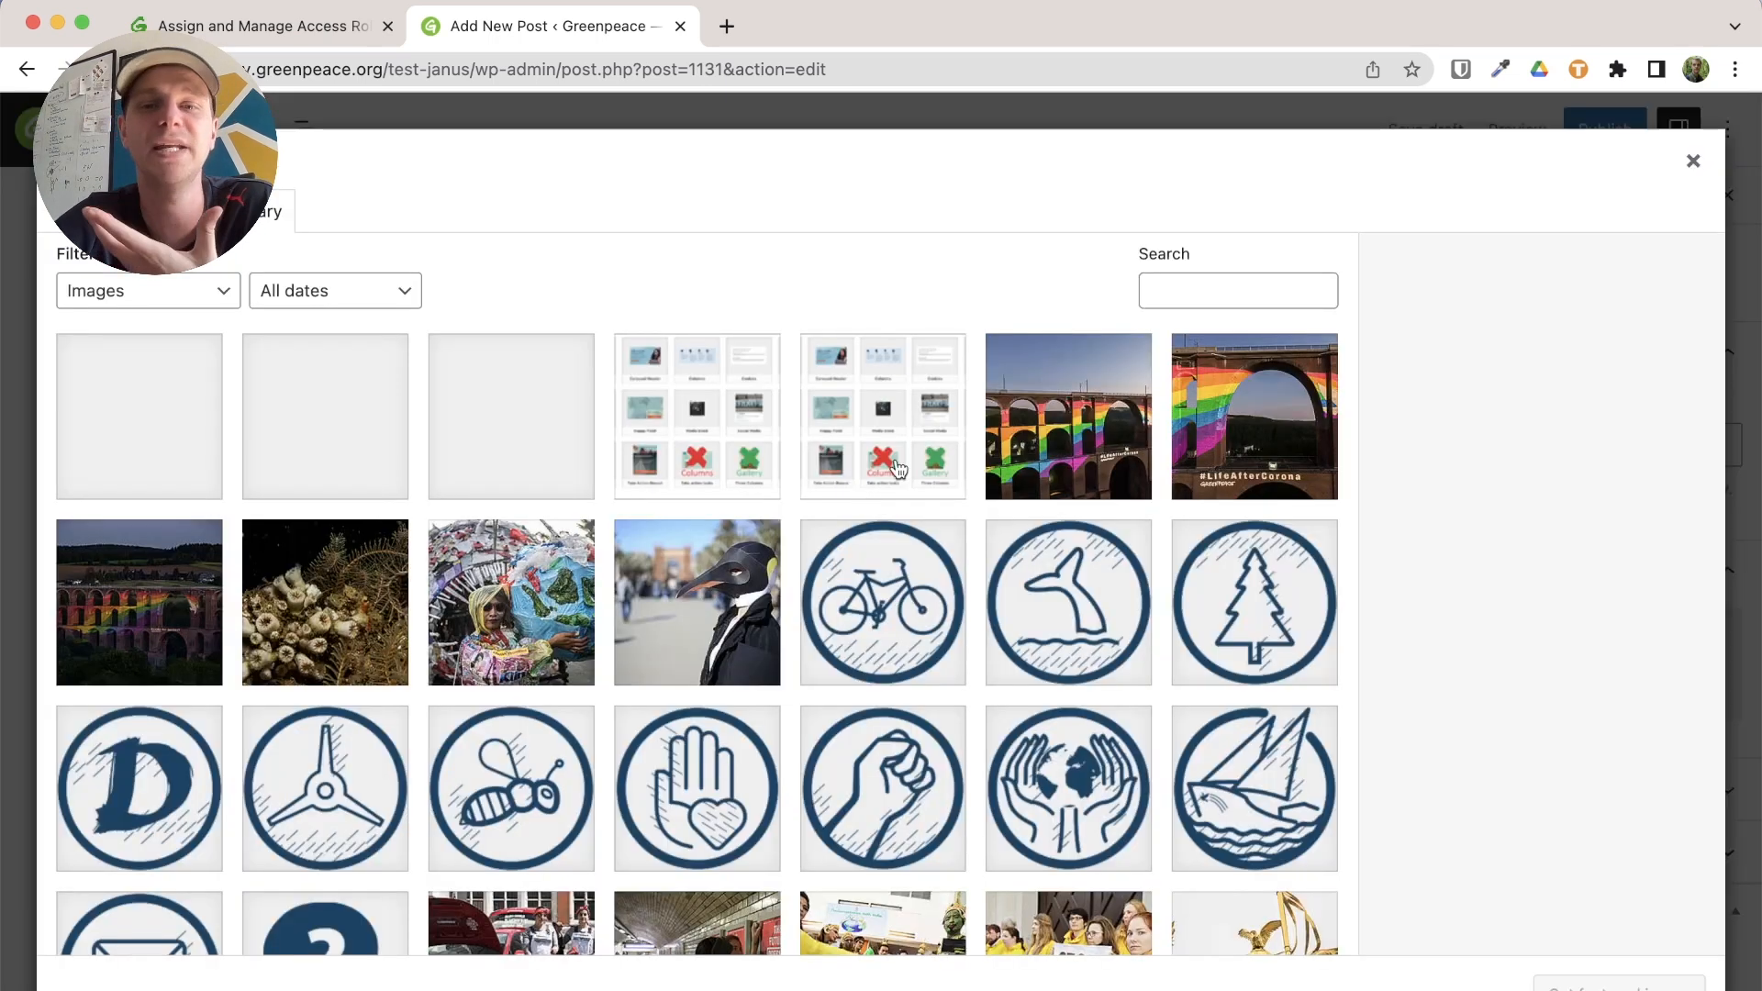
# Set the penguin photo as the post's featured image
pyautogui.scroll(-3, 898, 470)
pyautogui.scroll(3, 782, 624)
pyautogui.click(722, 562)
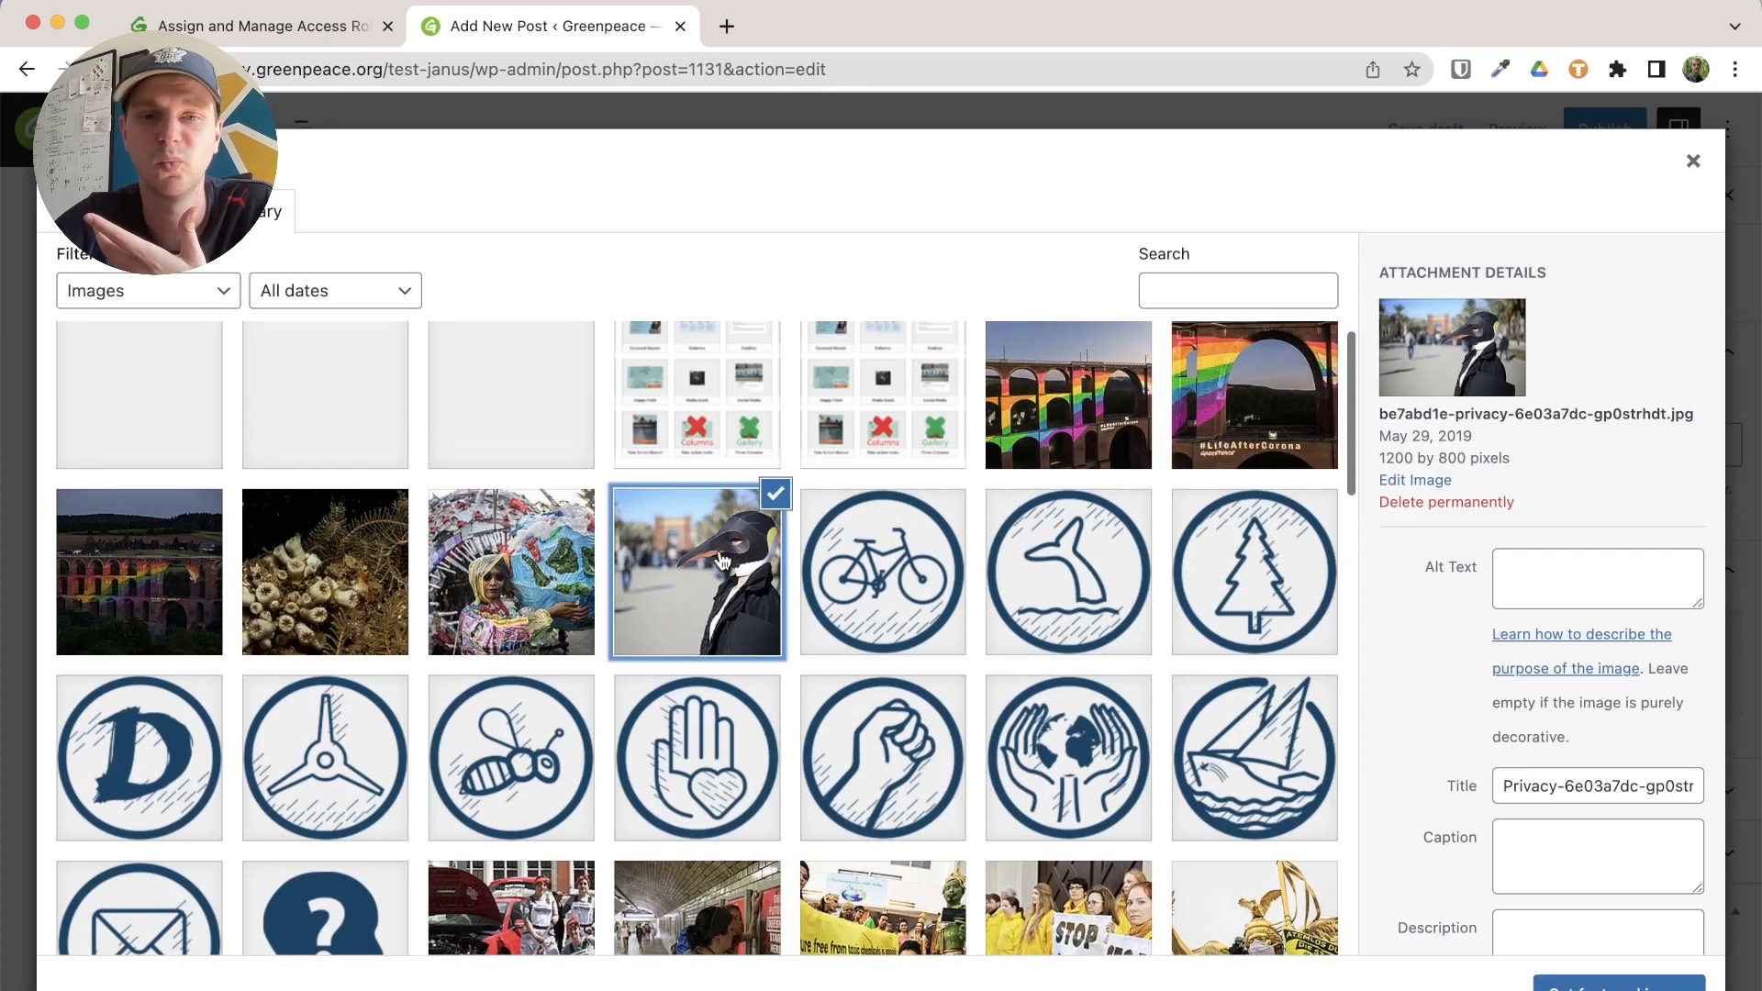
pyautogui.click(1615, 982)
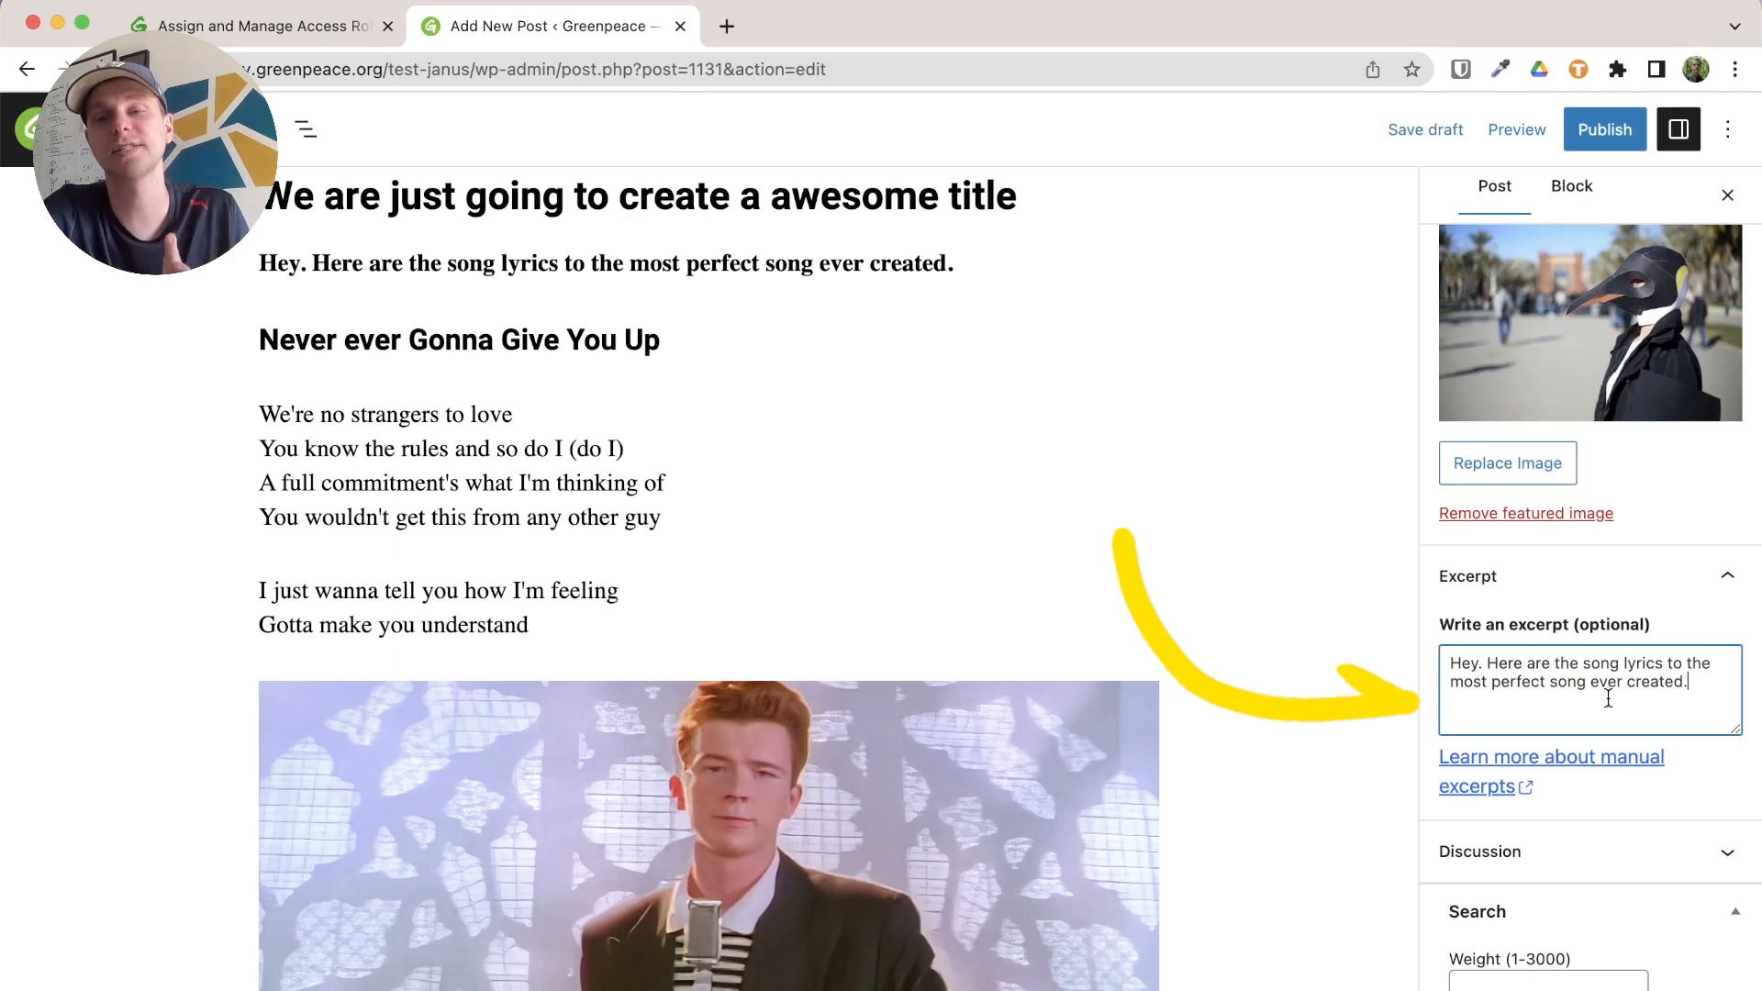
# Change the excerpt's opening to "Hey, it's teaser time" and expand Discussion
pyautogui.click(1482, 664)
pyautogui.press('BackSpace')
pyautogui.write(", it's teaser time")
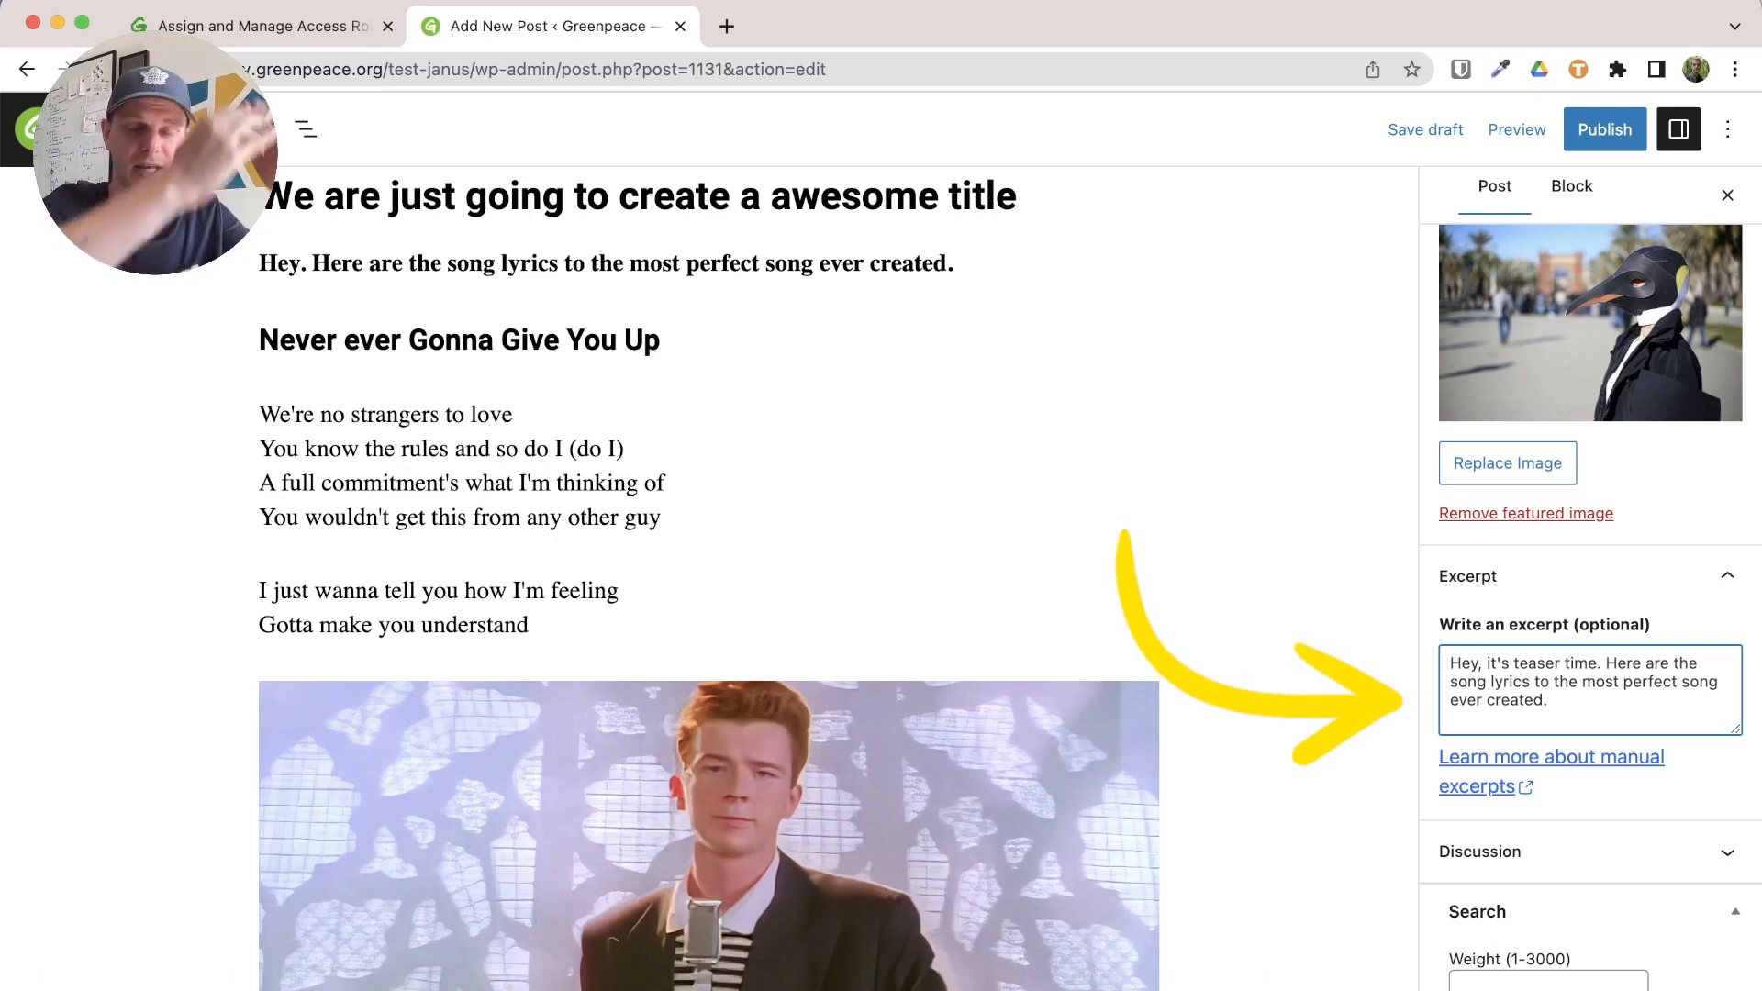
pyautogui.click(1541, 851)
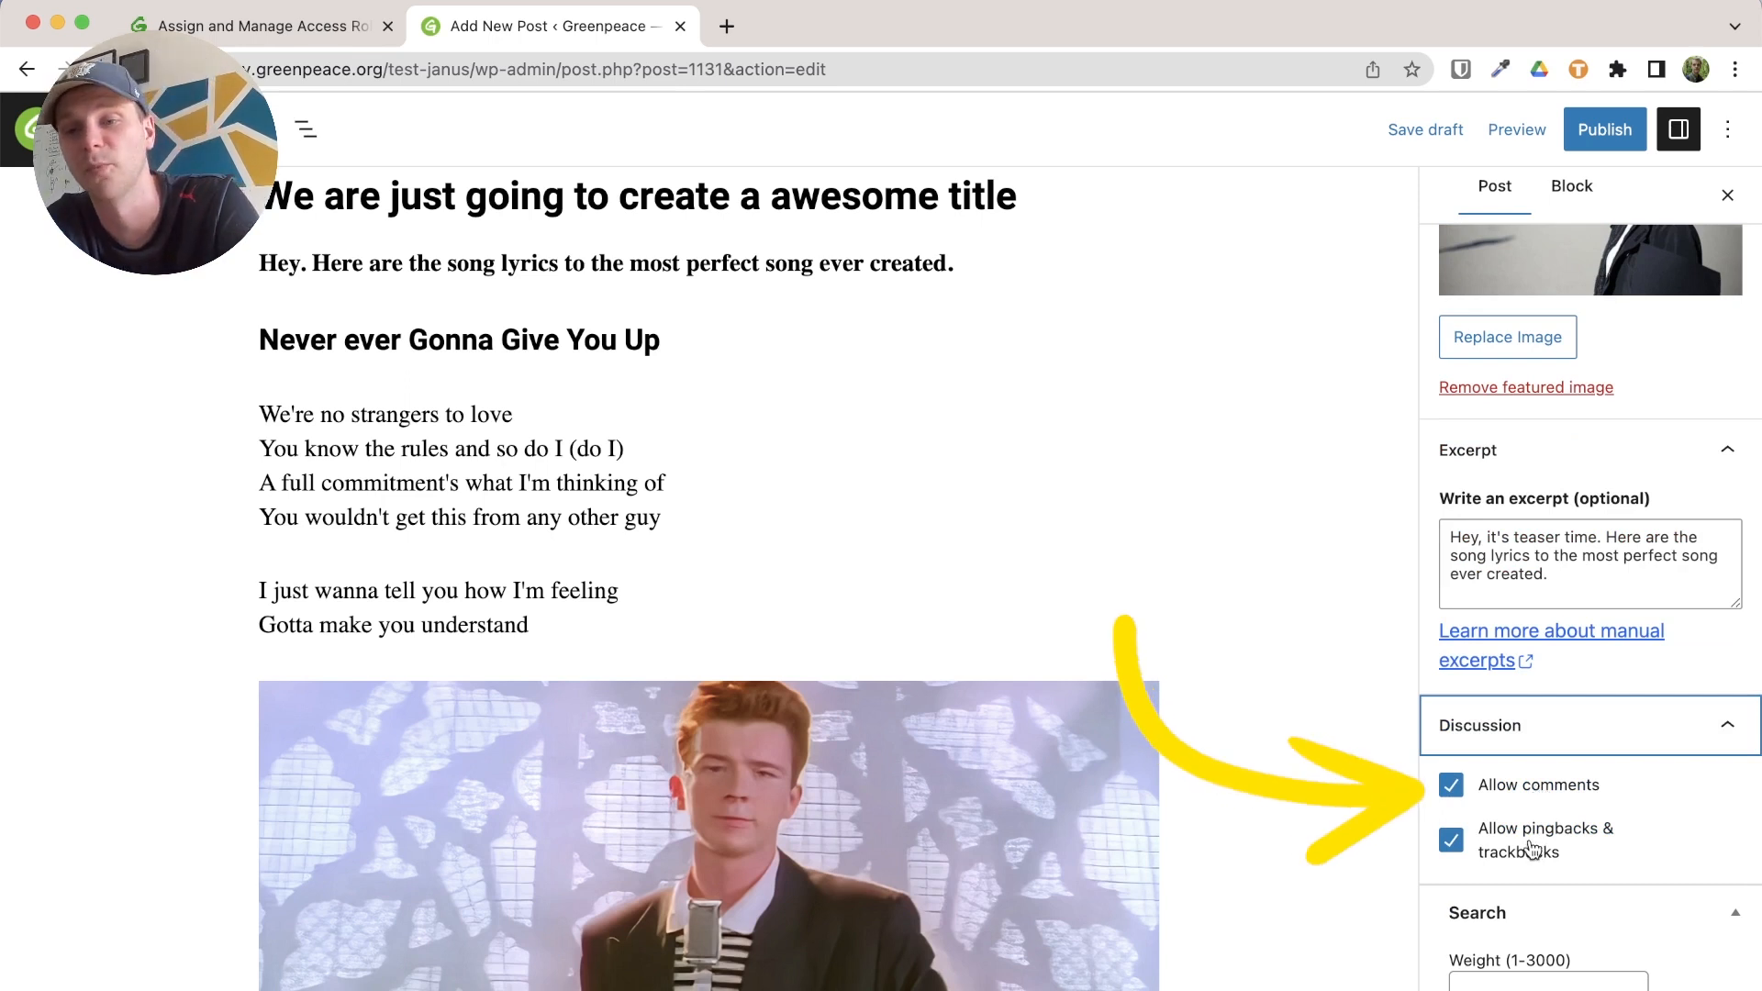
pyautogui.scroll(-3, 1250, 801)
# Save the post as a draft
pyautogui.scroll(-15, 1250, 801)
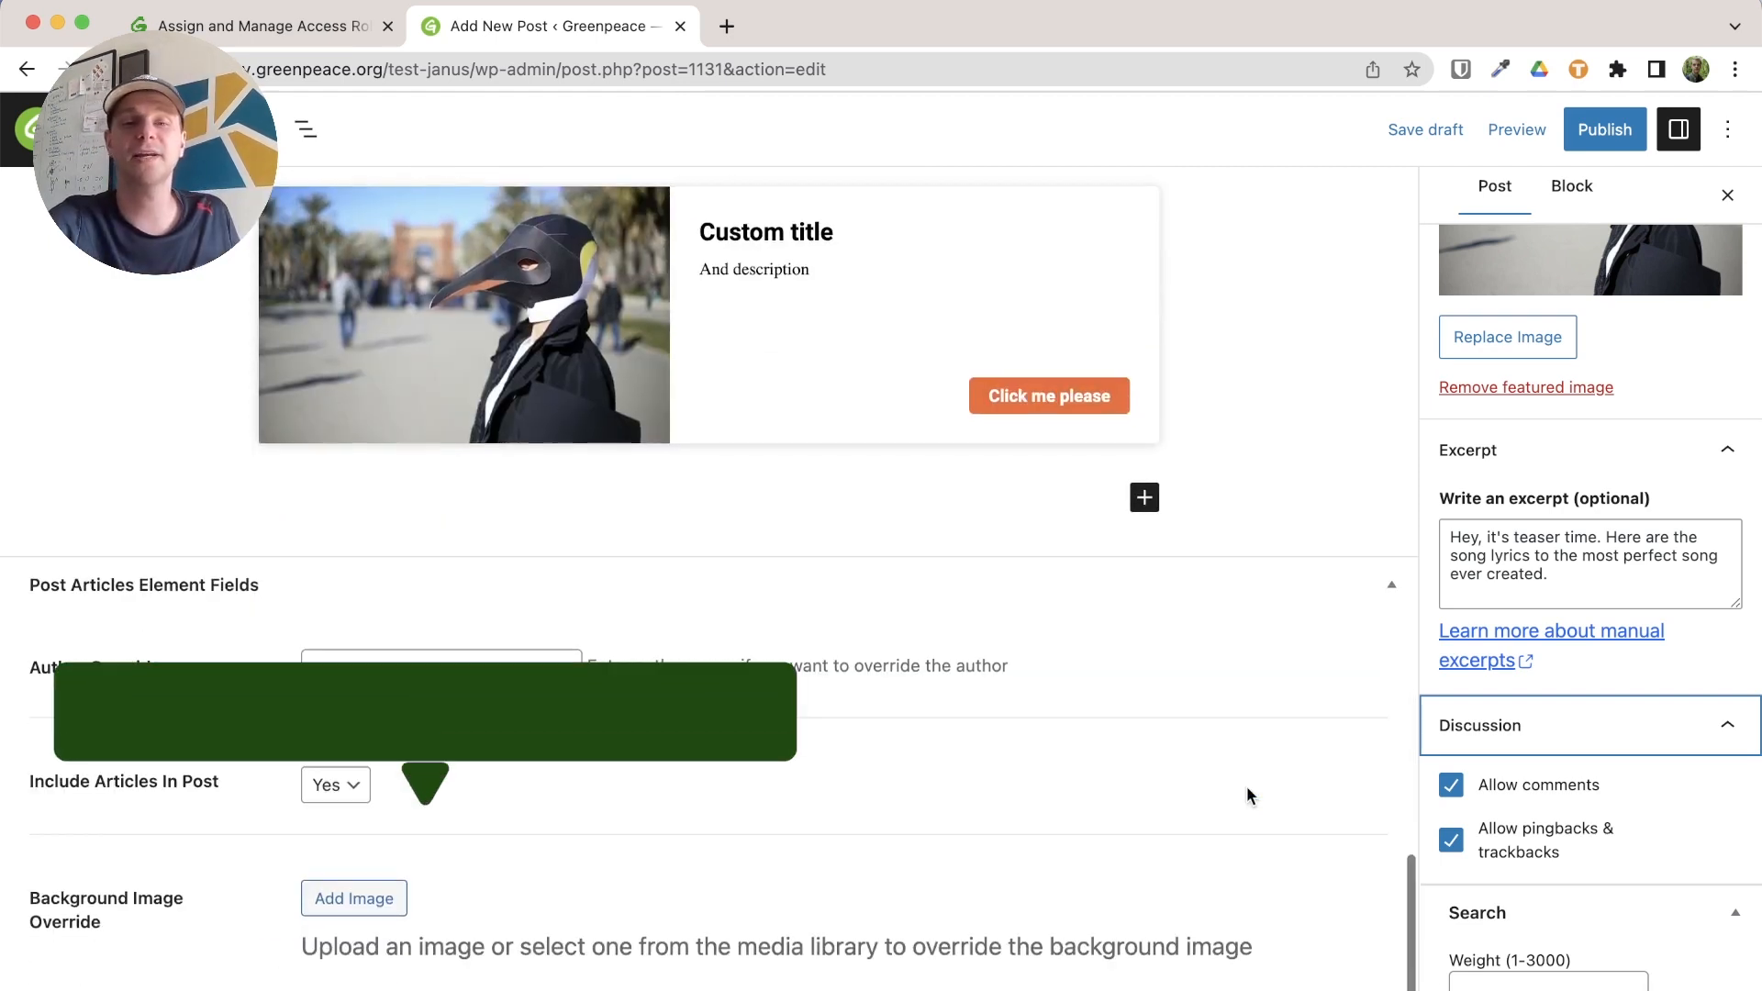
pyautogui.scroll(18, 1247, 785)
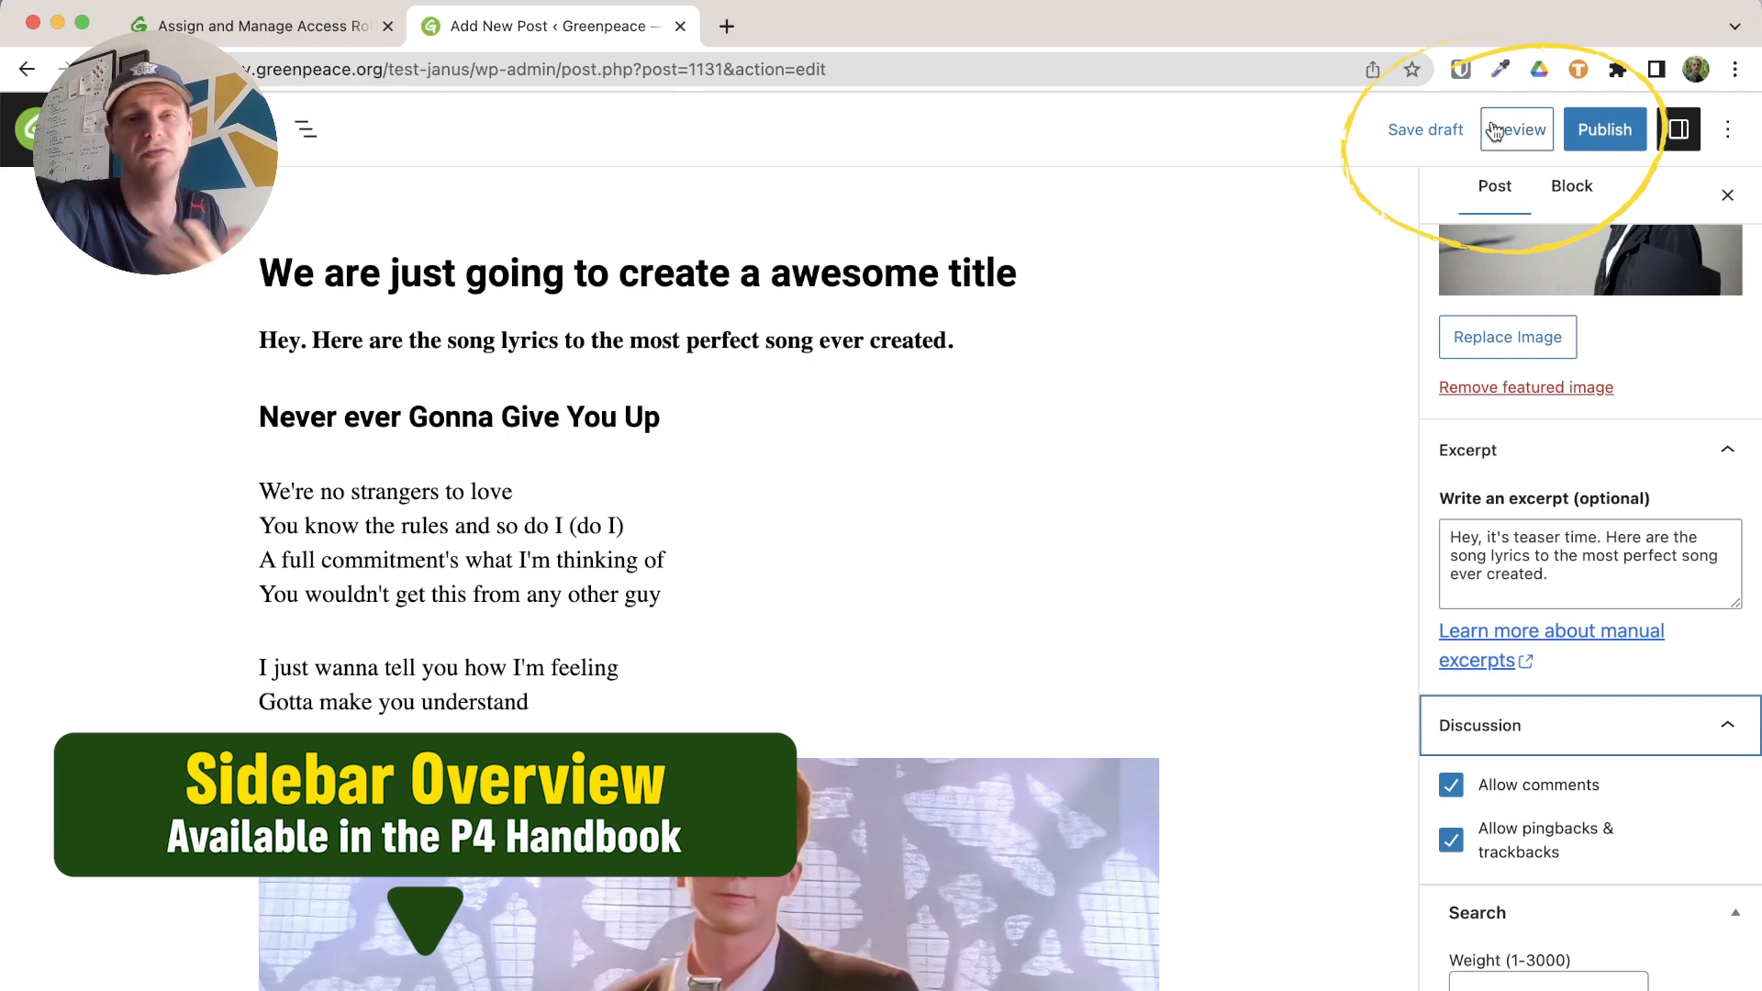
pyautogui.click(1411, 131)
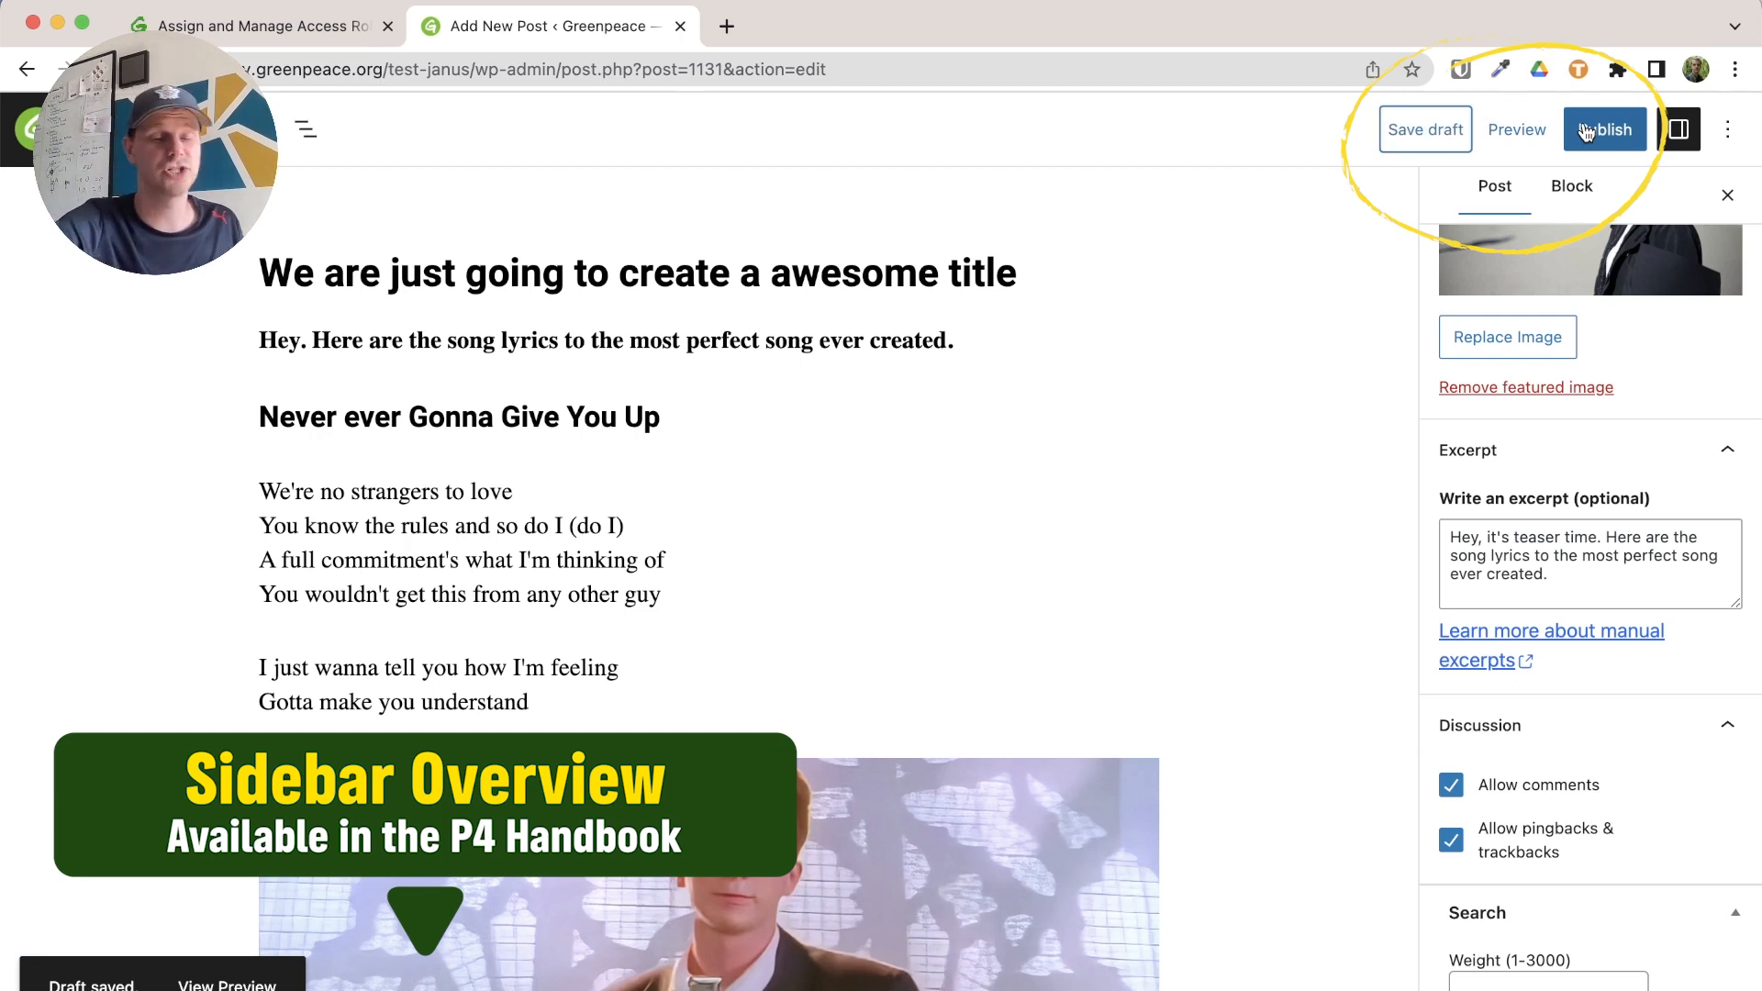
# Publish the post as Public after reviewing the Publish Checklist
pyautogui.click(1587, 134)
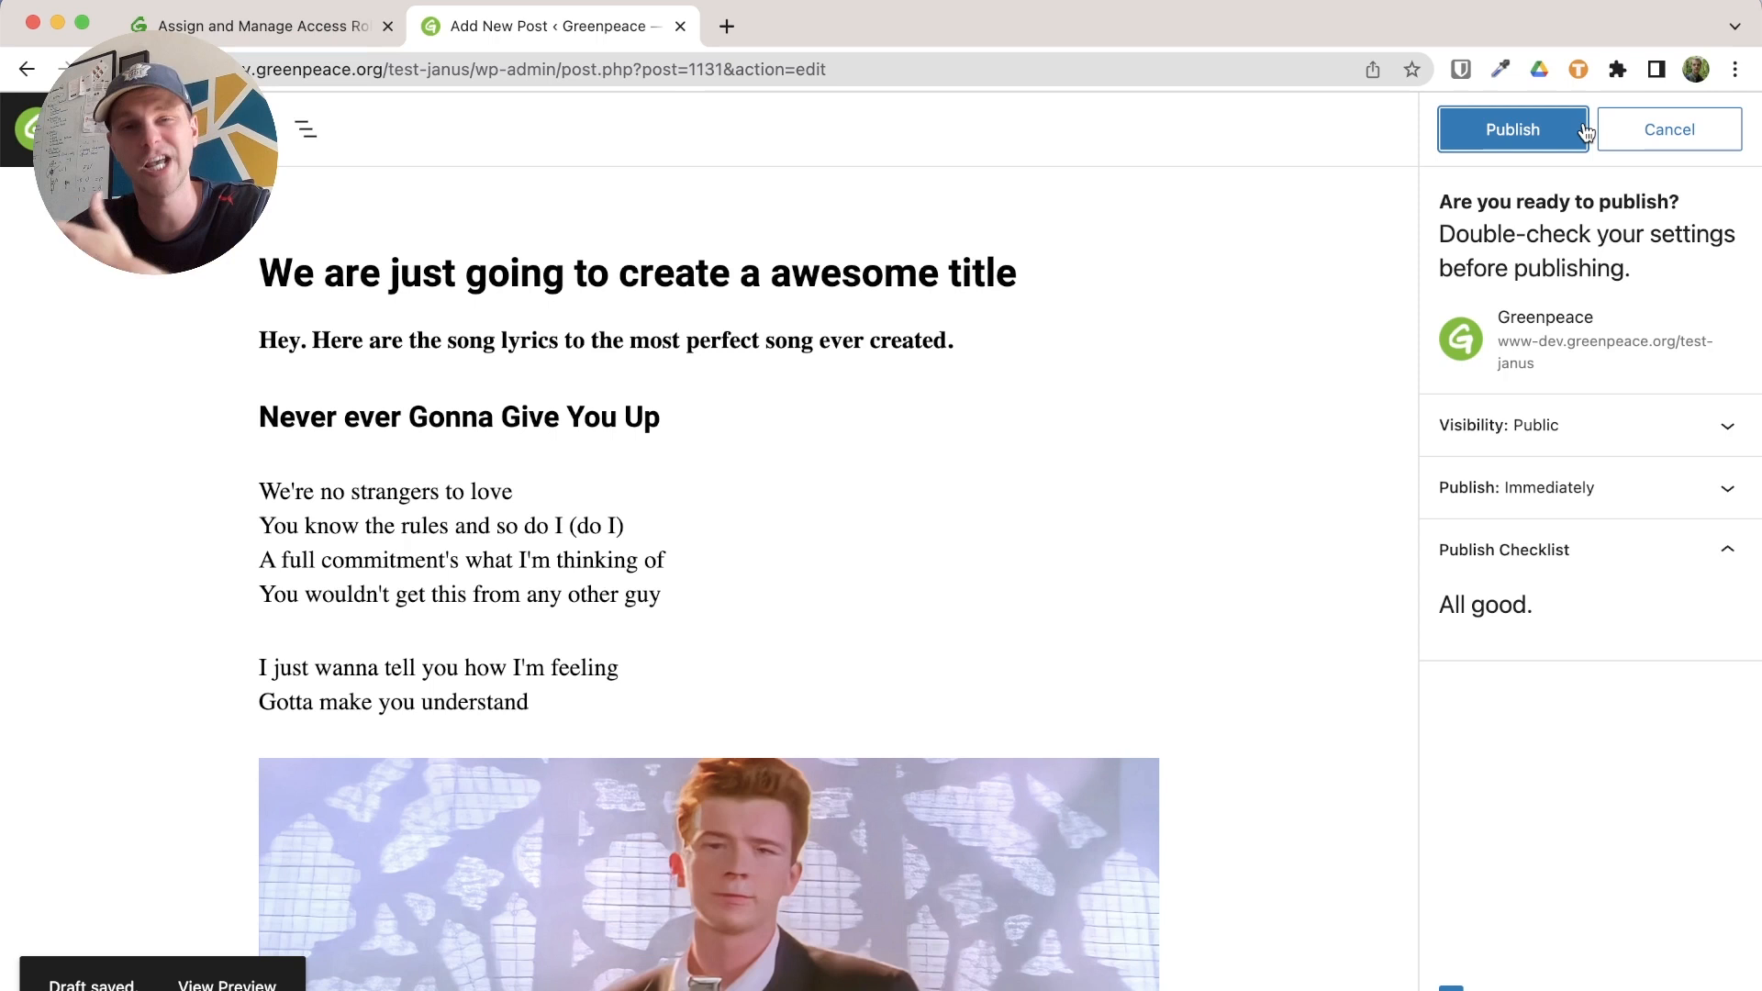
pyautogui.click(1585, 431)
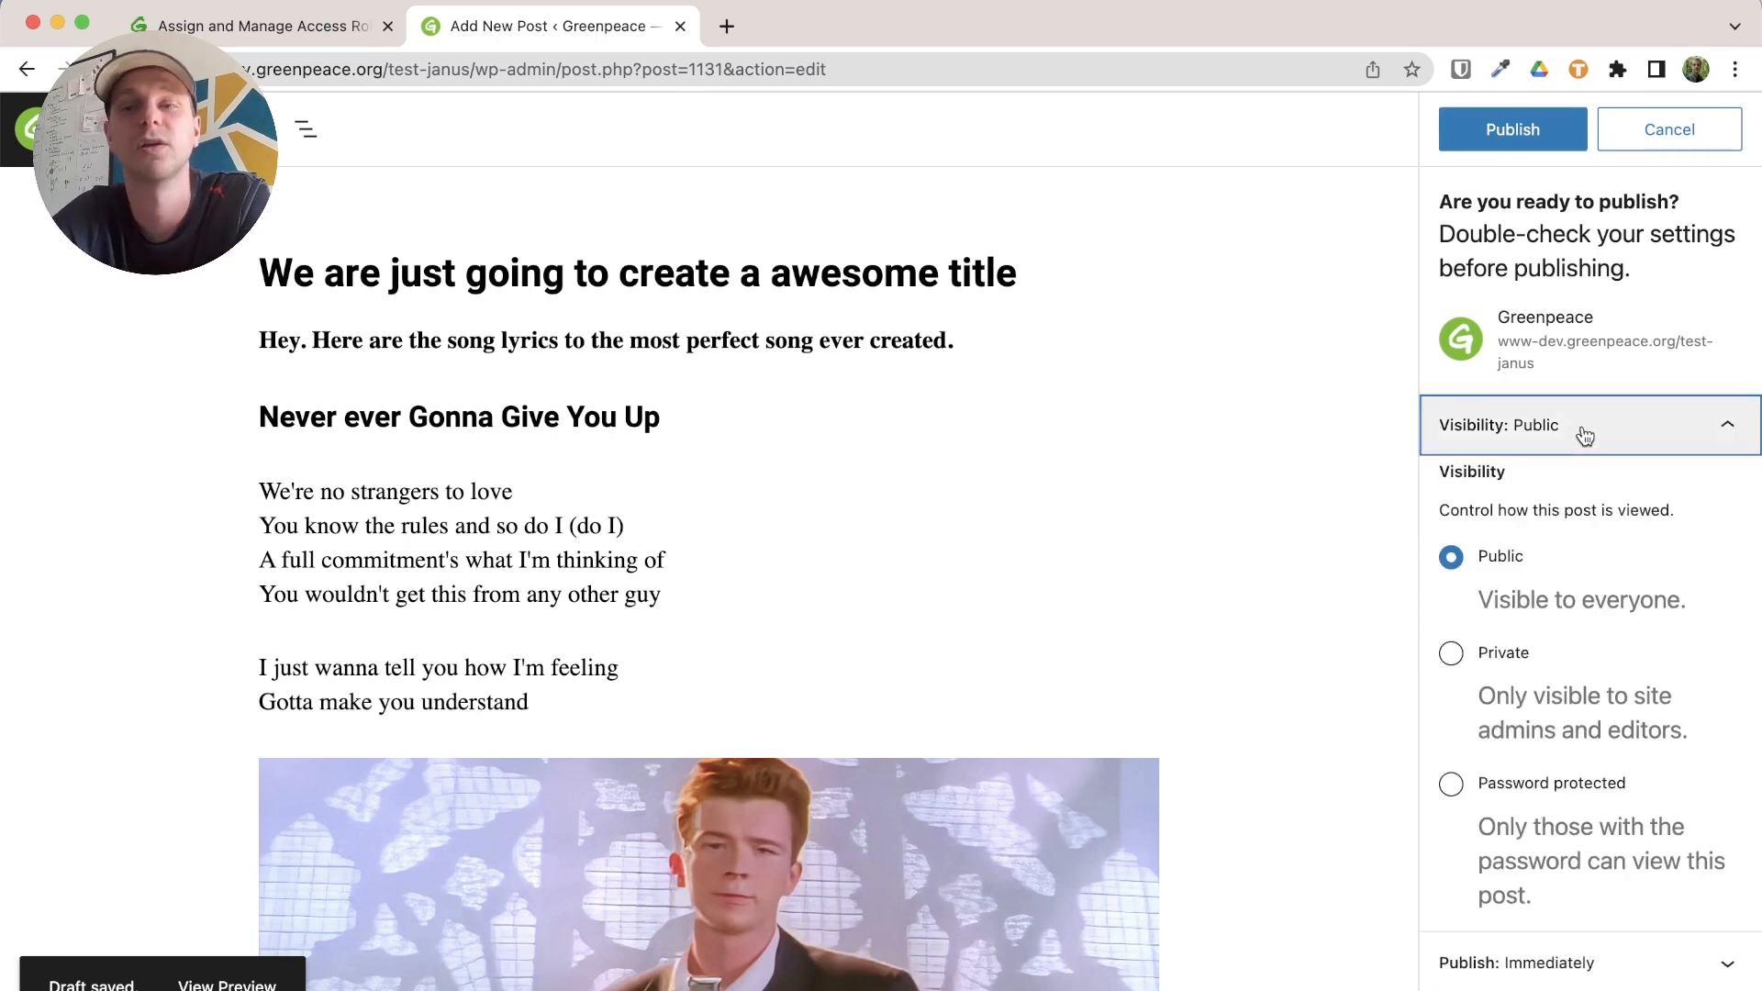
pyautogui.click(1585, 434)
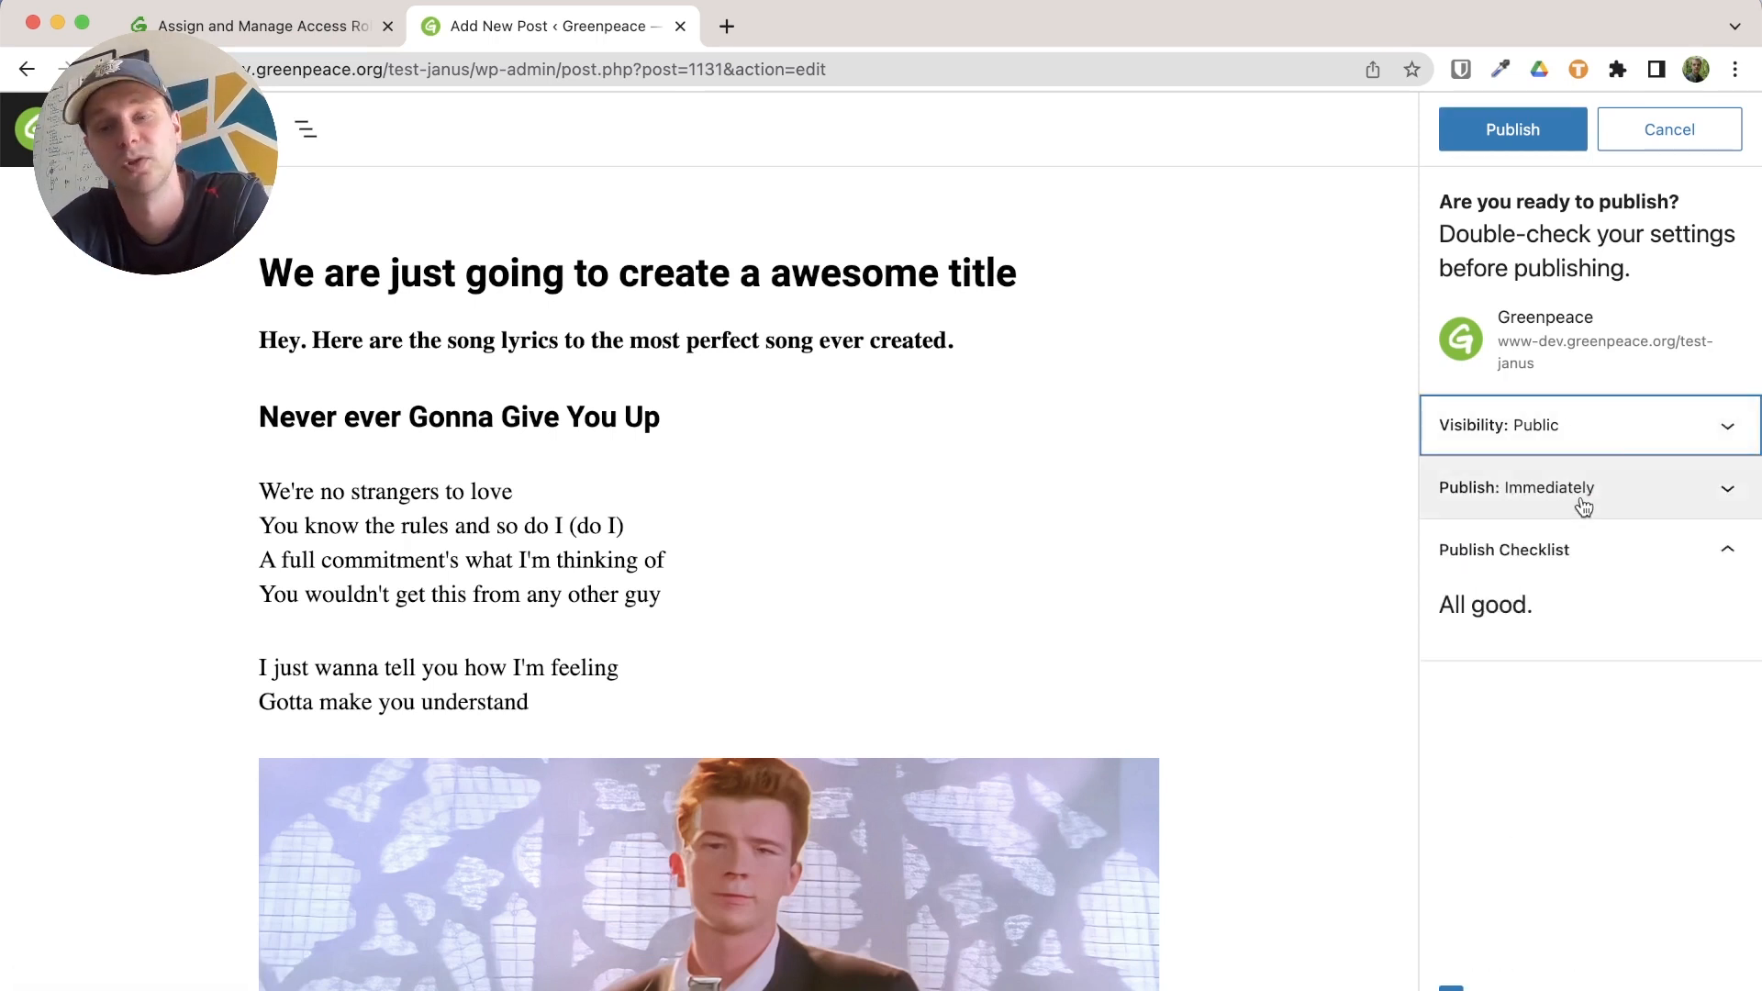
pyautogui.doubleClick(1573, 551)
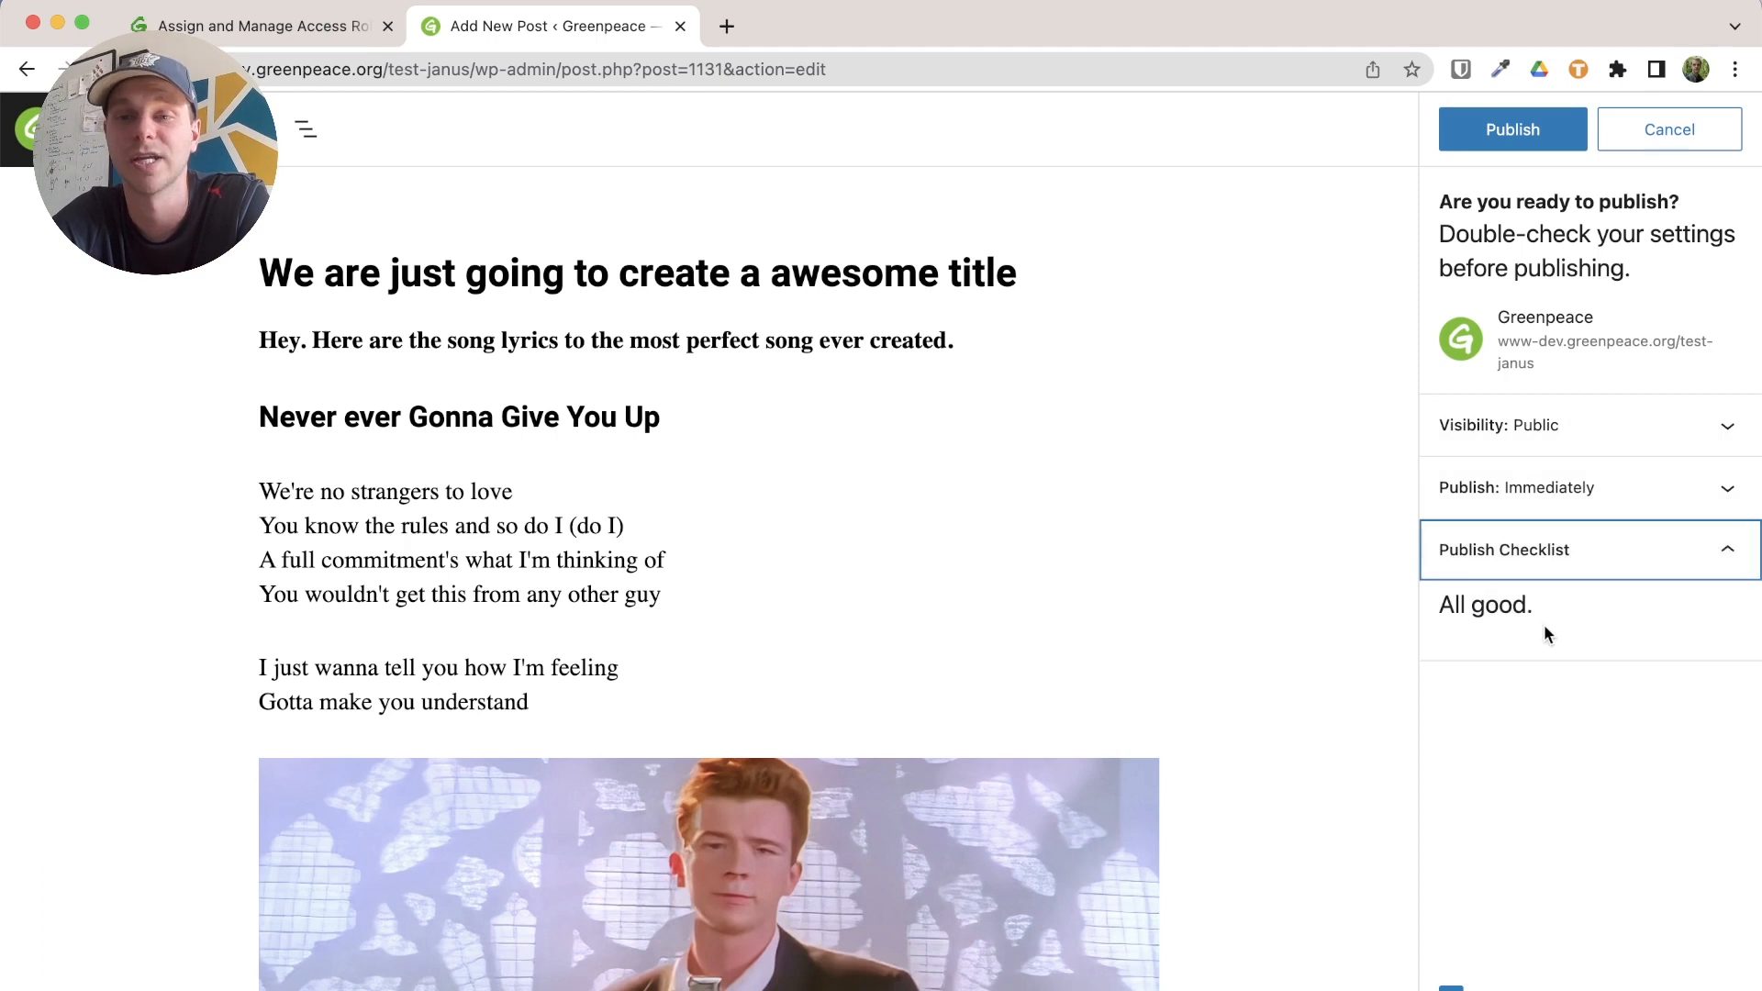
pyautogui.click(1482, 146)
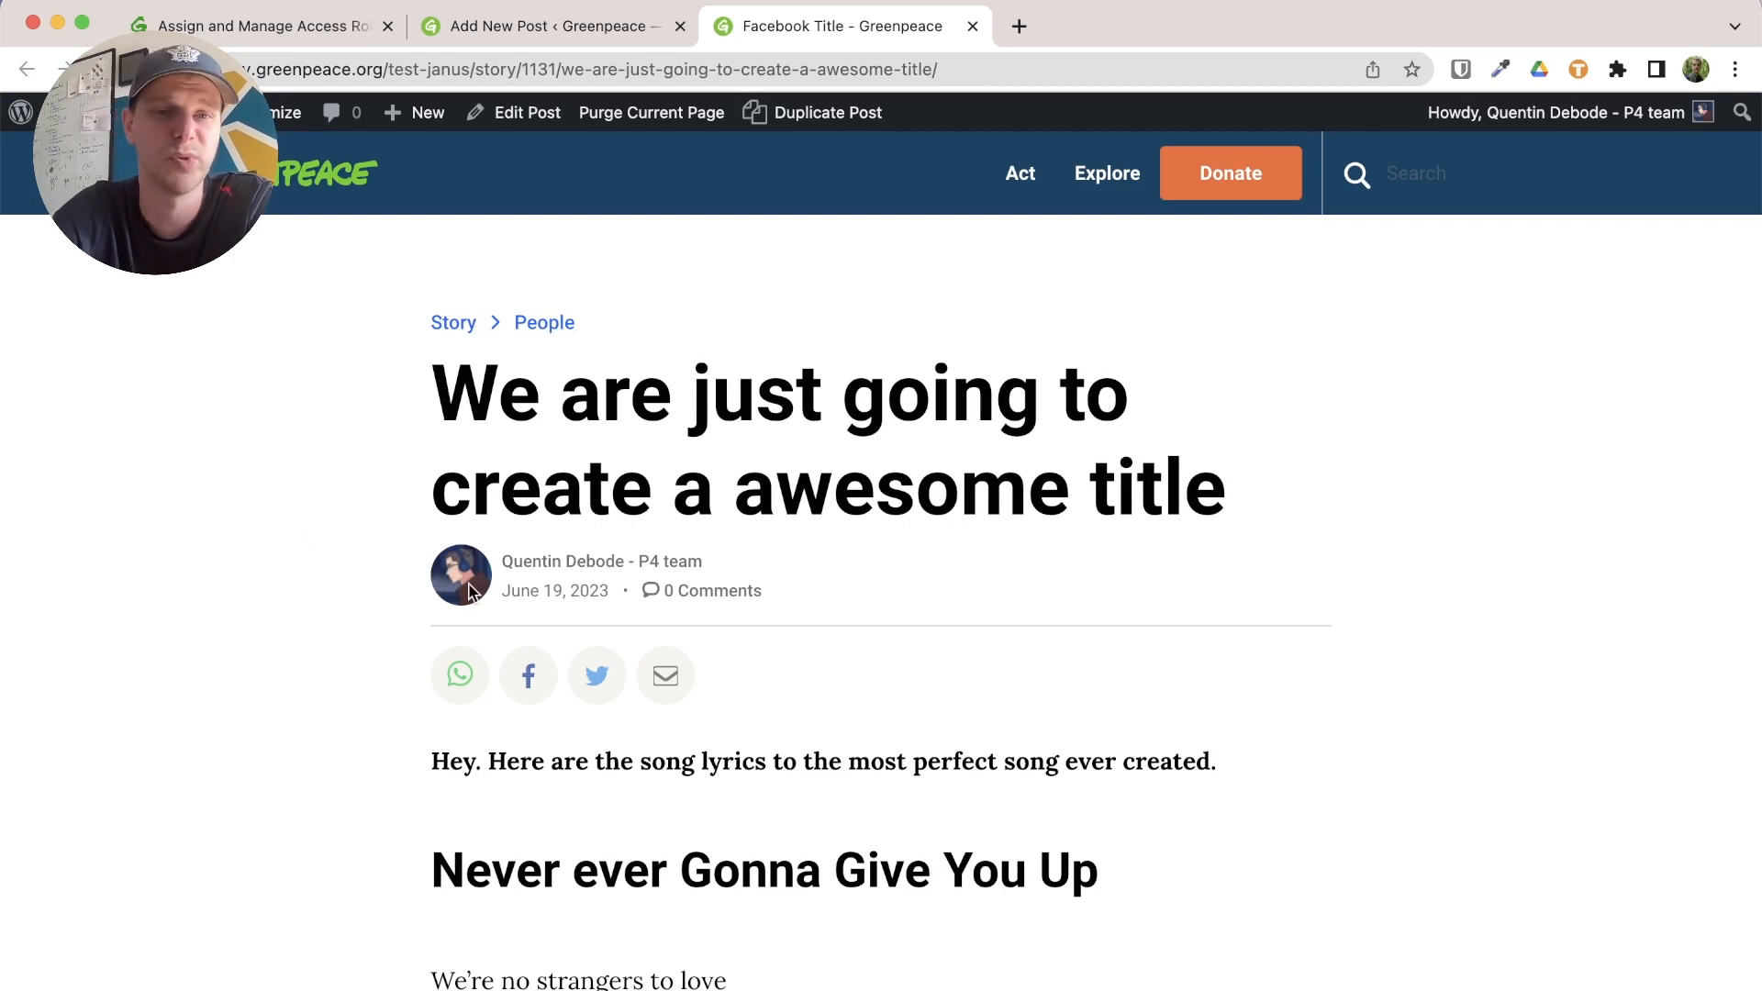
# Scroll the published post and check its intro sentence
pyautogui.scroll(-3, 314, 689)
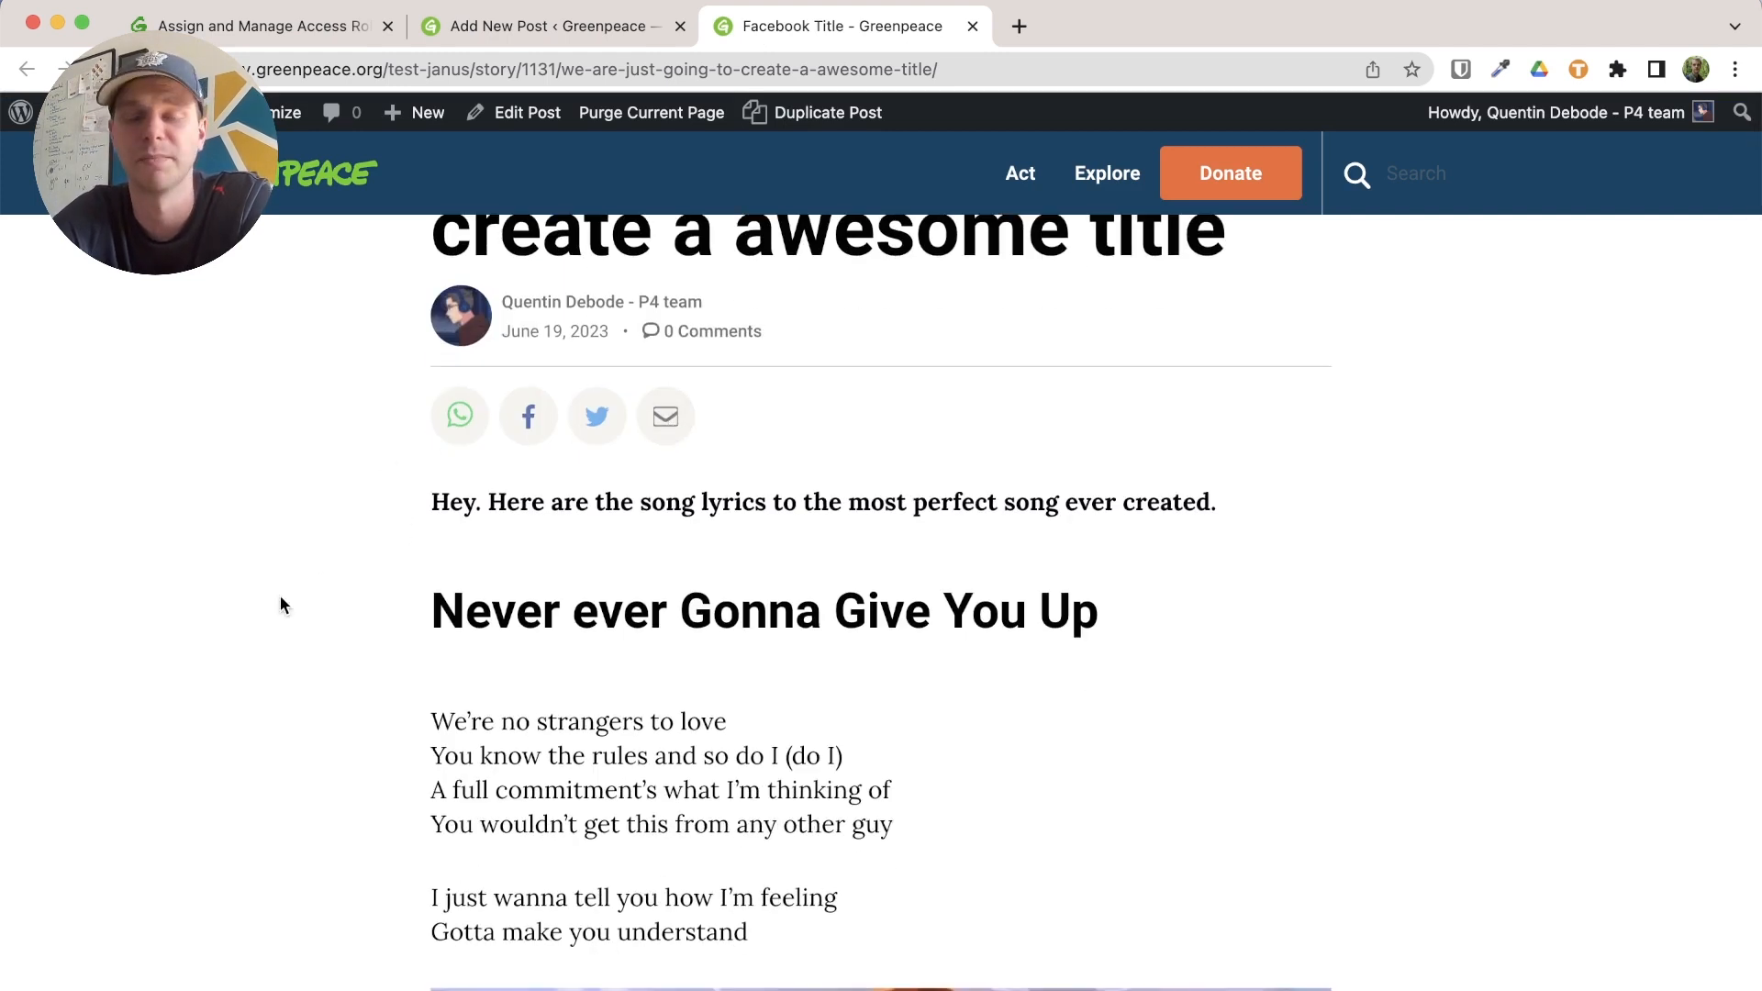
pyautogui.scroll(-2, 279, 597)
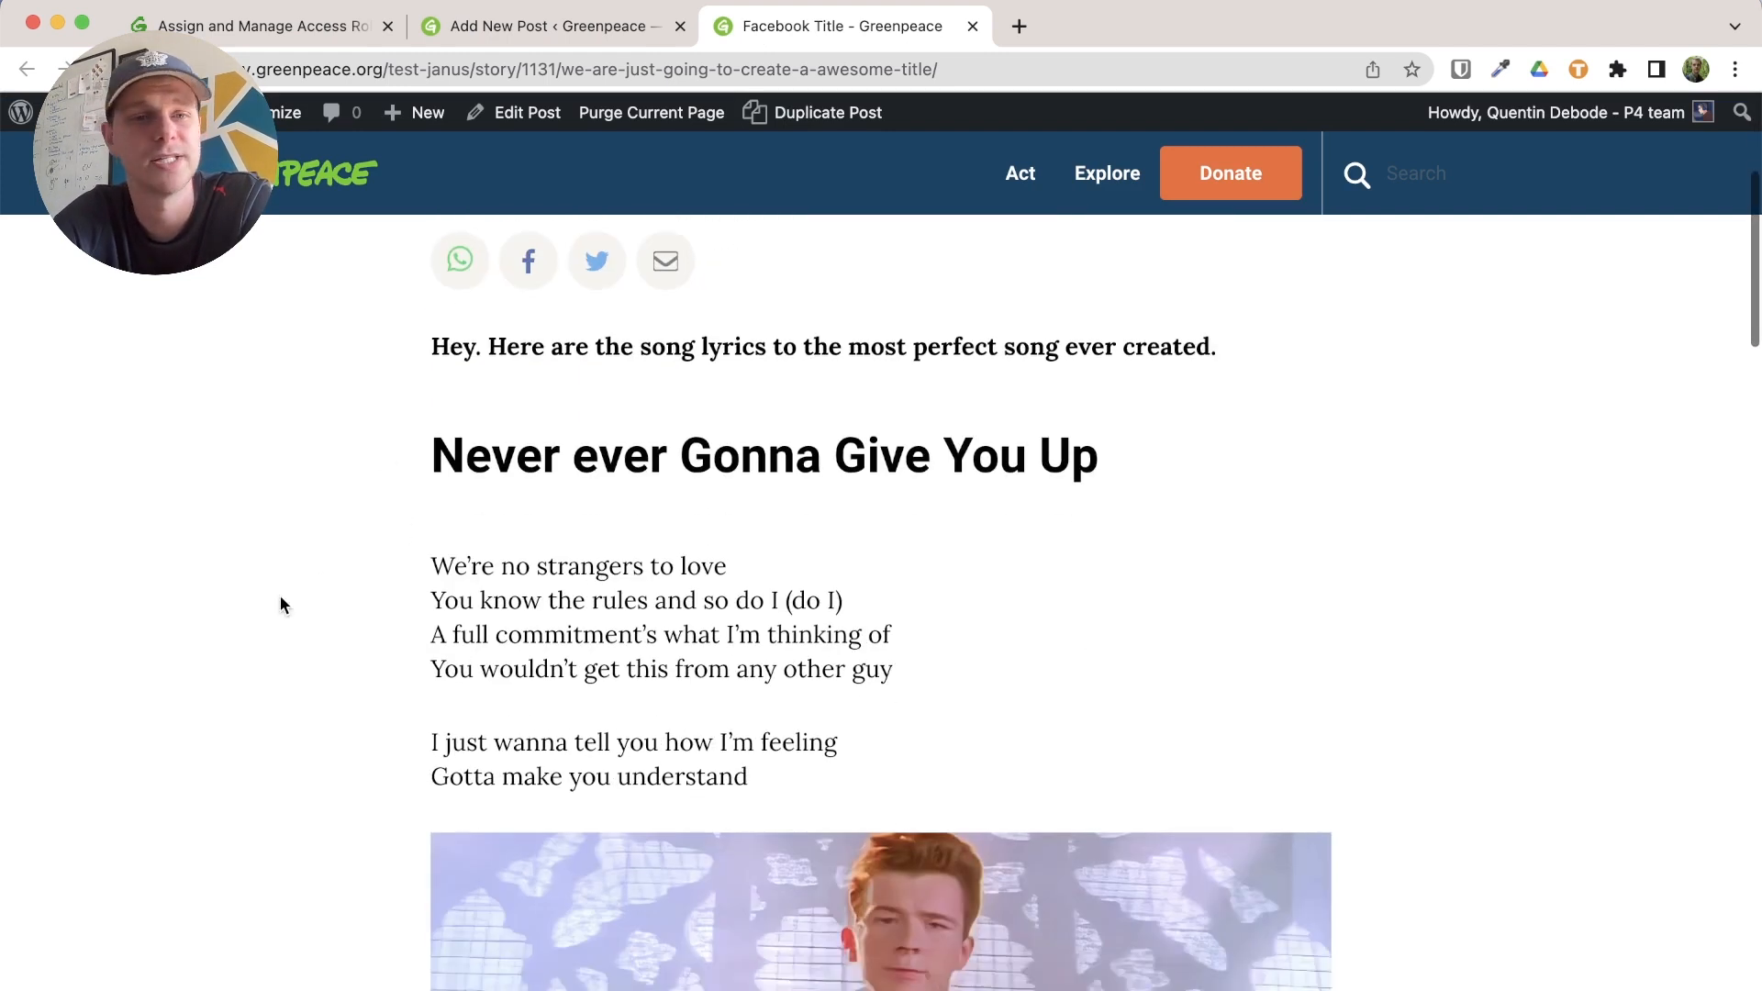
pyautogui.tripleClick(739, 338)
pyautogui.click(610, 440)
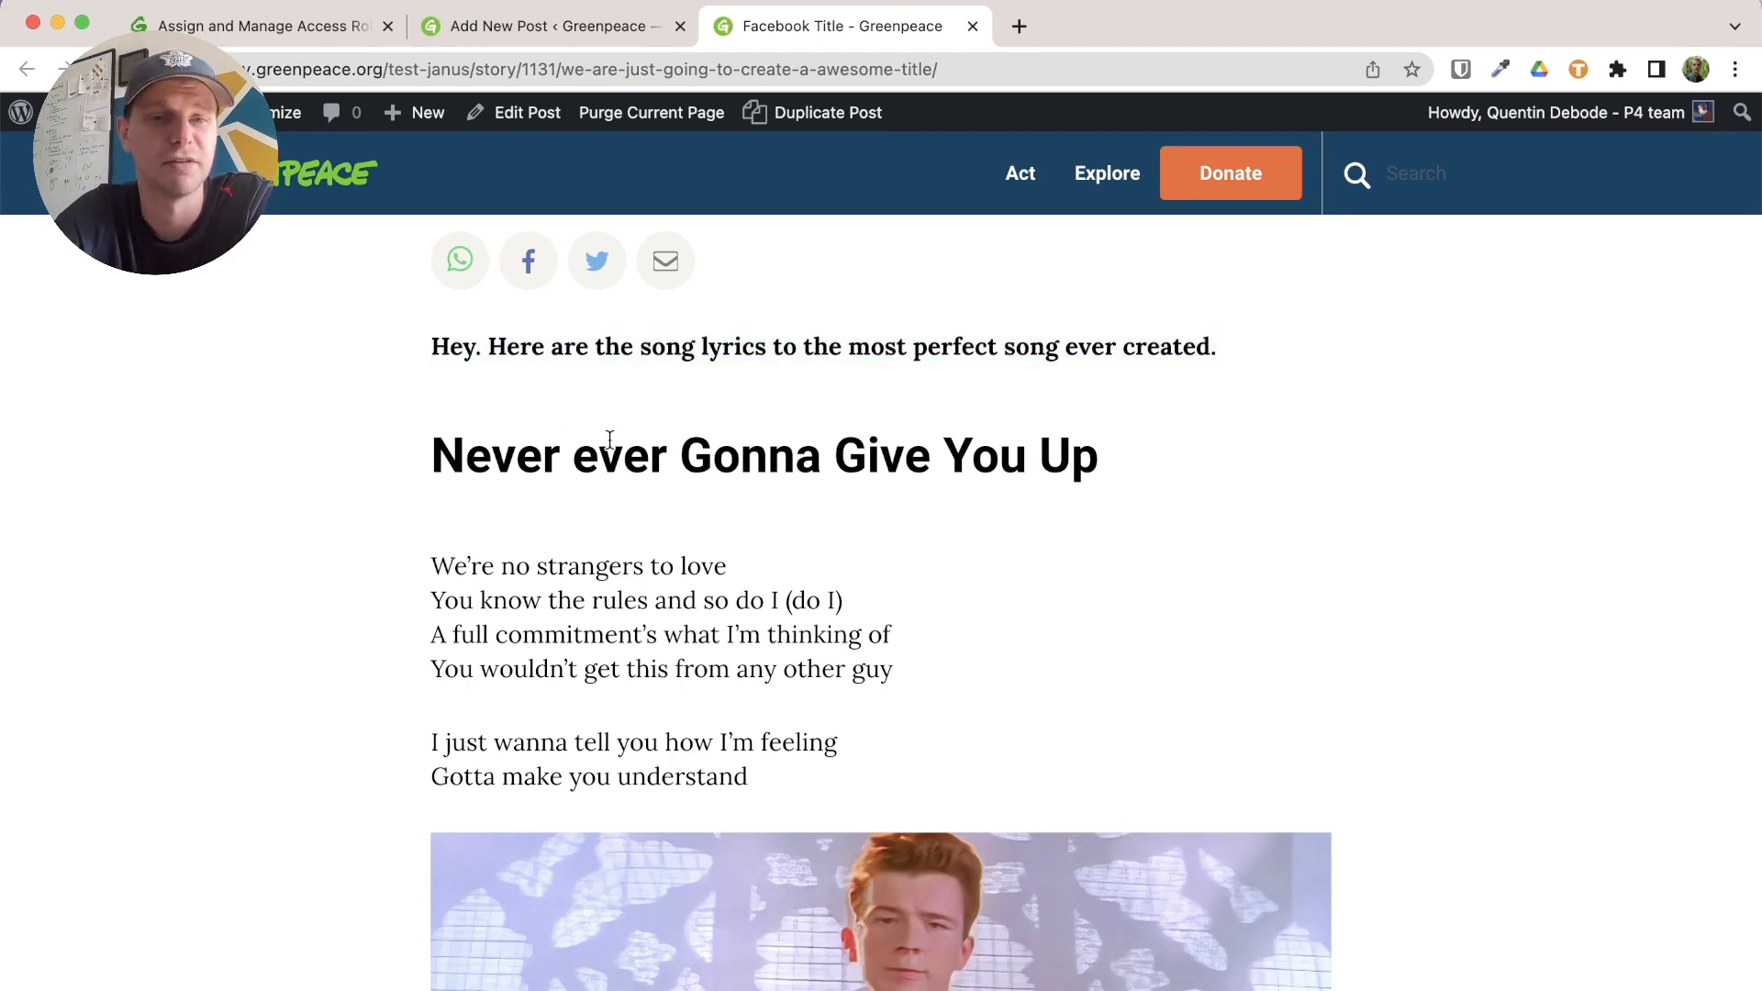
# Check the video, lyrics, penguin boxout and #Climate tag, then follow the boxout's Custom title link to the homepage
pyautogui.scroll(-2, 327, 603)
pyautogui.scroll(-4, 653, 604)
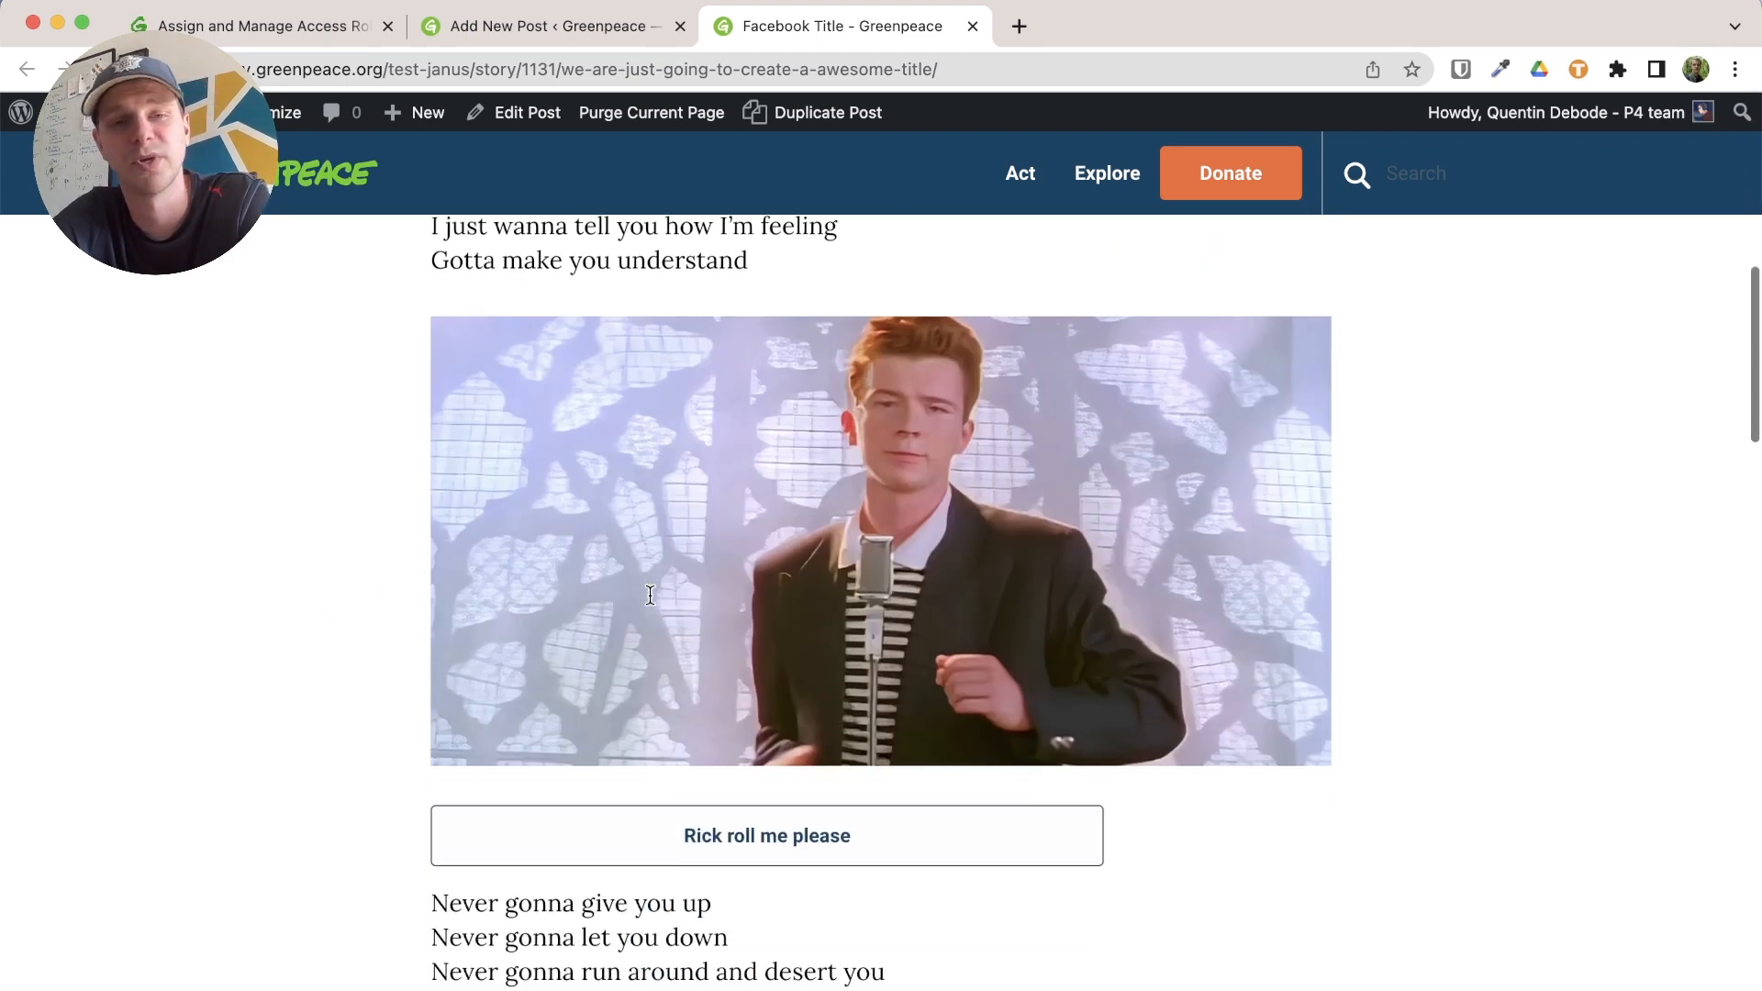
pyautogui.scroll(-2, 367, 602)
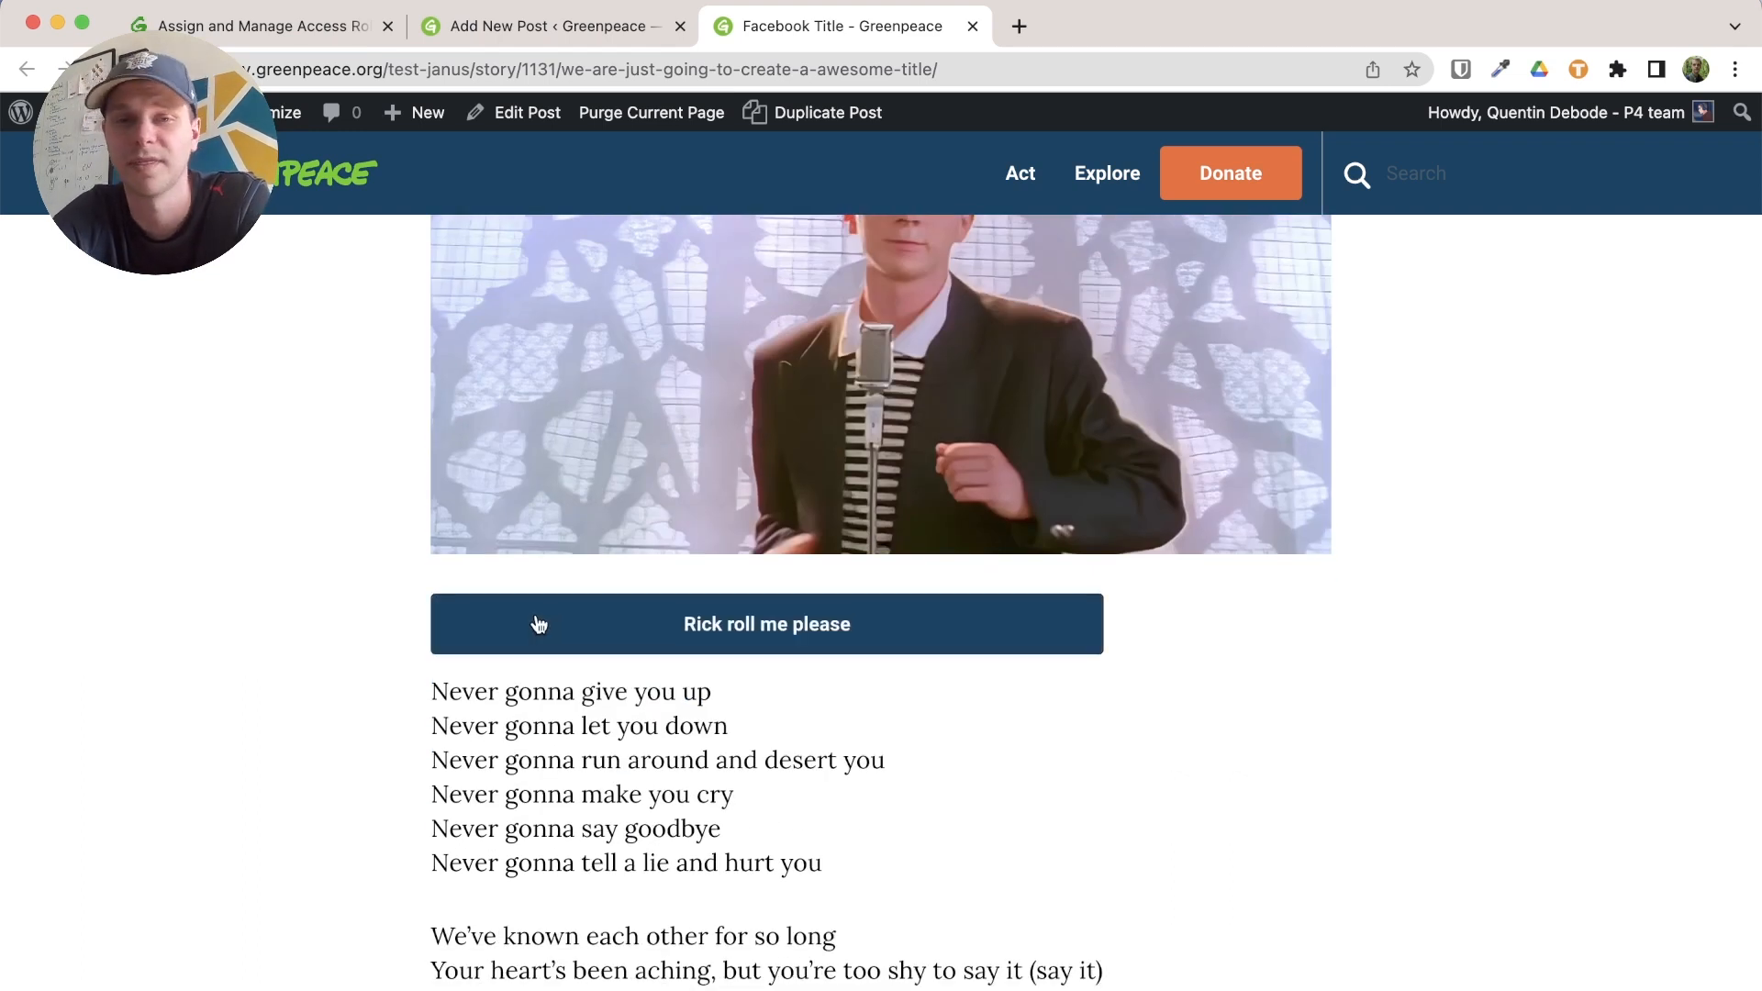
pyautogui.scroll(-15, 317, 647)
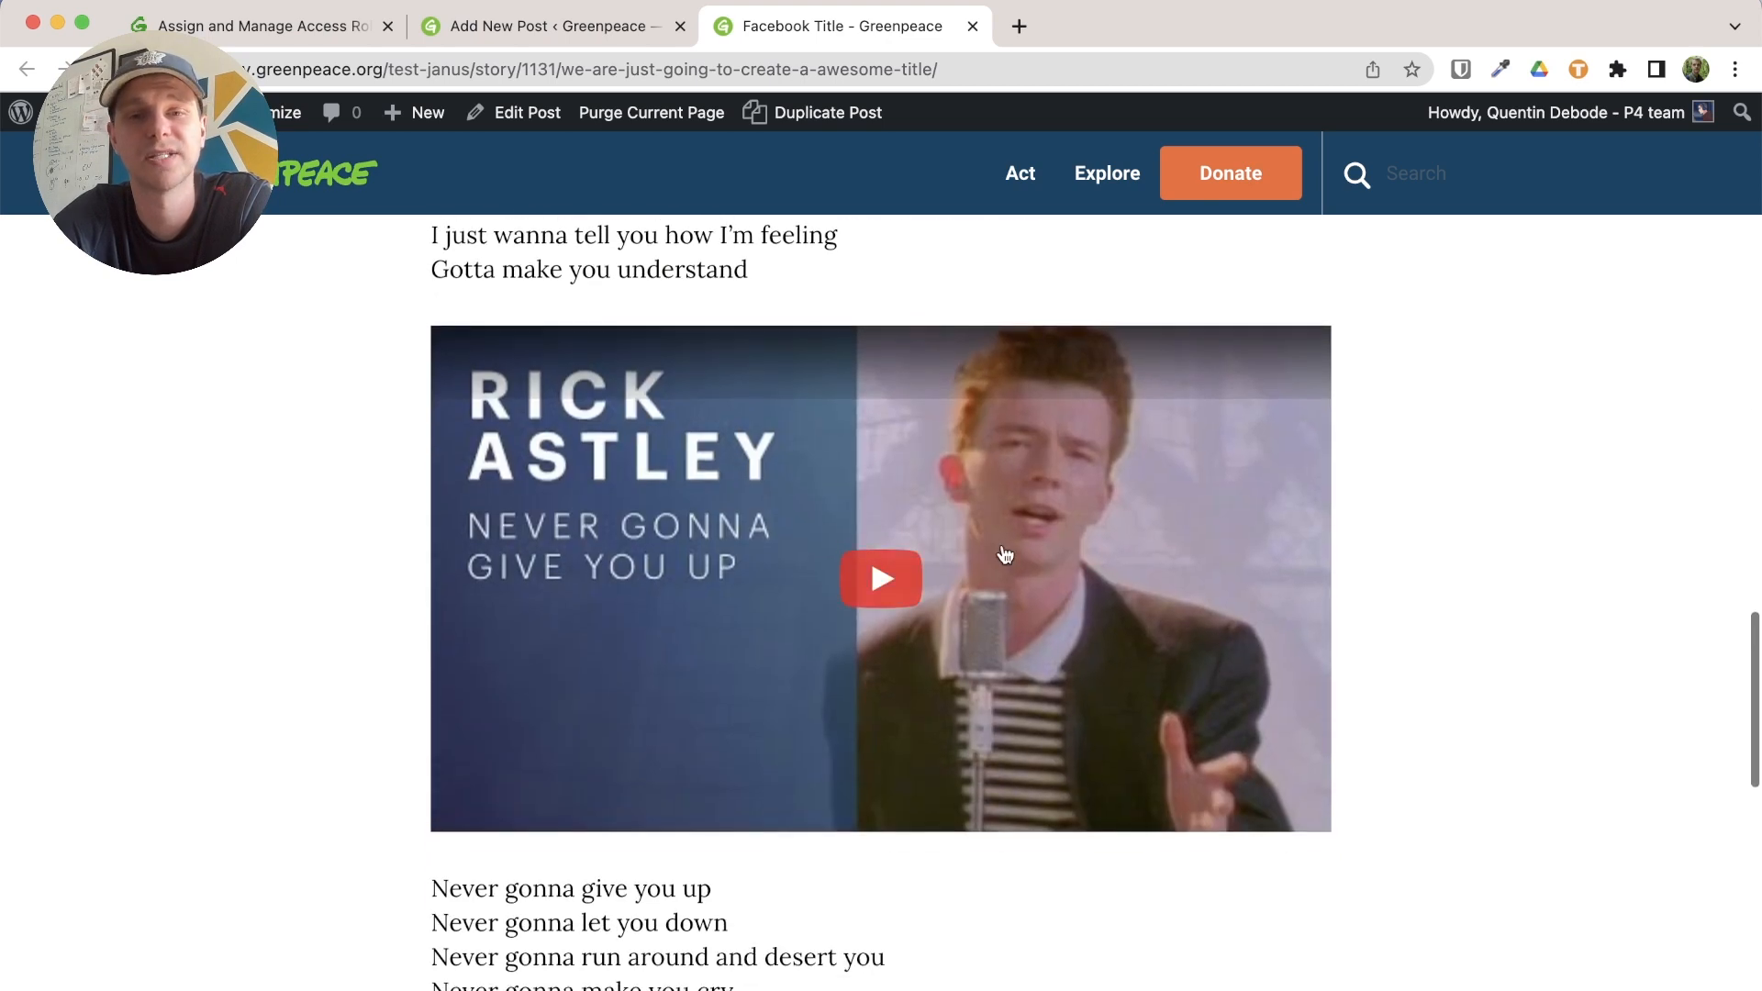
pyautogui.scroll(-6, 346, 649)
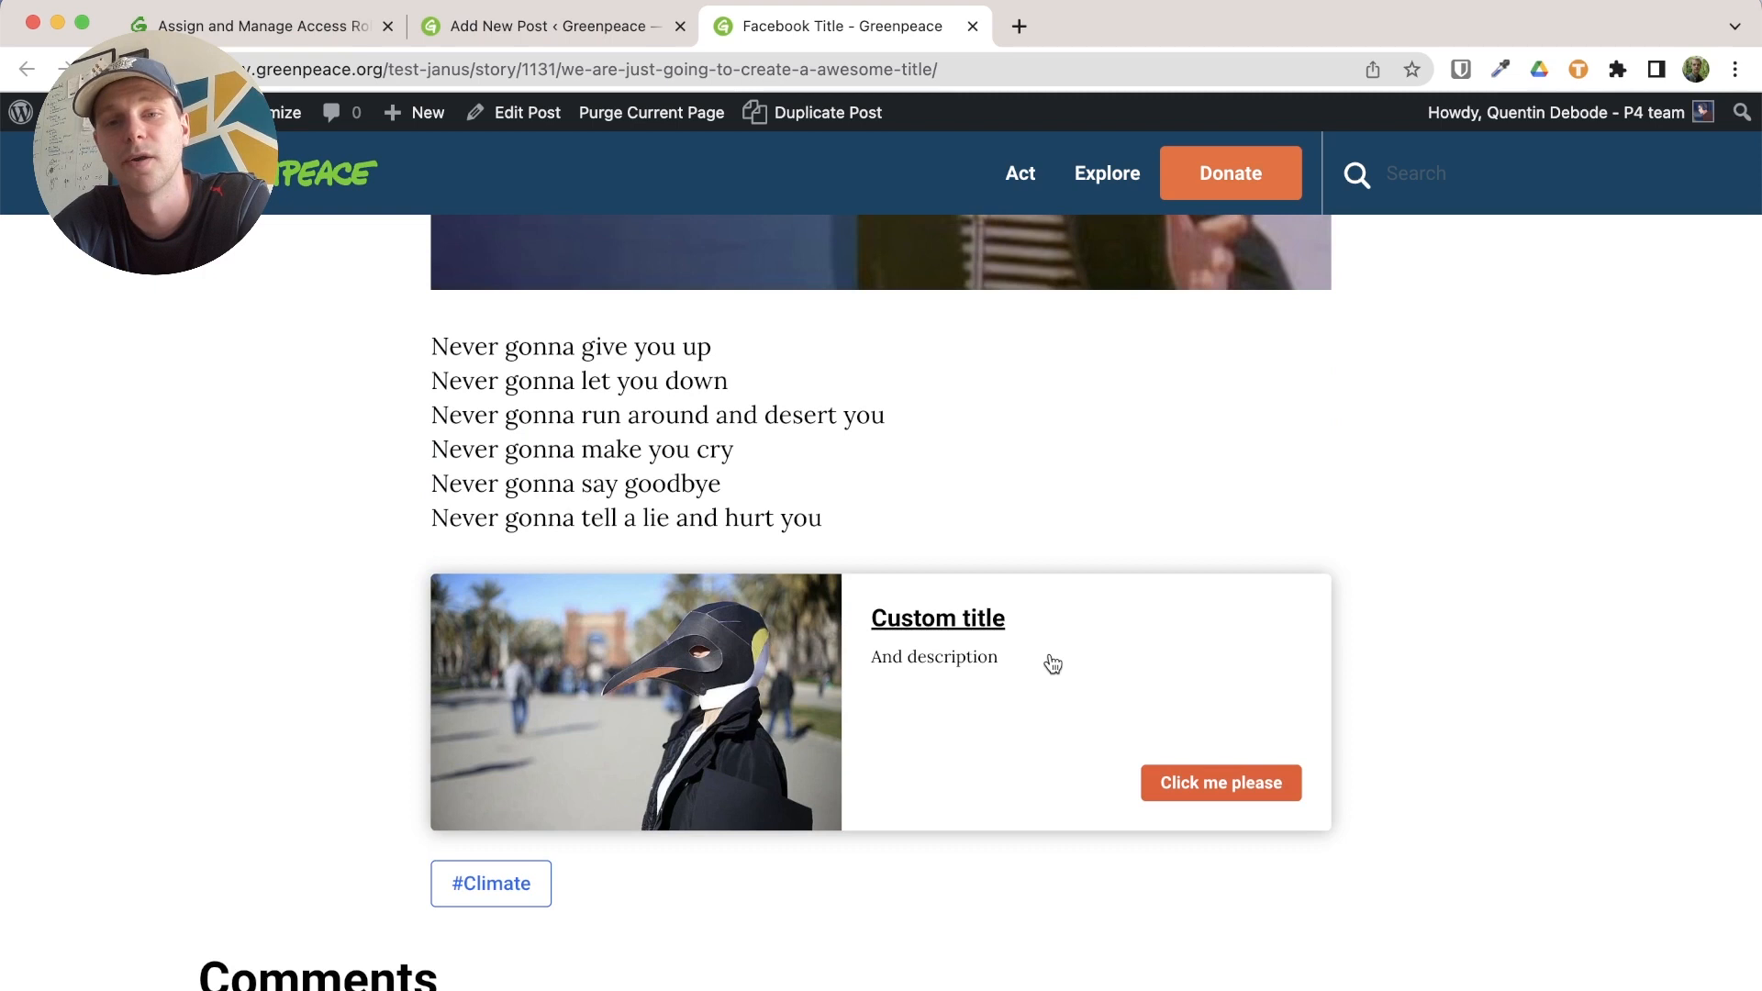
pyautogui.click(989, 632)
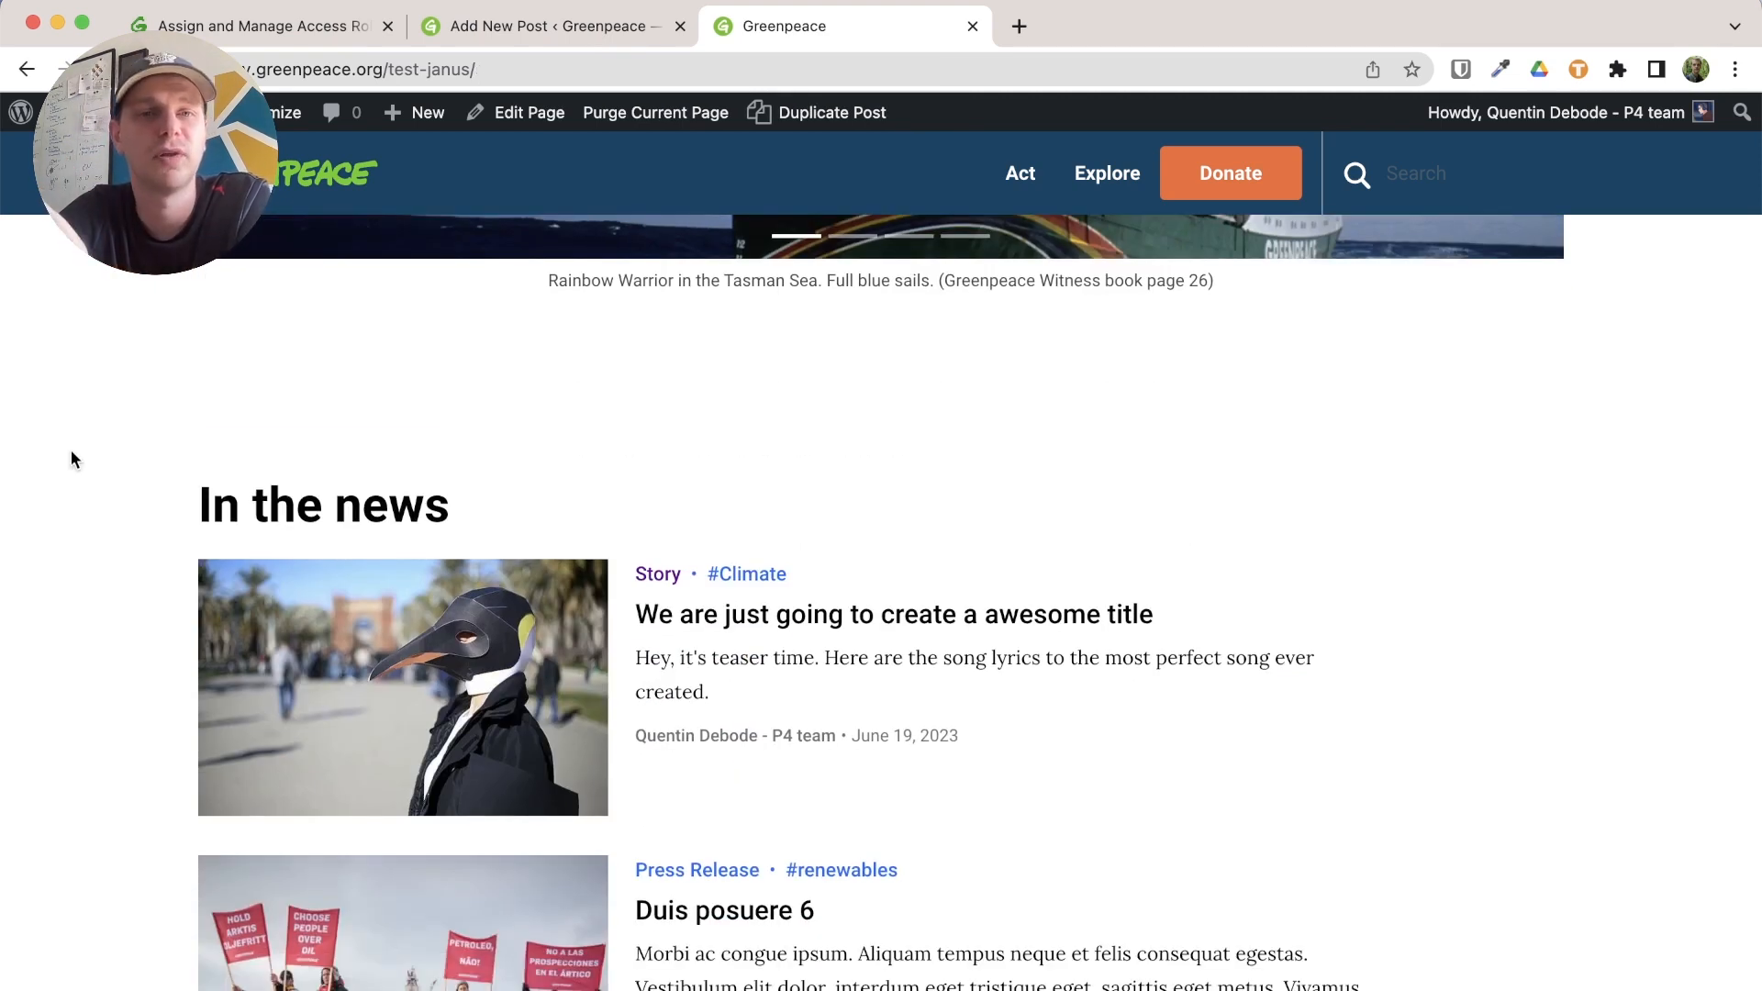
# Check the post's penguin image and teaser under In the news, then open its story page from the title
pyautogui.scroll(-4, 71, 459)
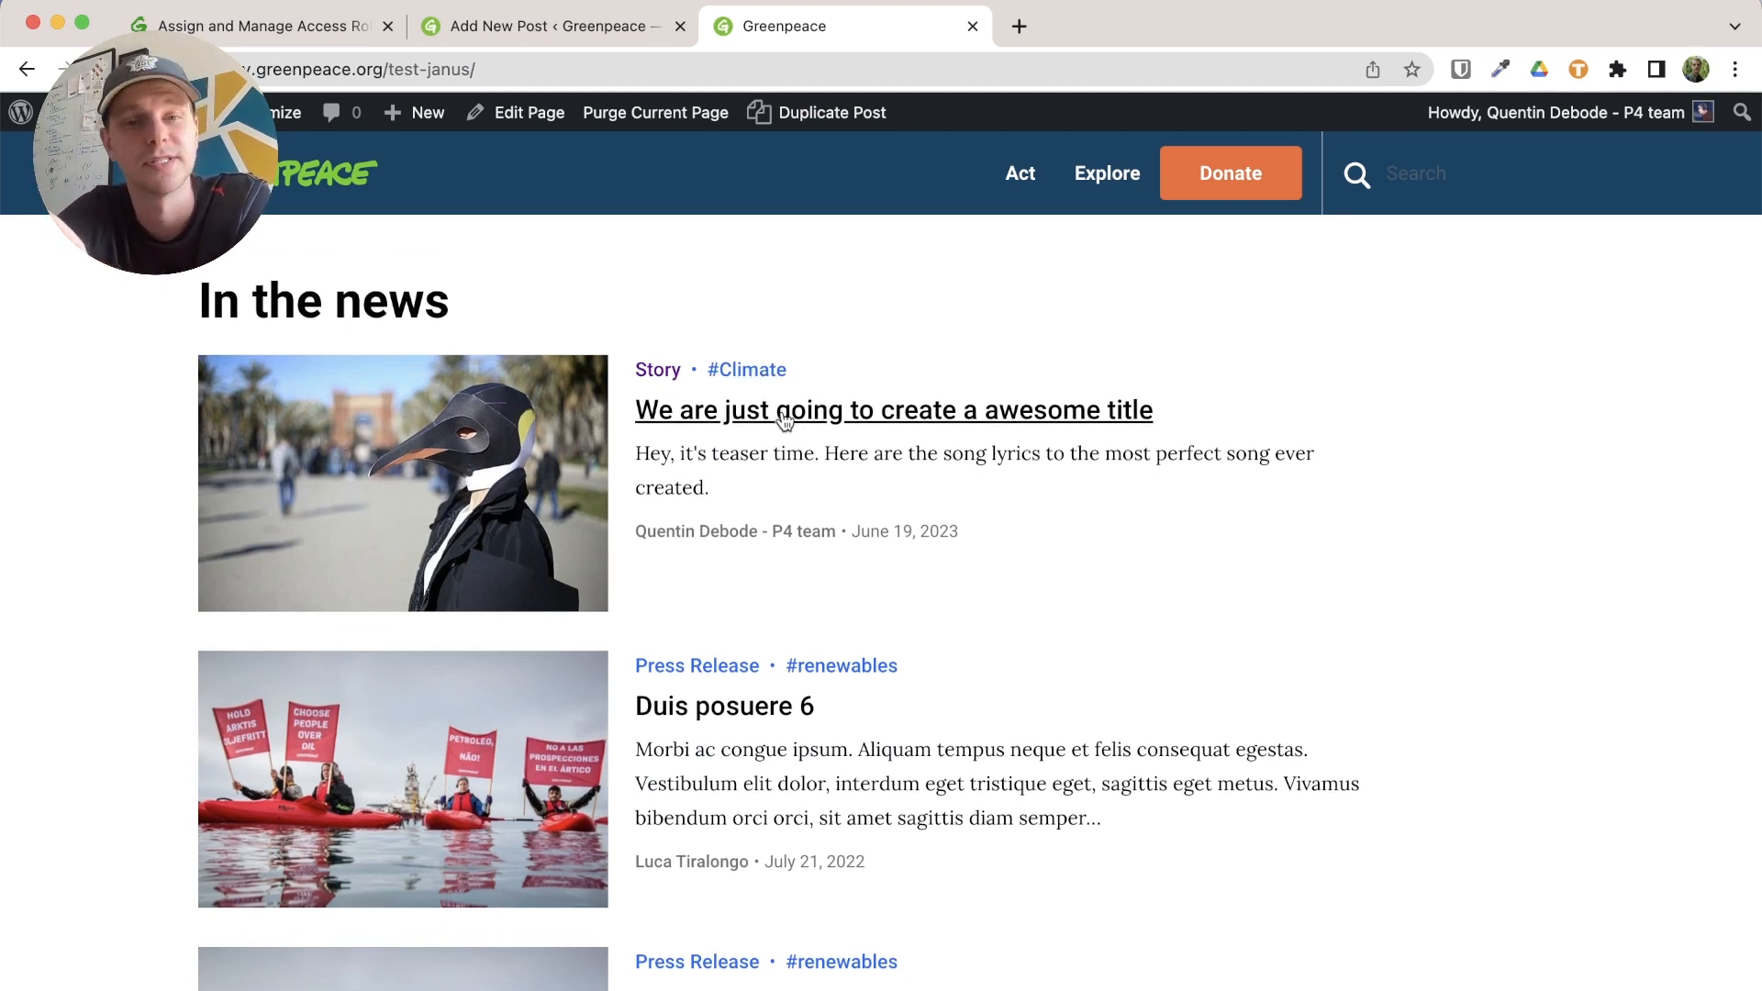
pyautogui.moveTo(636, 460); pyautogui.dragTo(817, 453)
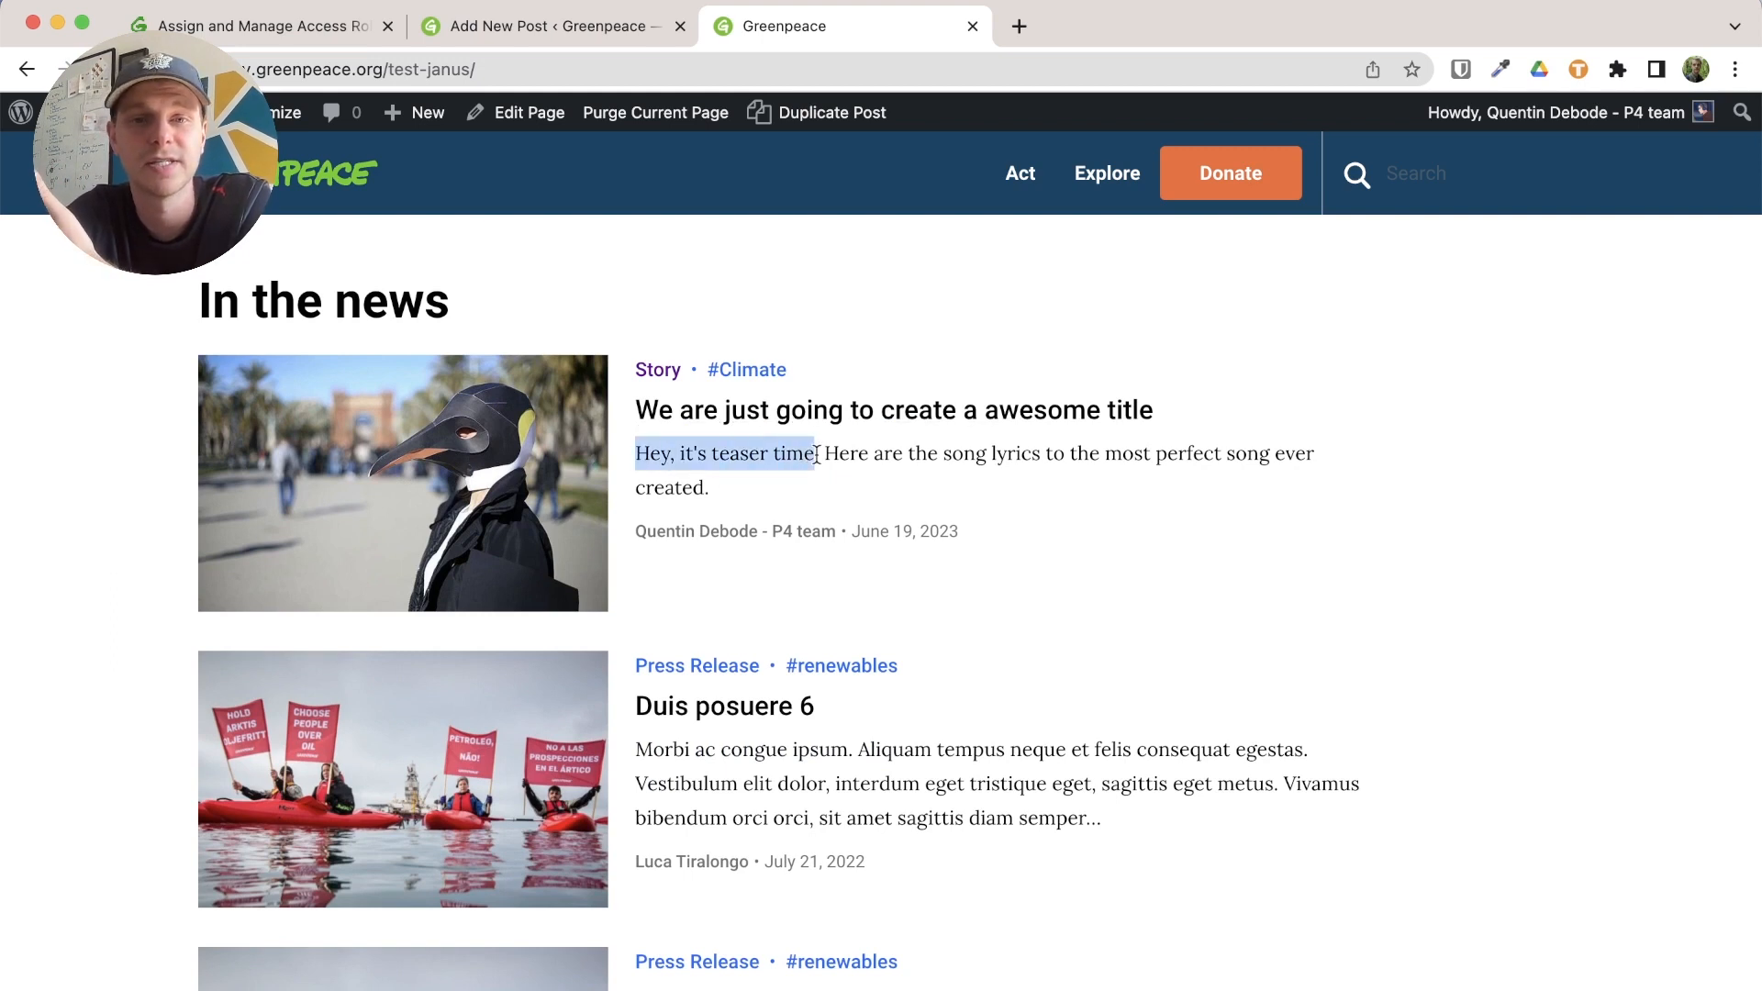
pyautogui.click(898, 506)
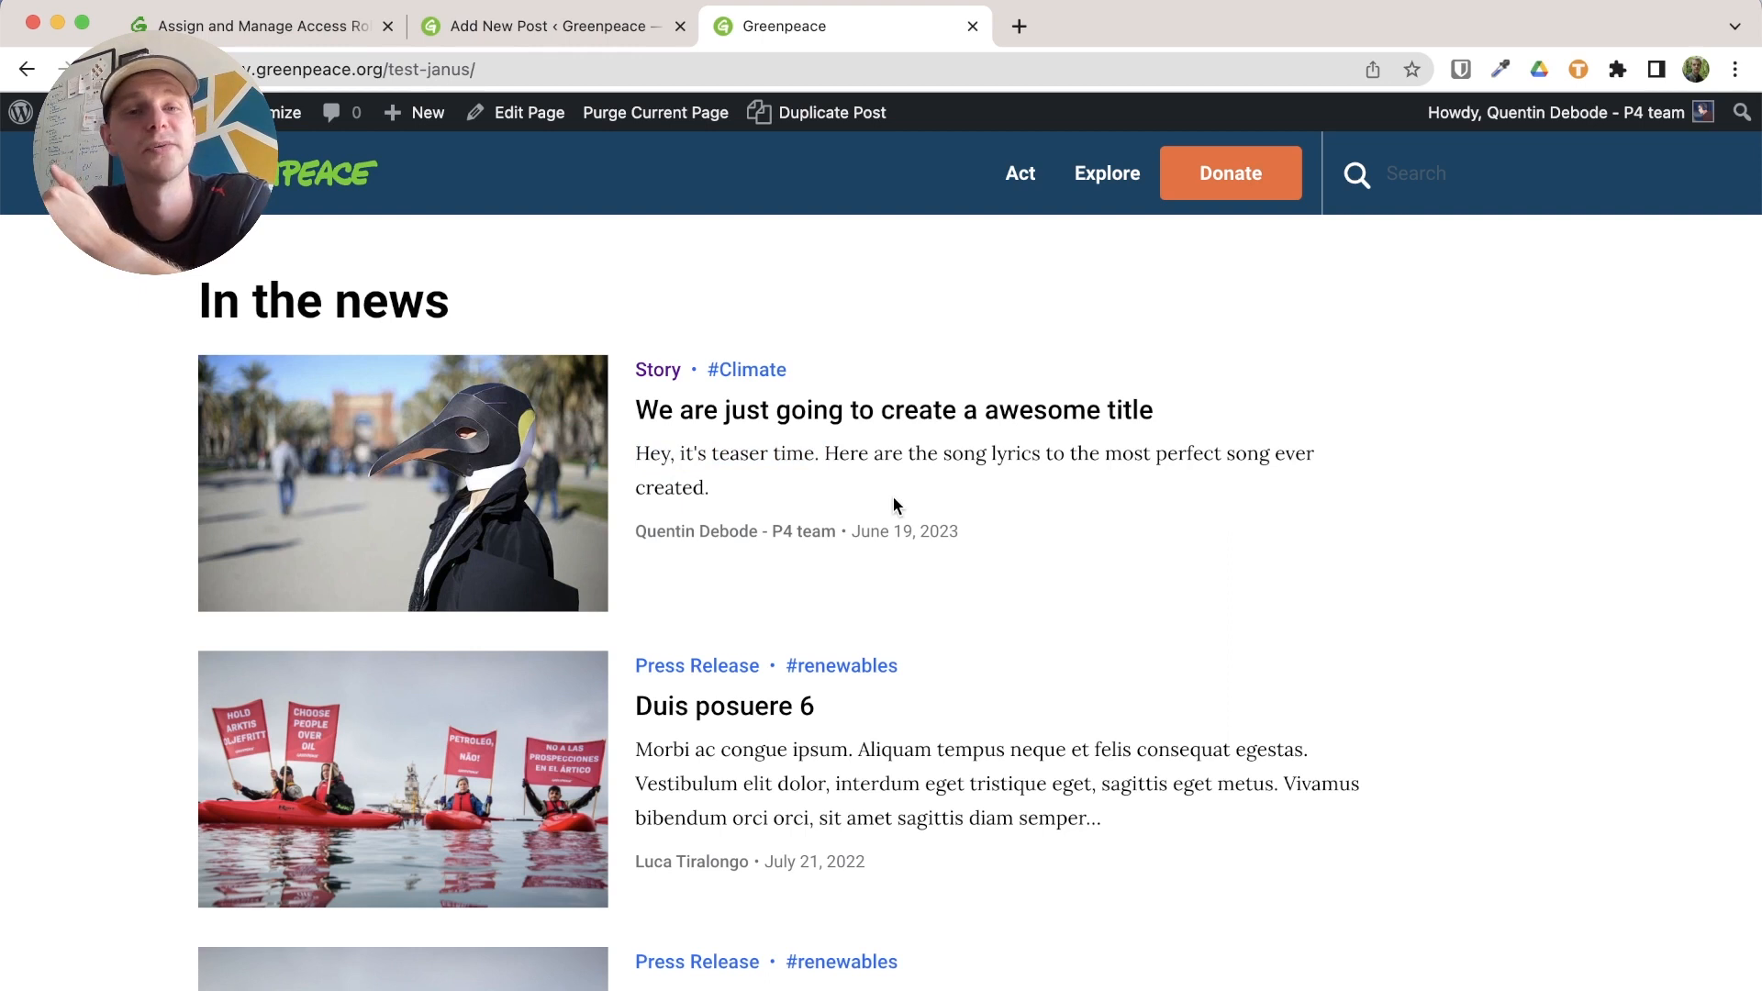
pyautogui.click(537, 73)
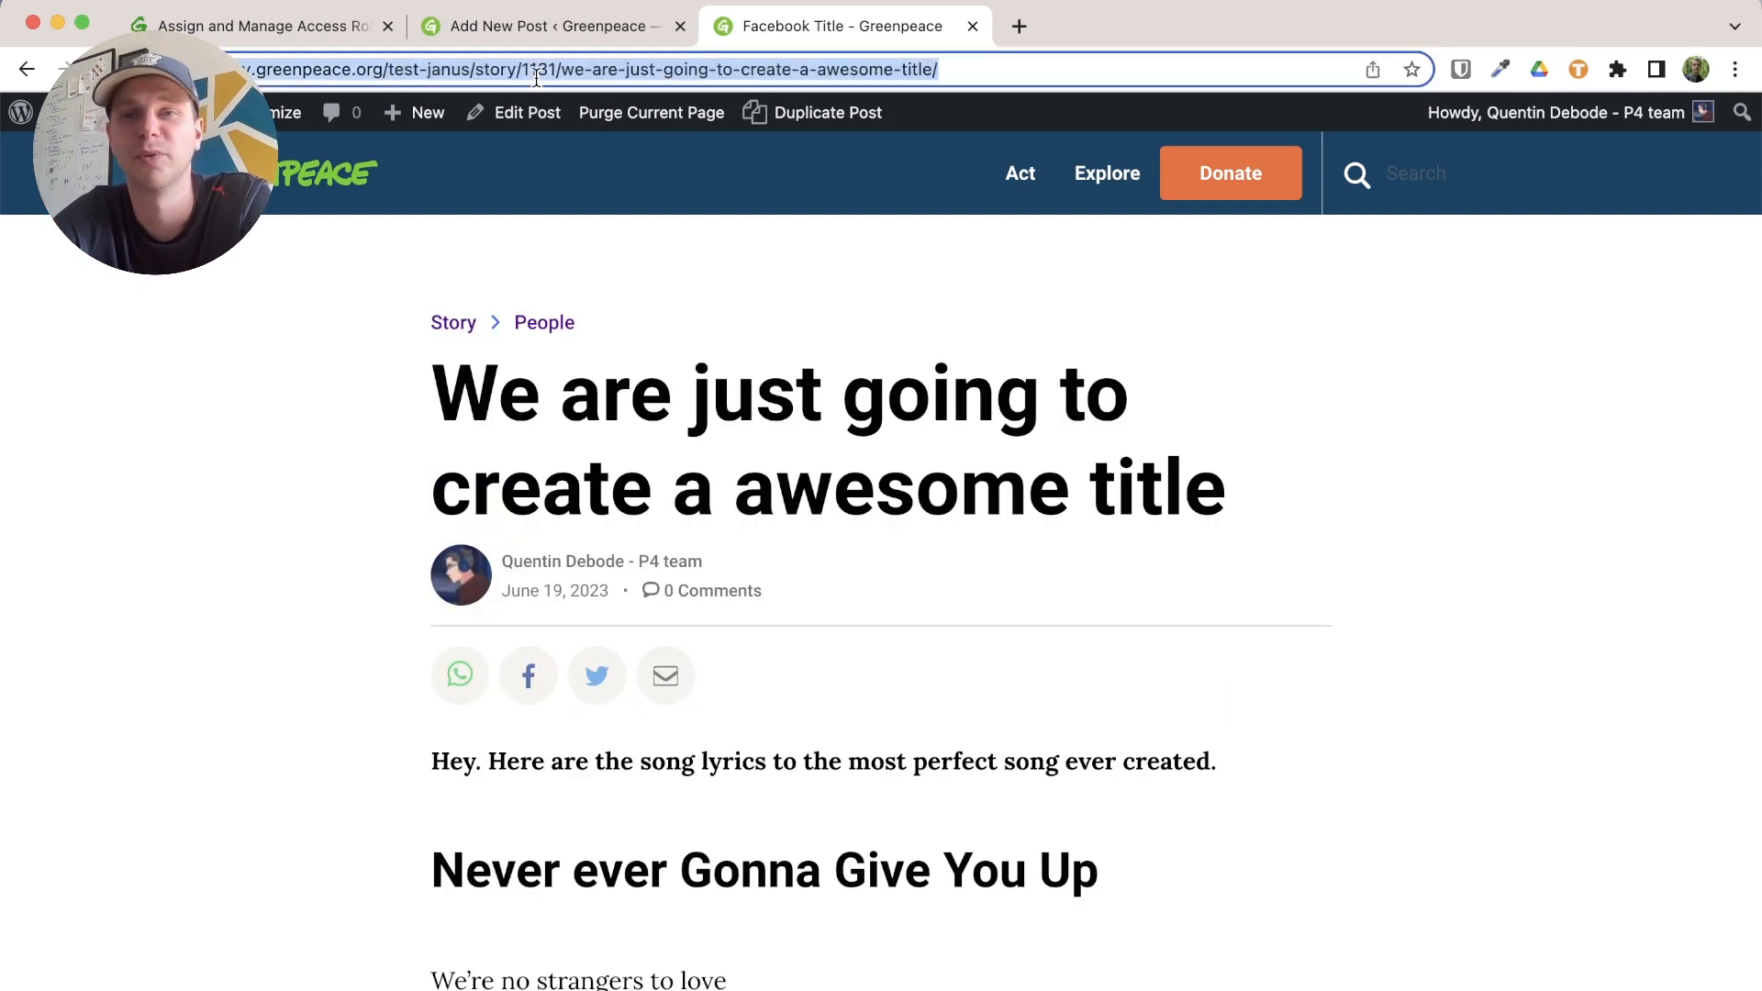
# Reopen the published Story post via Edit Post and scroll down to the boxout block
pyautogui.click(295, 482)
pyautogui.scroll(-1, 296, 482)
pyautogui.scroll(1, 296, 482)
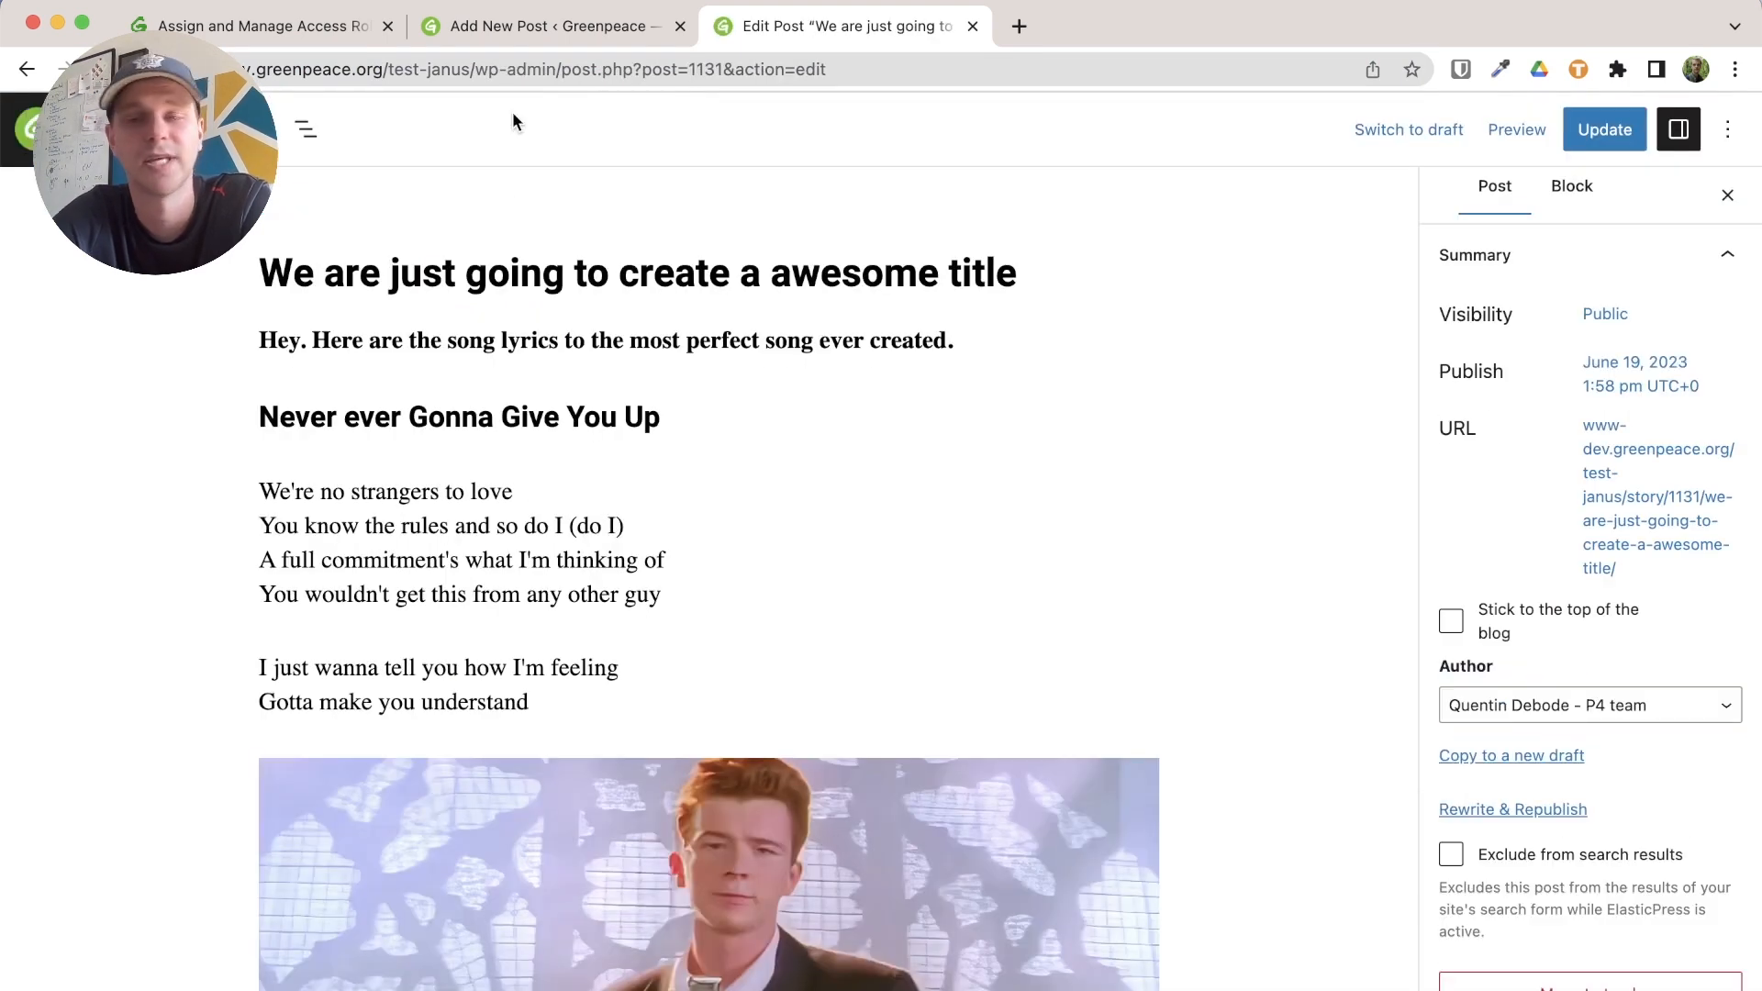
pyautogui.scroll(-15, 486, 349)
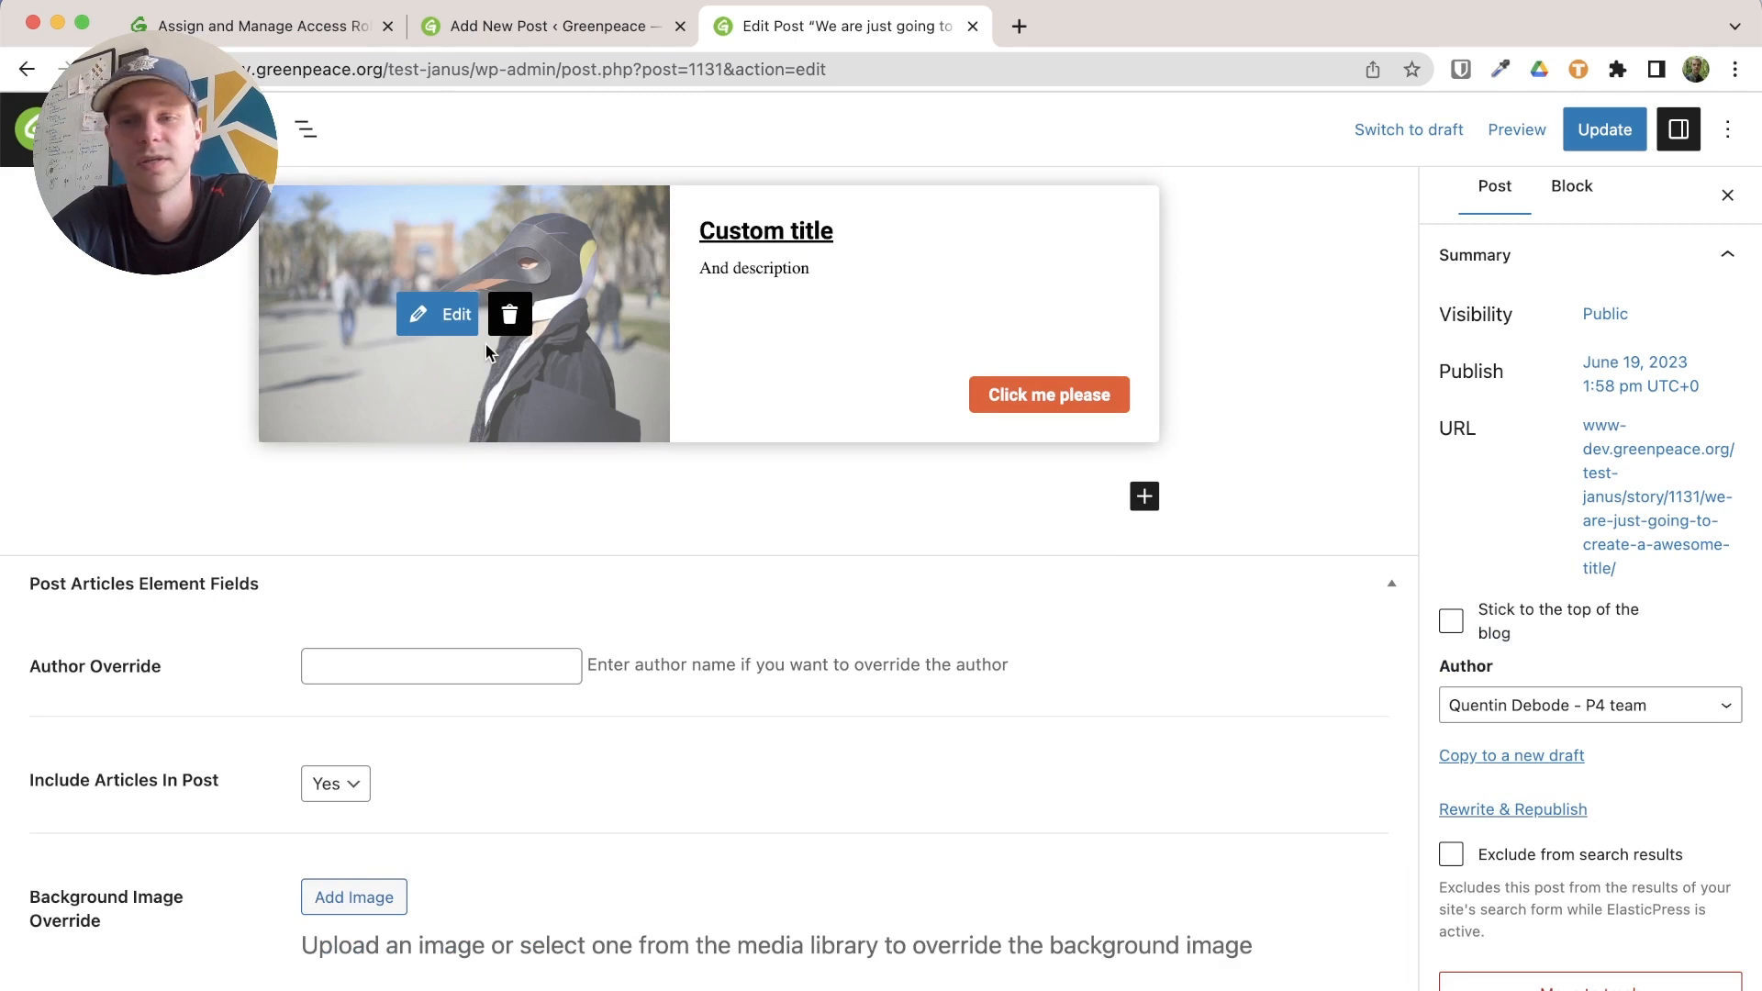